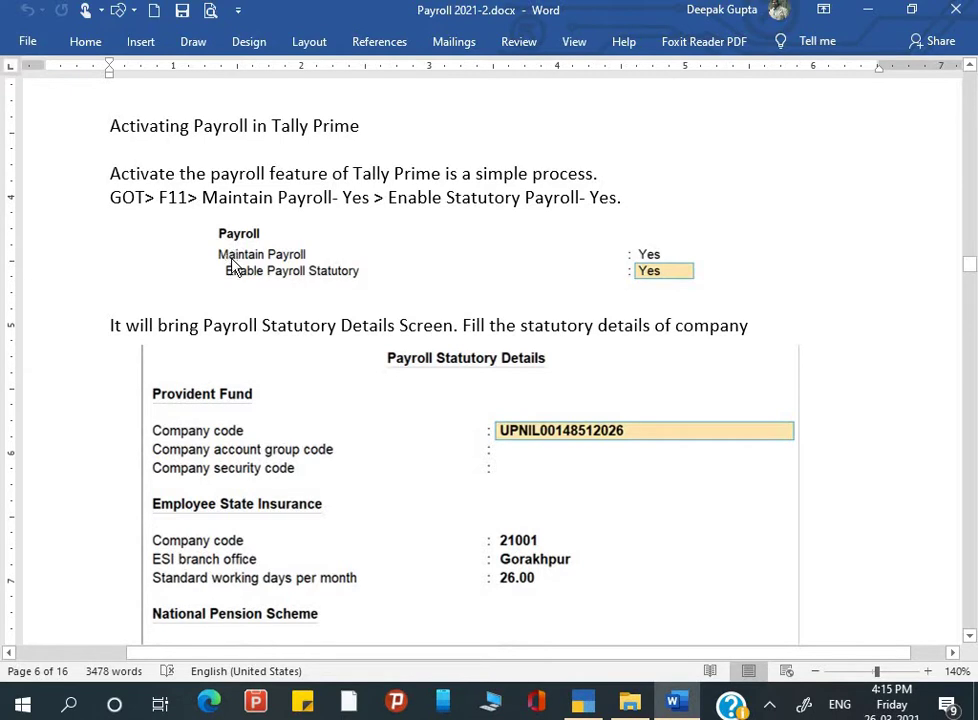
Step: Leave the Word payroll notes for TallyPrime's Gateway of Tally for Tata Private Ltd (Payroll)
key("alt+Tab")
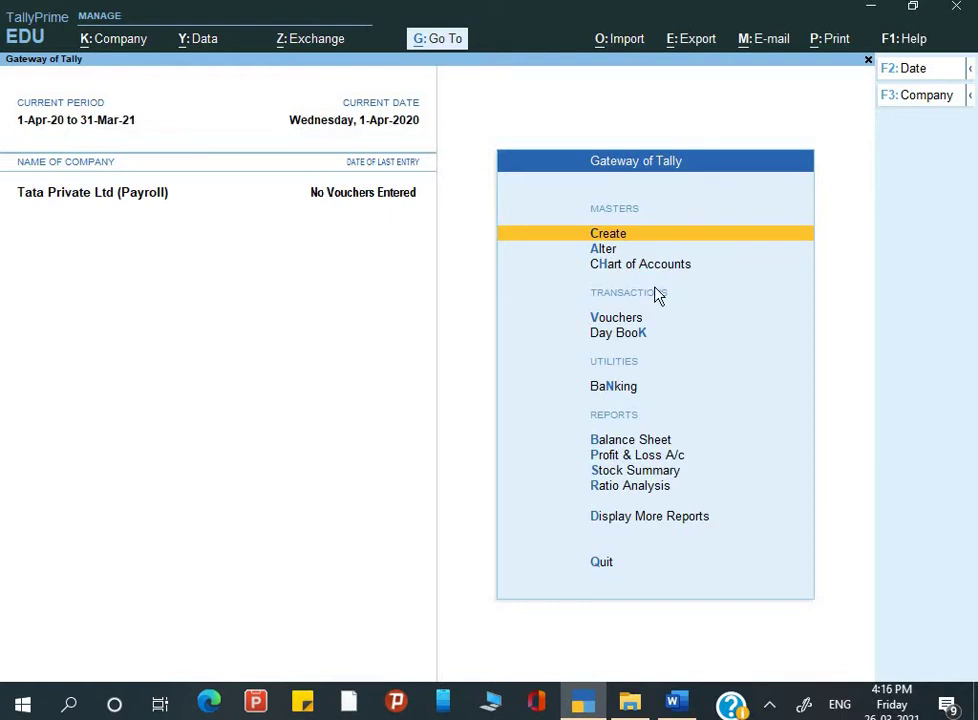
Step: In Company Features (F11), set Maintain Payroll and Enable Payroll Statutory to Yes
key("Down")
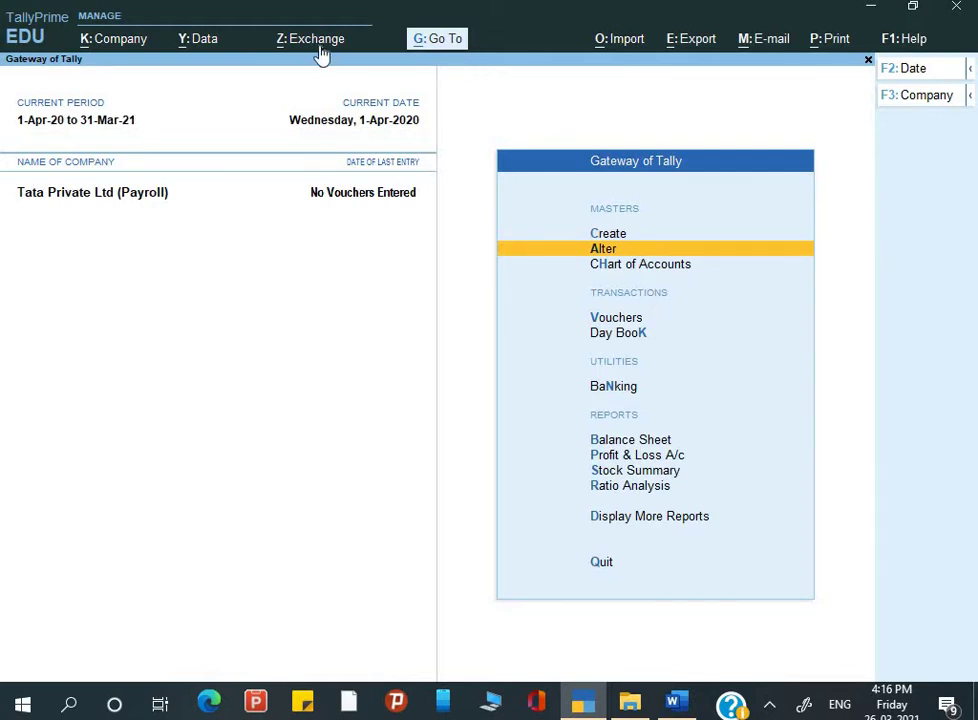
left_click(672, 231)
key("F11")
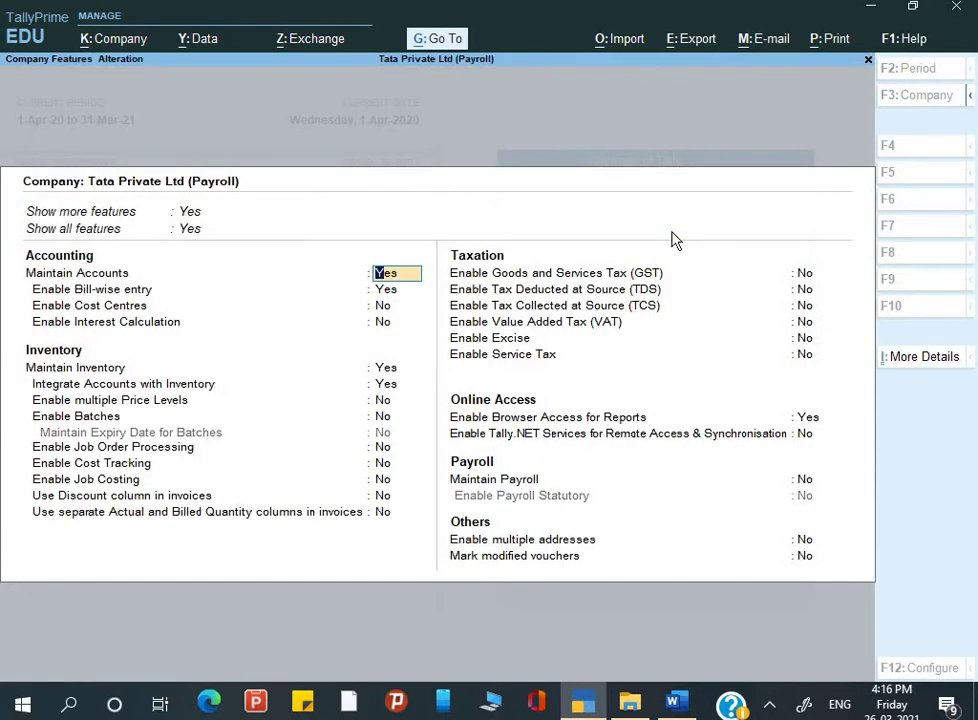
key("Down")
key("Down")
key("Down")
key("Down")
key("Down")
key("Down")
key("Down")
key("Down")
key("Down")
key("Down")
key("Down")
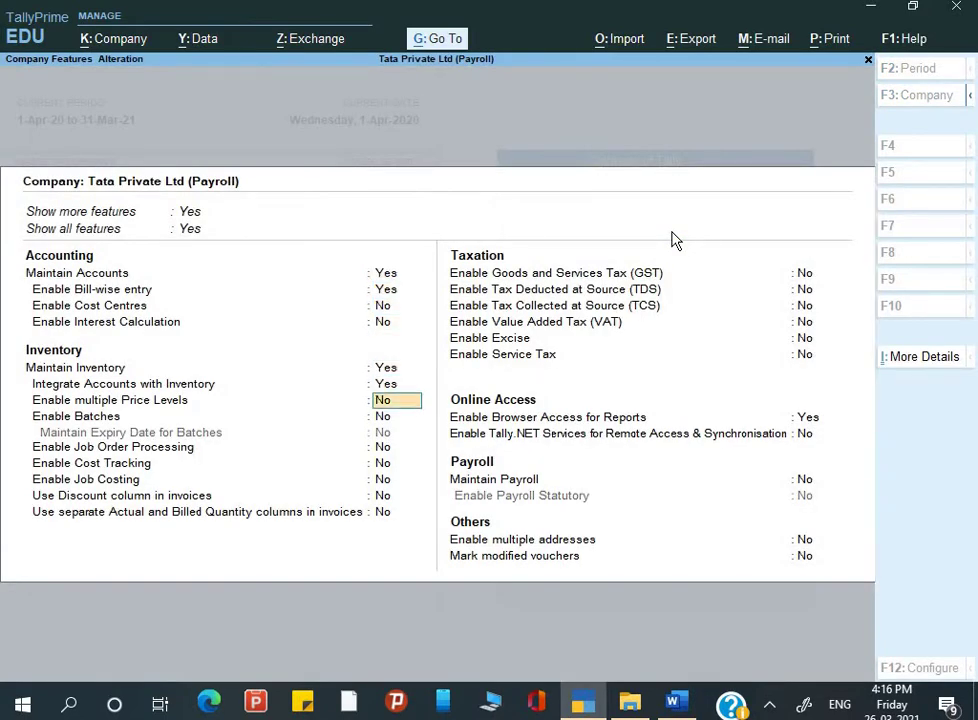
key("Down")
key("Down")
key("Down")
key("Down")
key("Down")
key("Down")
key("Down")
key("Down")
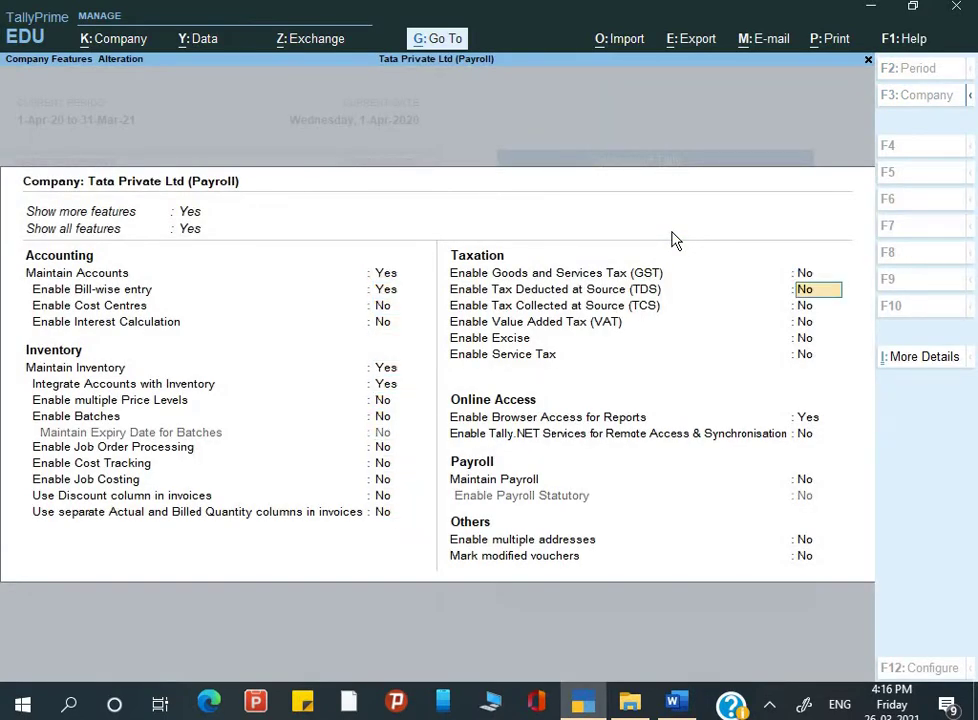
key("Down")
key("Down")
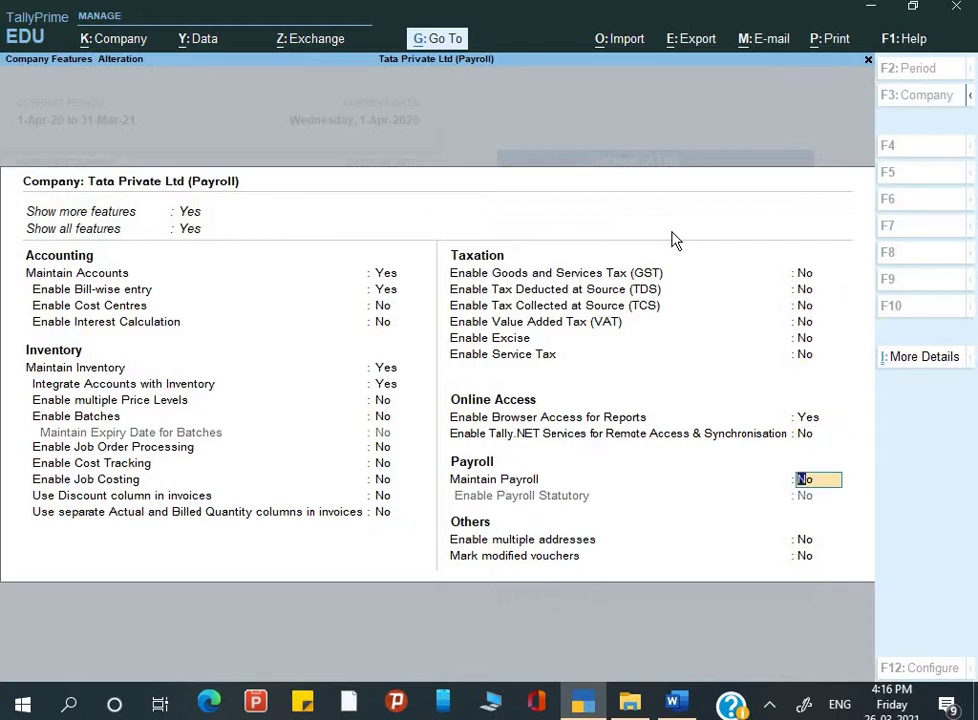
key("y")
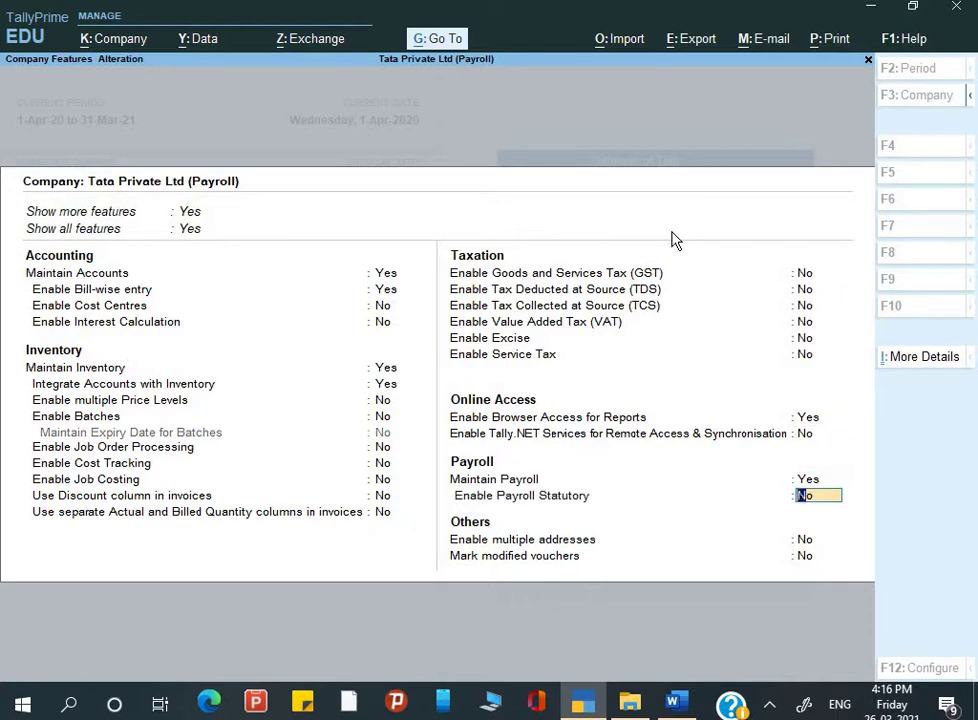
type("y")
key("Return")
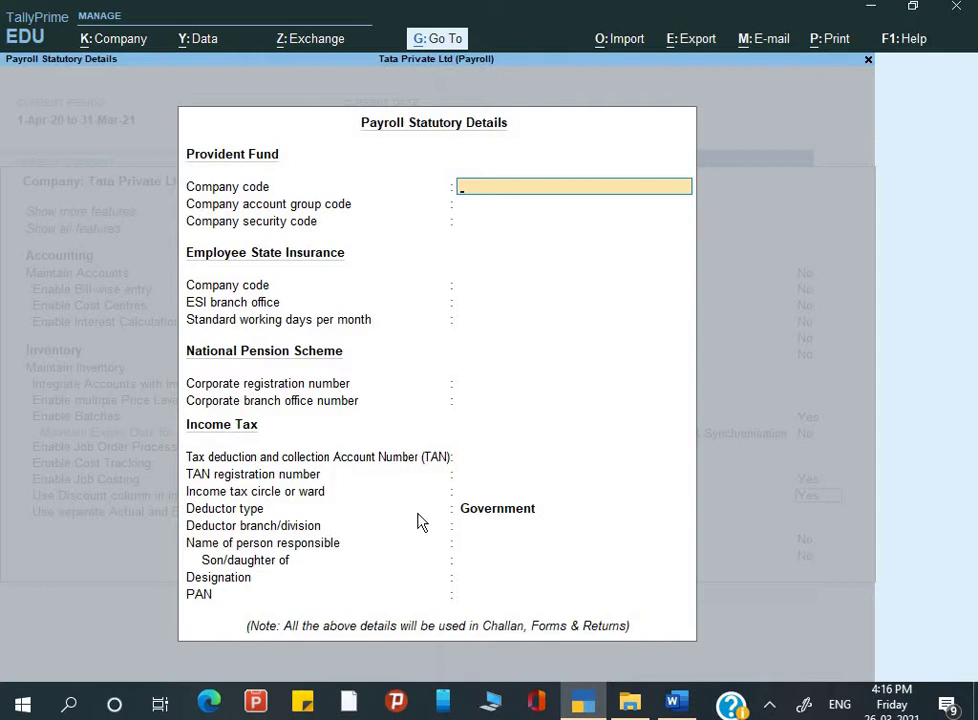
Step: Look up the Provident Fund, ESI, NPS and Income Tax values in the Word notes
key("alt+Tab")
scroll(513, 516, "down", 3)
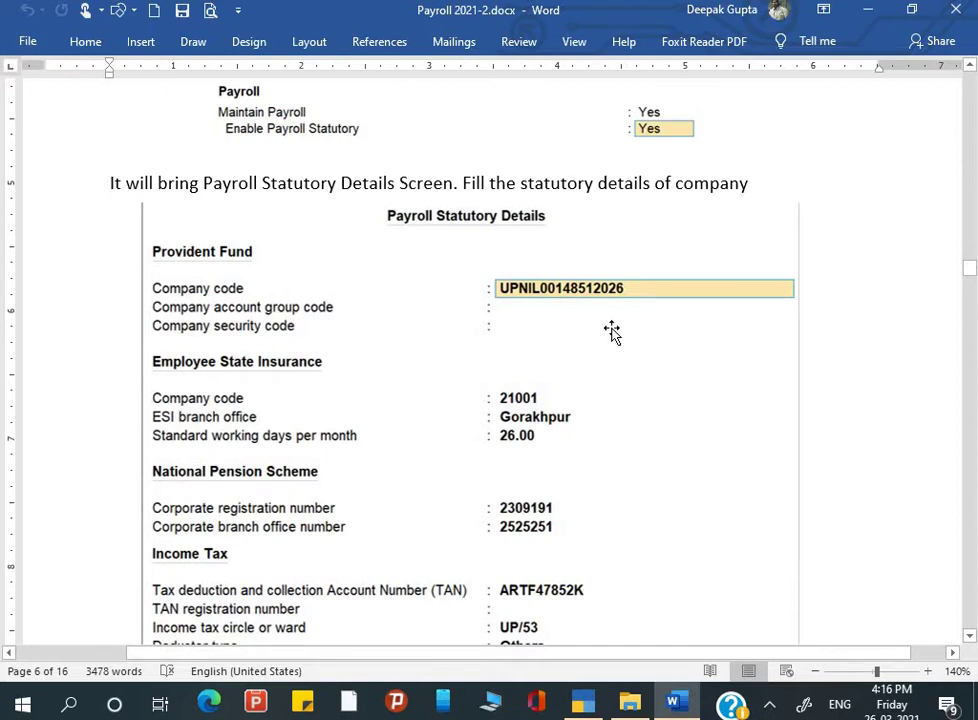
key("alt+Tab")
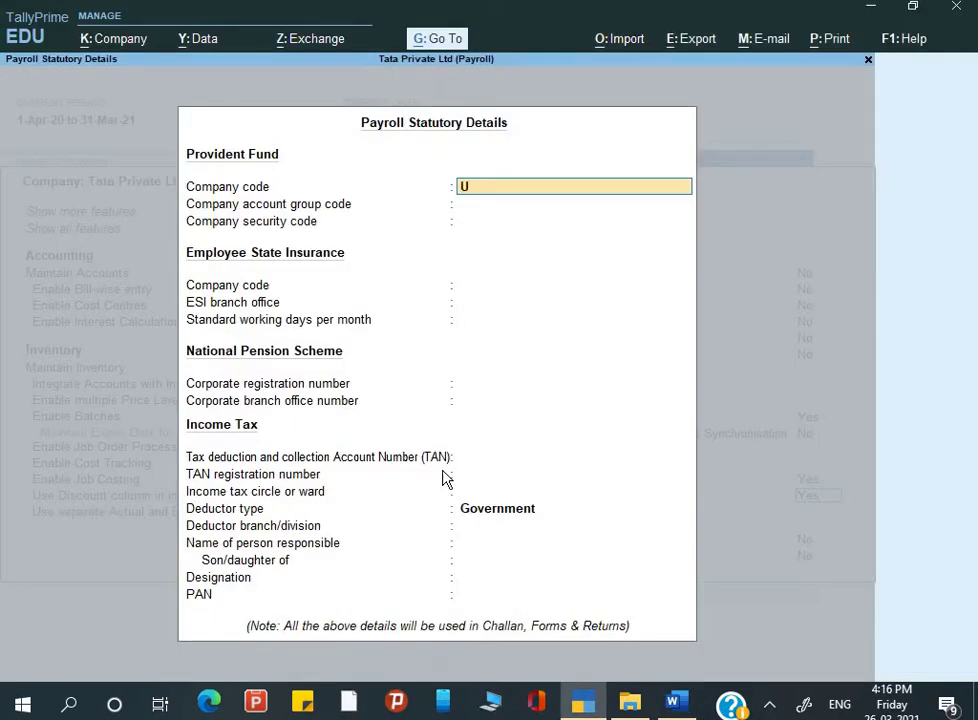
key("alt+Tab")
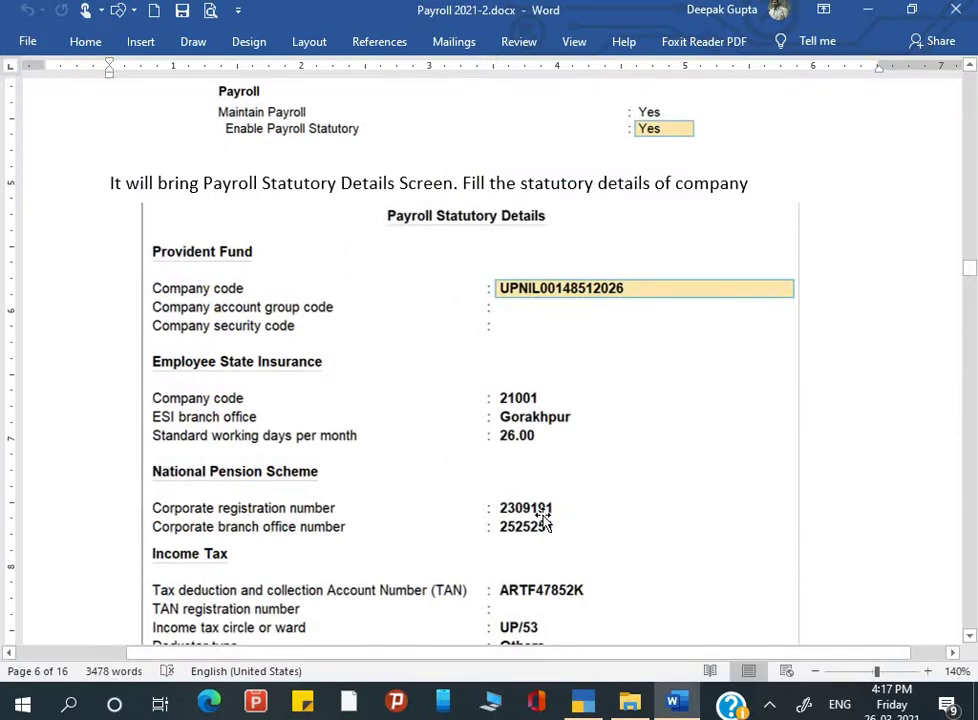
scroll(539, 486, "down", 3)
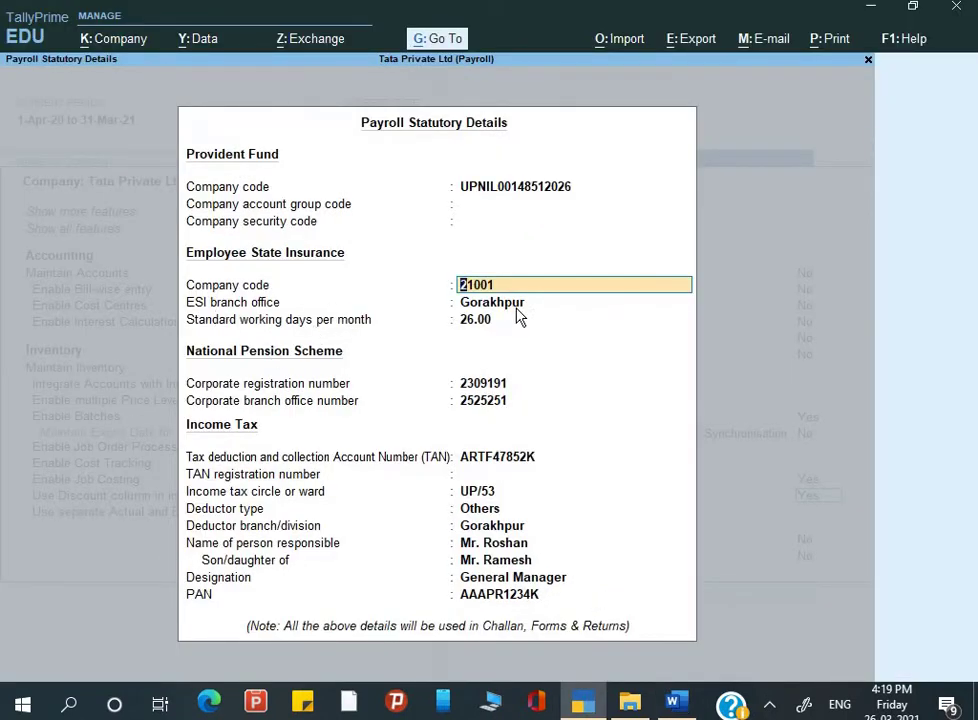
Step: Fill the ESI branch, corporate registration and TAN fields, keeping Deductor type Others
key("Return")
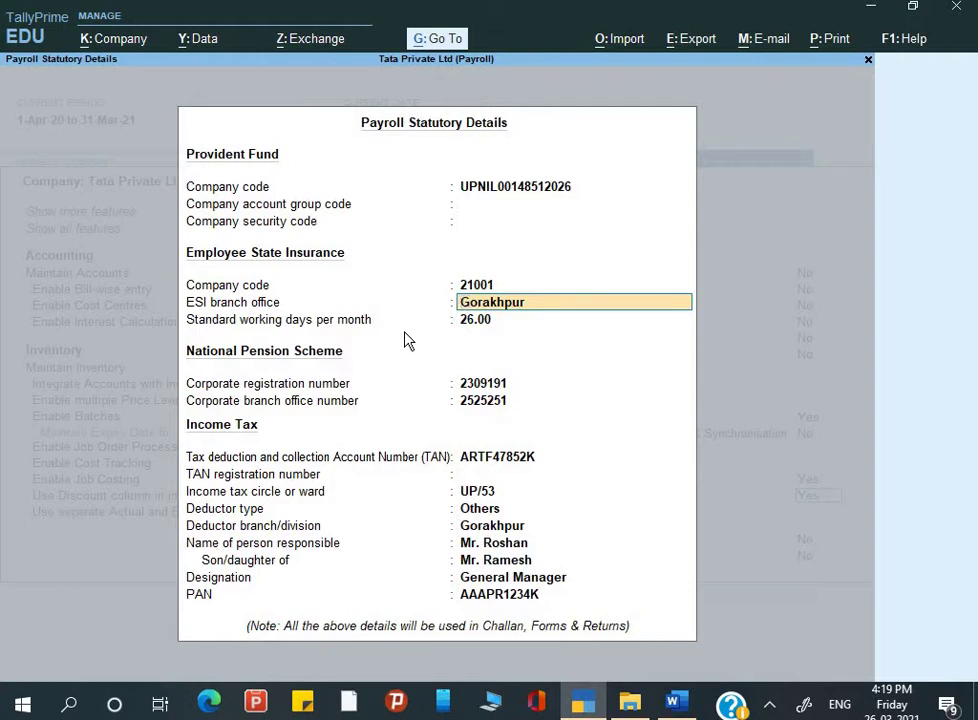
key("Return")
key("Return")
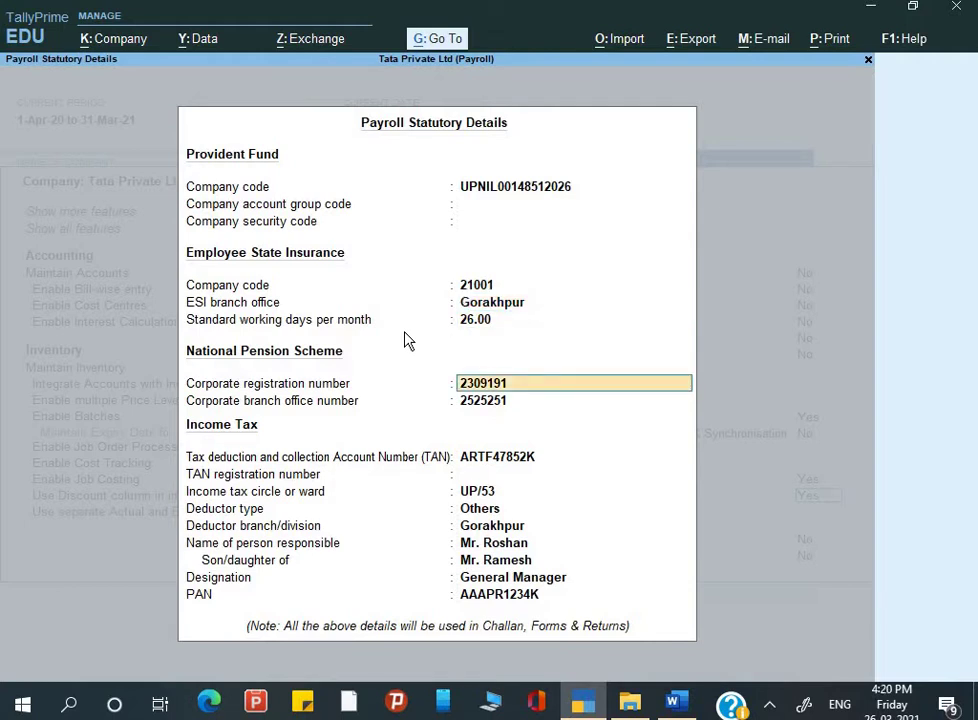
key("Return")
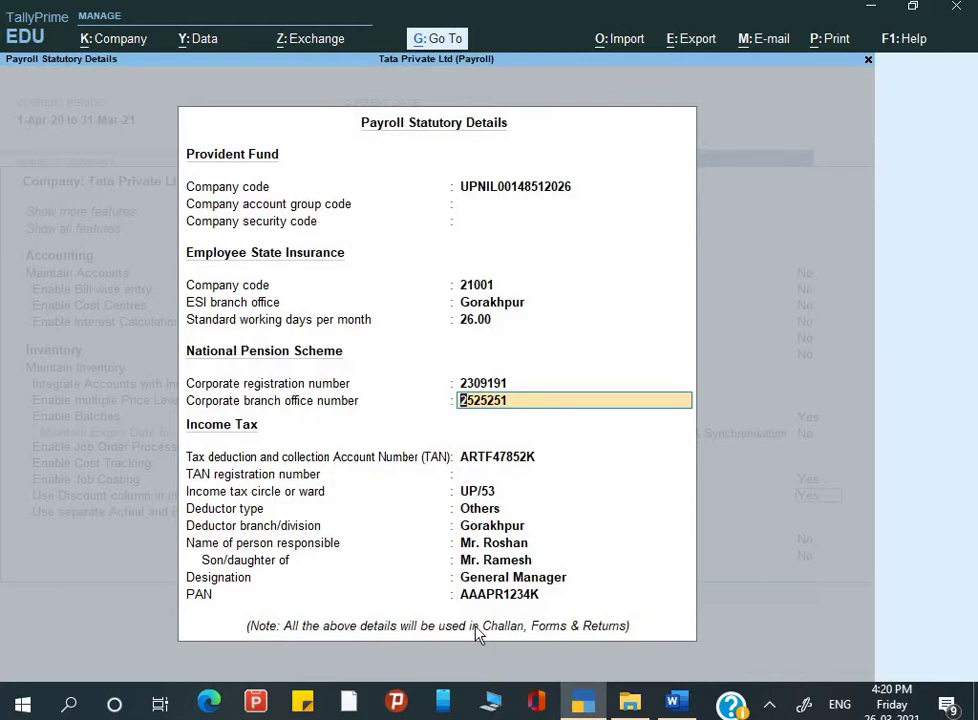
key("Return")
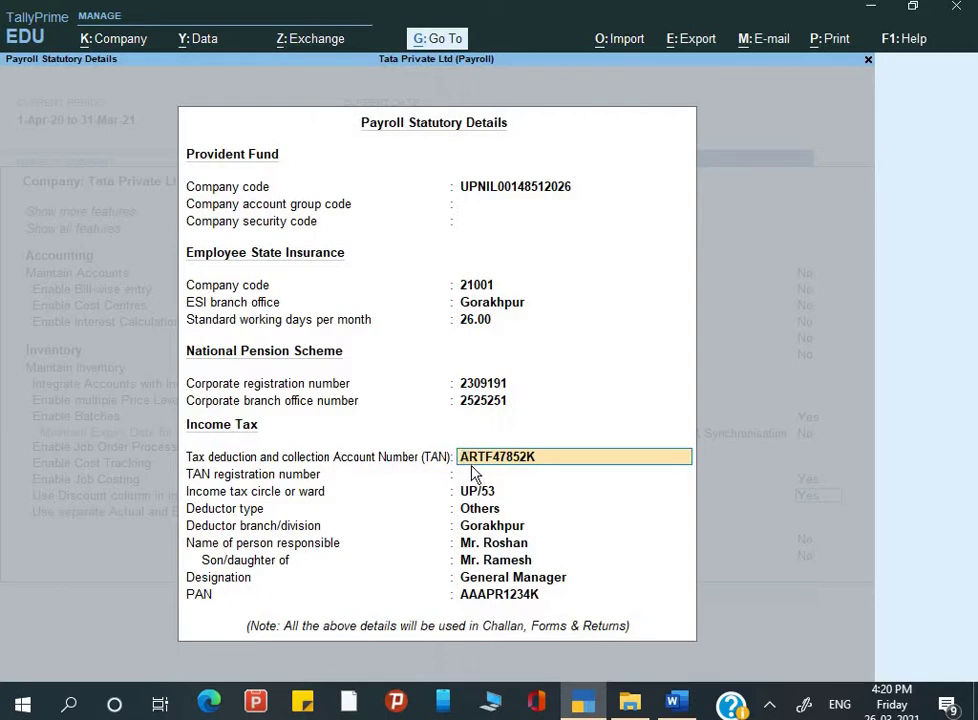
key("Return")
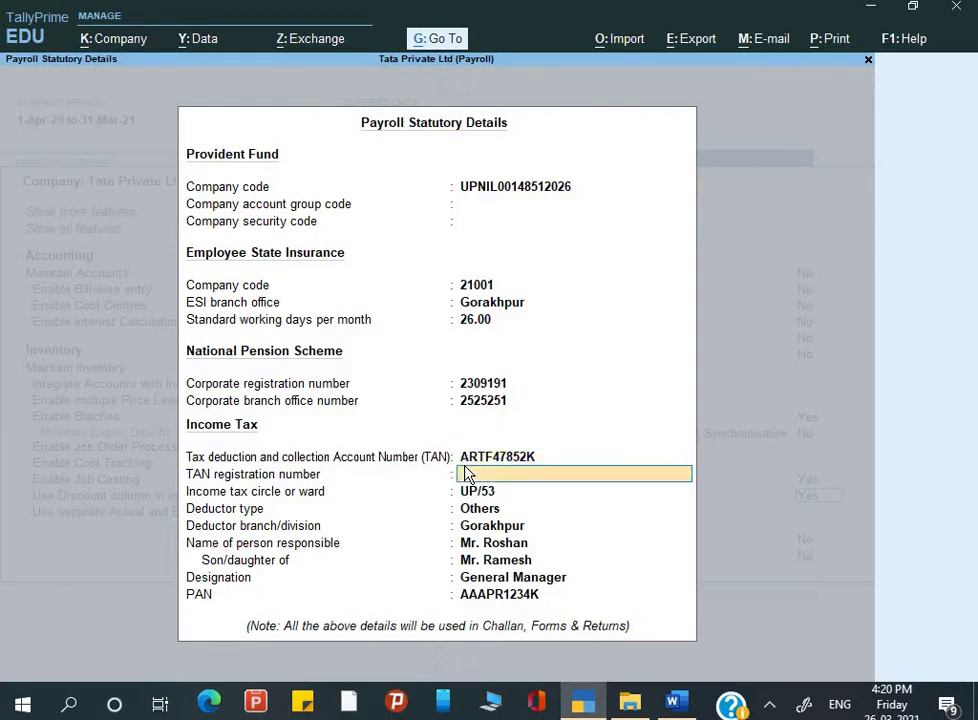
key("Return")
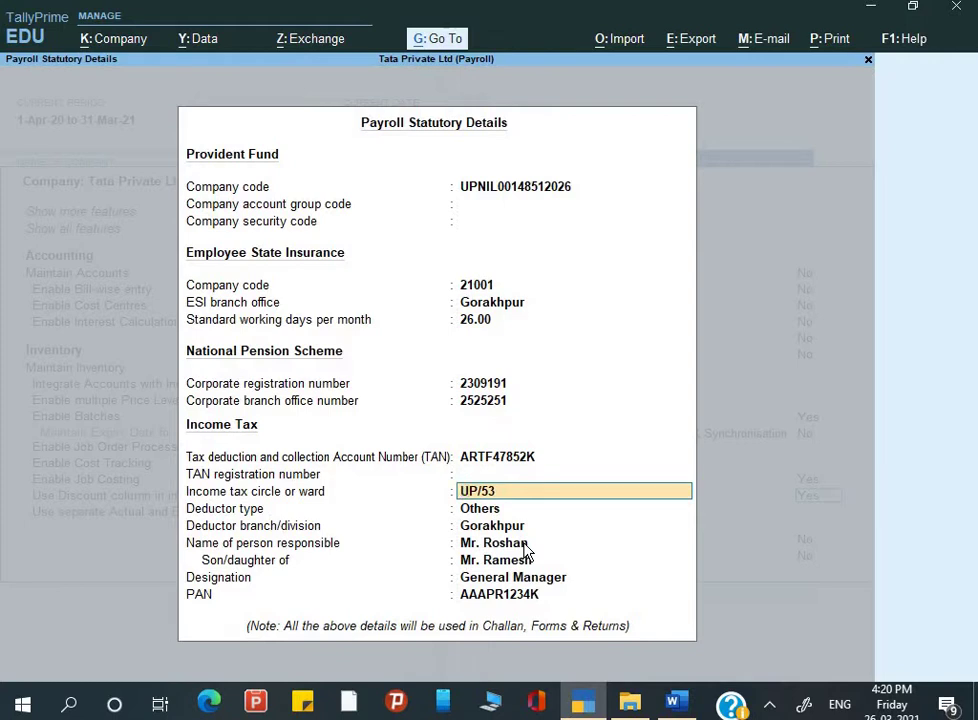
key("Return")
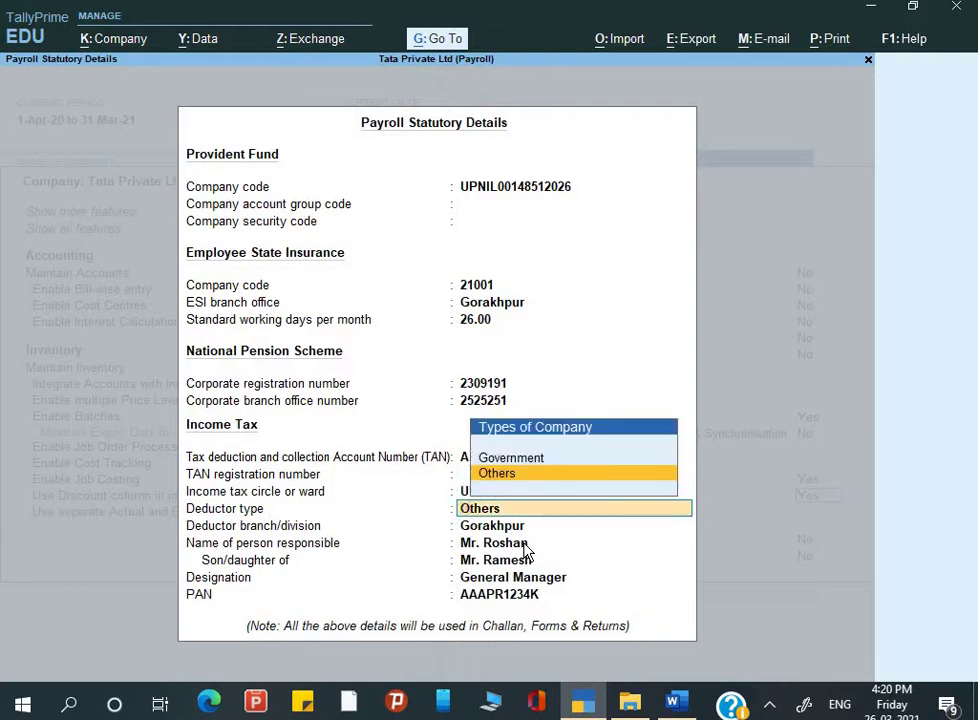
key("Return")
key("Return")
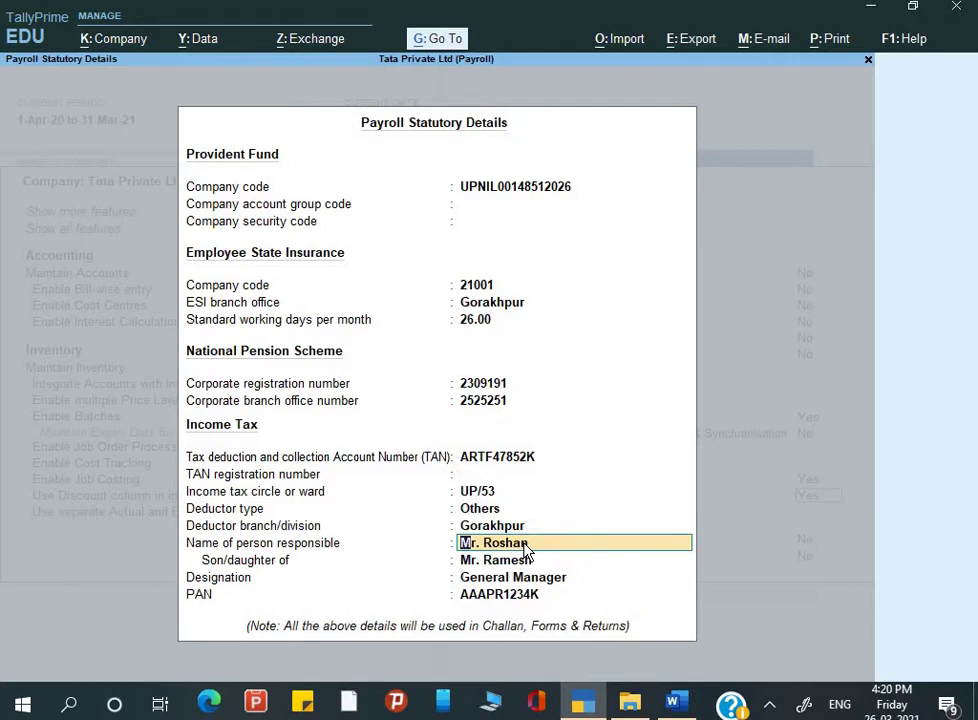
Step: Finish the deductor details, save the company features, and turn to the Word notes
key("Return")
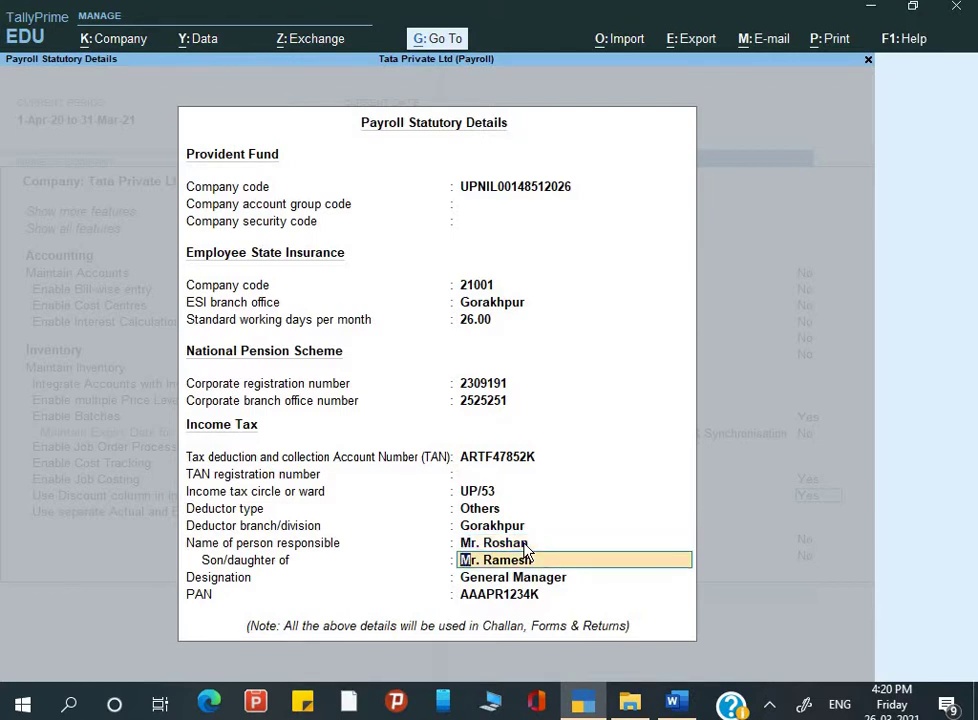
key("Return")
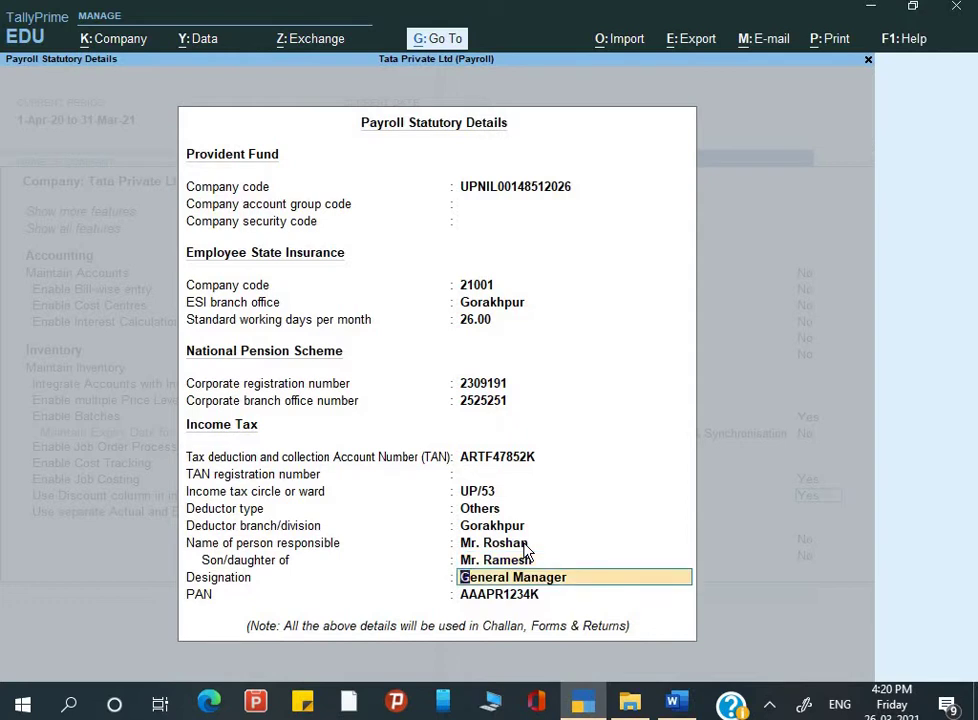
key("Return")
key("Return")
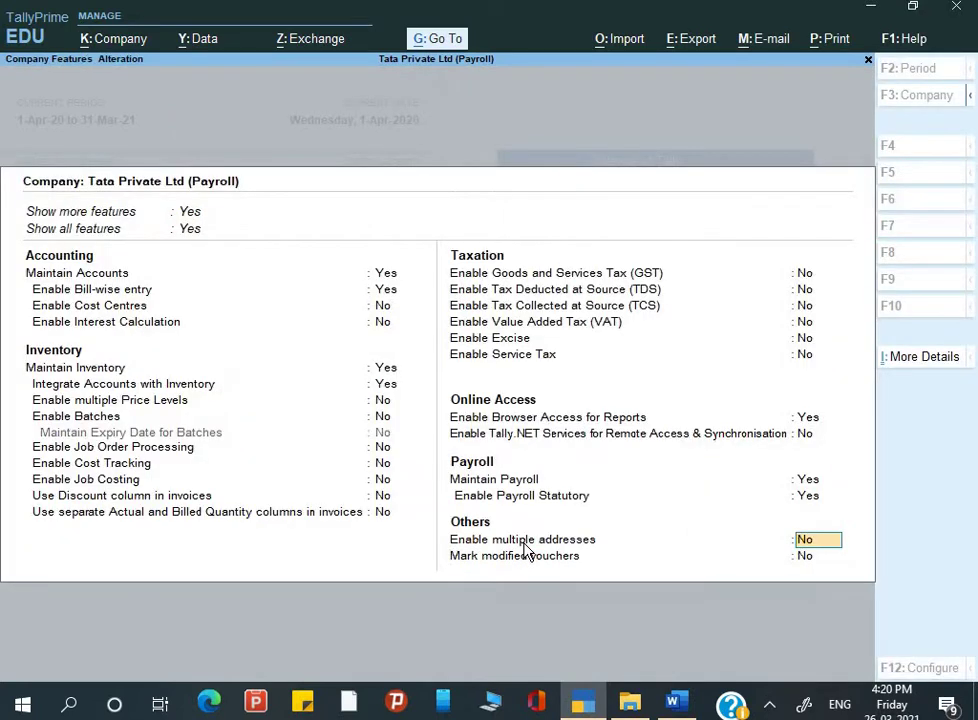
key("Return")
key("Return")
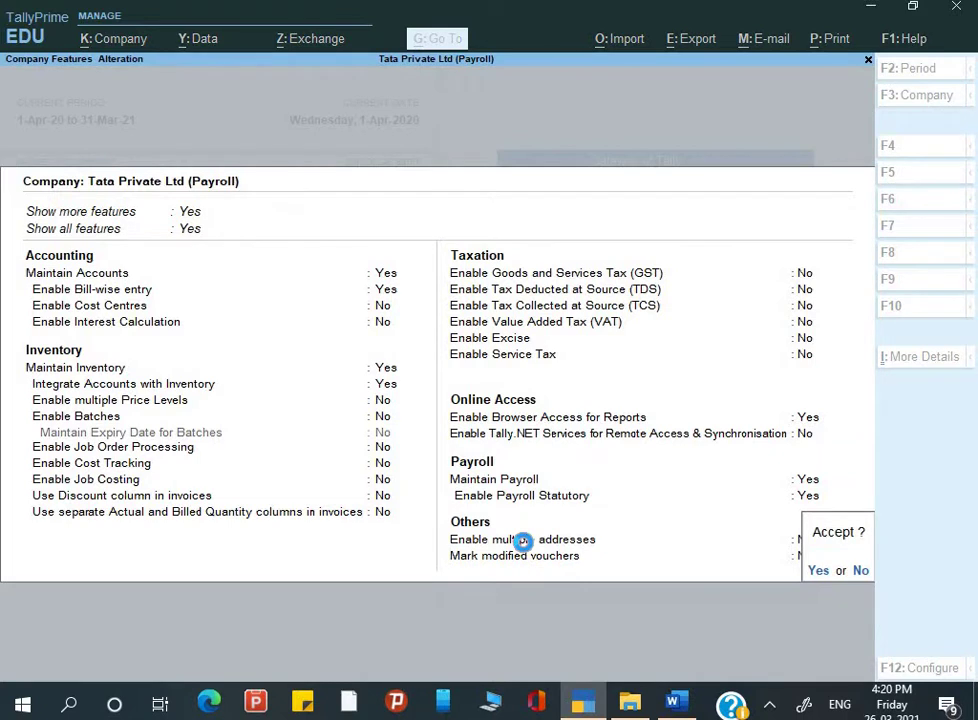
key("Return")
key("alt+Tab")
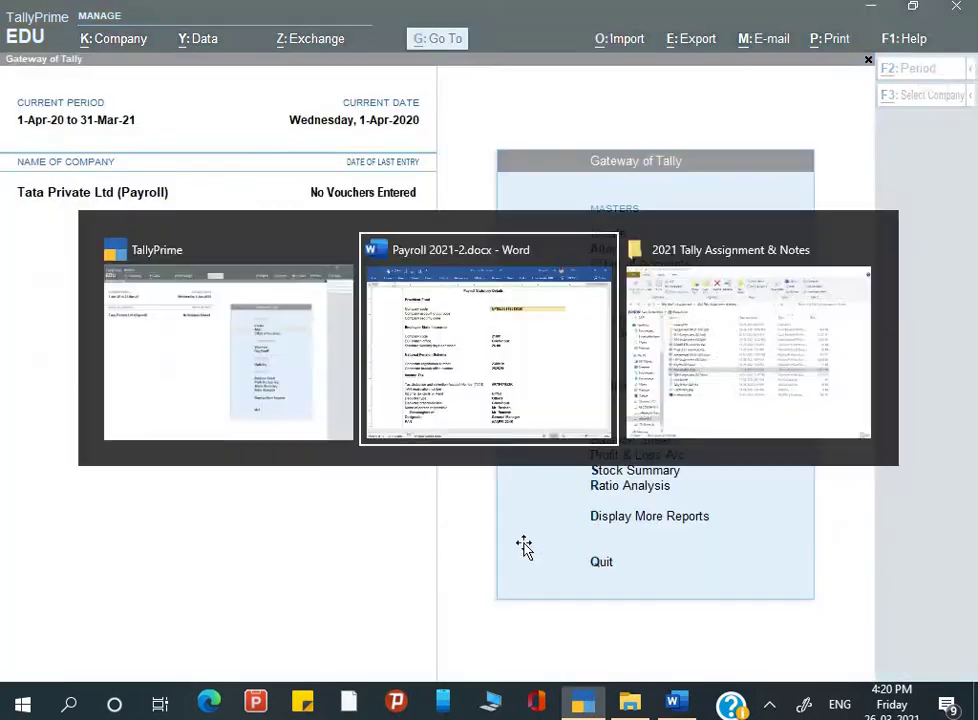
scroll(525, 543, "down", 5)
Step: Read the Word notes on Payroll Masters and employee categories, then return to TallyPrime
scroll(525, 543, "down", 10)
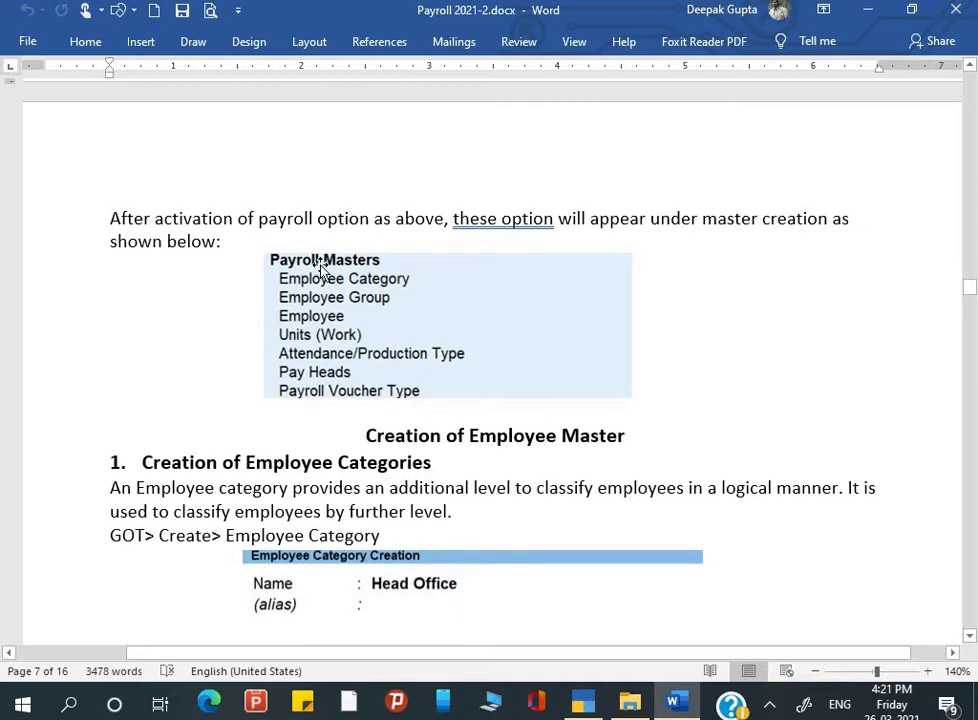
scroll(322, 270, "up", 10)
key("alt+Tab")
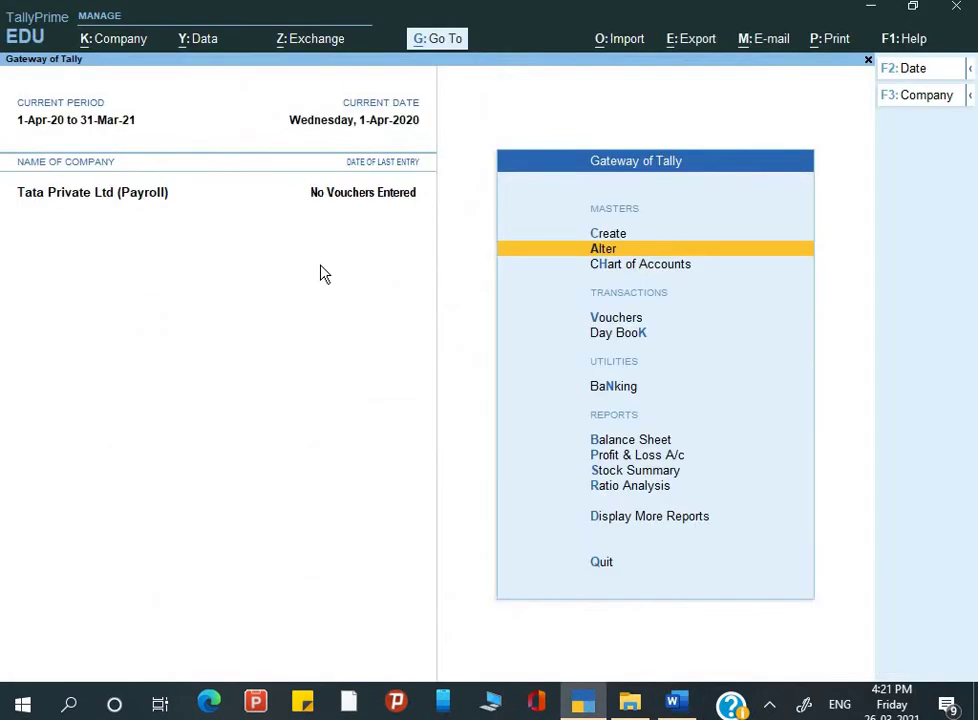
Step: Open Create's List of Masters and expand it with Show More
key("Up")
key("Return")
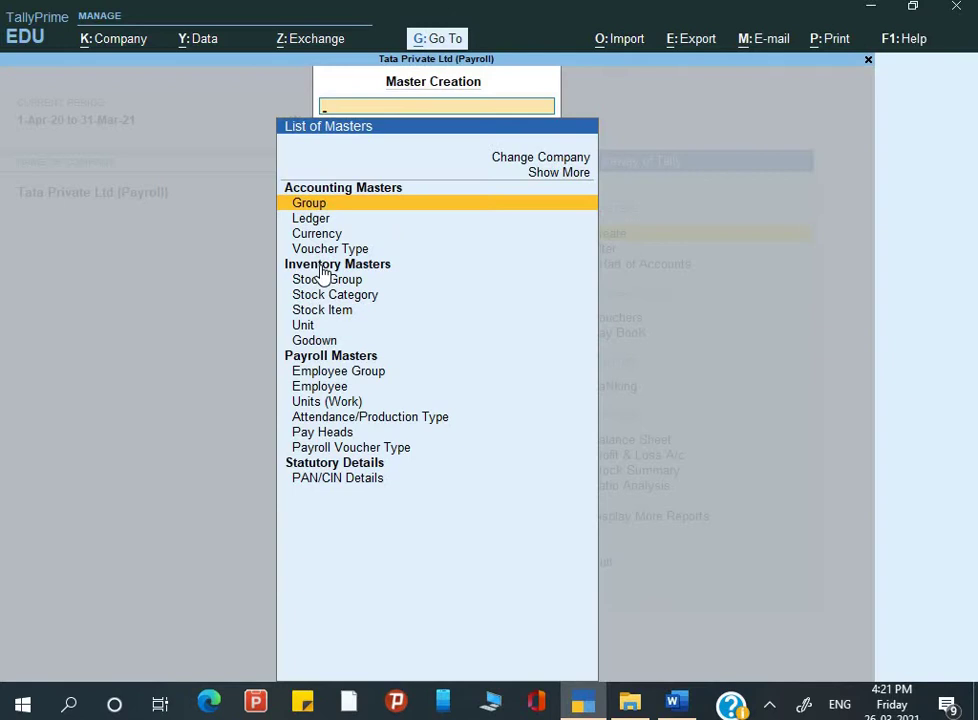
key("Down")
key("Down")
key("Down")
key("Down")
key("Down")
key("Down")
key("Down")
key("Down")
key("Down")
key("Down")
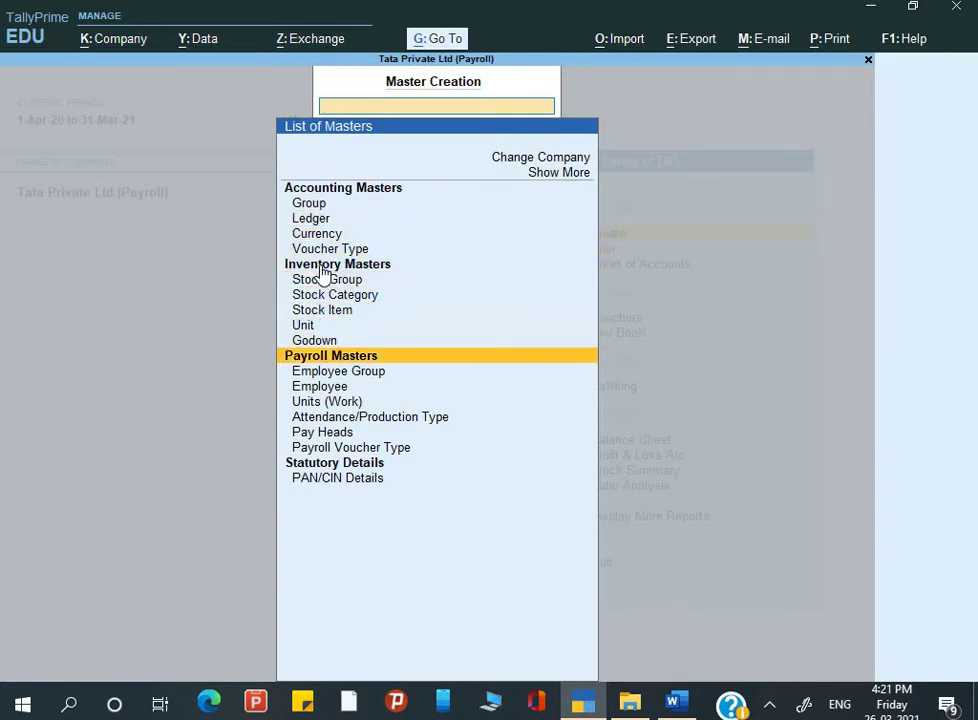
key("Up")
key("Up")
key("Up")
key("Up")
key("Up")
key("Up")
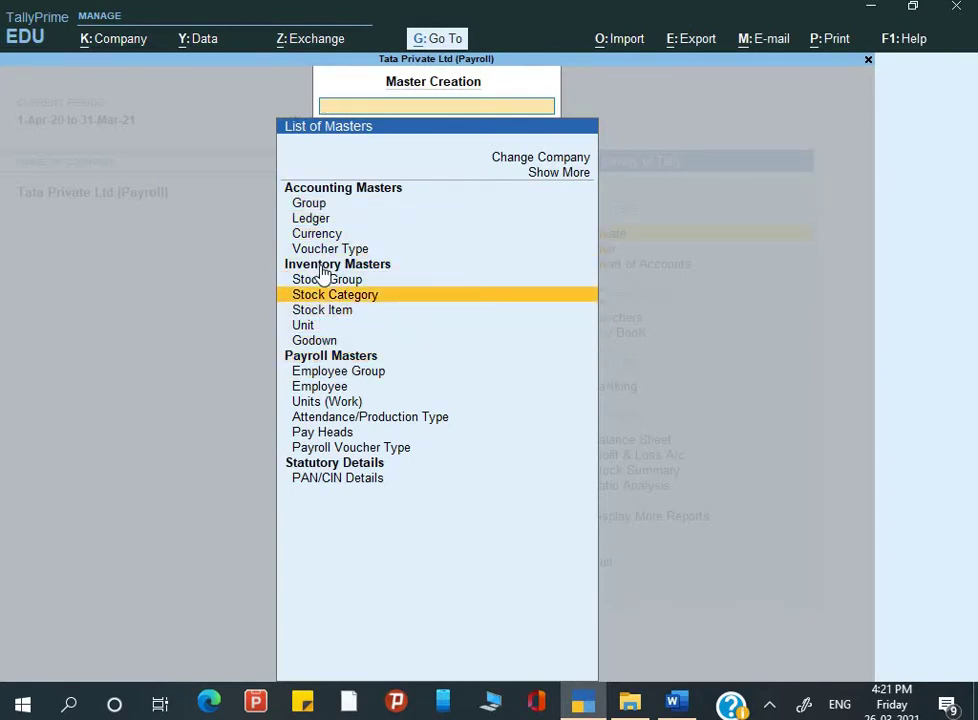
key("Down")
key("Down")
key("Down")
key("Down")
key("Down")
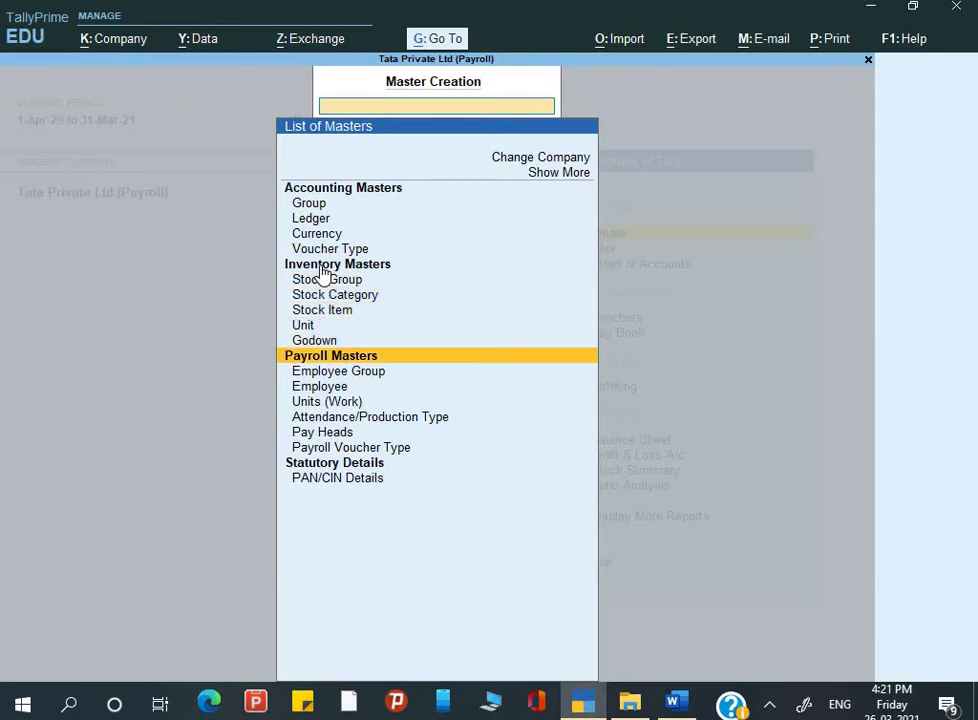
key("Down")
key("Down")
key("Down")
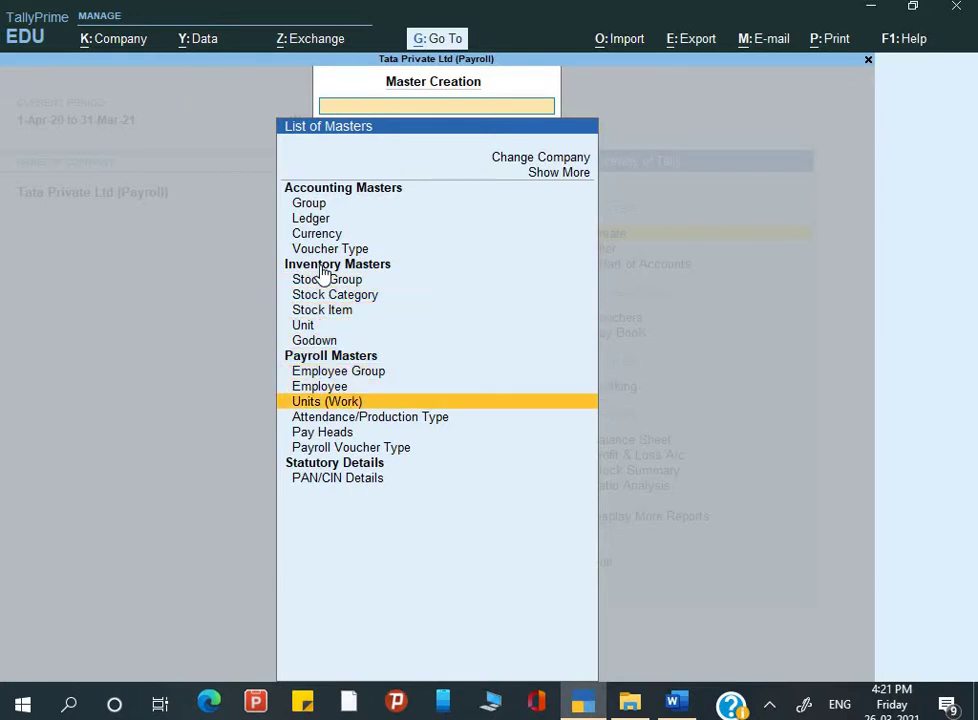
key("Down")
key("Down")
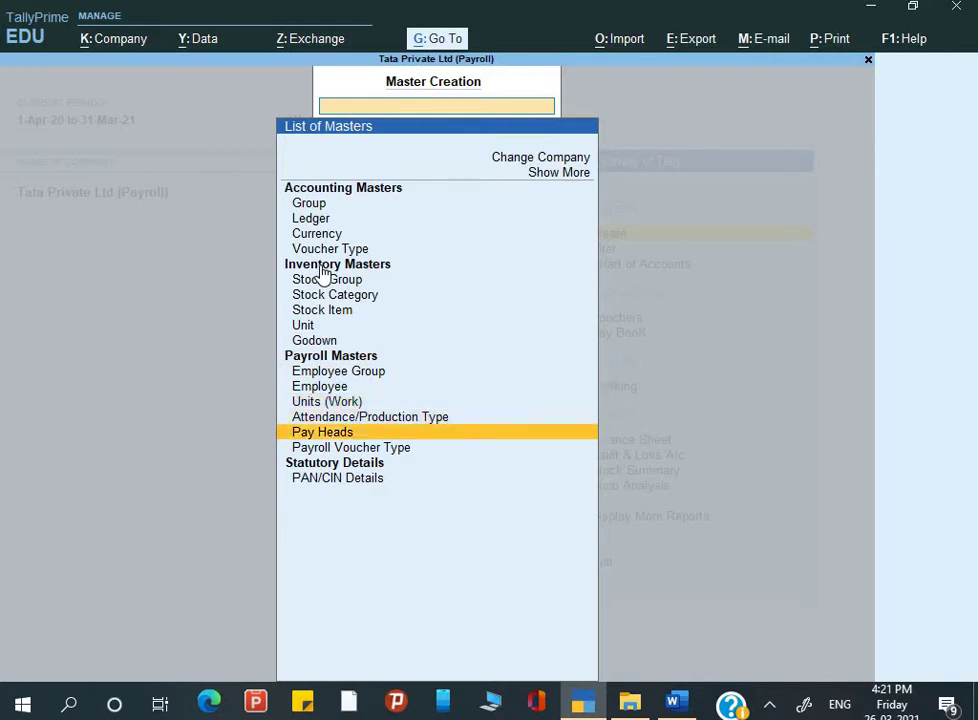
key("Down")
key("Down")
key("Up")
key("Up")
key("Up")
key("Up")
key("Up")
key("Up")
key("Up")
key("Up")
key("Up")
key("Up")
key("Up")
key("Up")
key("Up")
key("Up")
key("Up")
key("Up")
key("Up")
key("Up")
key("Up")
key("Up")
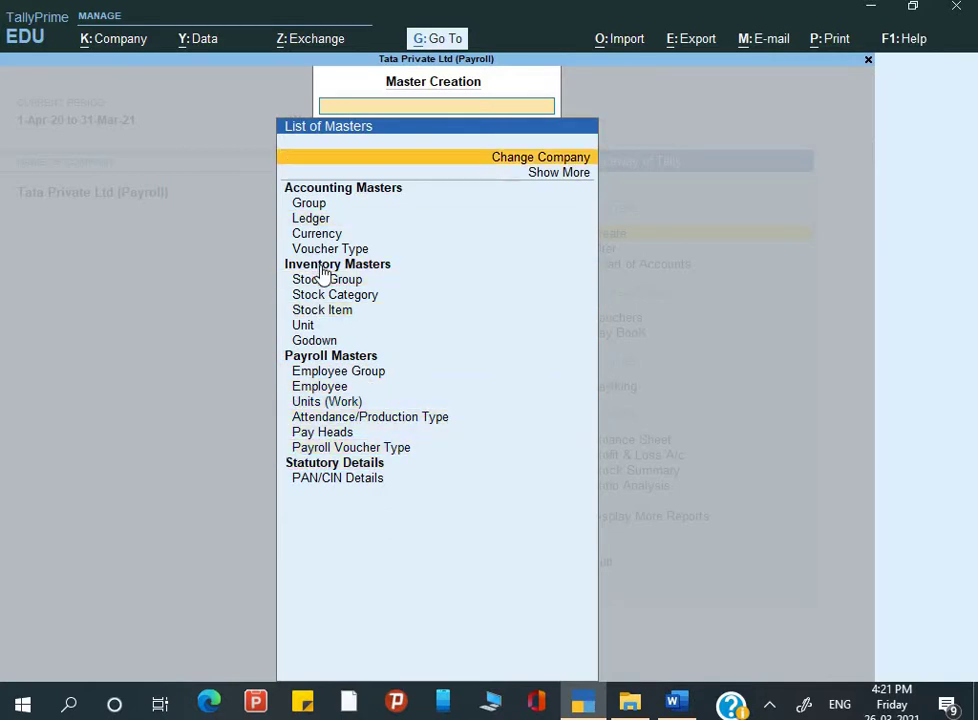
key("Down")
key("Return")
Step: Browse the payroll masters: Employee Category, Employee Group, Employee, Units, Pay Heads, Payroll Voucher Type
key("Down")
key("Down")
key("Down")
key("Down")
key("Down")
key("Down")
key("Down")
key("Down")
key("Down")
key("Down")
key("Down")
key("Down")
key("Down")
key("Down")
key("Down")
key("Down")
key("Down")
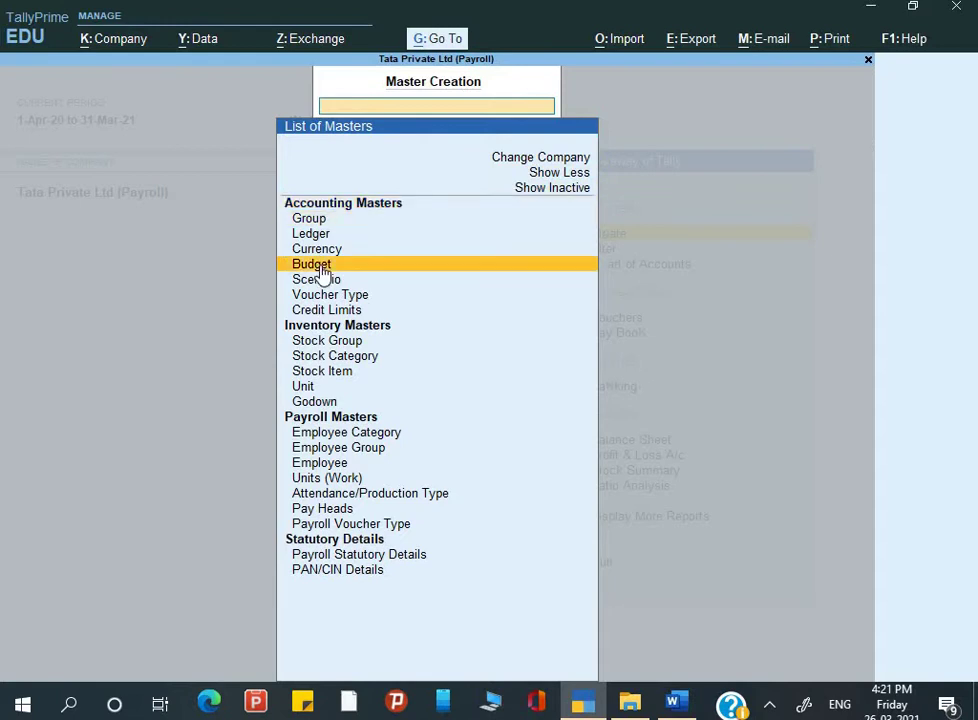
key("Down")
key("Down")
key("Down")
key("Down")
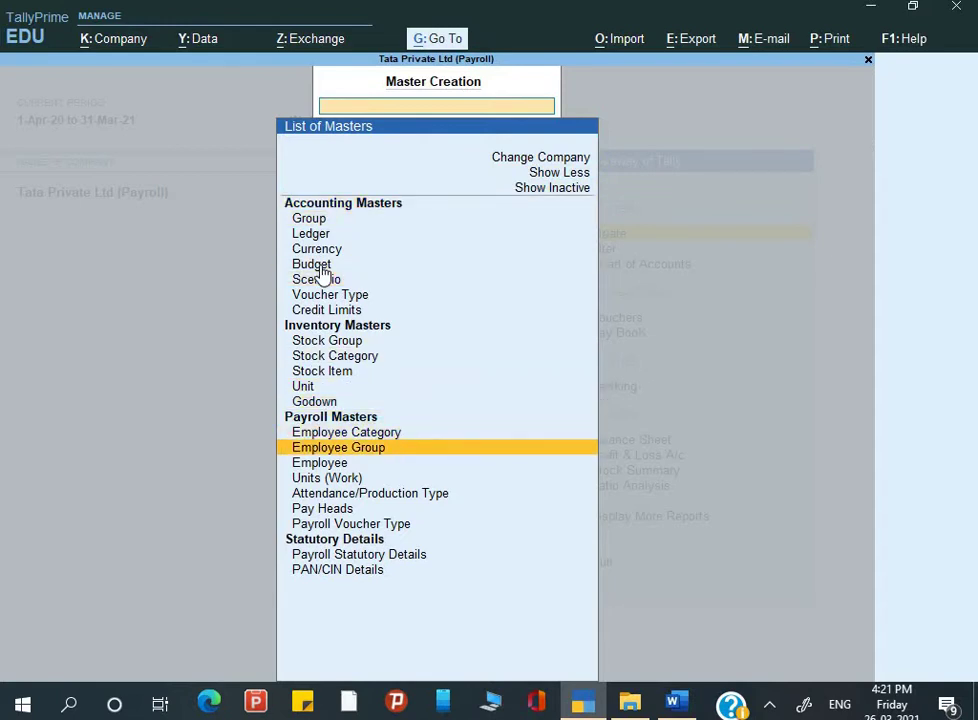
key("Down")
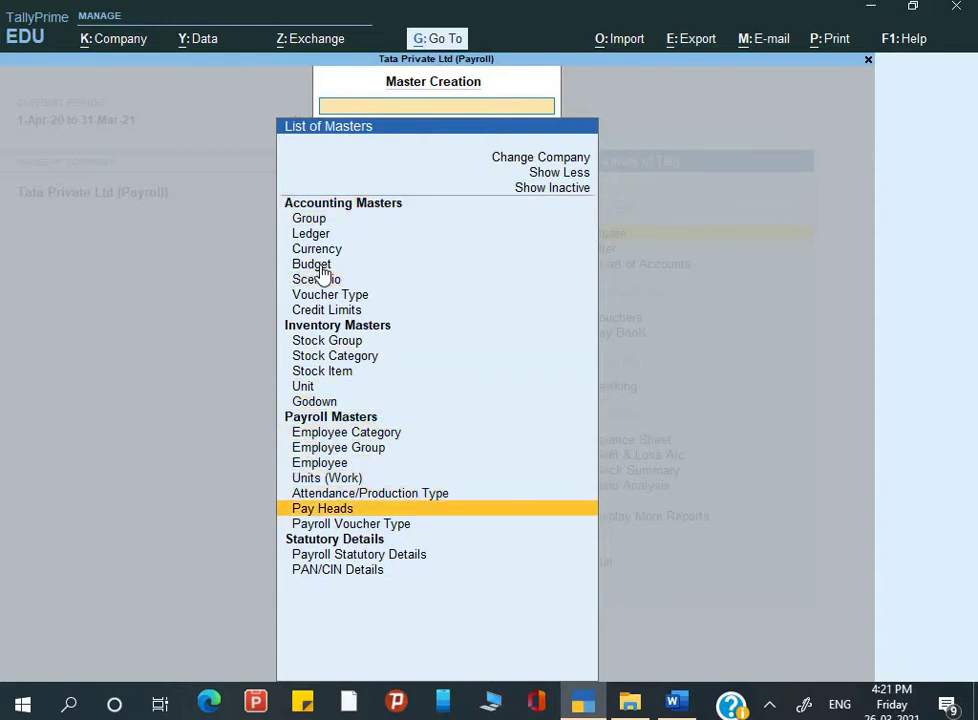
key("Down")
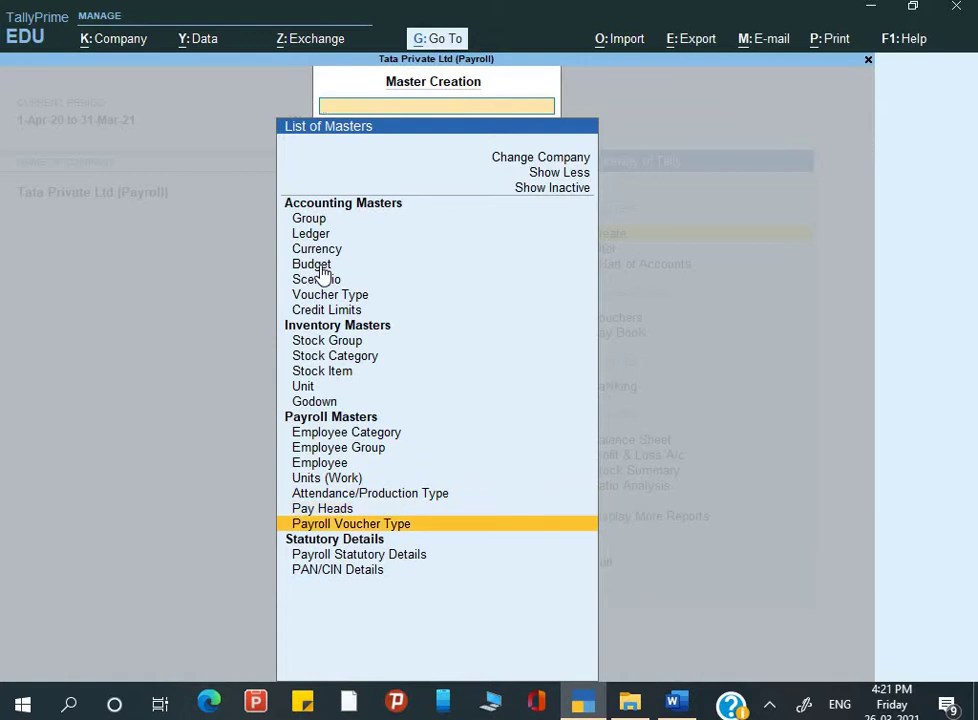
key("Up")
key("Up")
key("Up")
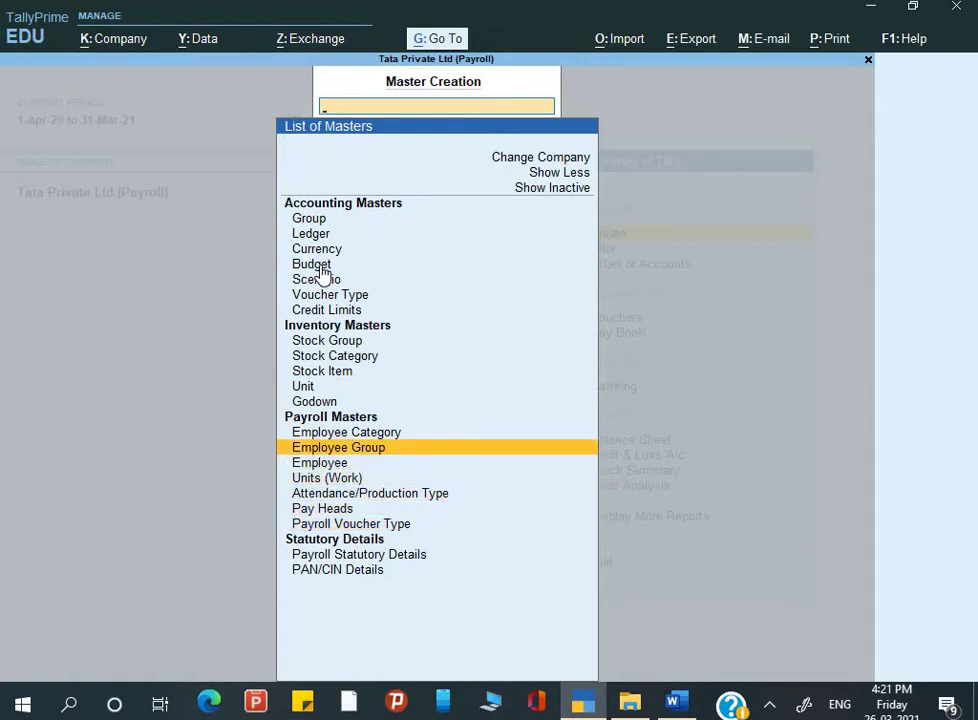
key("Up")
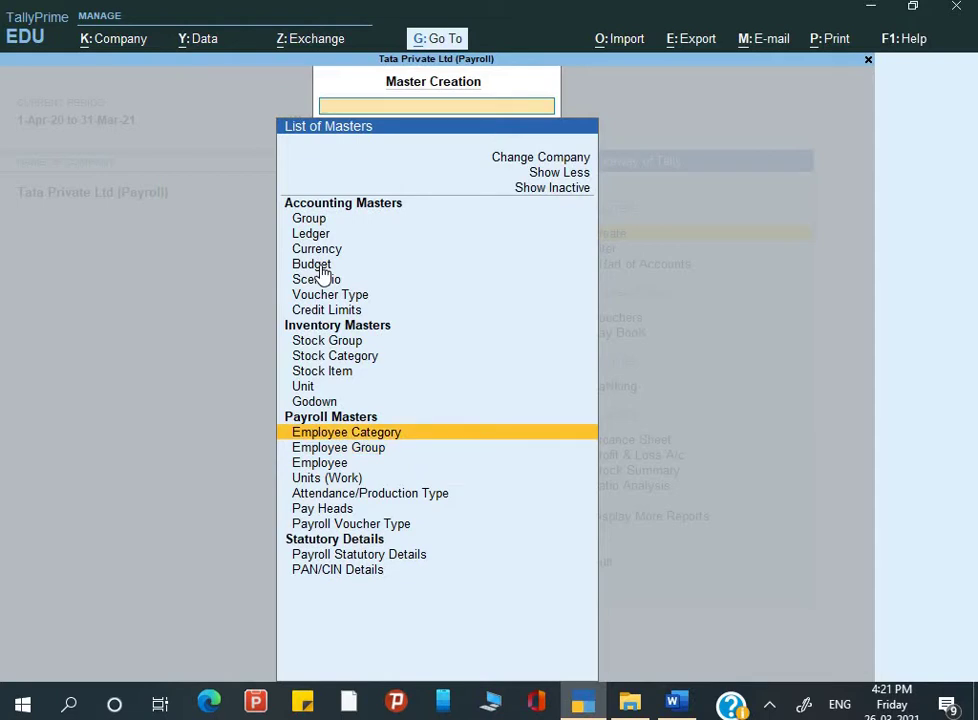
key("Down")
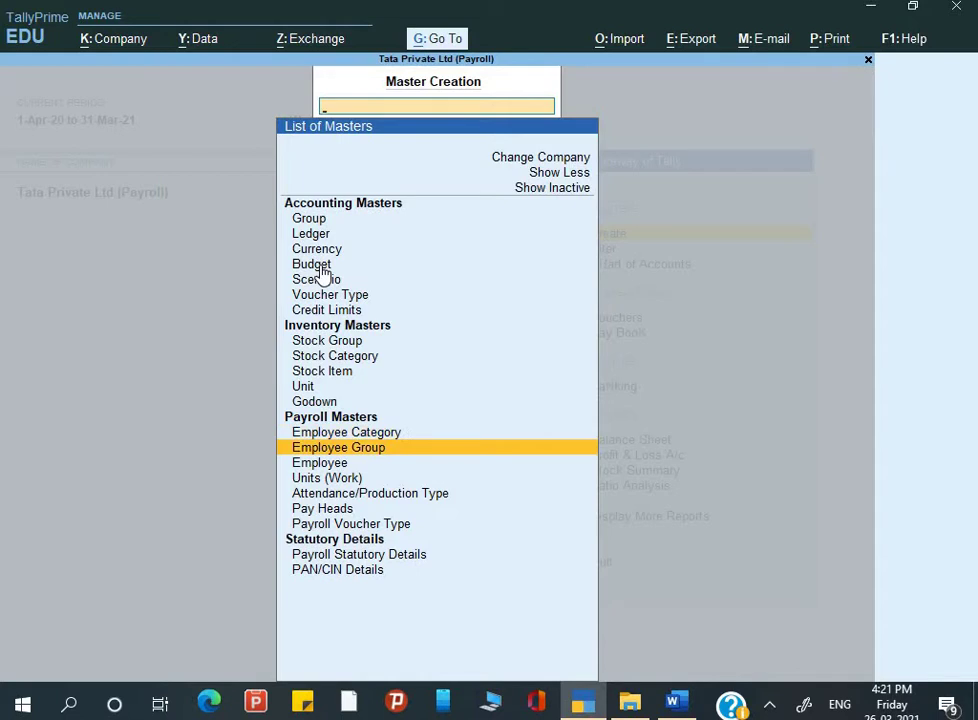
key("Down")
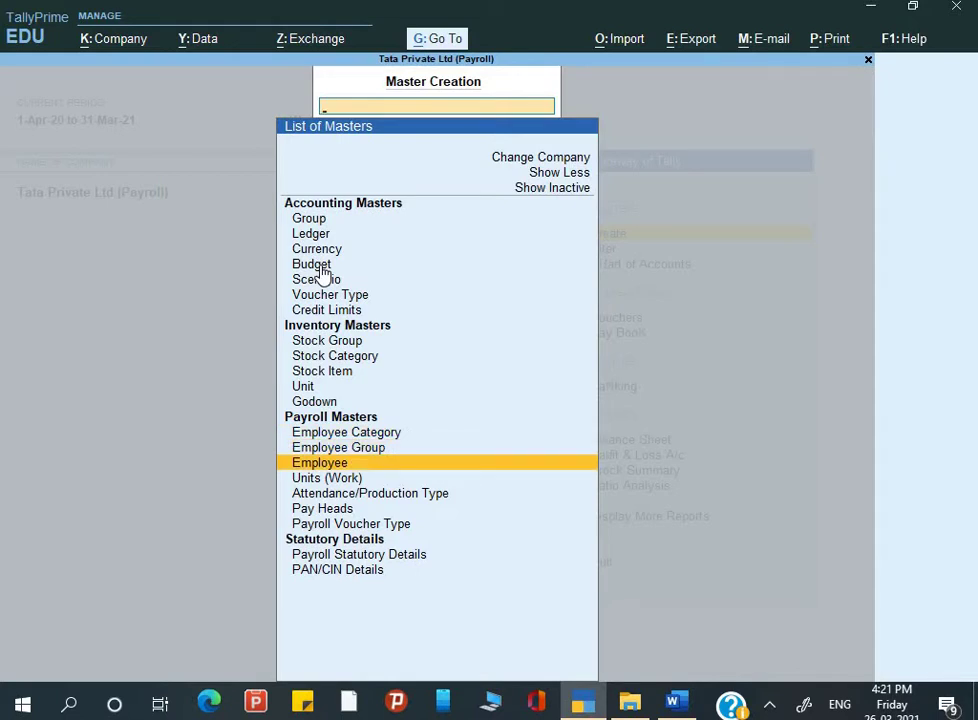
key("Down")
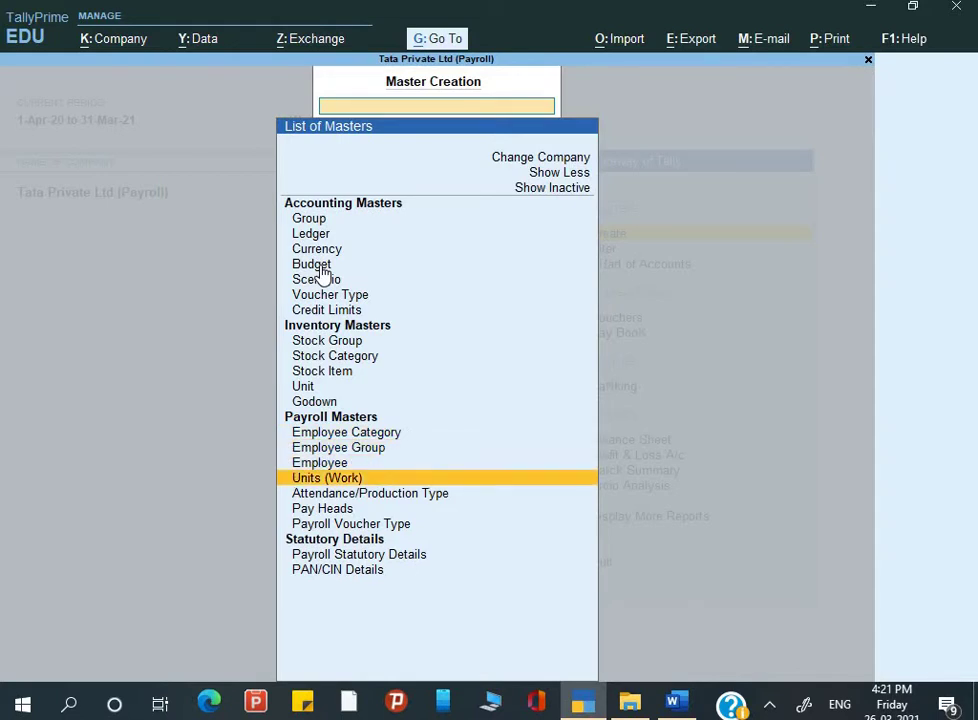
key("Down")
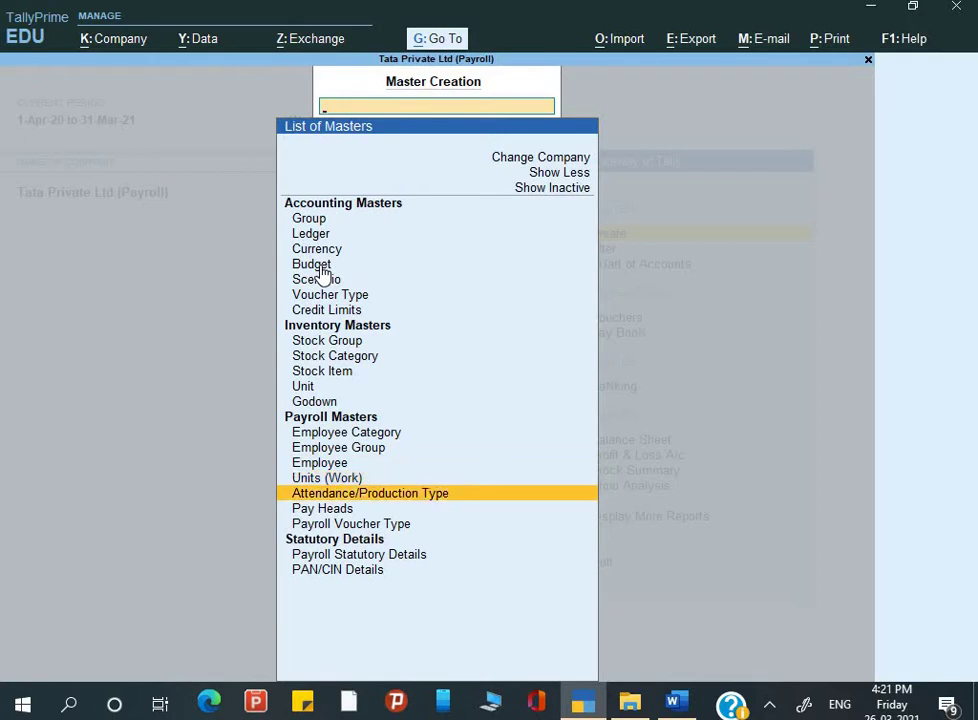
key("Down")
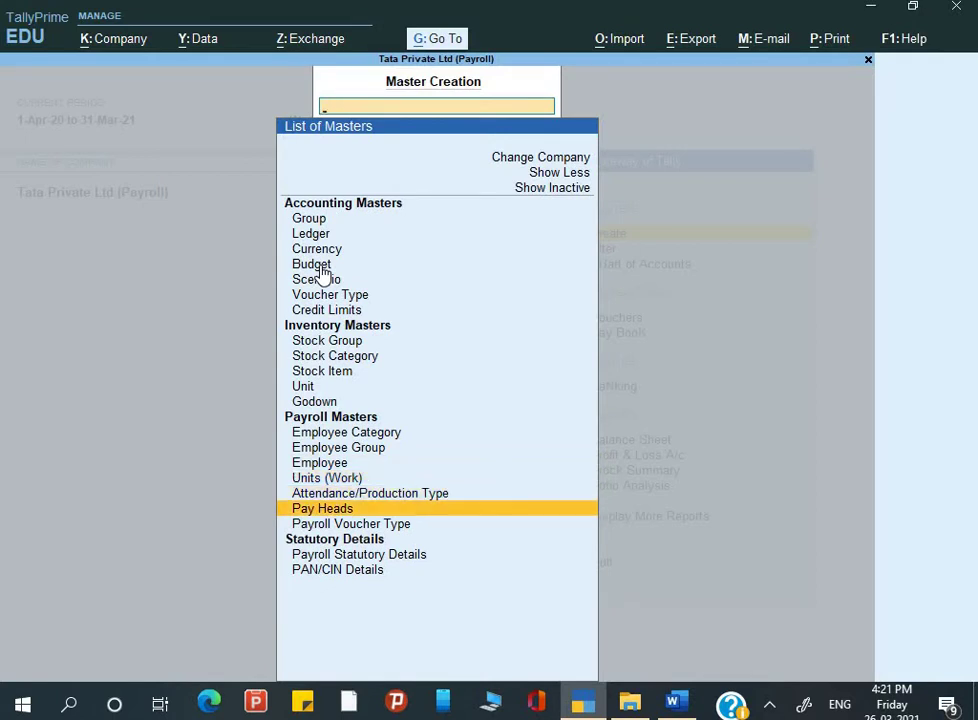
key("Up")
key("Up")
key("Up")
key("Up")
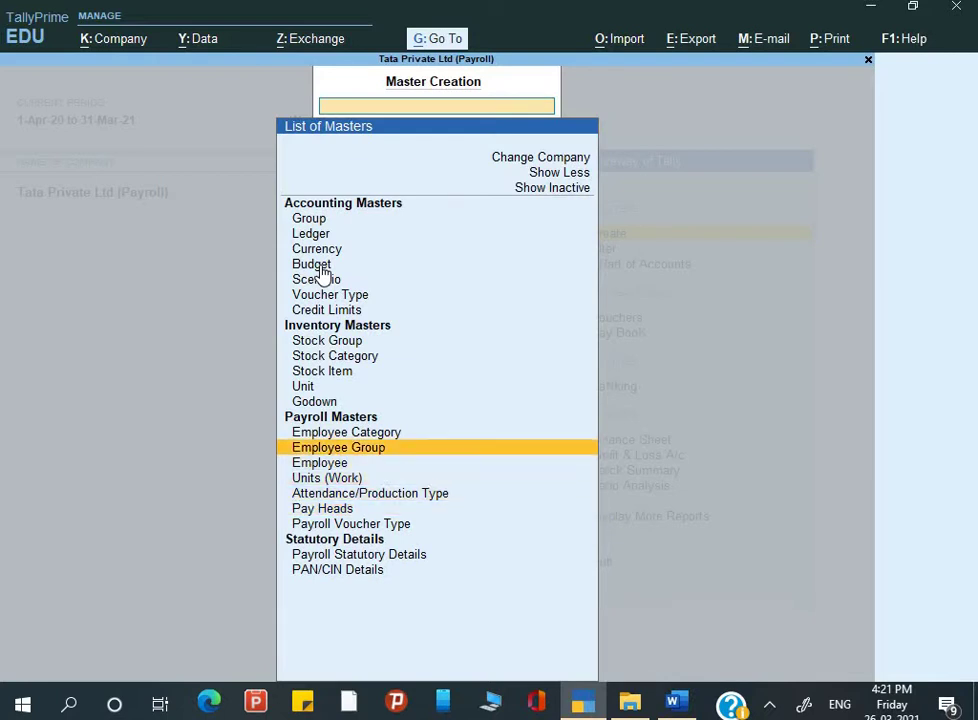
key("Down")
key("Down")
key("Down")
key("Down")
key("Down")
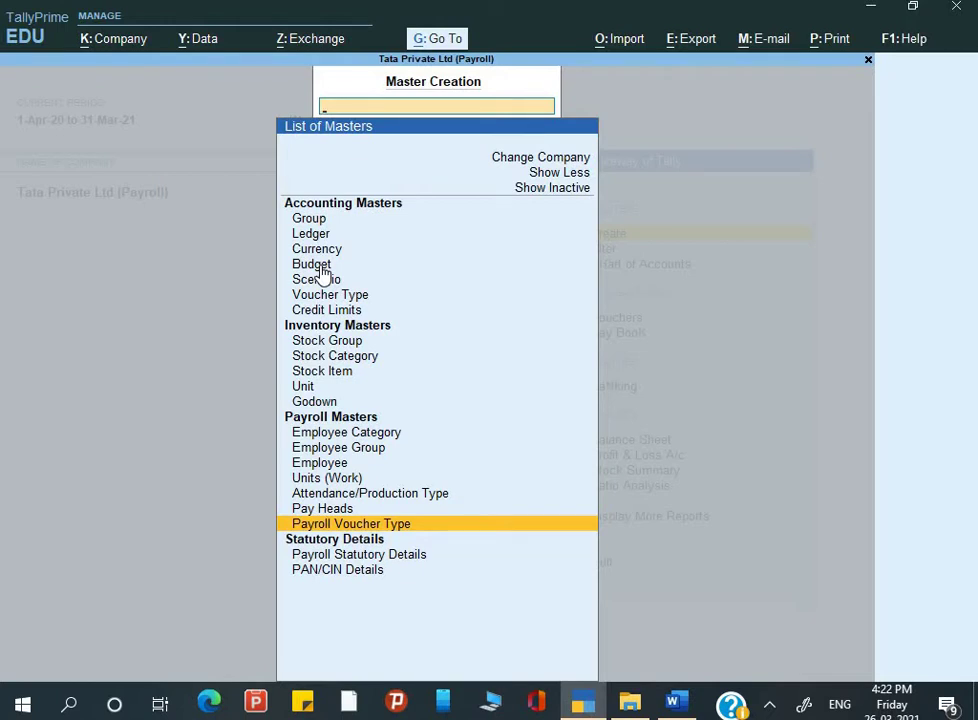
key("Up")
key("Up")
key("Up")
key("Up")
key("Up")
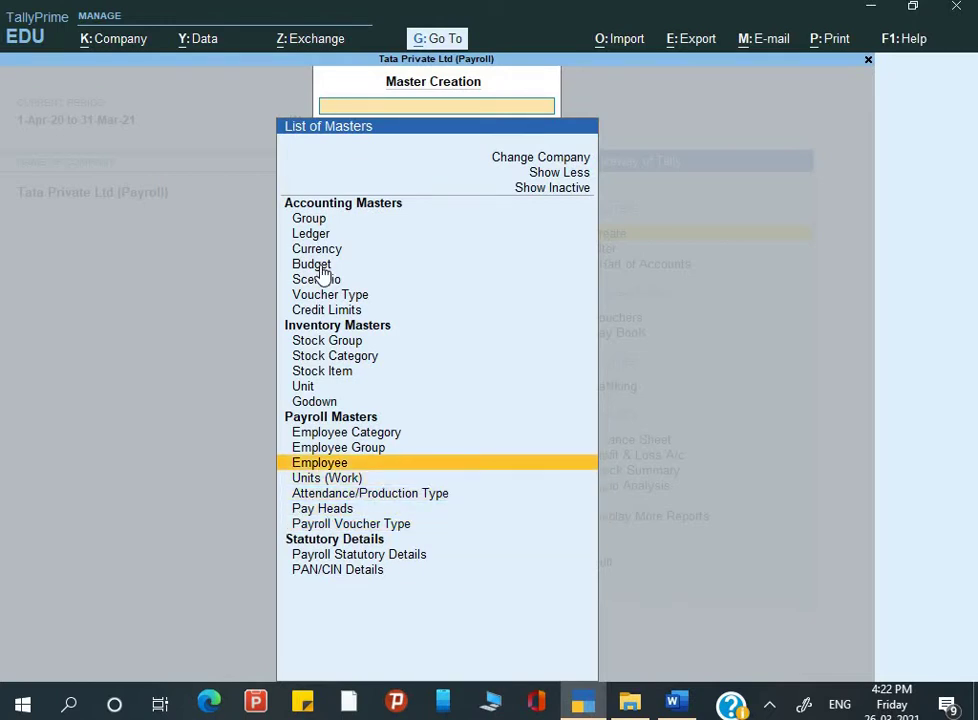
key("Down")
key("Down")
key("Down")
key("Down")
key("Down")
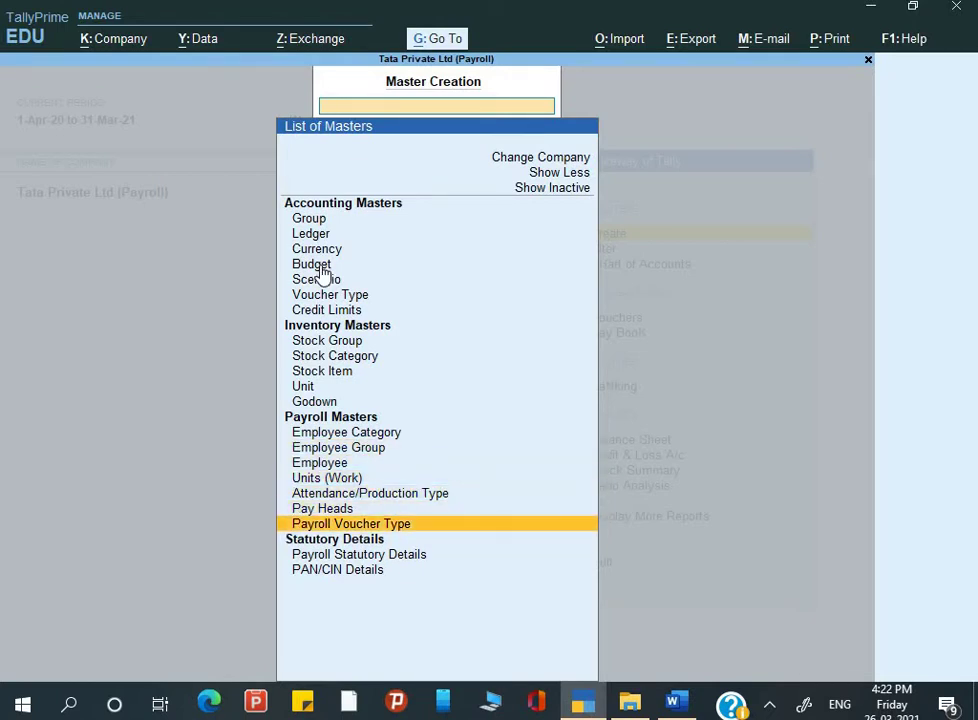
key("Up")
key("Up")
key("Up")
key("Up")
key("Up")
key("Up")
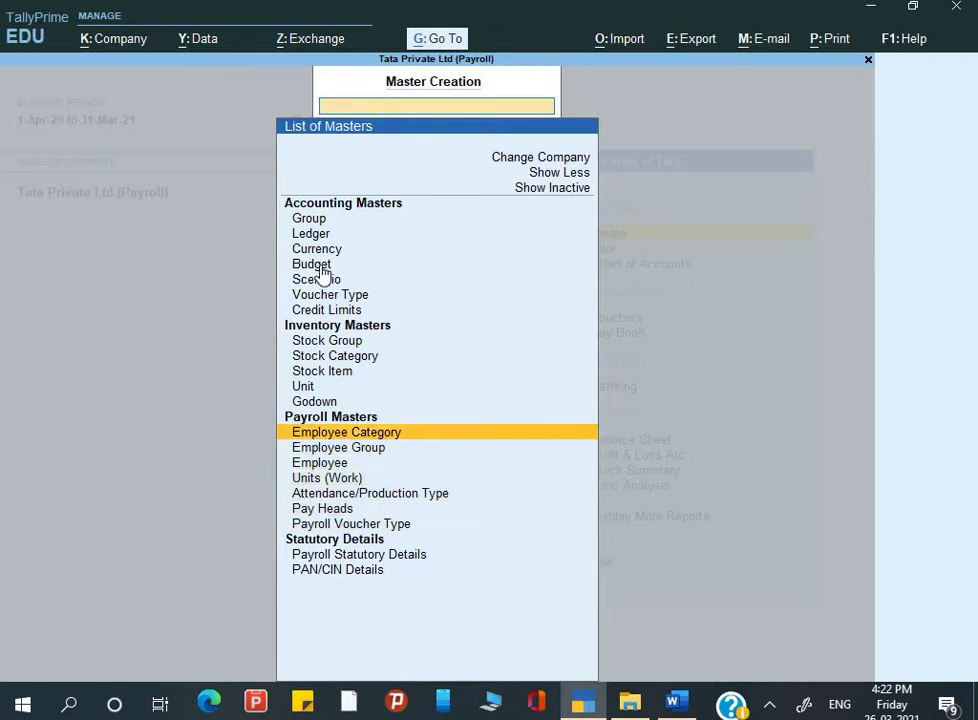
key("alt+Tab")
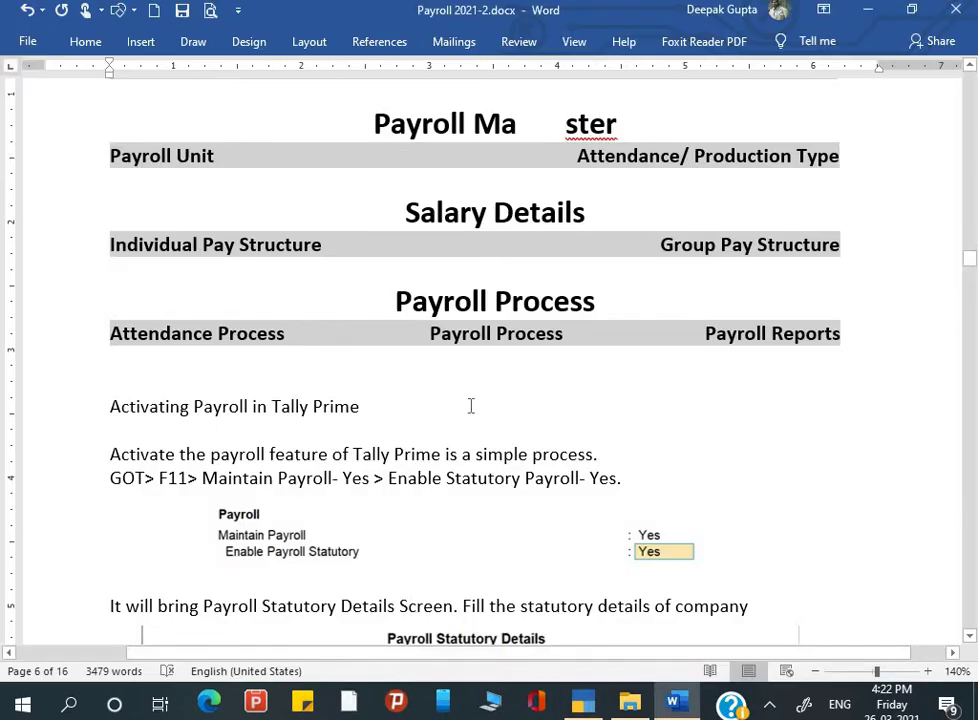
Step: Scroll the Word guide to section 1, Creation of Employee Categories, with its Head Office example
scroll(471, 405, "down", 3)
scroll(471, 405, "down", 12)
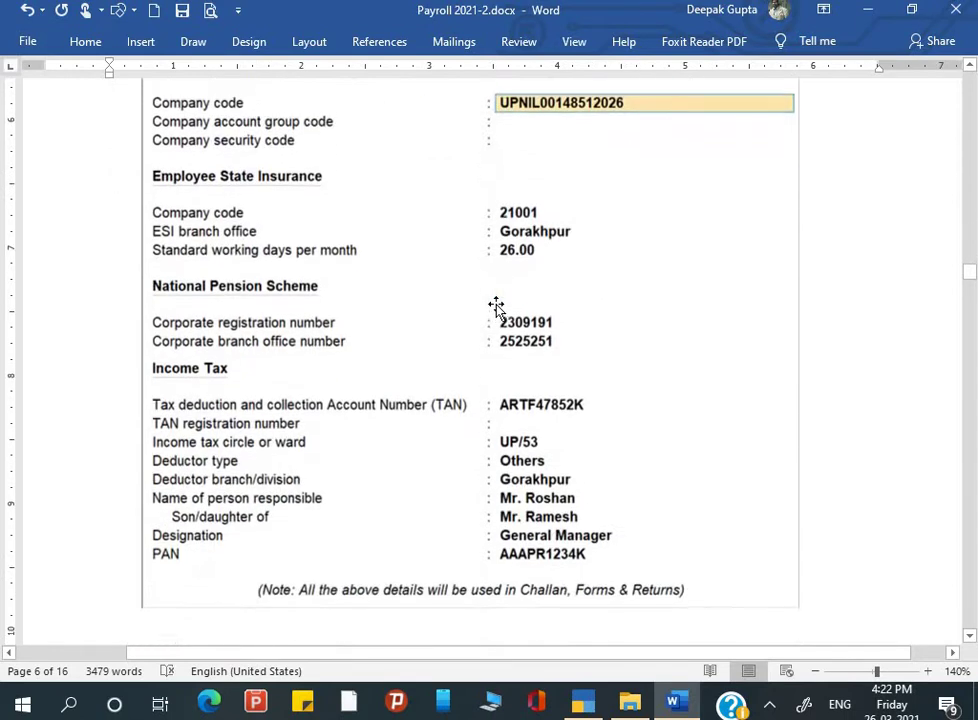
scroll(476, 492, "down", 12)
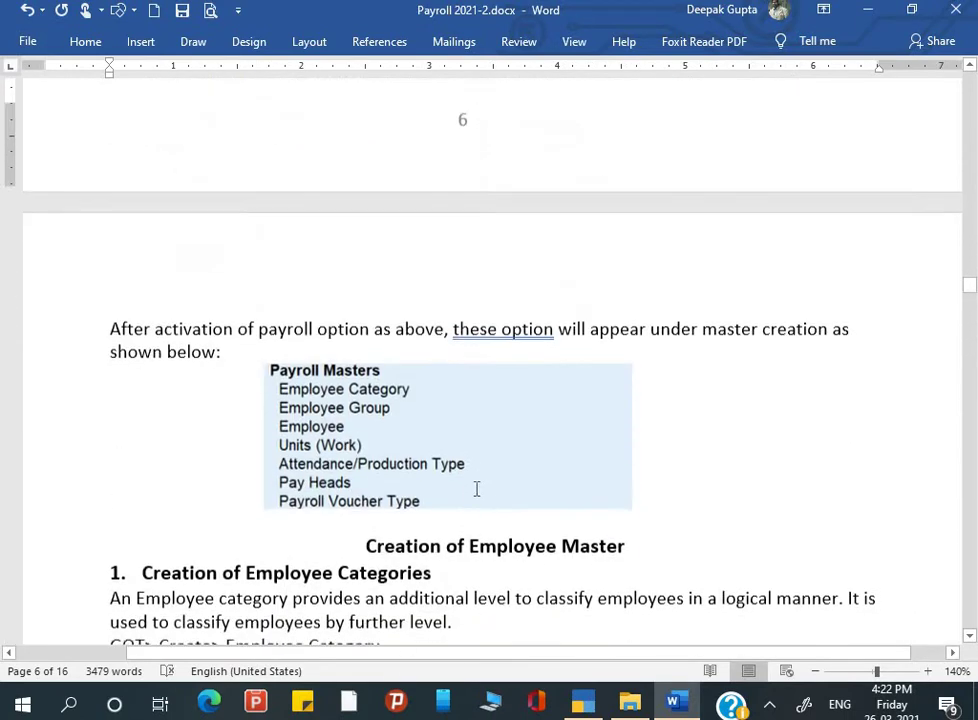
scroll(476, 492, "down", 2)
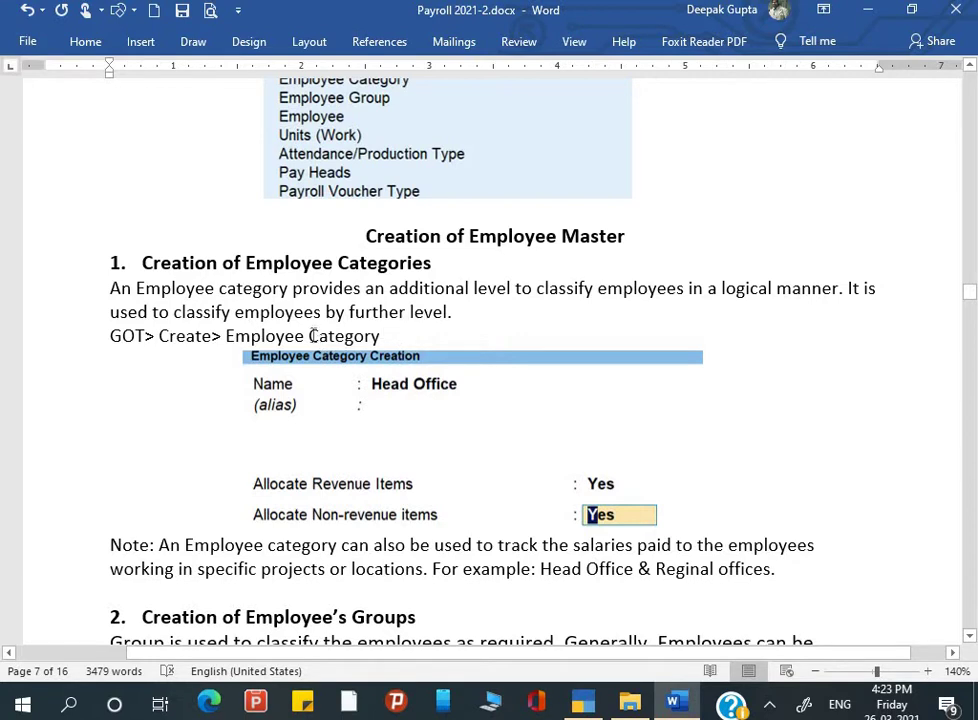
Step: Create the Head Office employee category with revenue and non-revenue allocation set to Yes
key("alt+Tab")
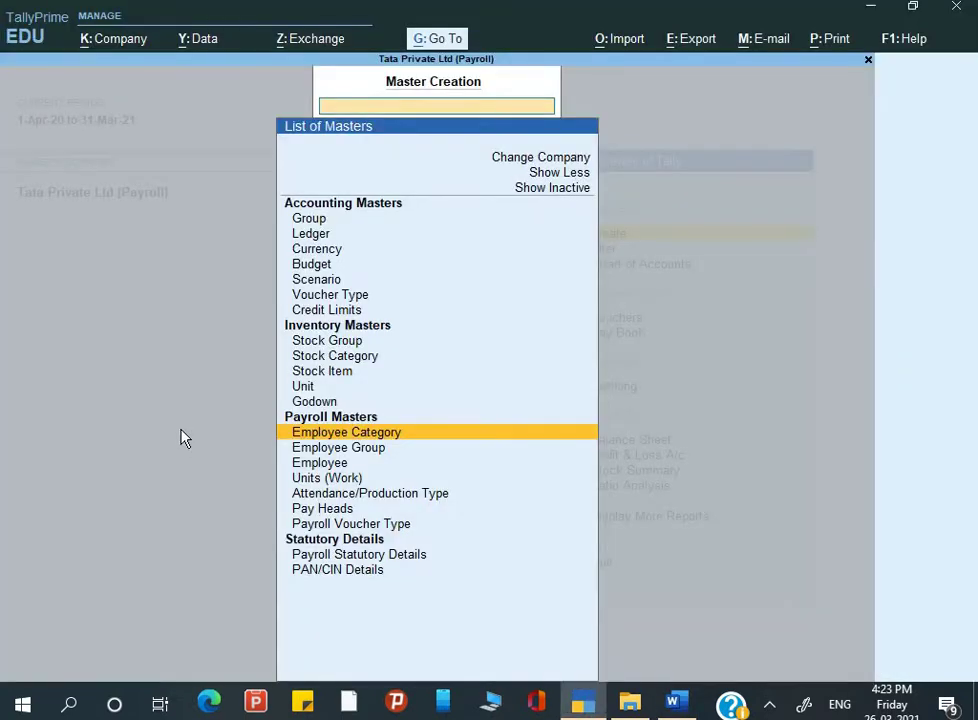
key("Return")
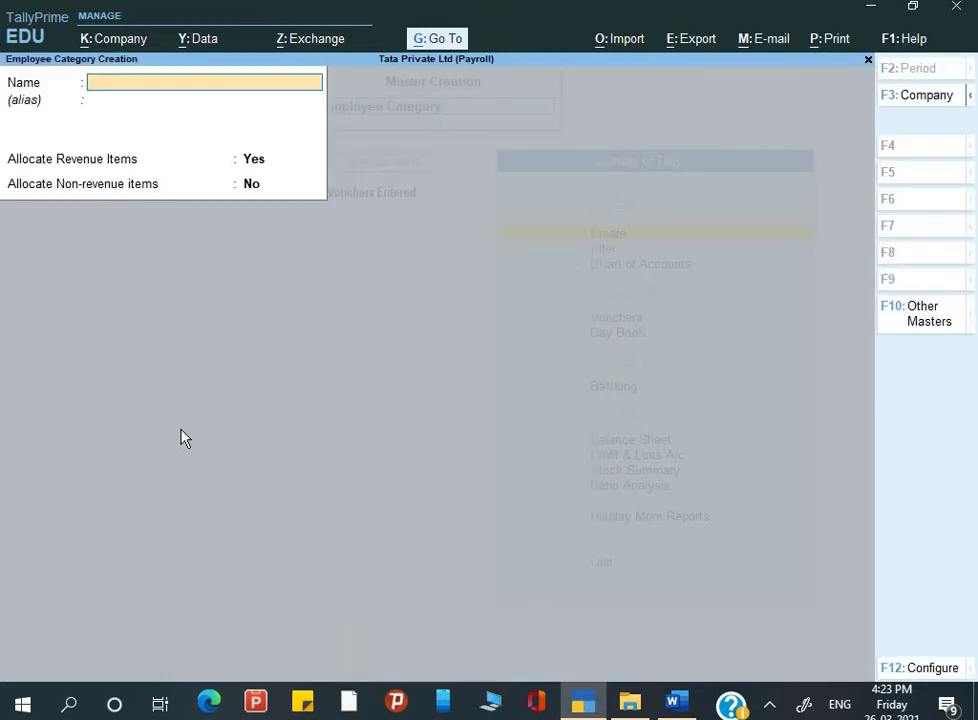
type("Head Off")
type("icwe")
key("BackSpace")
key("BackSpace")
type("e")
key("Return")
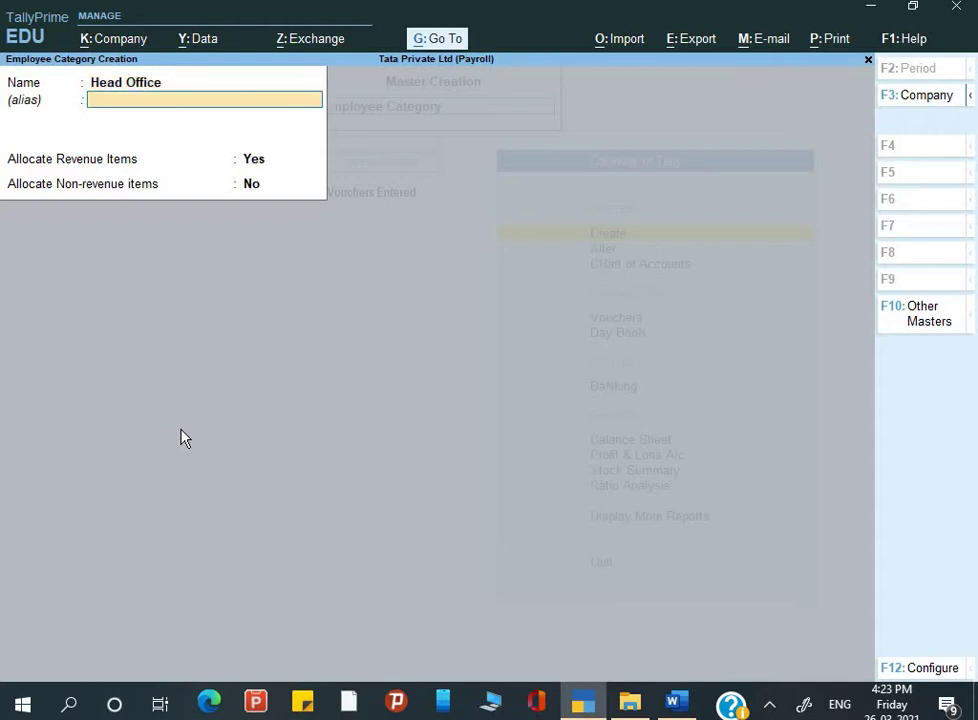
key("Return")
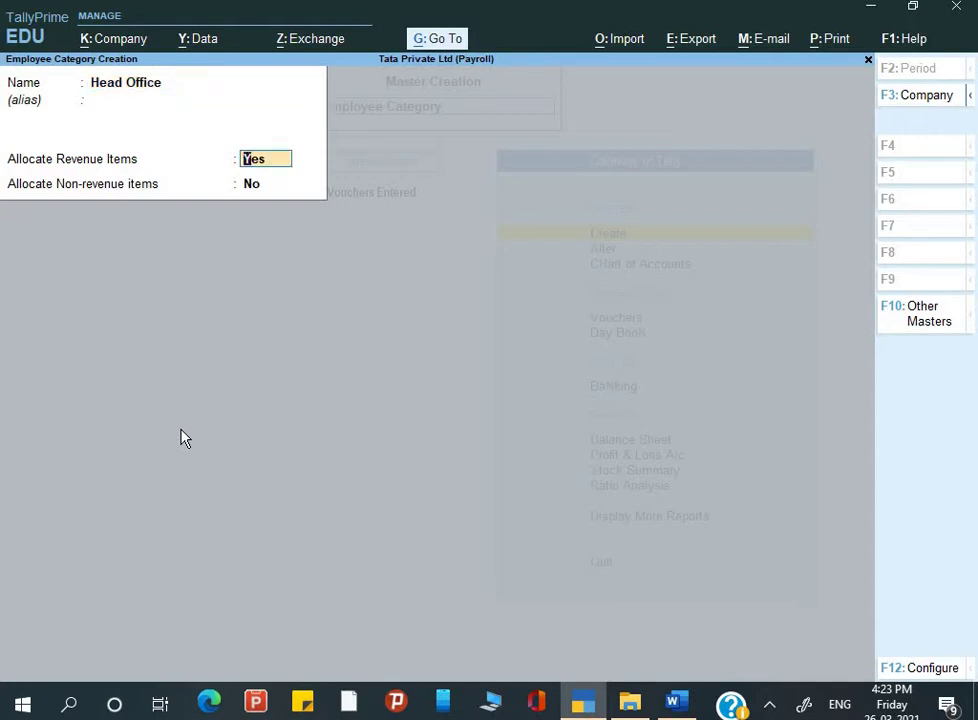
key("Return")
type("y")
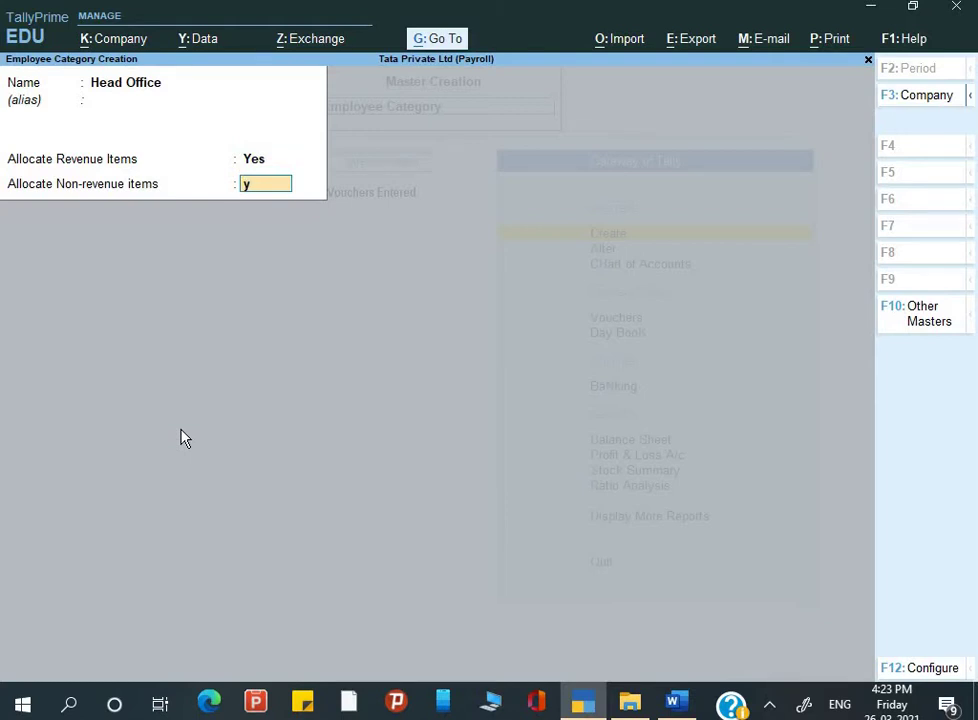
key("Return")
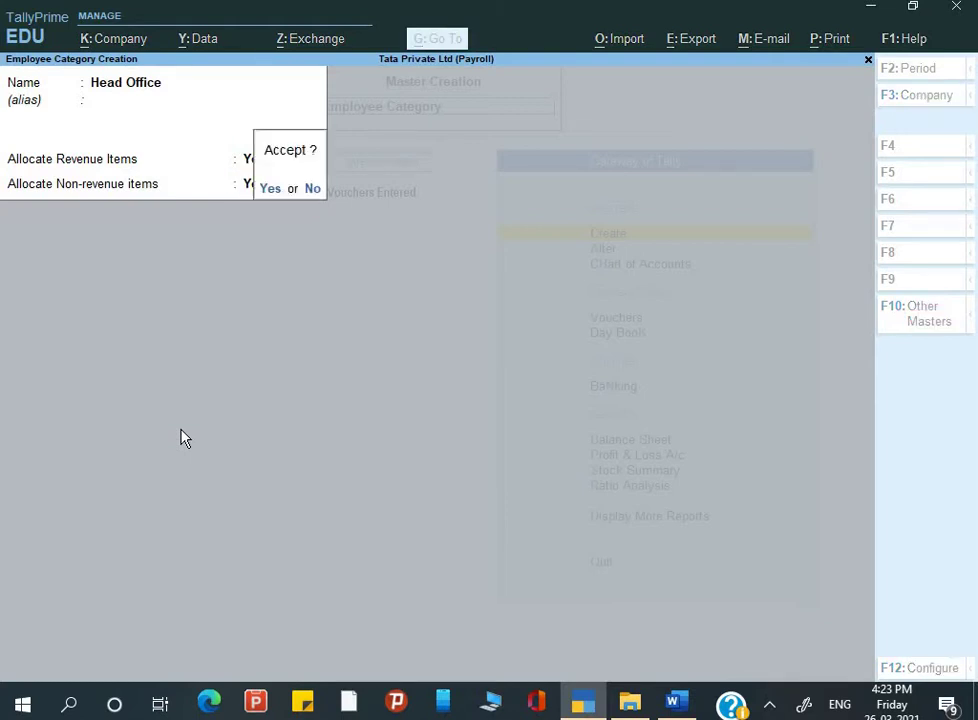
key("Return")
Step: Create the Reginal Office employee category, allocating revenue items, after checking the Word example
key("alt+Tab")
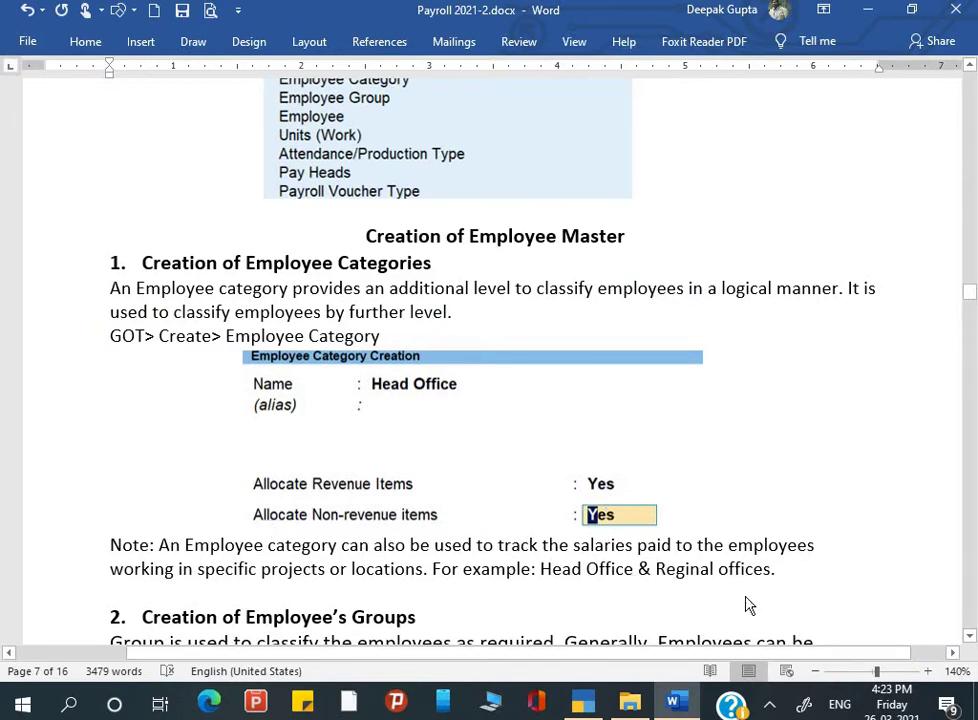
key("alt+Tab")
type("Reg")
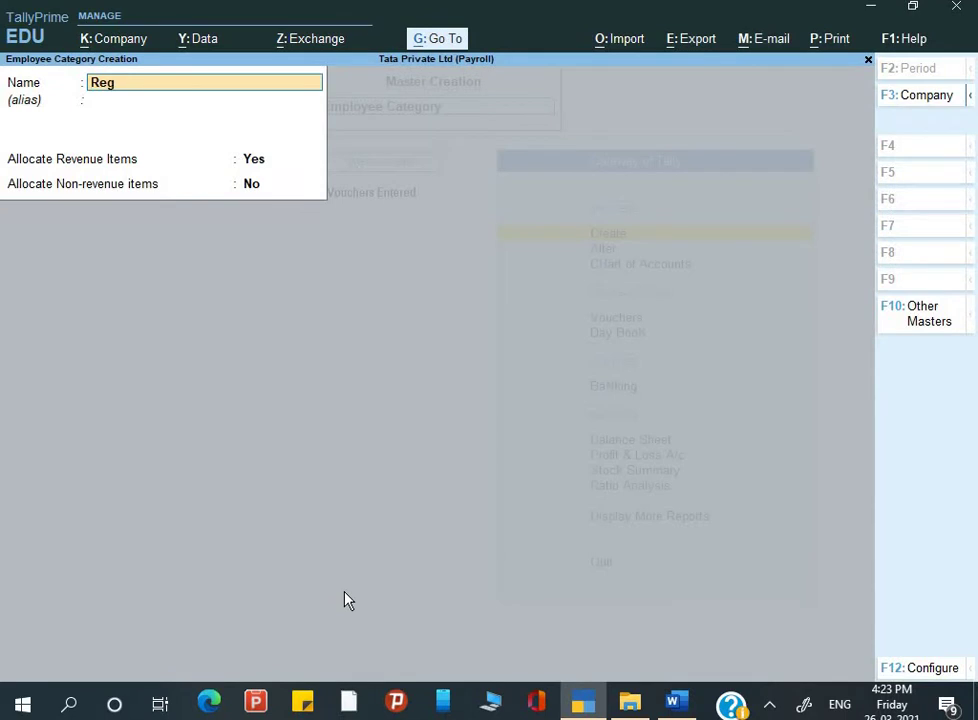
type("inal Office")
key("Return")
key("Return")
key("Return")
type("y")
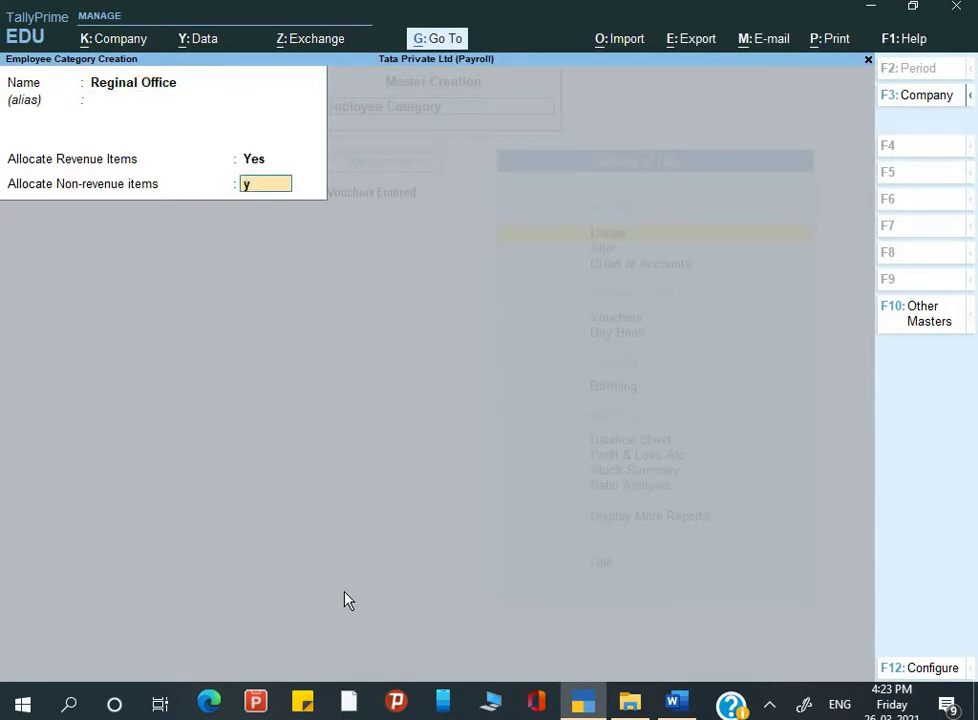
key("Return")
Step: Create the Branch Office category with non-revenue allocation Yes, then close the form
type("yB")
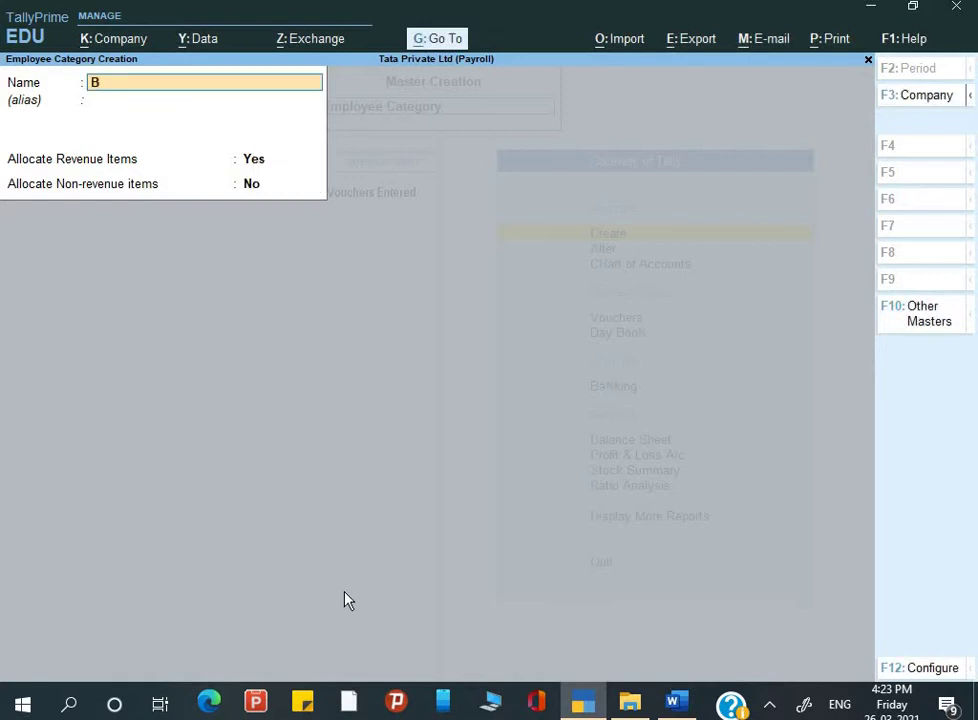
type("ranch Office")
key("Return")
key("Return")
key("Return")
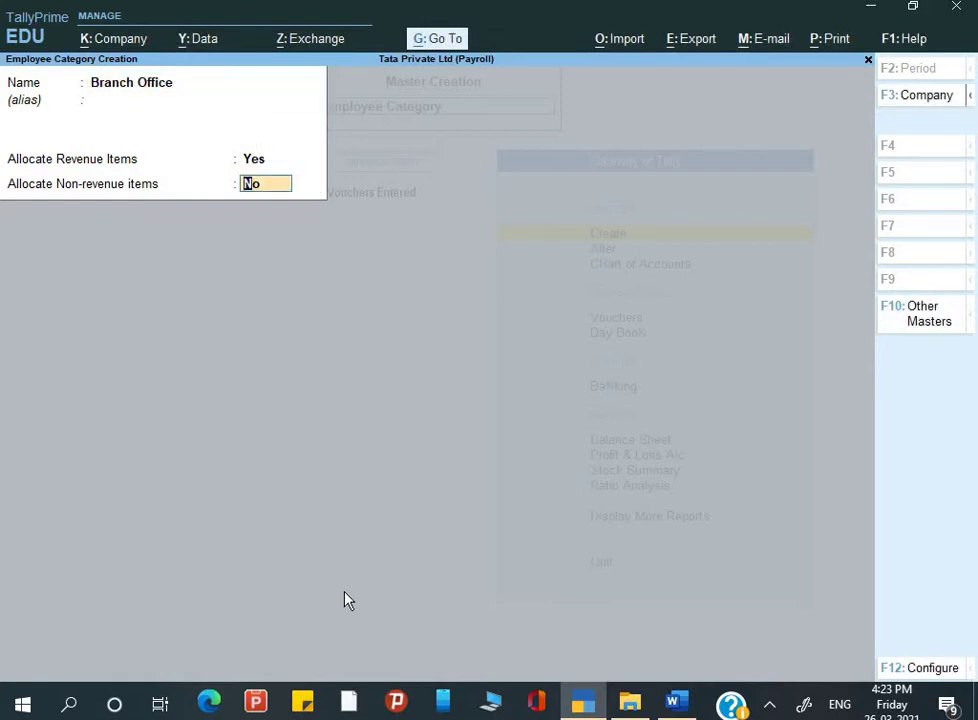
key("y")
key("Return")
key("Return")
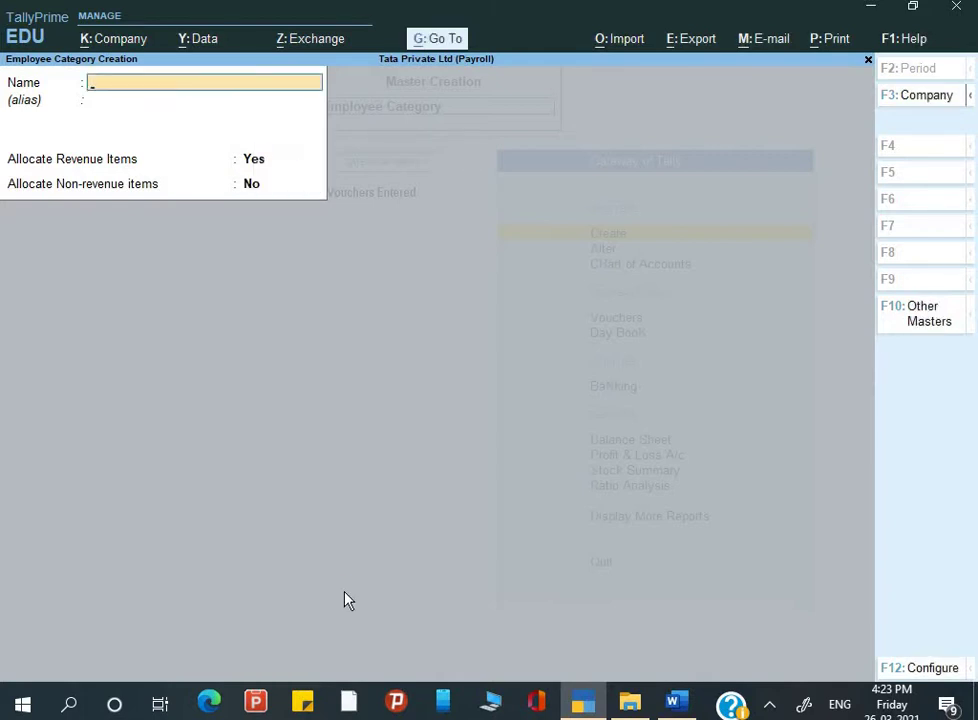
key("Escape")
key("Return")
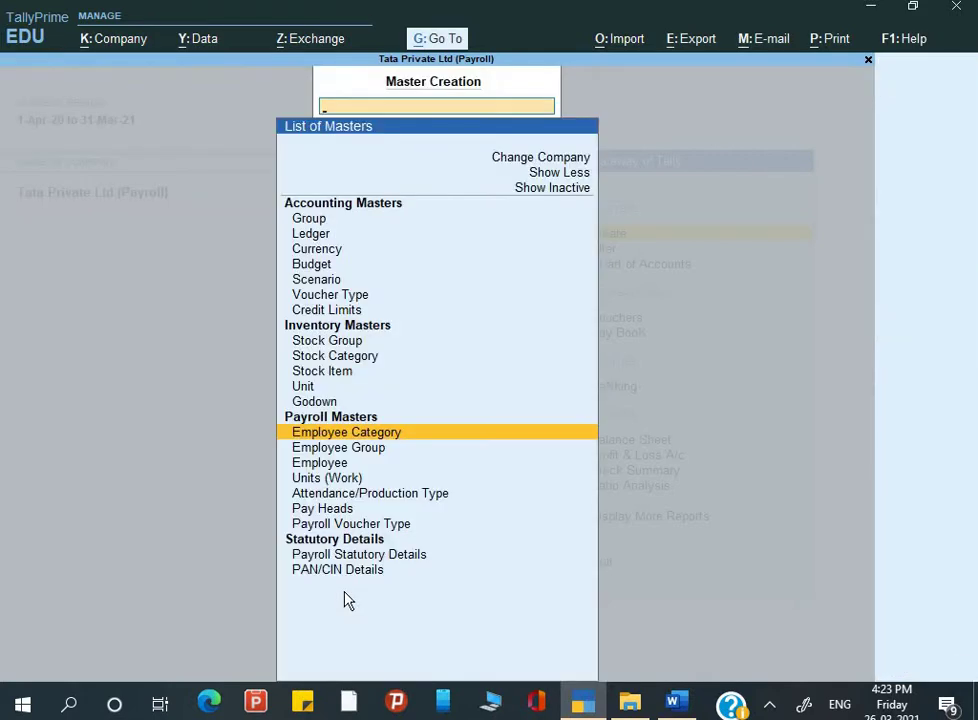
key("alt+Tab")
key("alt+Tab")
key("Down")
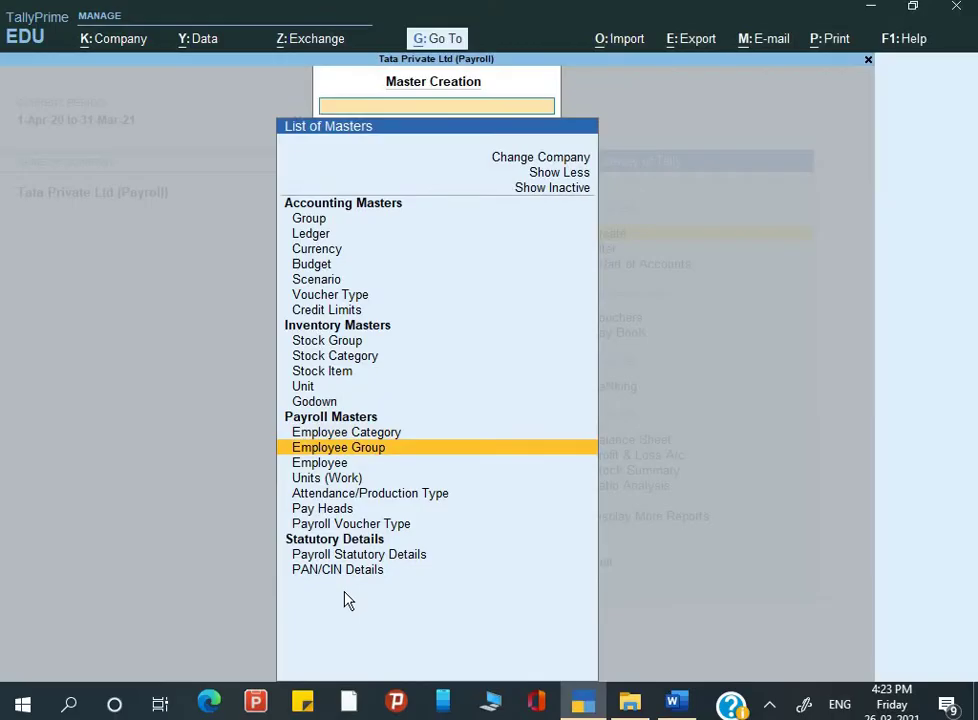
key("alt+Tab")
scroll(414, 450, "down", 4)
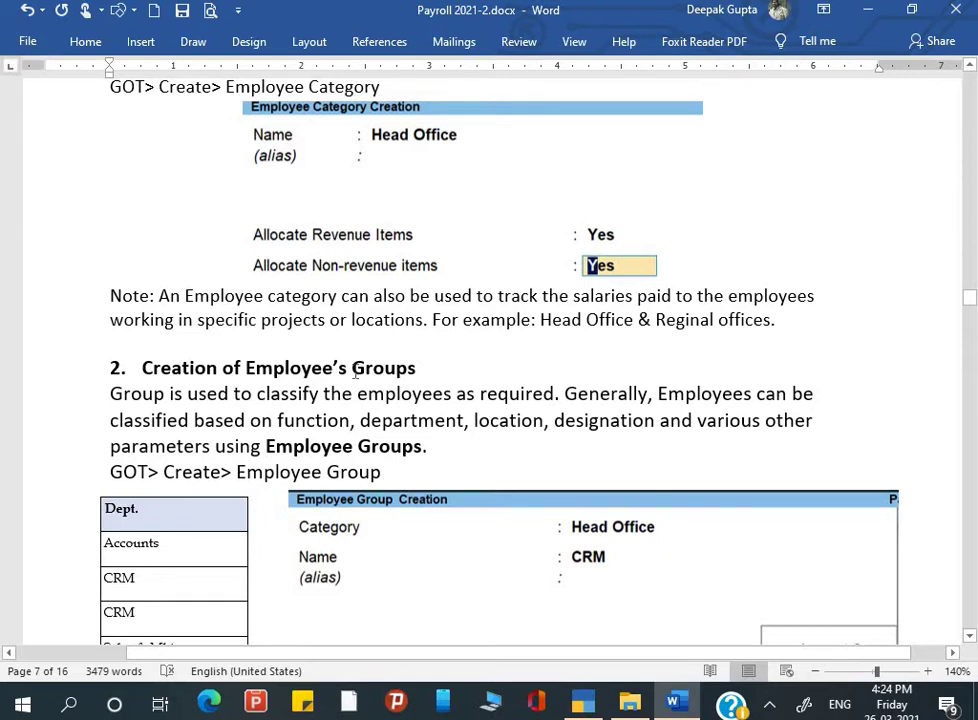
key("alt+Tab")
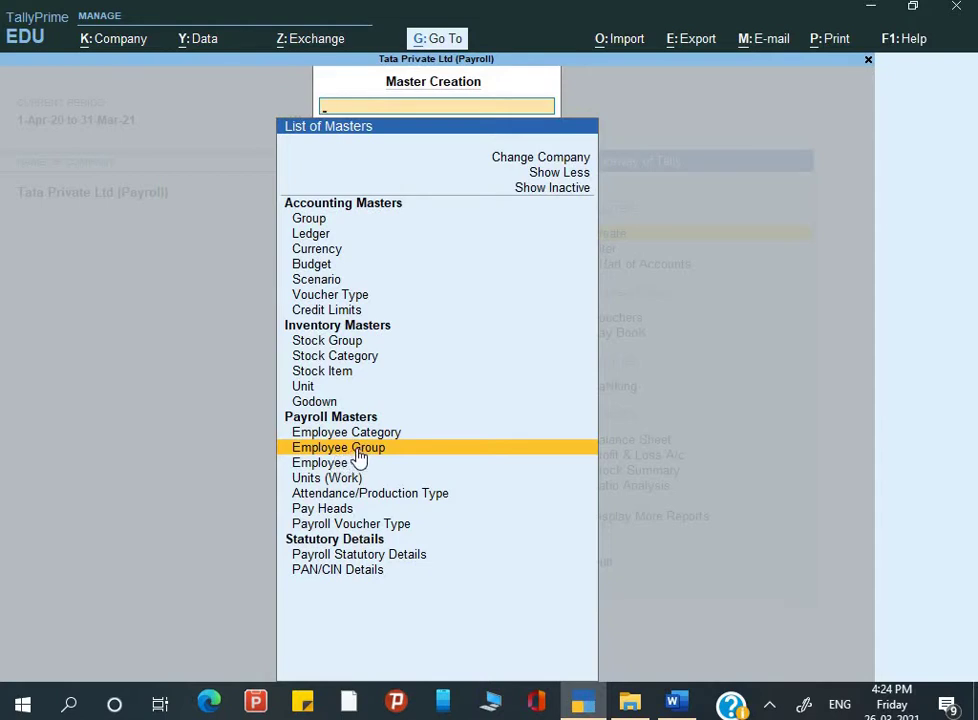
key("alt+Tab")
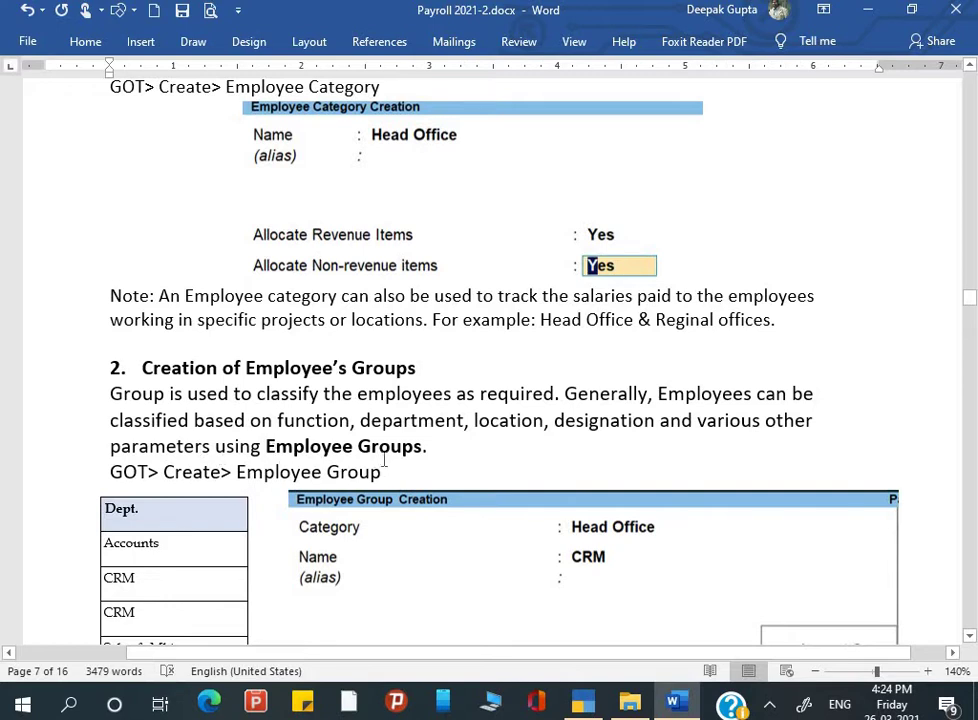
scroll(384, 460, "down", 3)
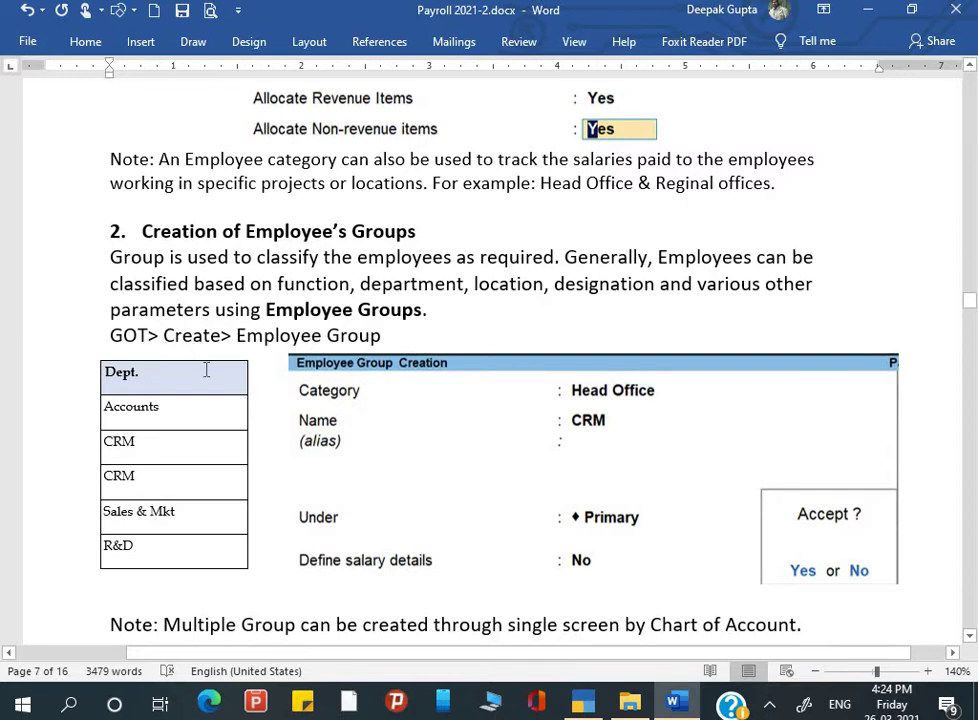
scroll(184, 400, "down", 1)
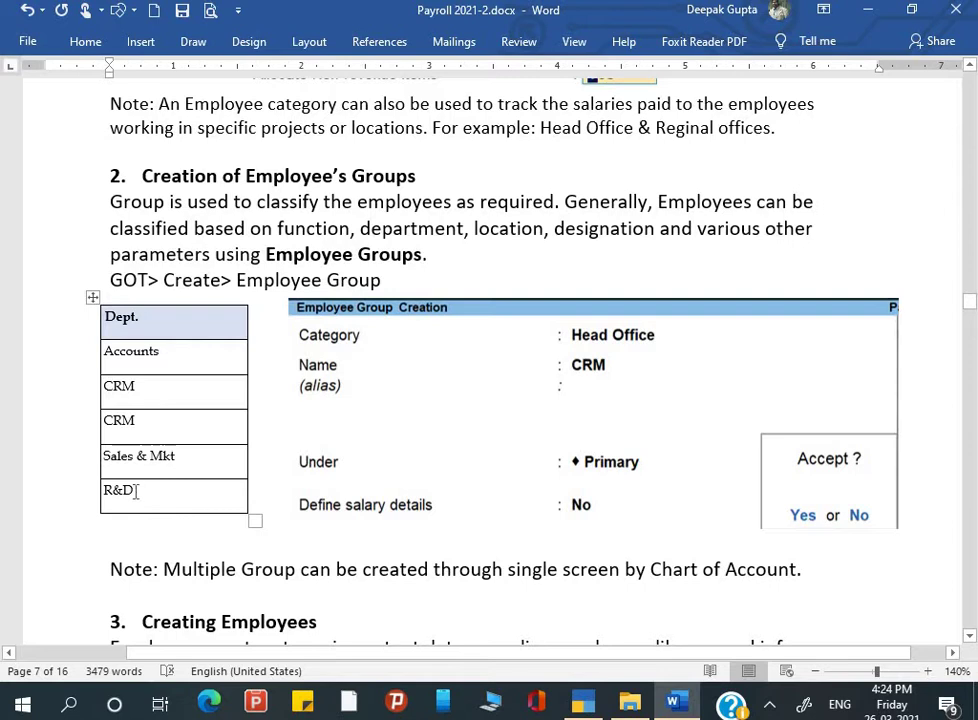
key("alt+Tab")
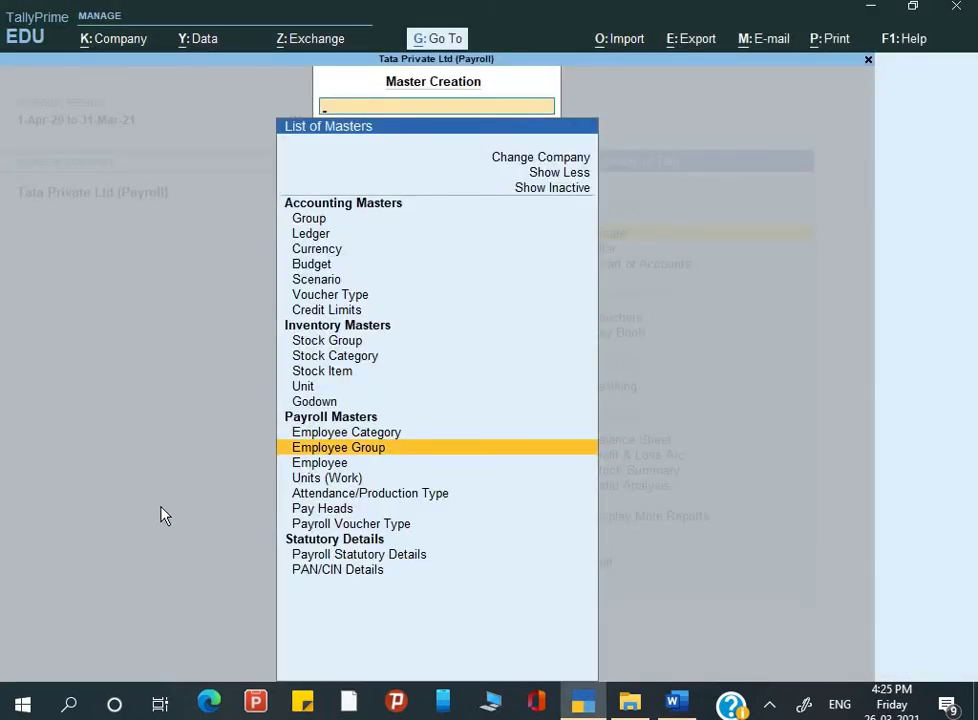
Step: Create the Account employee group under the Head Office category
key("Return")
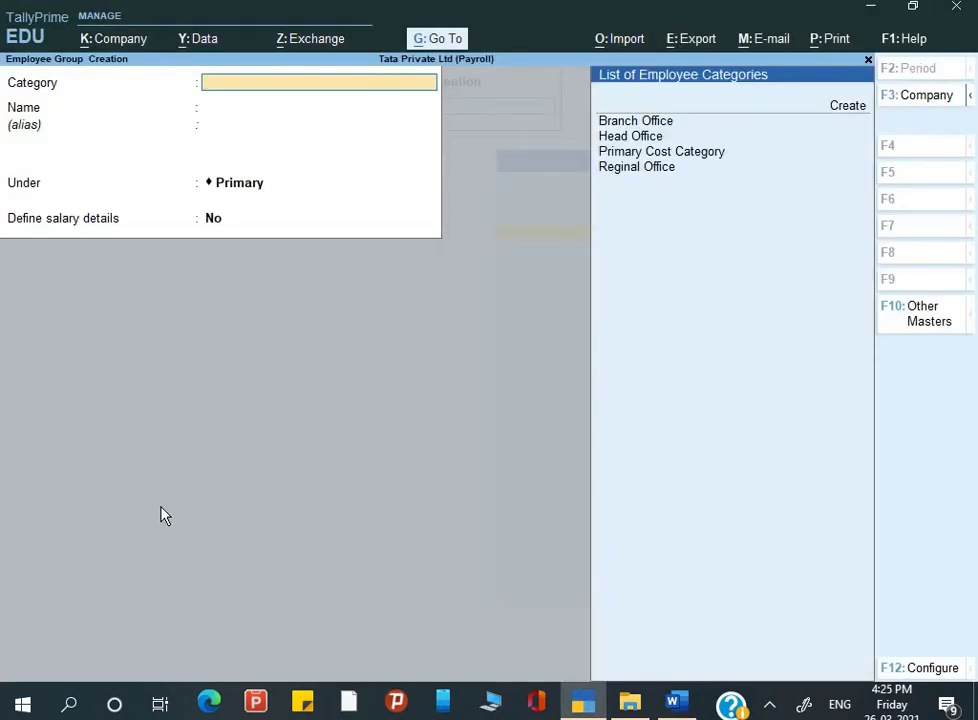
key("Down")
key("Return")
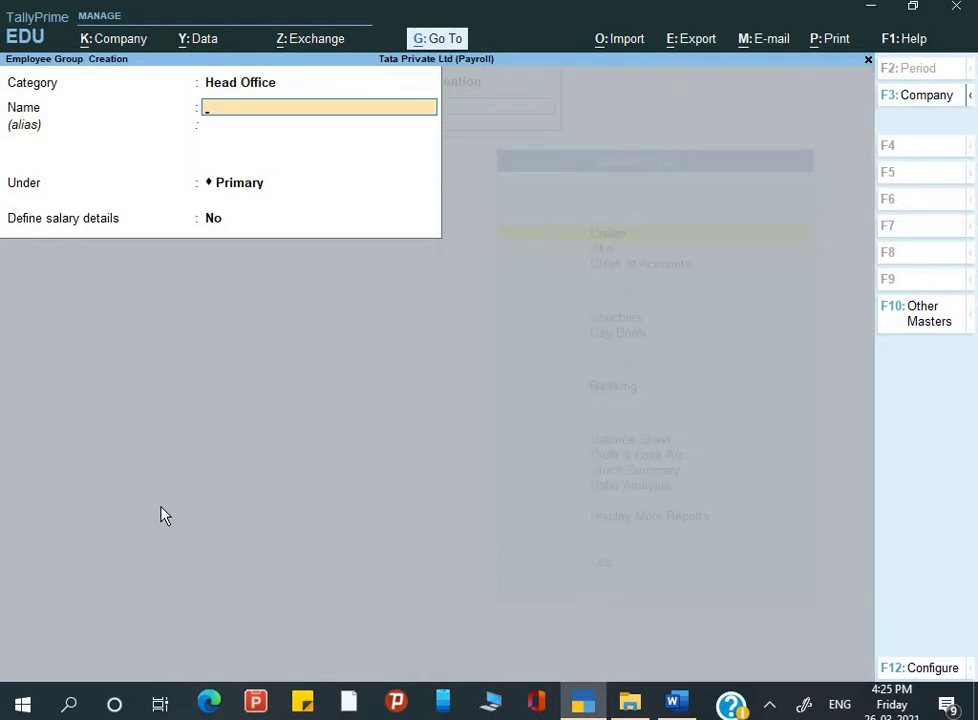
key("alt+Tab")
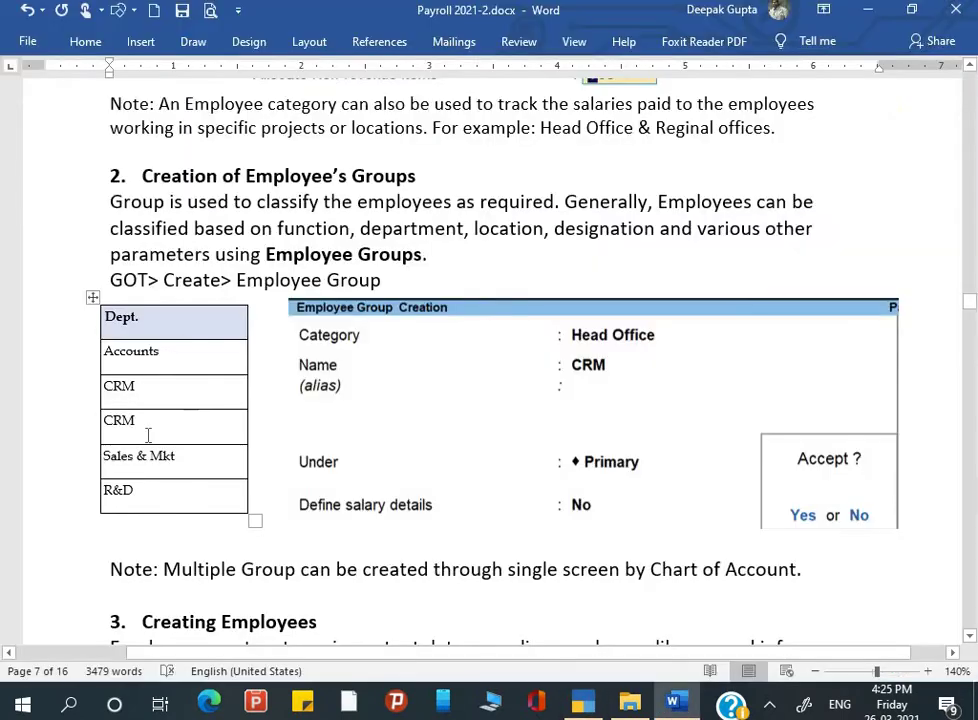
key("alt+Tab")
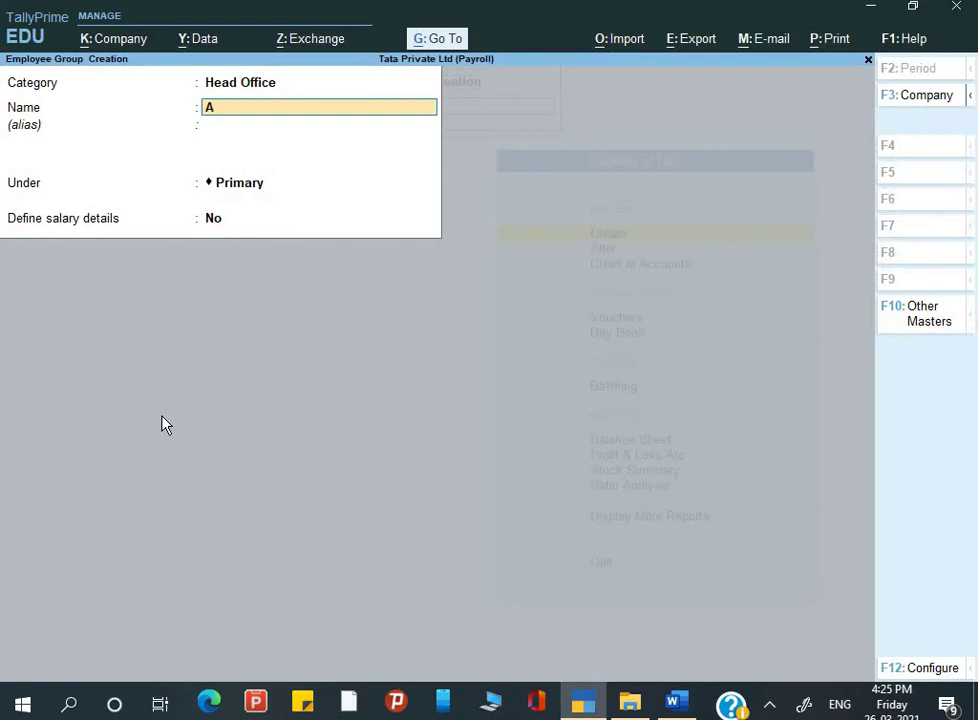
type("Account")
key("Return")
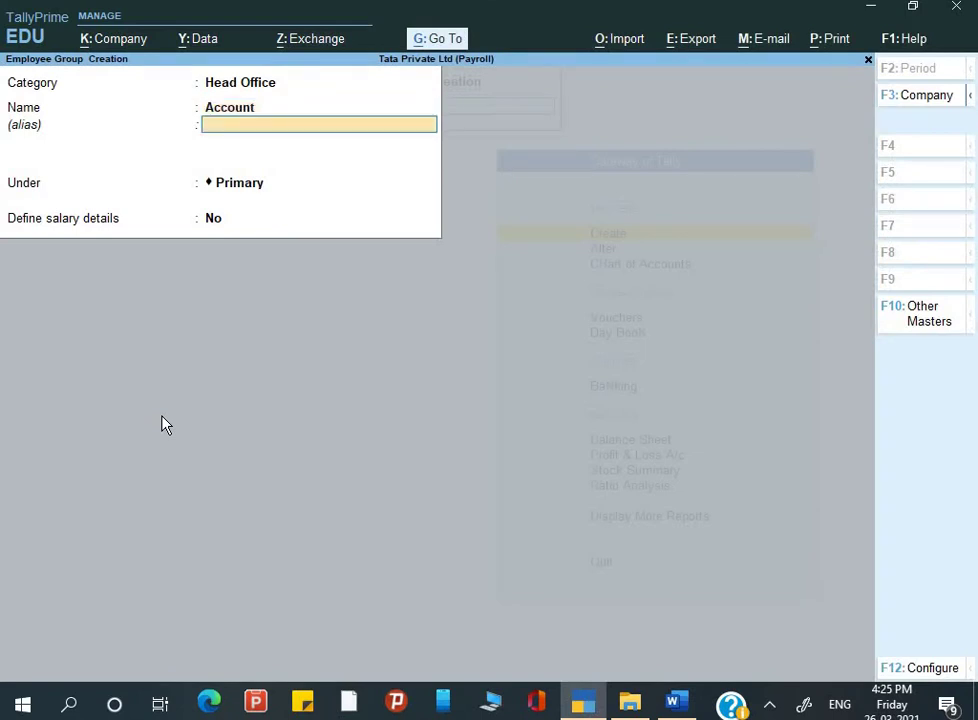
key("Return")
key("Return")
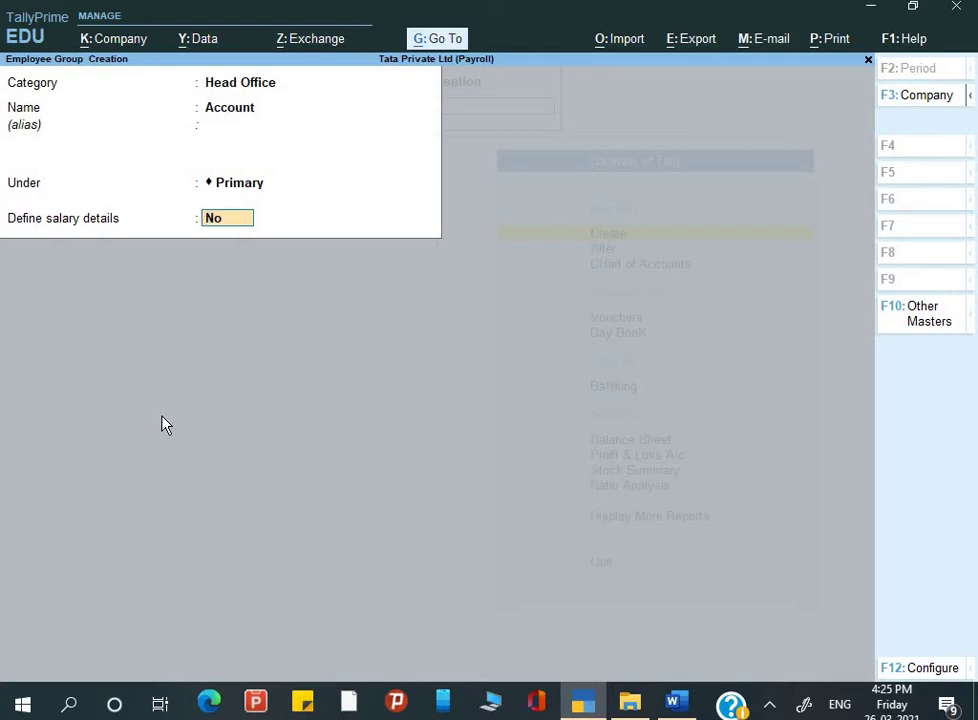
key("Return")
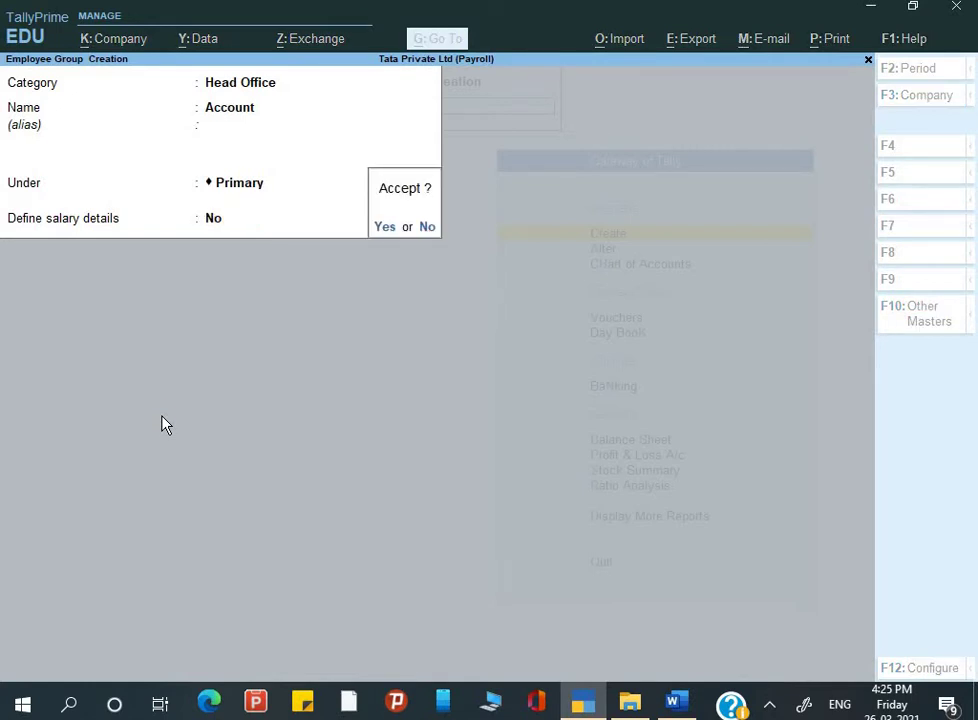
key("Return")
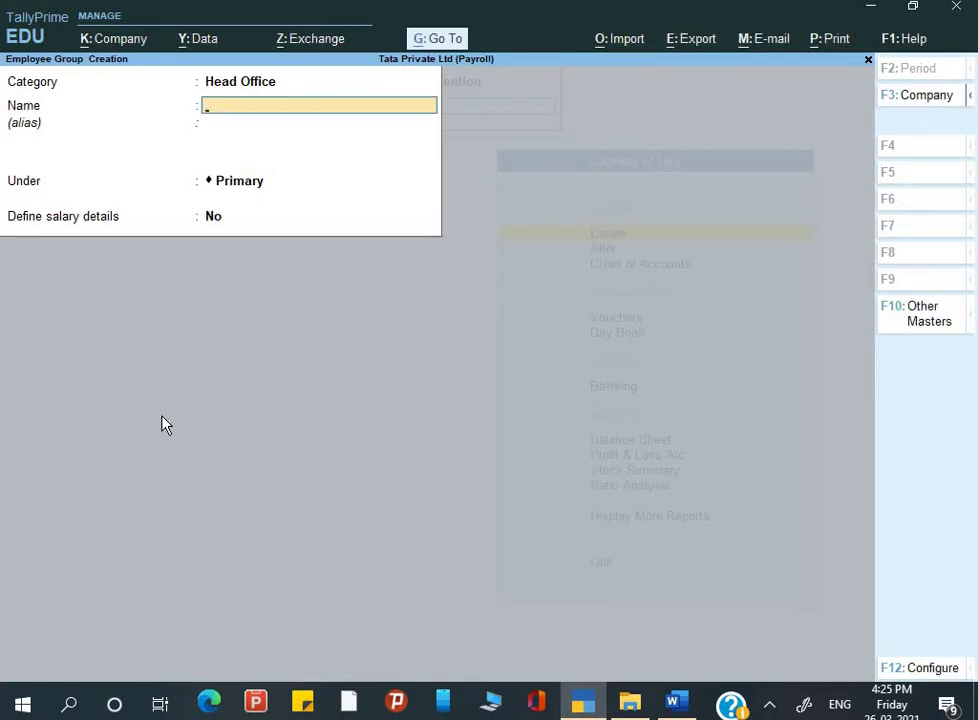
Step: Create the CRM and Sales & MKT employee groups
key("alt+Tab")
key("alt+Tab")
type("CRM")
key("Return")
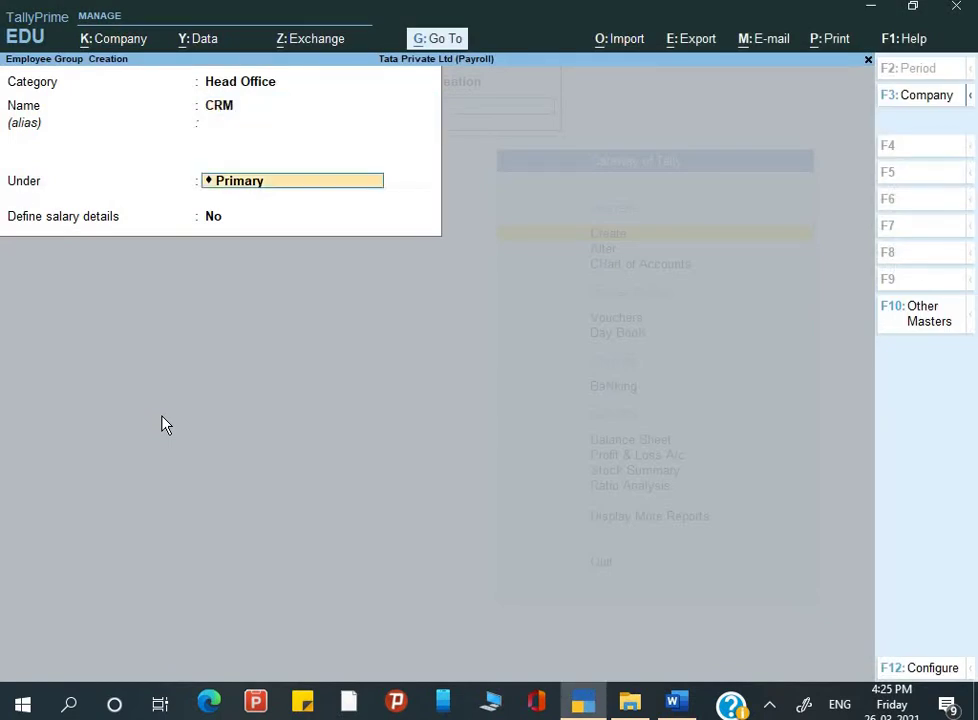
key("Return")
key("Return")
key("y")
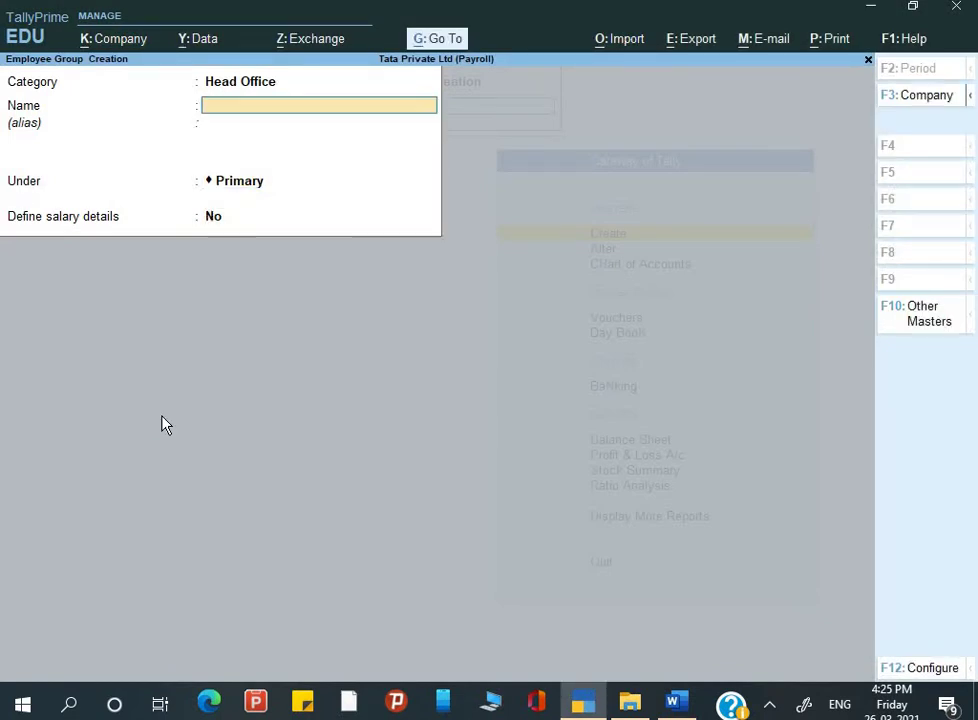
key("alt+Tab")
key("alt+Tab")
type("Sales & MK")
key("Return")
key("Return")
key("Return")
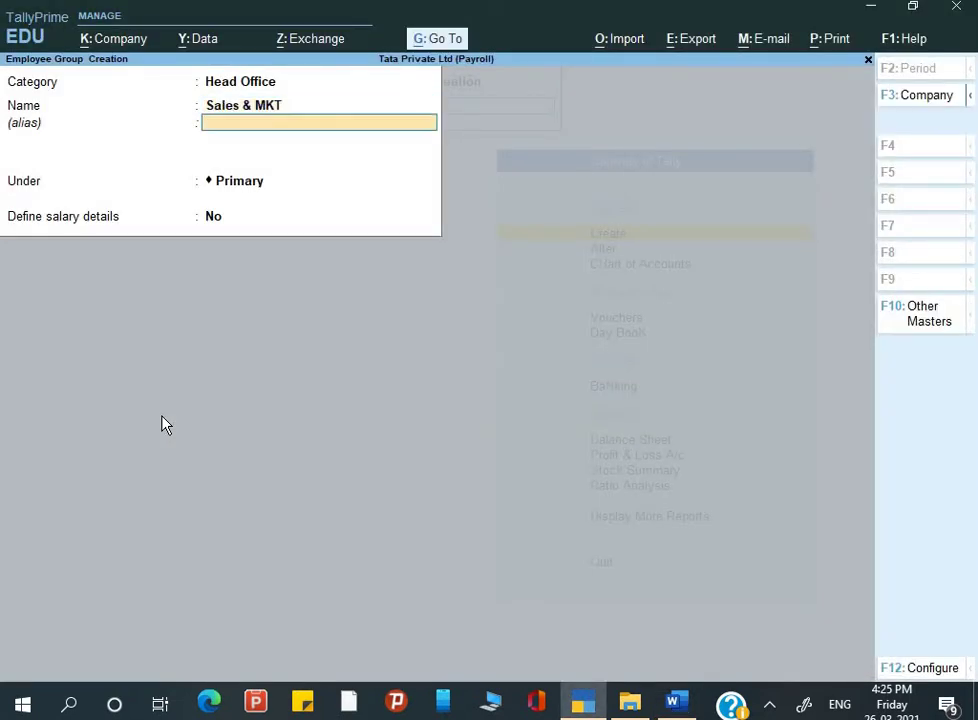
key("Return")
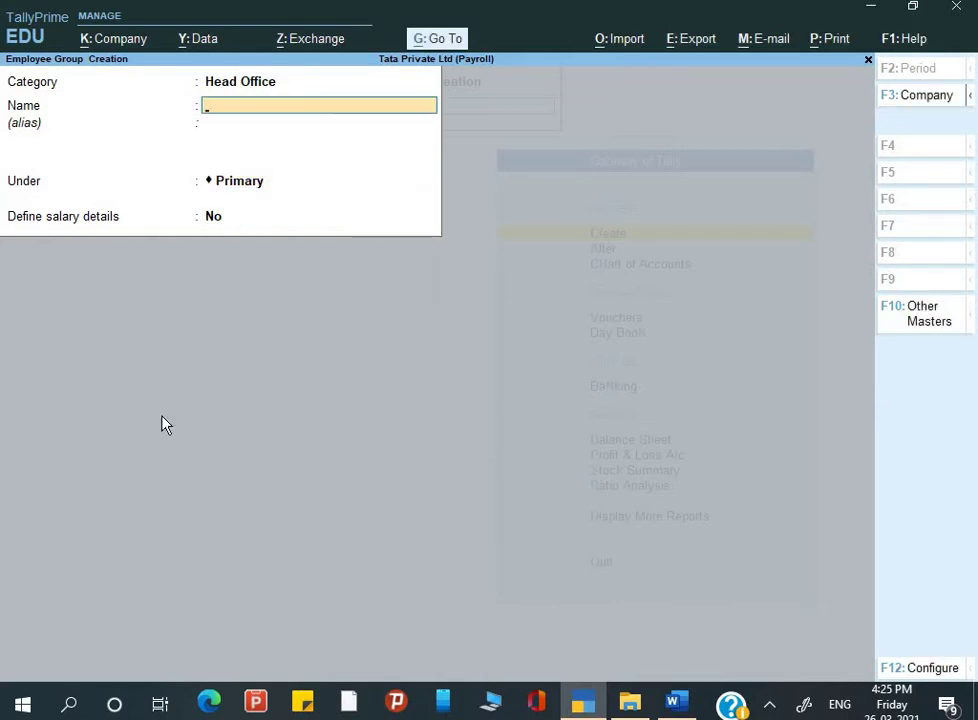
Step: Create the R&D employee group and check the group list in the Word guide
type("R&D")
key("Return")
key("Return")
key("Return")
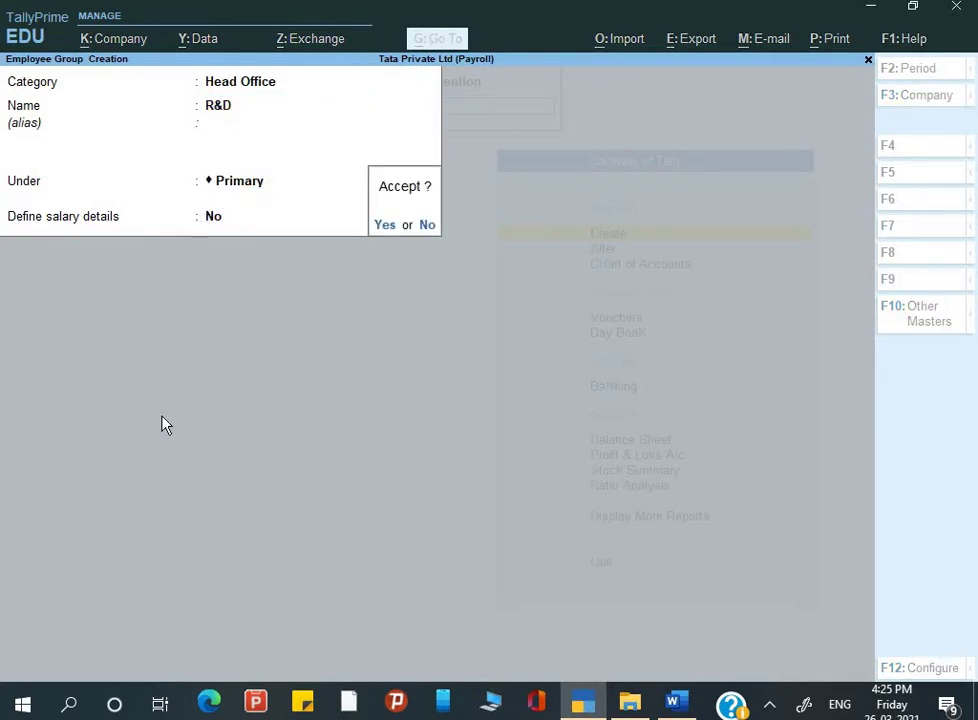
key("Return")
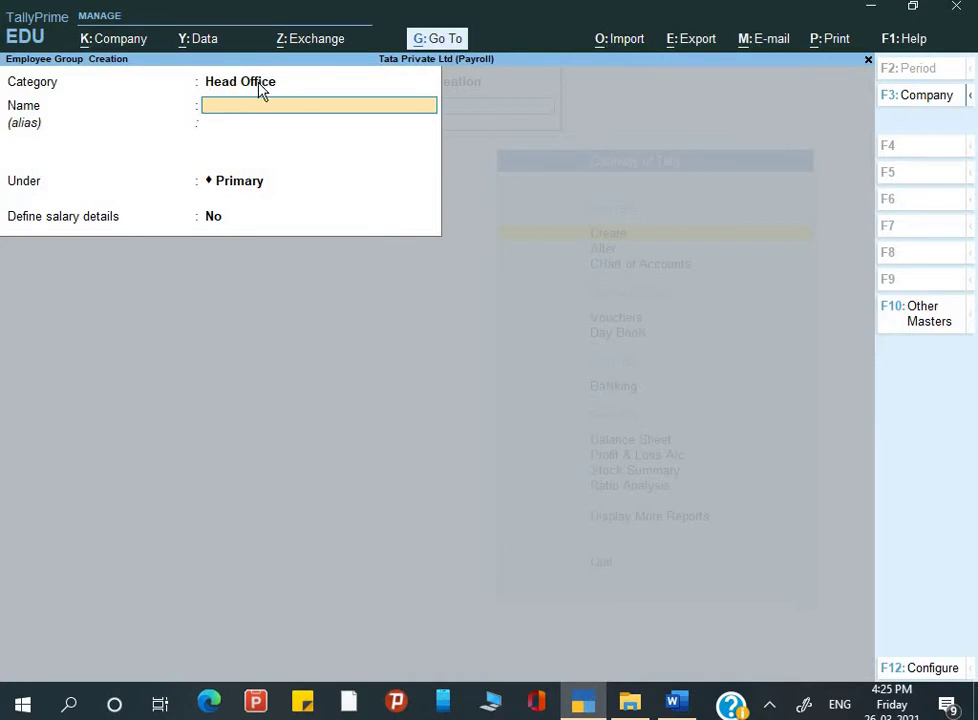
key("alt+Tab")
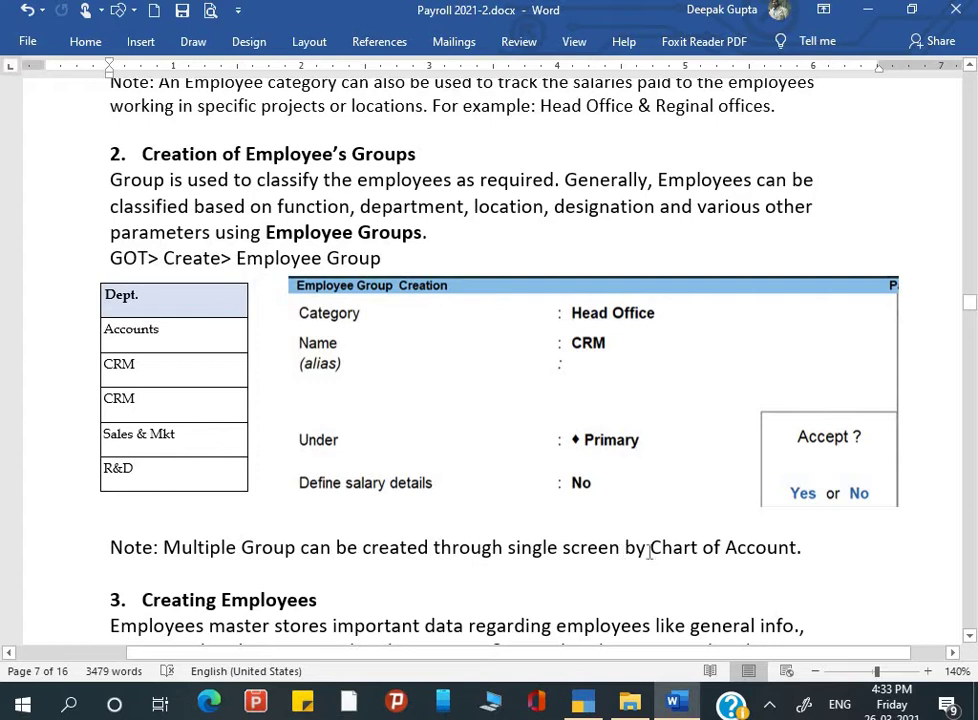
scroll(742, 562, "down", 2)
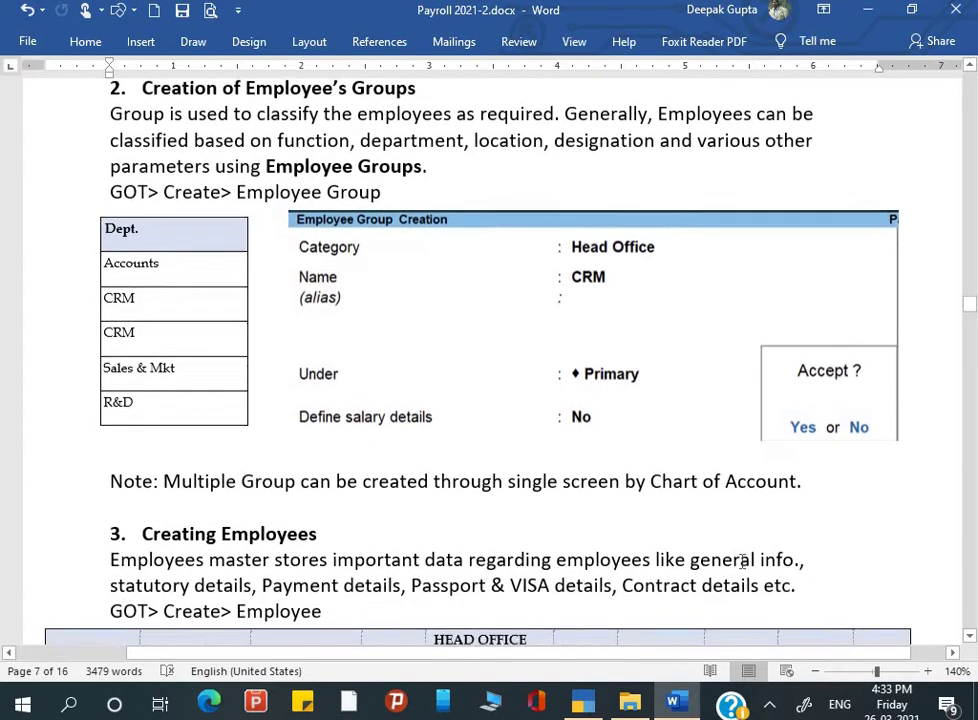
scroll(513, 437, "up", 1)
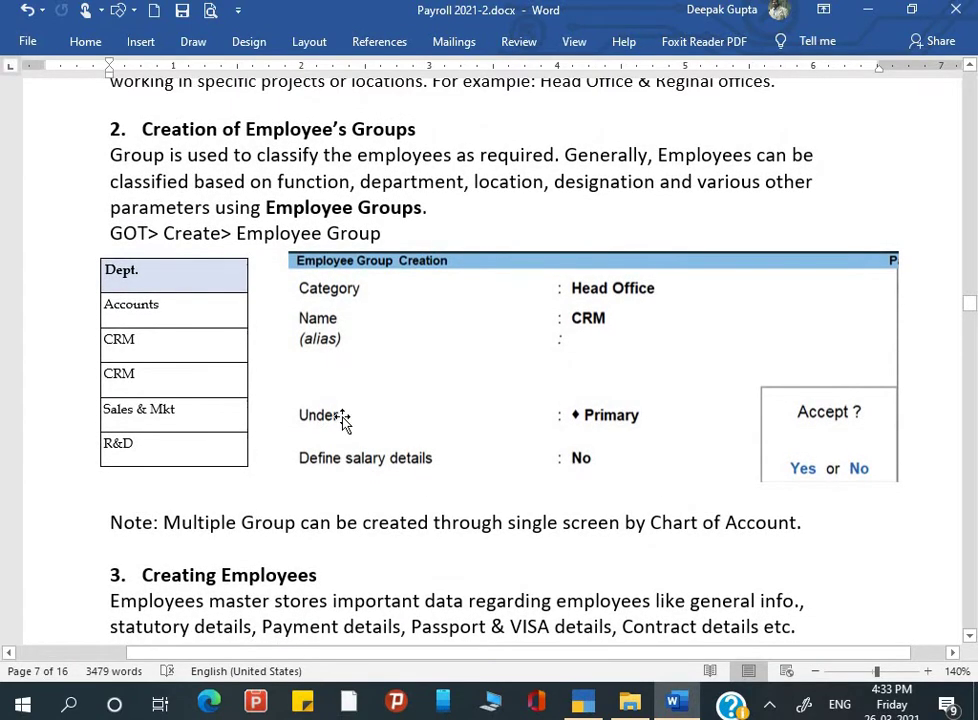
key("alt+Tab")
Step: View the employee groups via Chart of Accounts and Multi Create, then escape to Gateway of Tally
key("Escape")
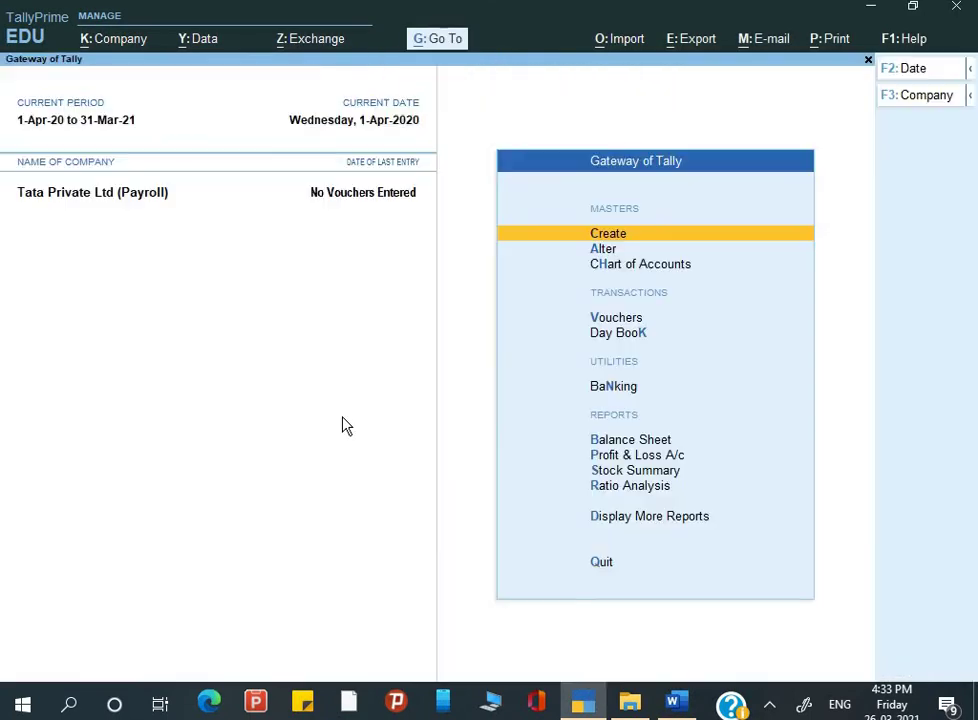
key("Down")
key("Down")
key("Return")
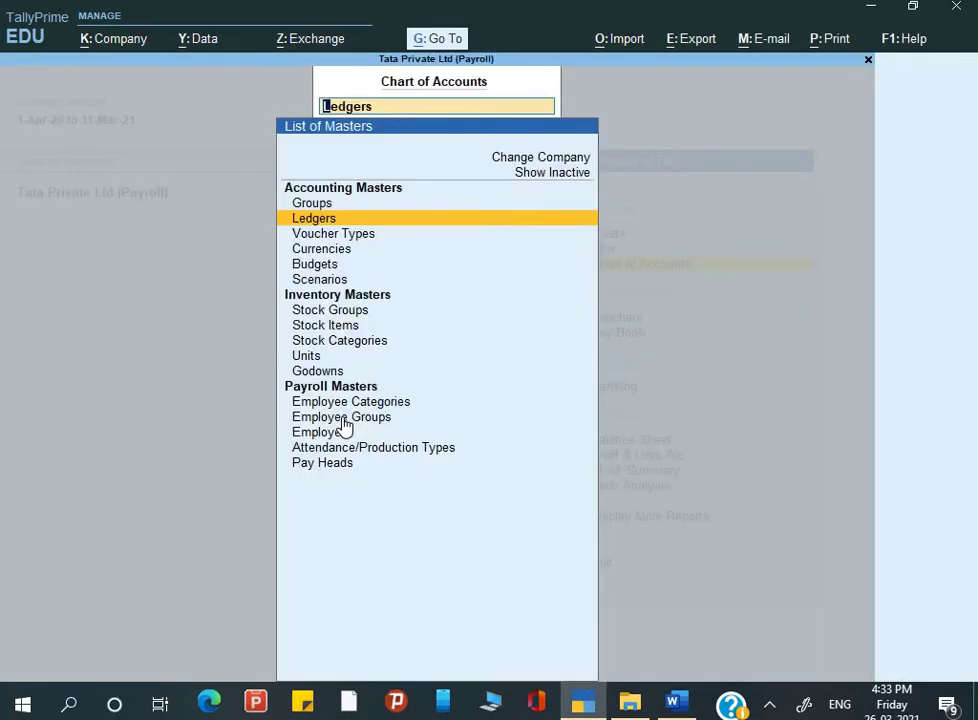
key("Down")
key("Down")
key("Down")
key("Down")
key("Down")
key("Down")
key("Down")
key("Down")
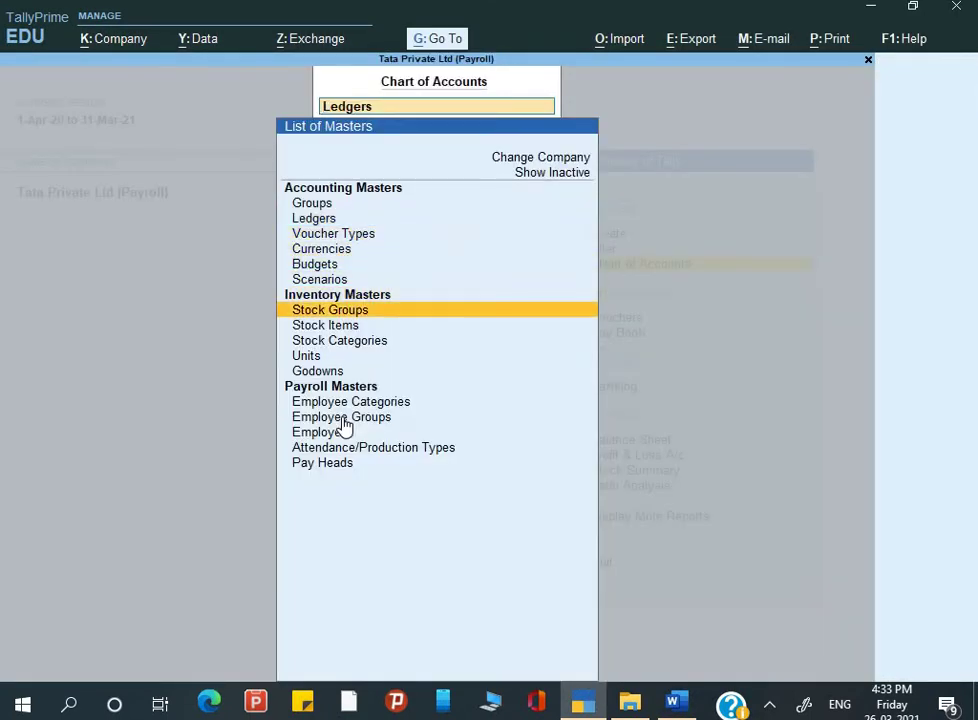
left_click(343, 426)
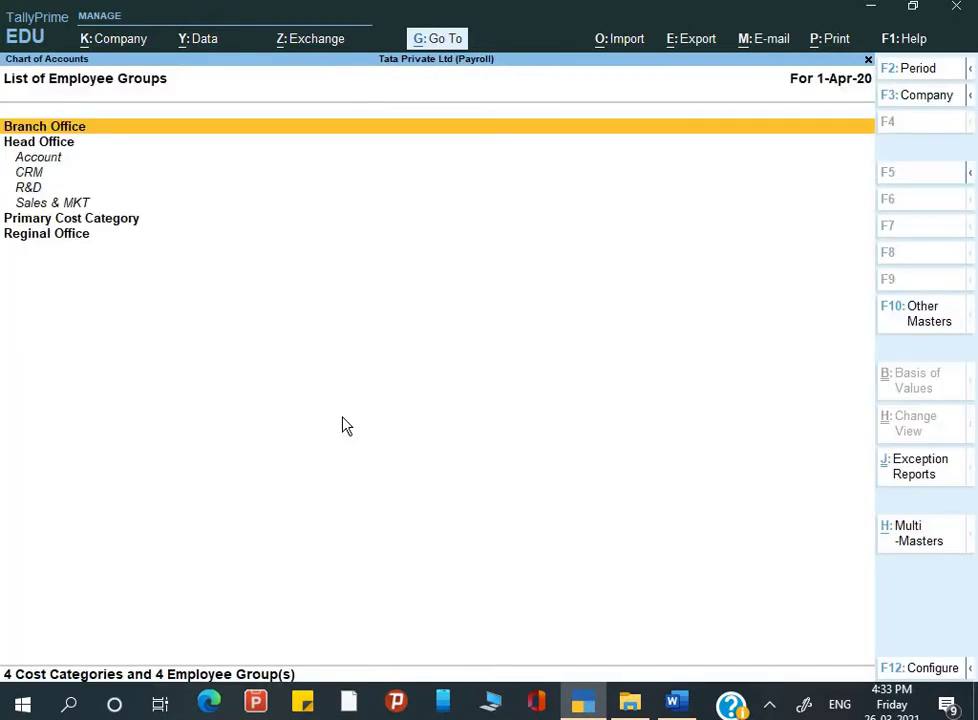
left_click(910, 540)
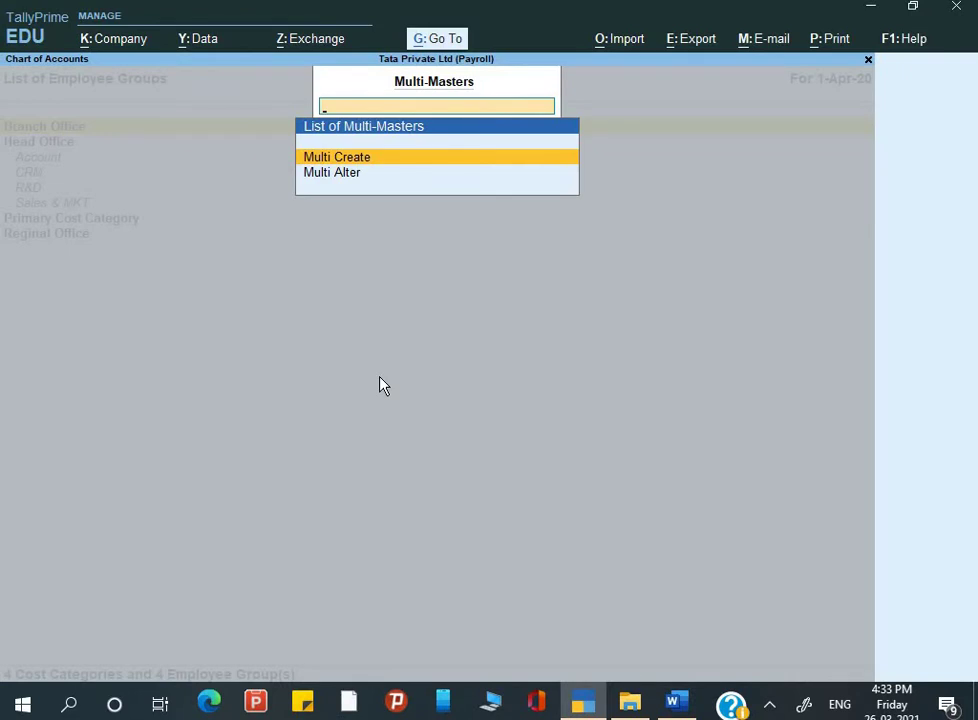
key("Return")
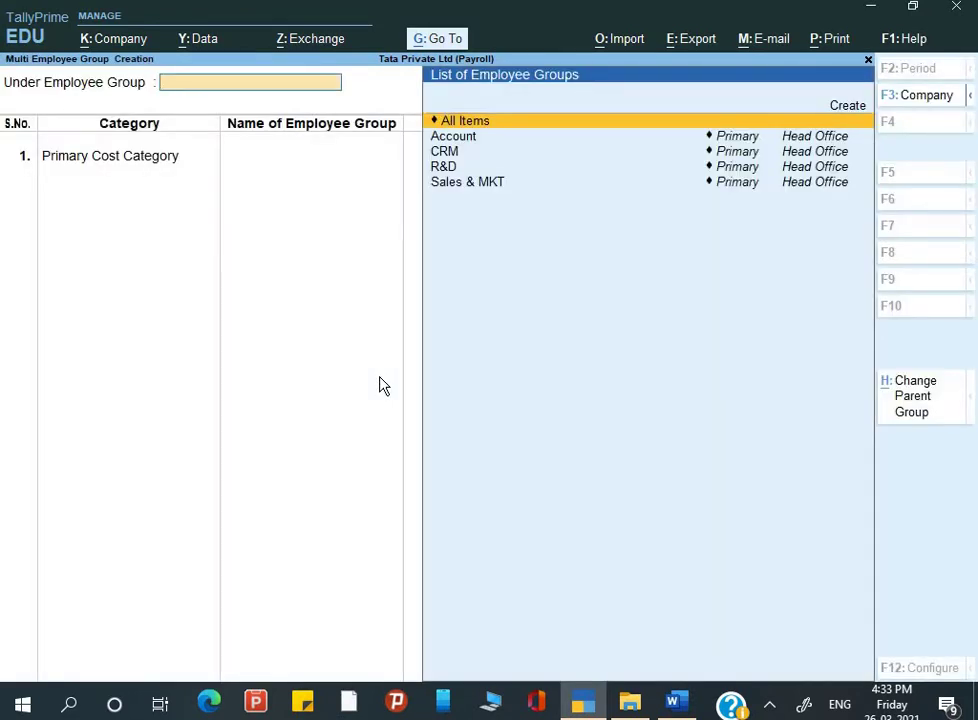
key("Escape")
key("Escape")
key("Escape")
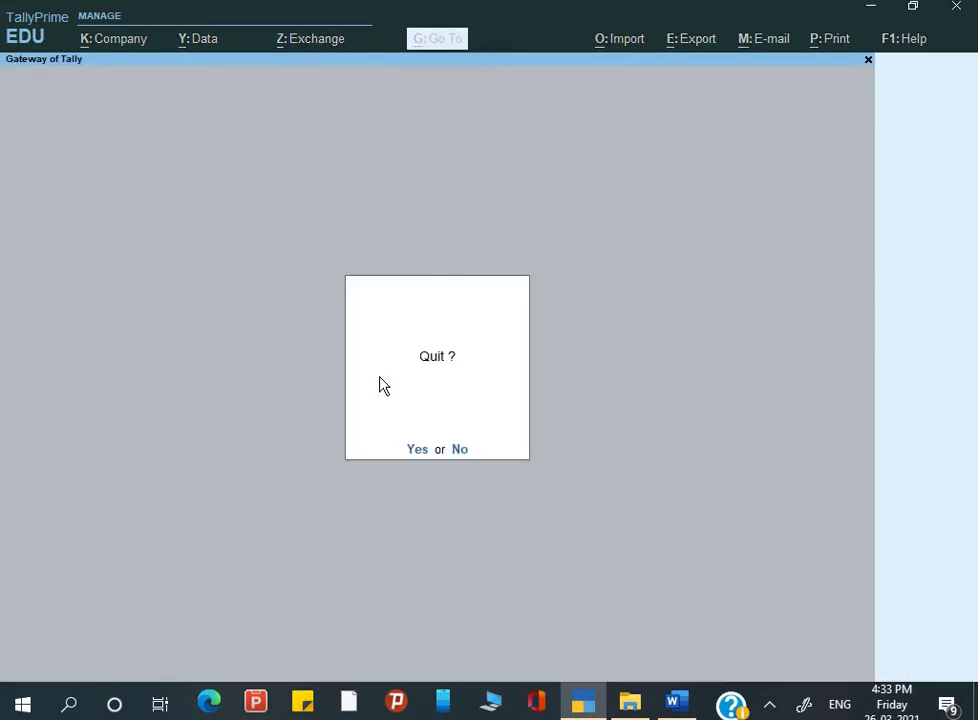
key("Escape")
Step: Check the group table in the Word reference and return to TallyPrime
key("alt+Tab")
scroll(277, 478, "down", 3)
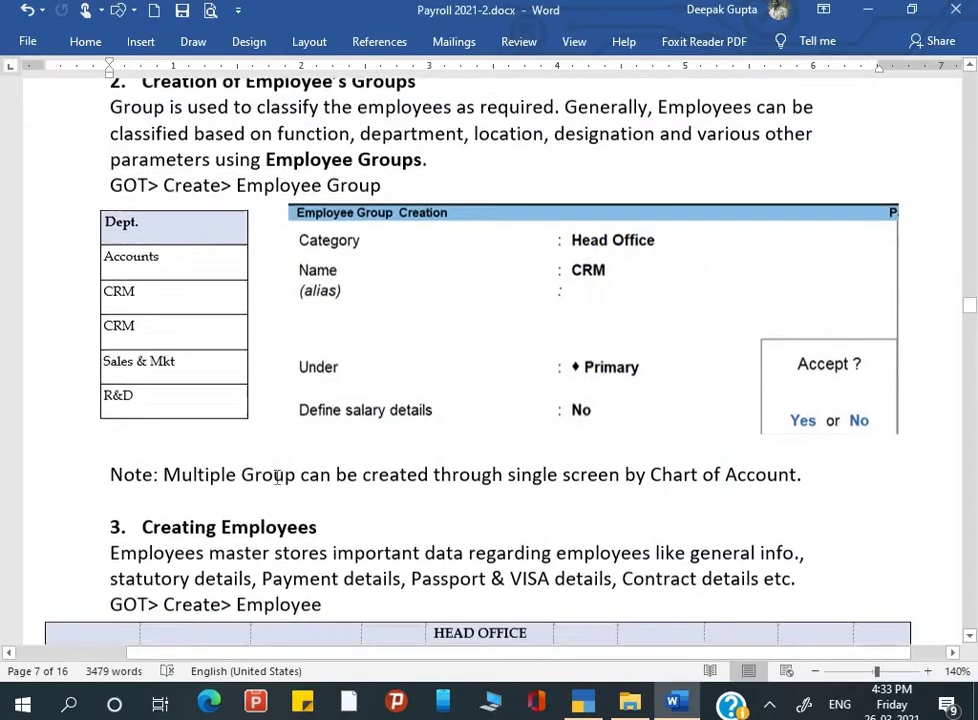
scroll(277, 478, "down", 3)
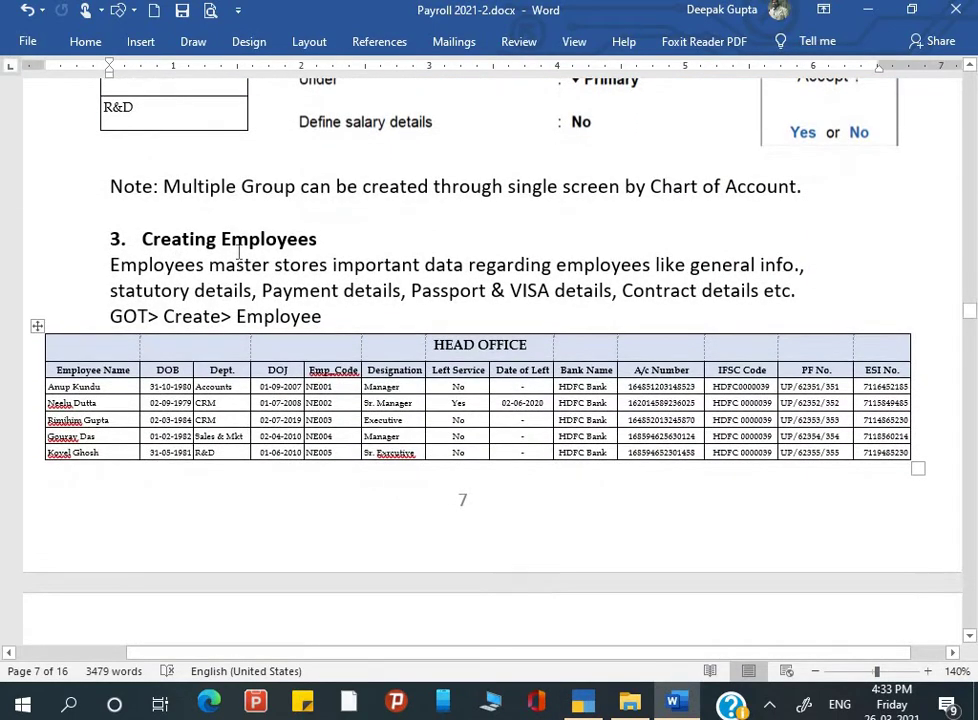
key("alt+Tab")
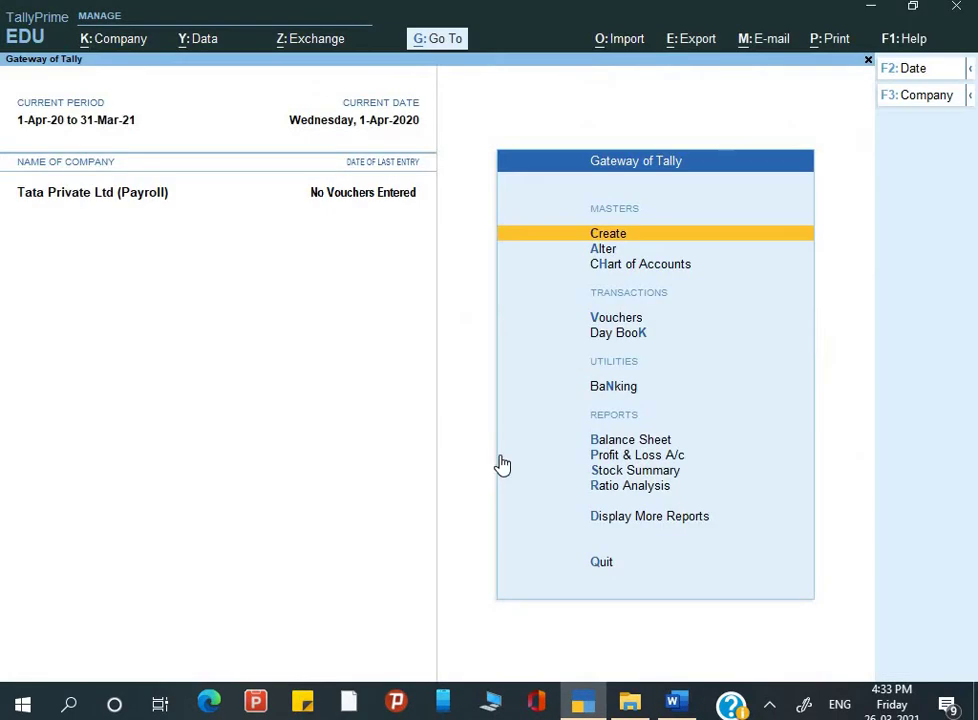
Step: Start a new Employee master from the Create list of payroll masters
key("Return")
key("Down")
key("Down")
key("Down")
key("Down")
key("Down")
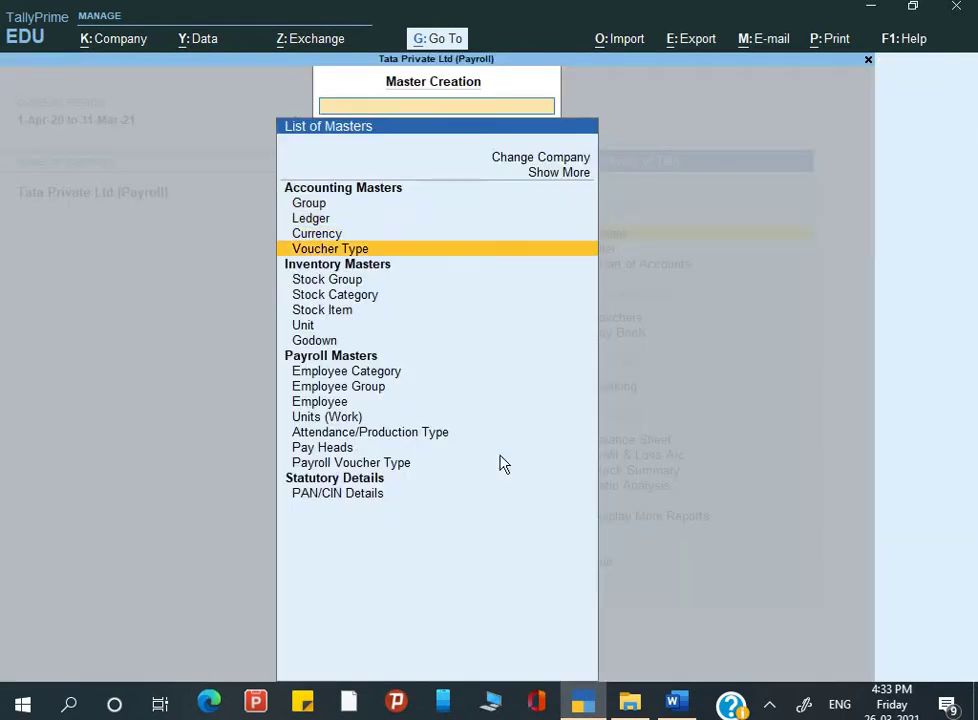
key("Down")
key("Down")
key("Down")
key("Down")
key("Down")
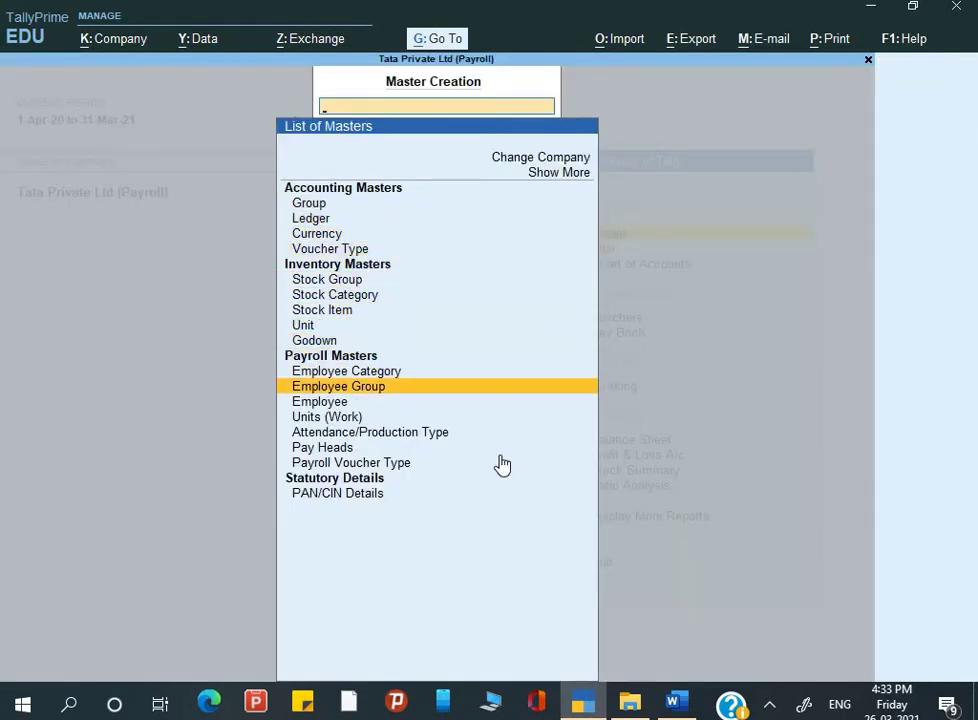
key("Down")
key("Down")
key("Up")
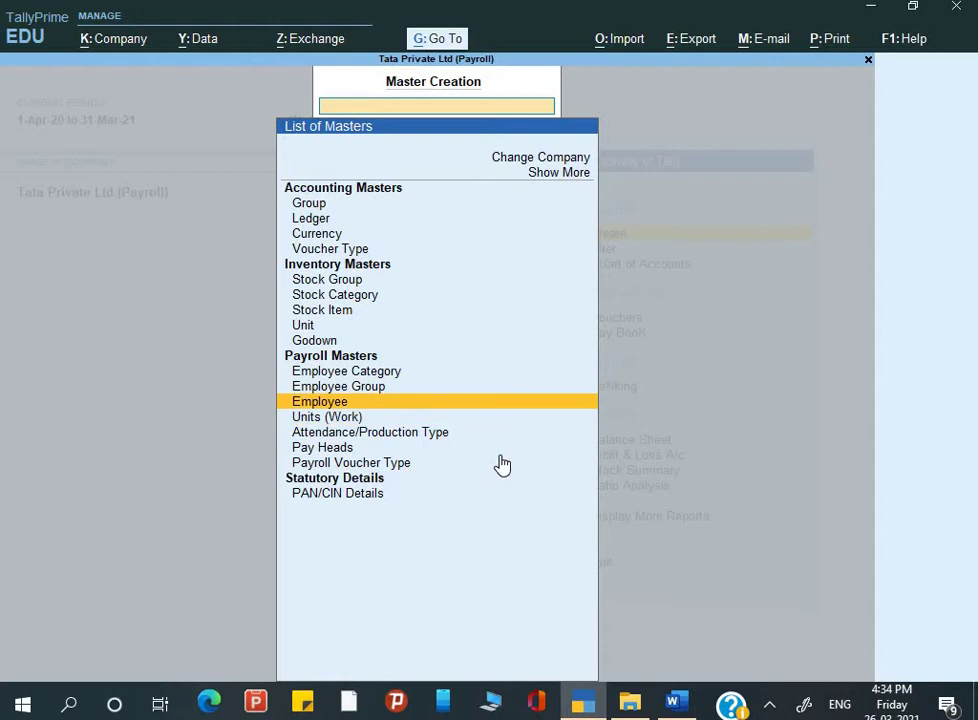
key("Up")
key("Up")
key("Down")
key("Down")
key("Return")
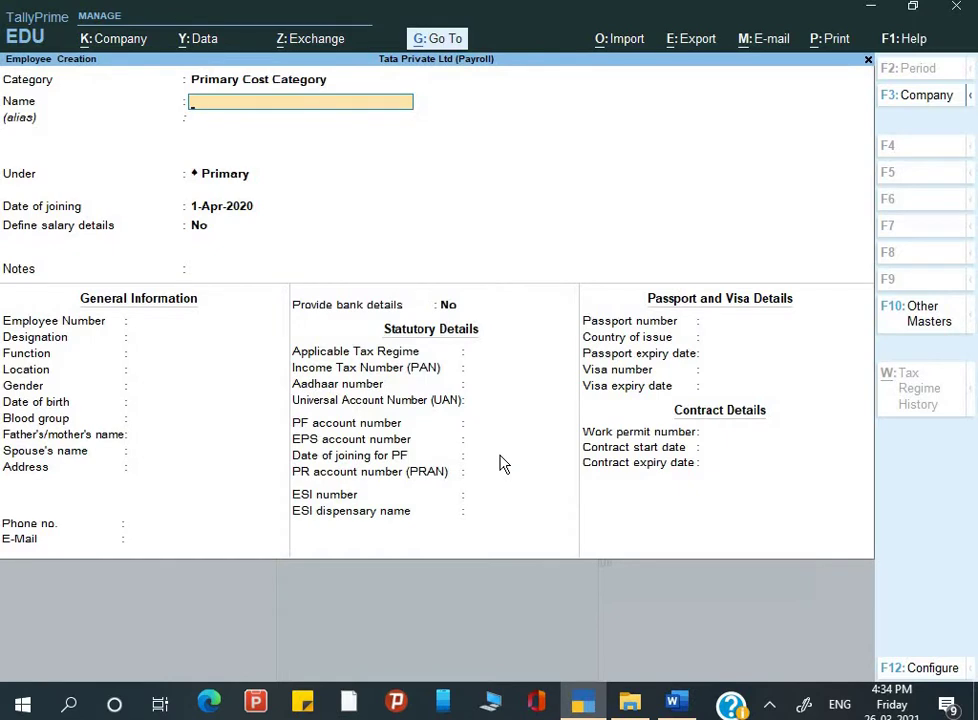
Step: Set the new employee's category to Head Office
key("BackSpace")
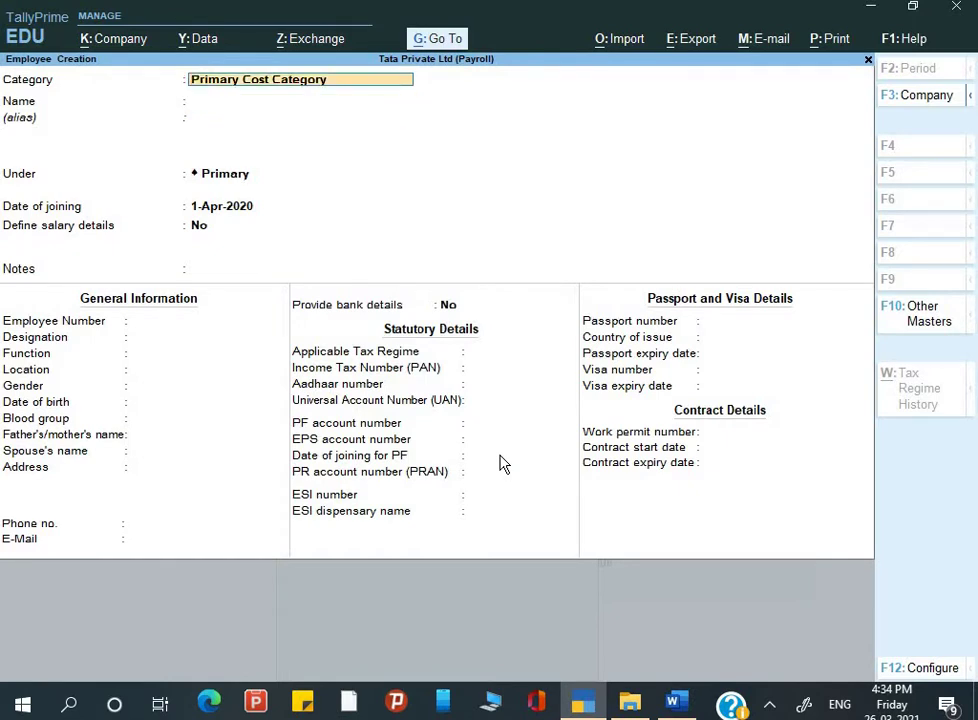
key("BackSpace")
key("Down")
key("Down")
key("Down")
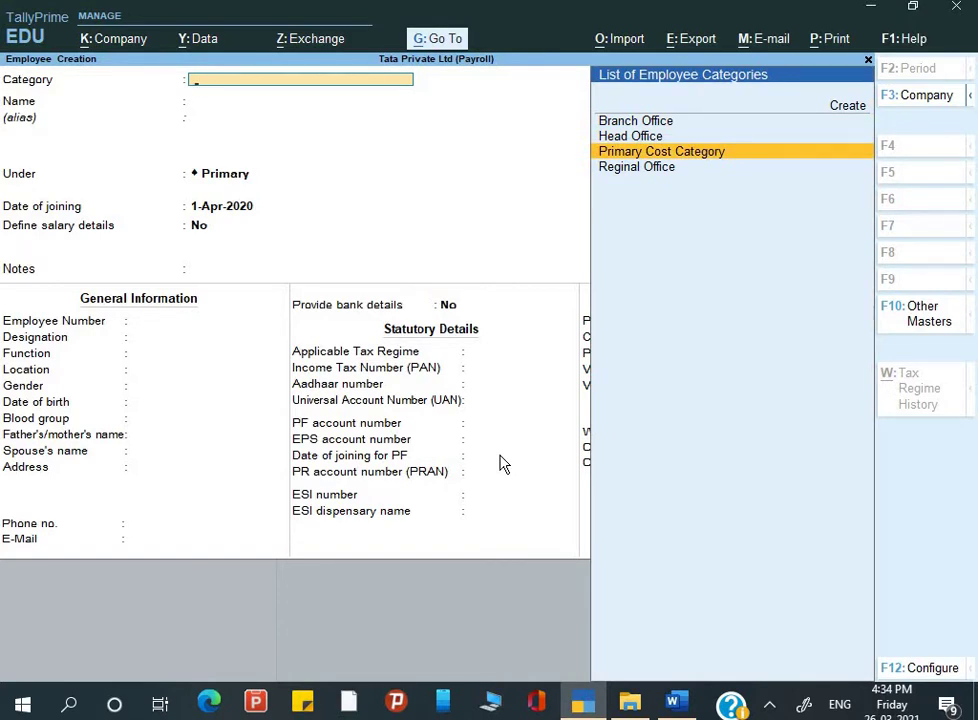
key("Up")
key("Return")
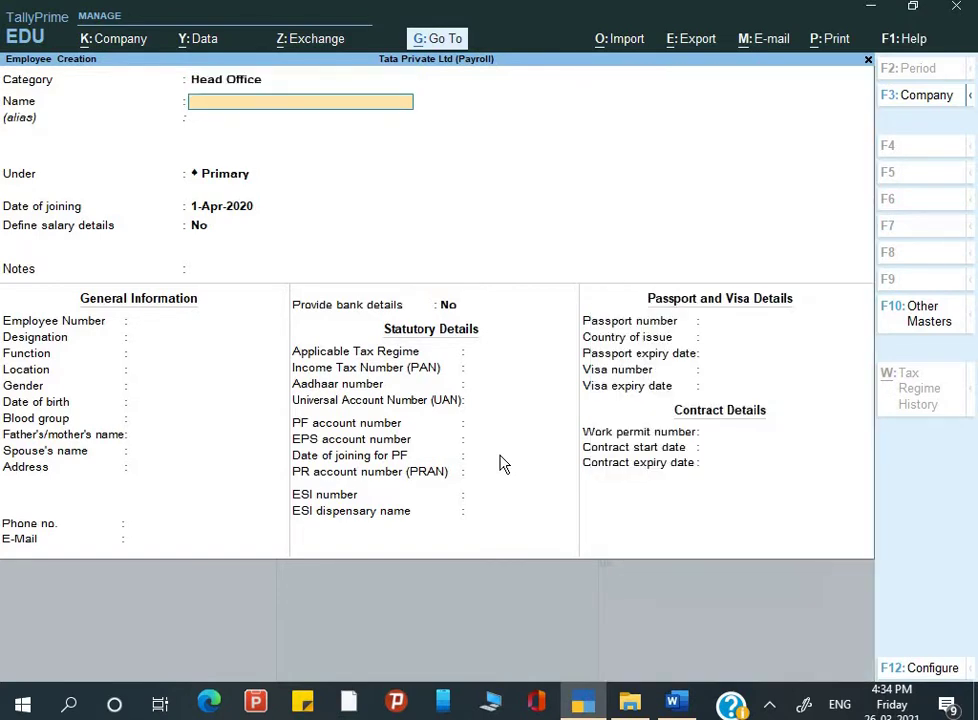
Step: Zoom the Word guide in on the Head Office employee table, then return to TallyPrime
key("alt+Tab")
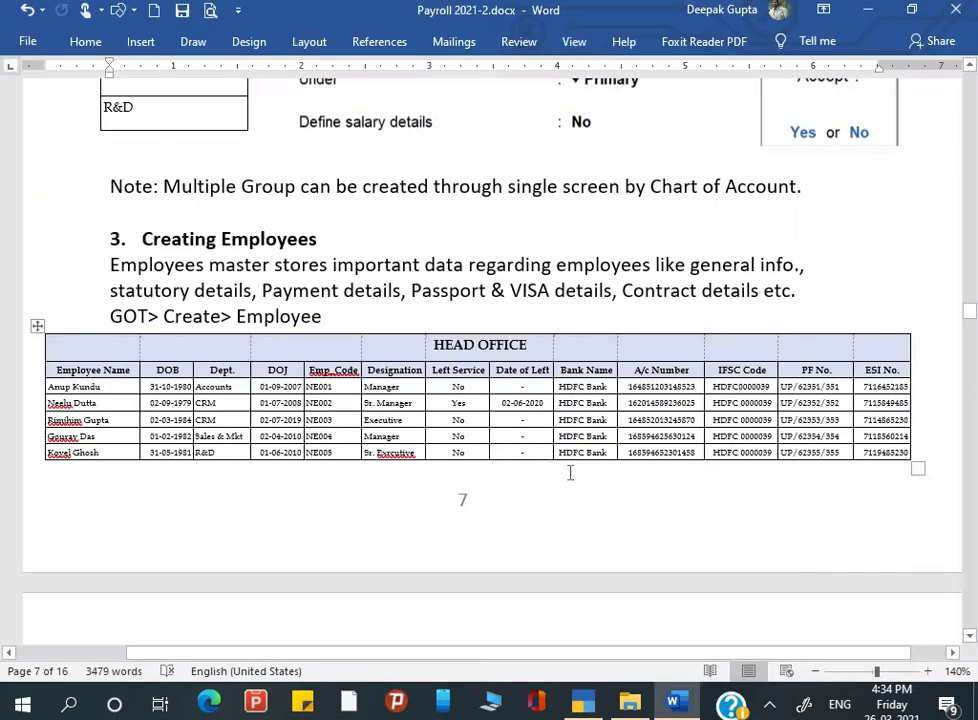
scroll(527, 478, "right", 1)
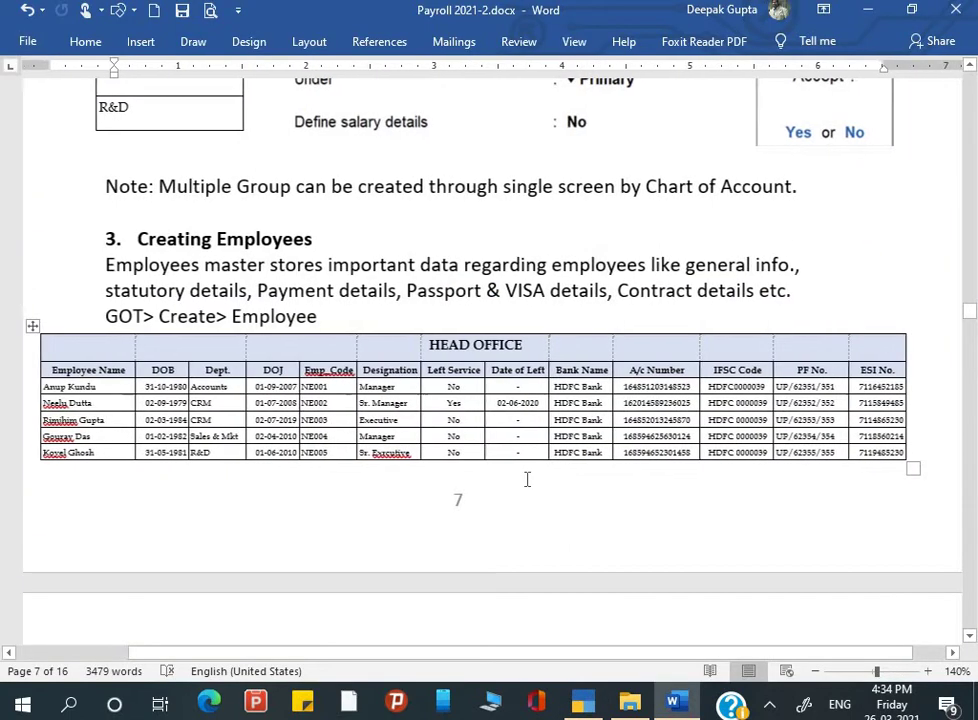
scroll(694, 493, "right", 1)
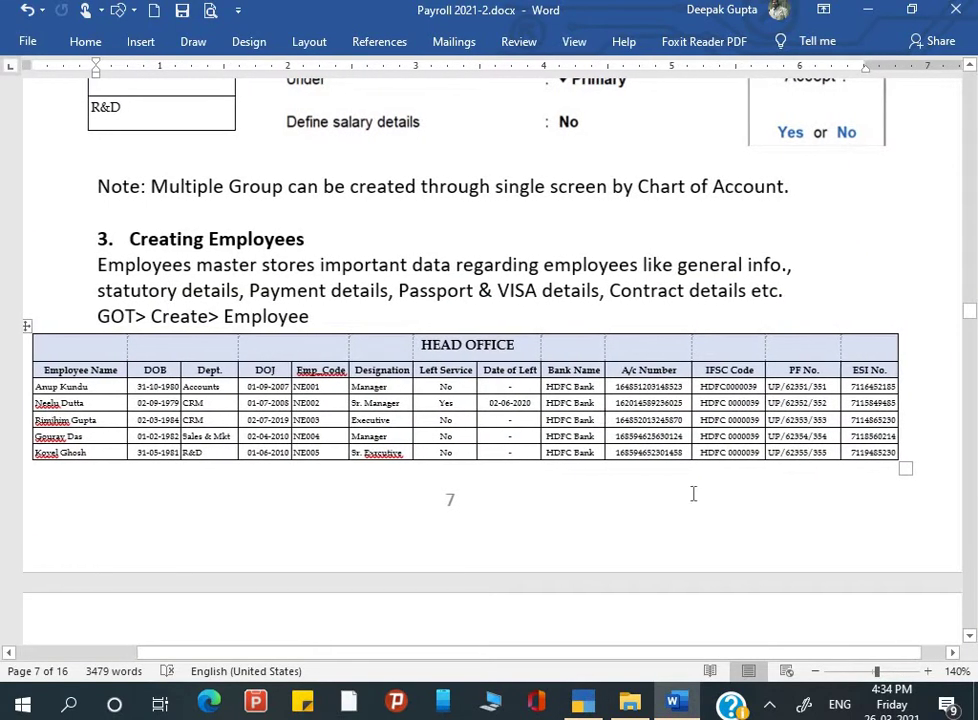
left_click(928, 671)
left_click(928, 671)
left_click(928, 671)
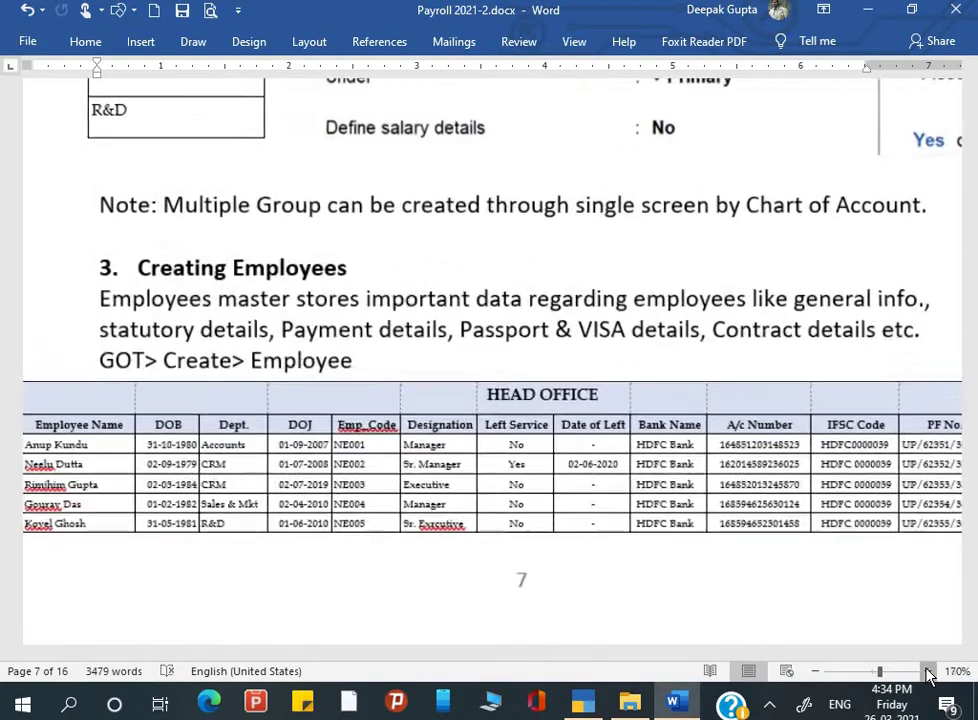
left_click(928, 671)
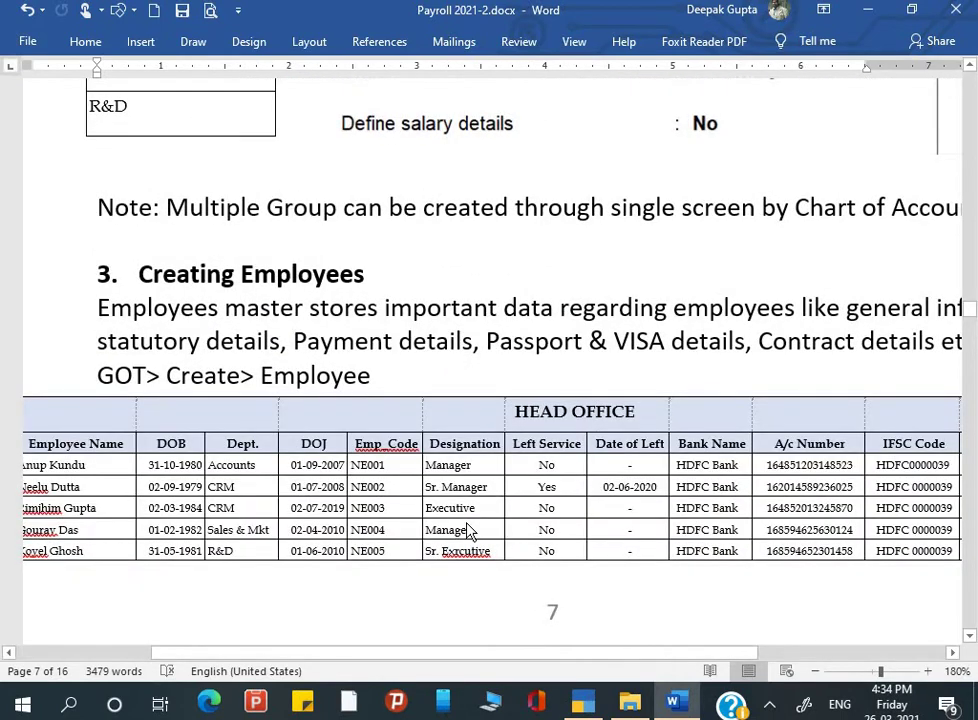
scroll(462, 535, "down", 2)
left_click_drag(443, 655, 327, 645)
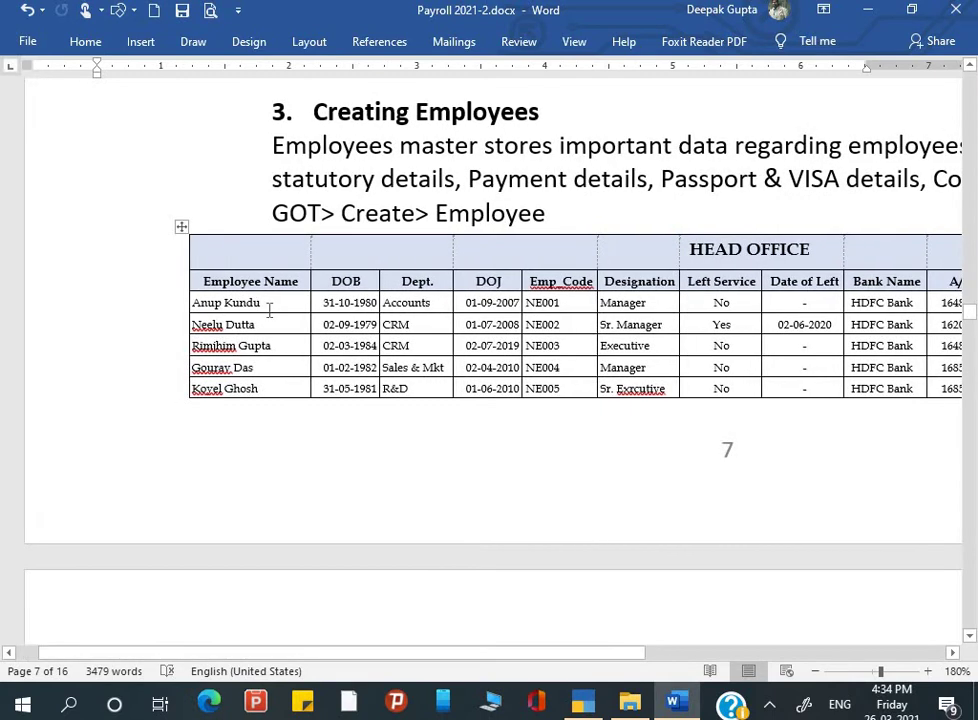
key("alt+Tab")
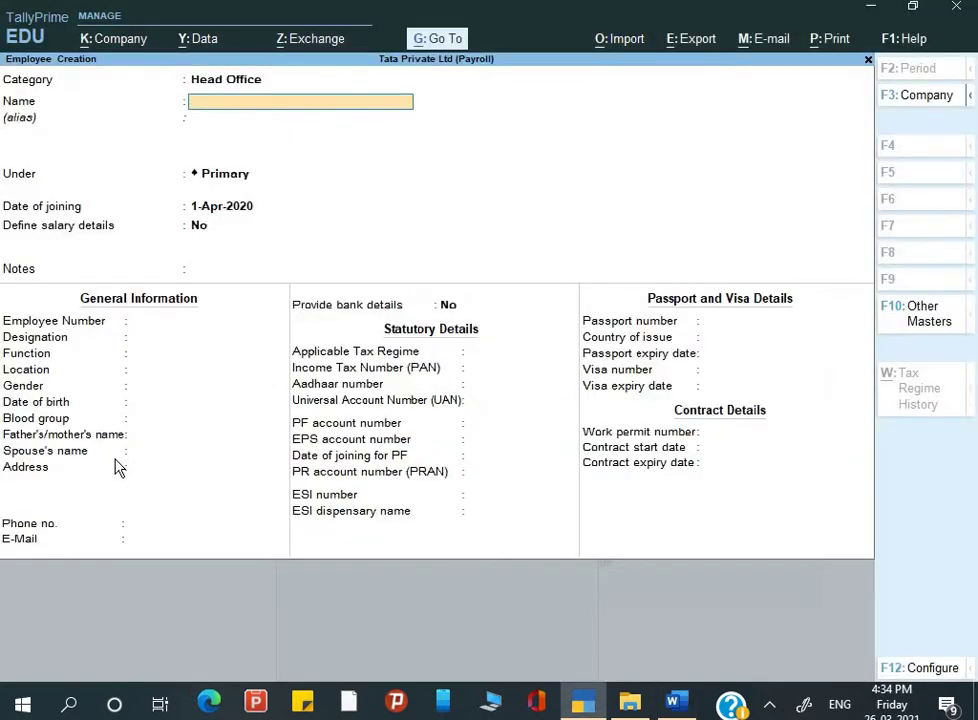
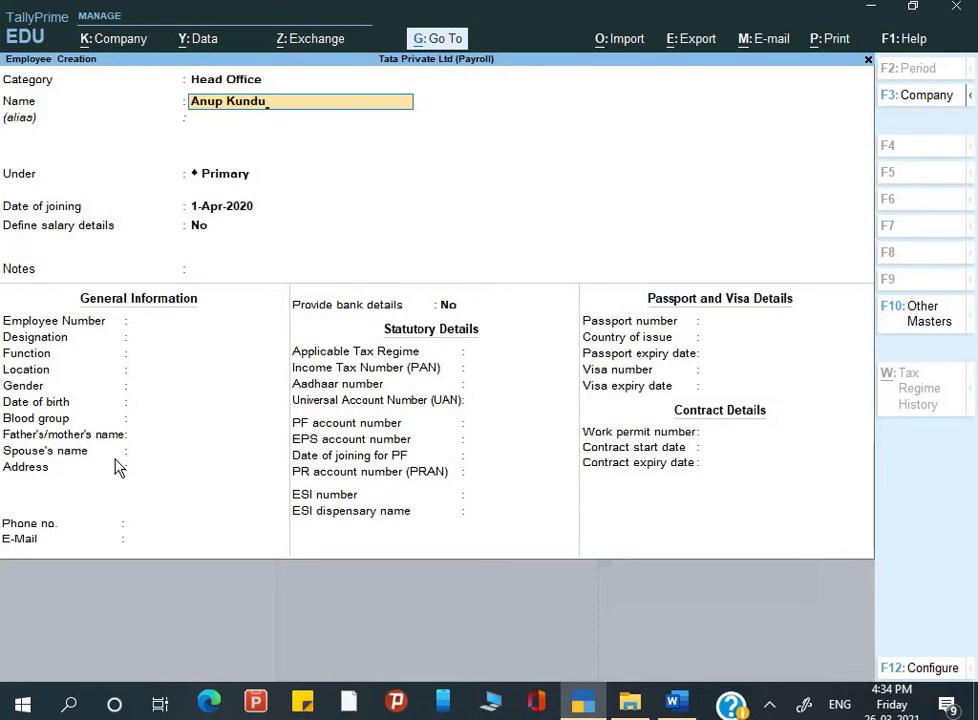
Step: Enter the employee's name and place the employee under the Account group
key("Return")
key("Return")
key("alt+Tab")
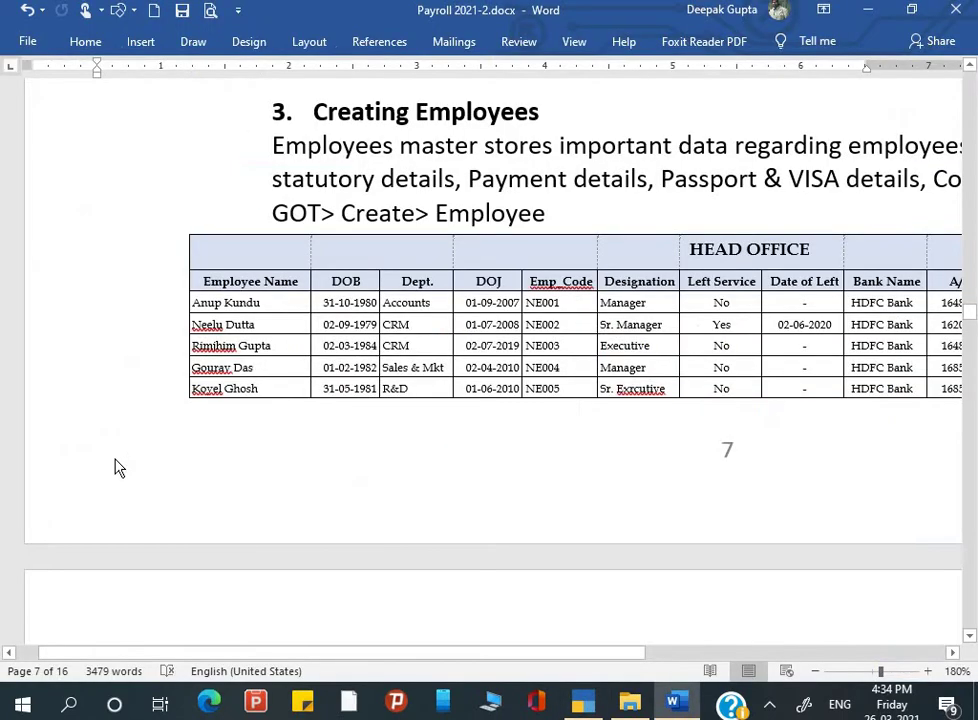
key("alt+Tab")
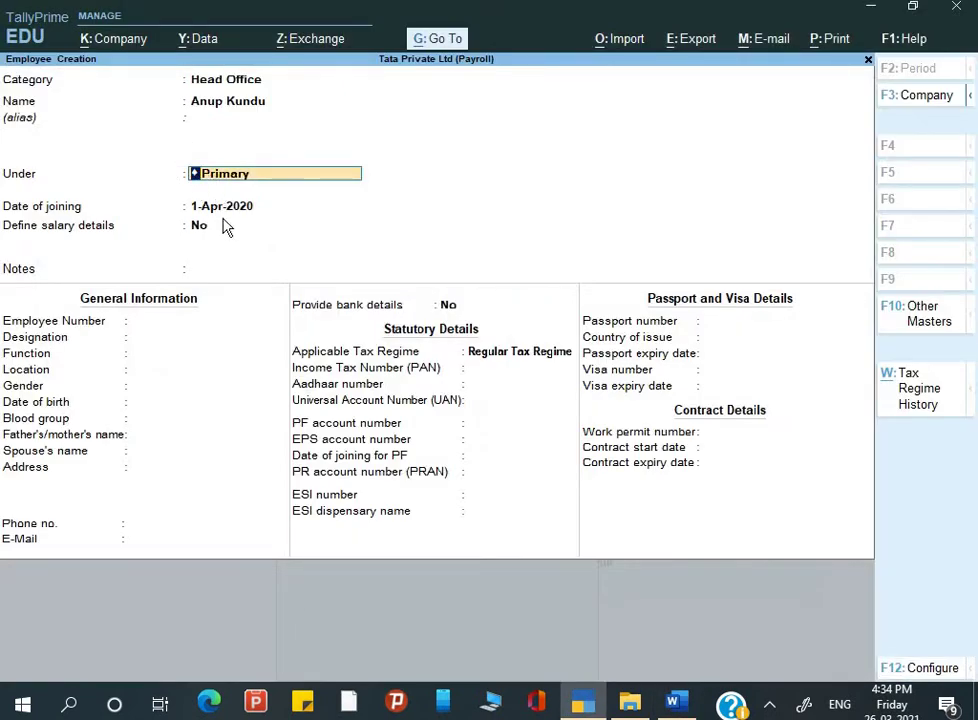
key("BackSpace")
key("Down")
key("Down")
key("Down")
key("Down")
key("Down")
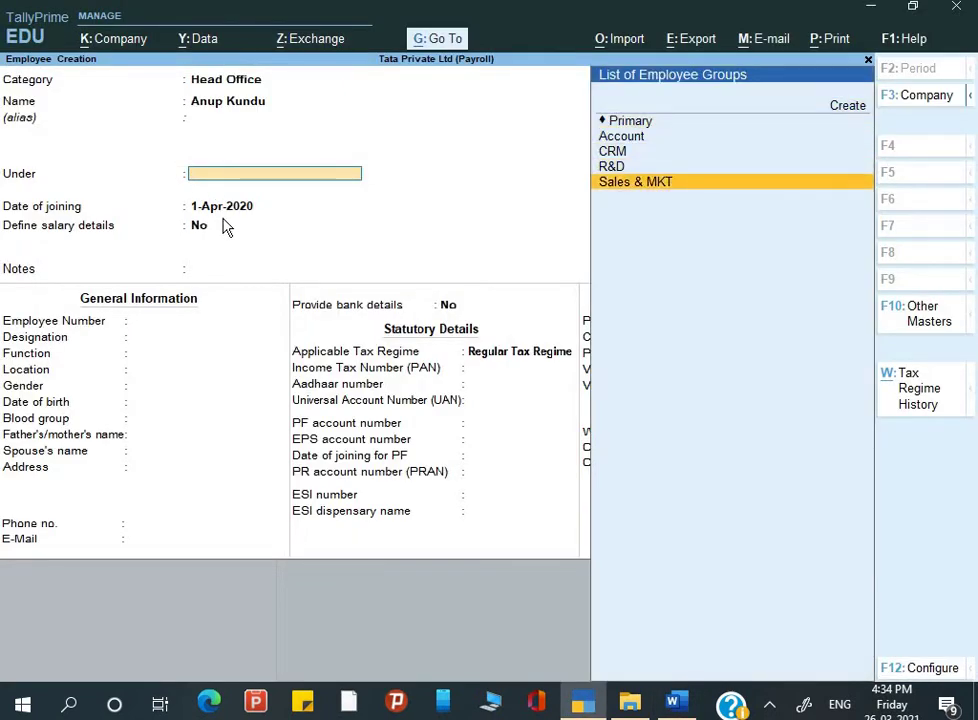
key("alt+Tab")
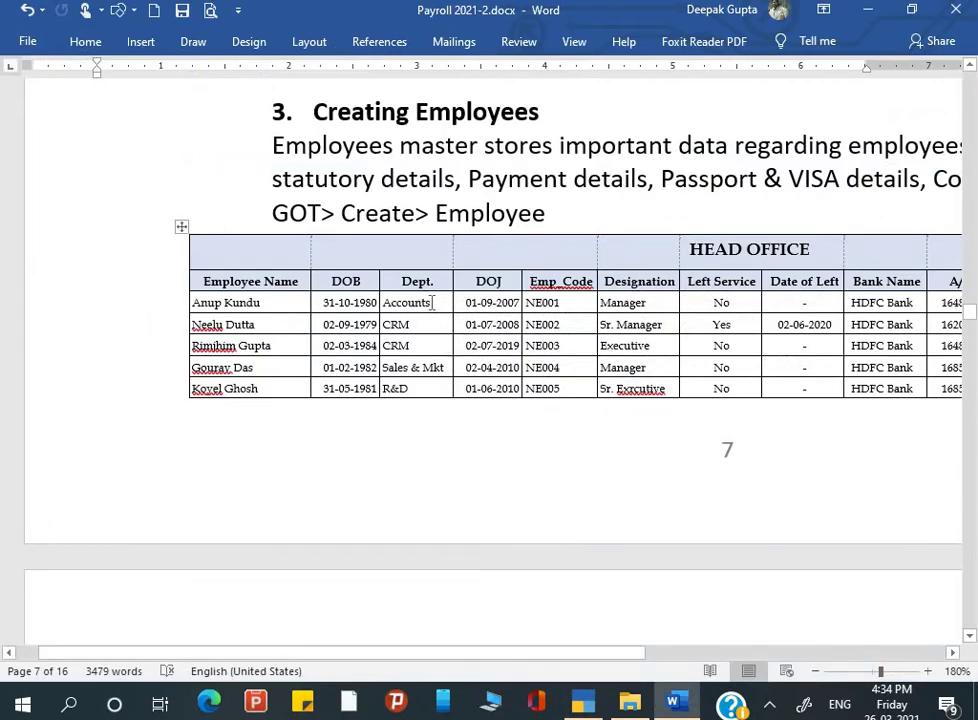
key("alt+Tab")
key("Up")
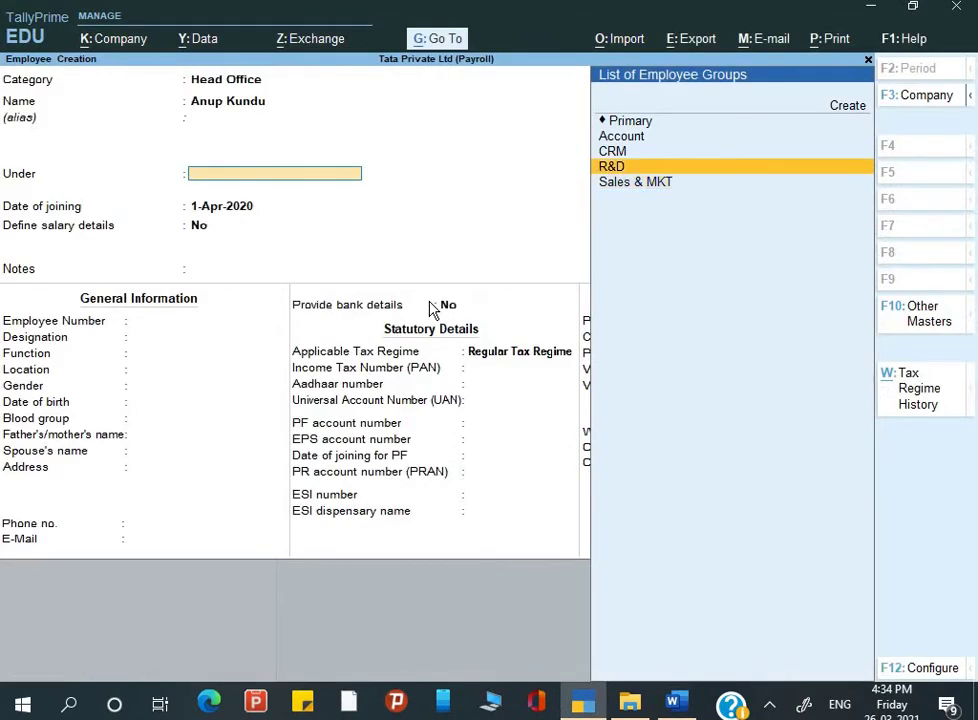
key("Up")
key("Up")
key("Return")
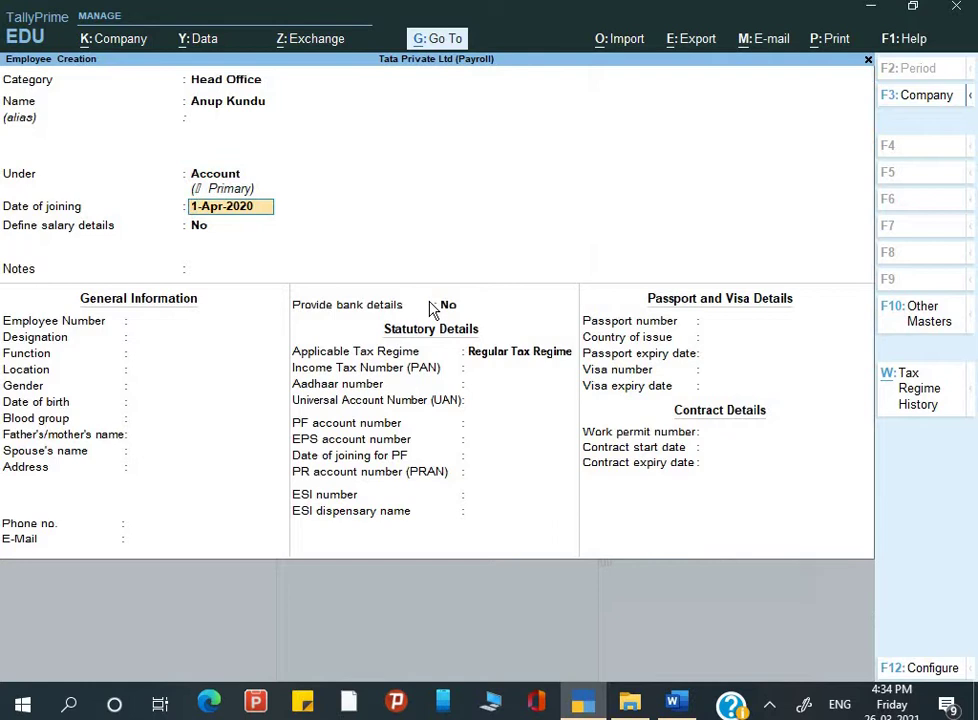
Step: Look up the joining date in the Word table and enter 1-Sep-2007
key("alt+Tab")
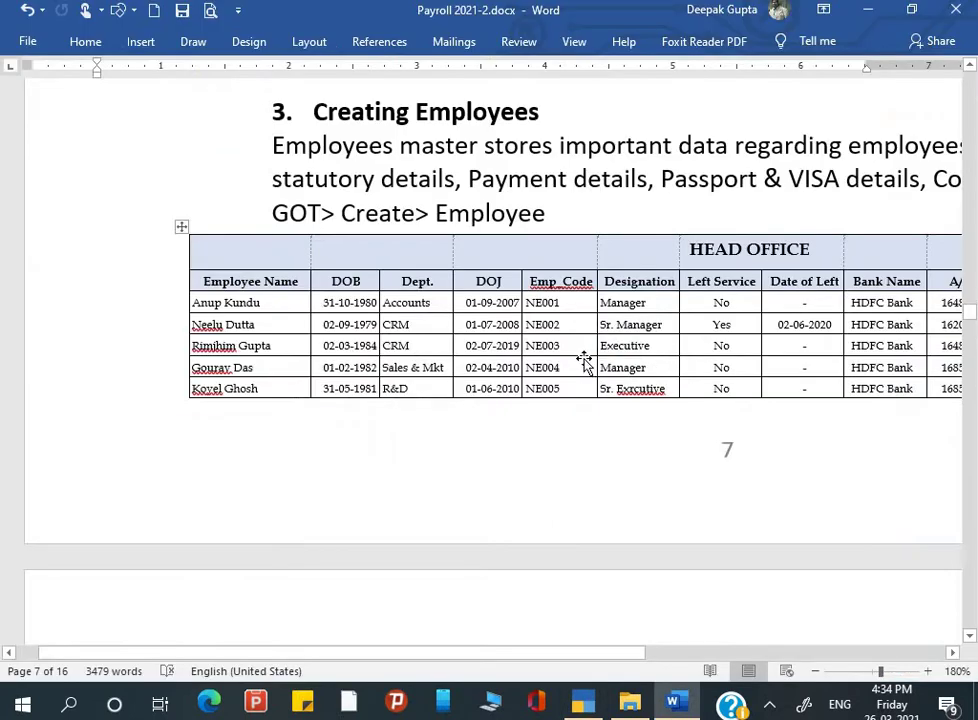
scroll(584, 360, "left", 1)
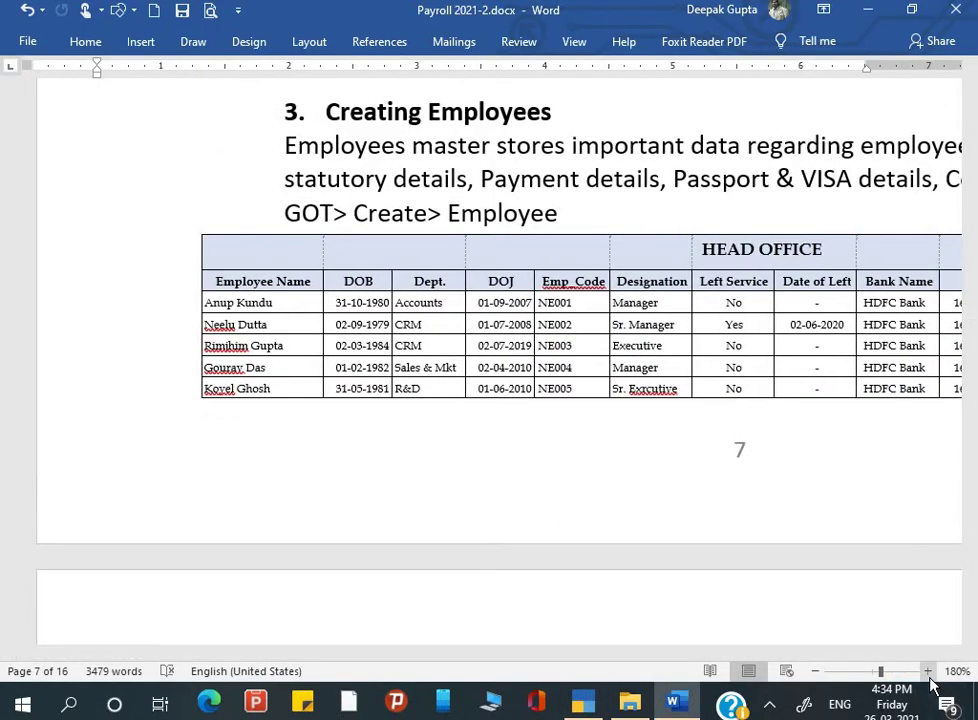
left_click(928, 672)
left_click(928, 672)
left_click(928, 672)
left_click(928, 672)
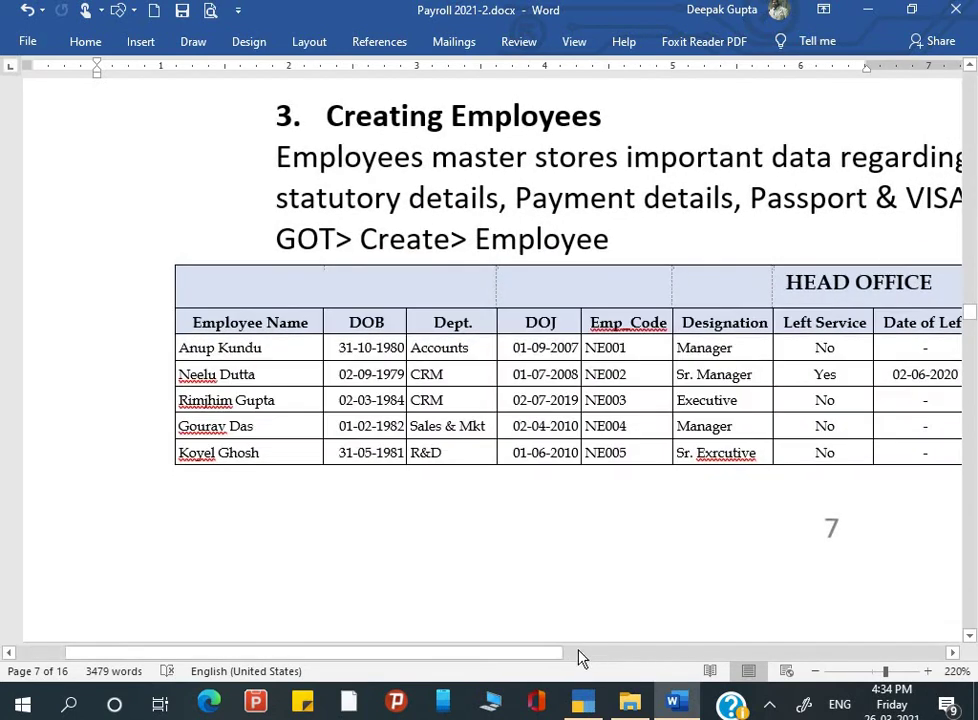
left_click_drag(557, 661, 590, 661)
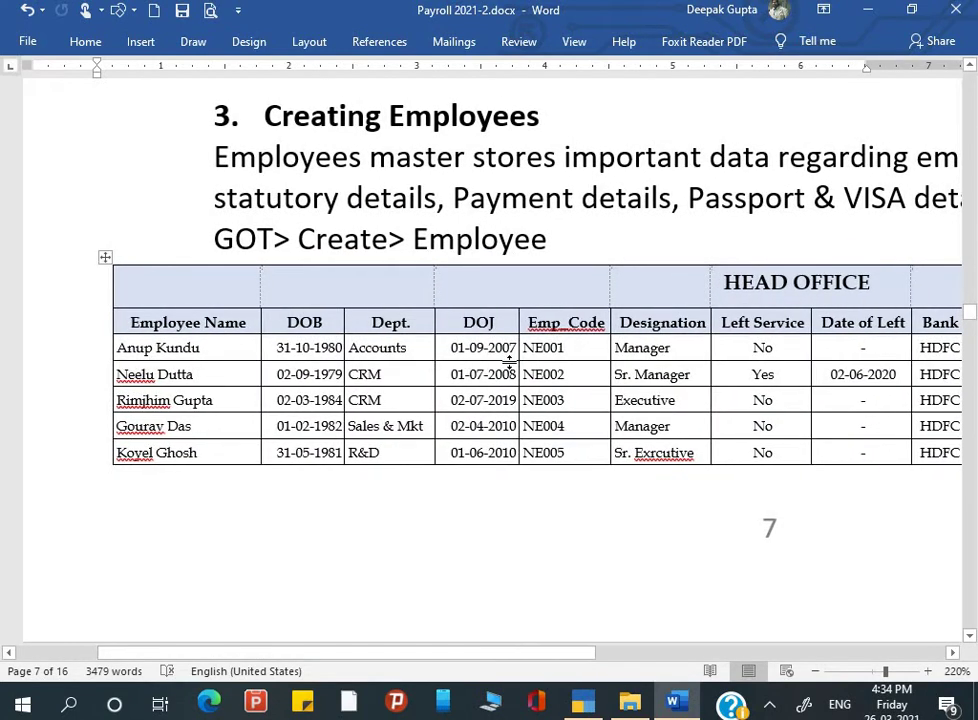
key("alt+Tab")
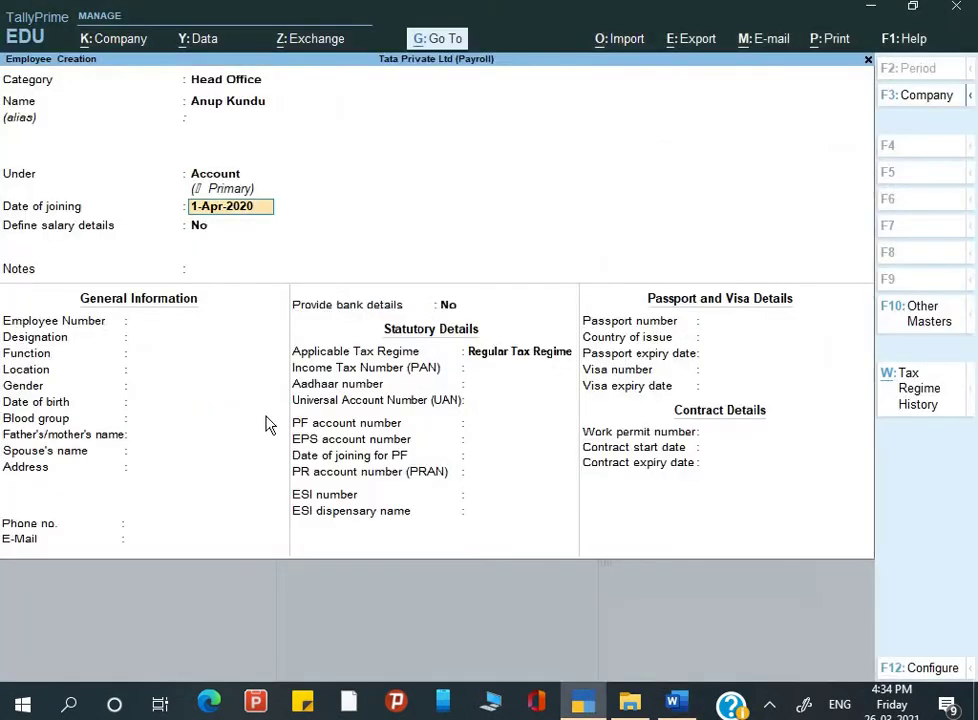
type("1-9-2007")
key("Return")
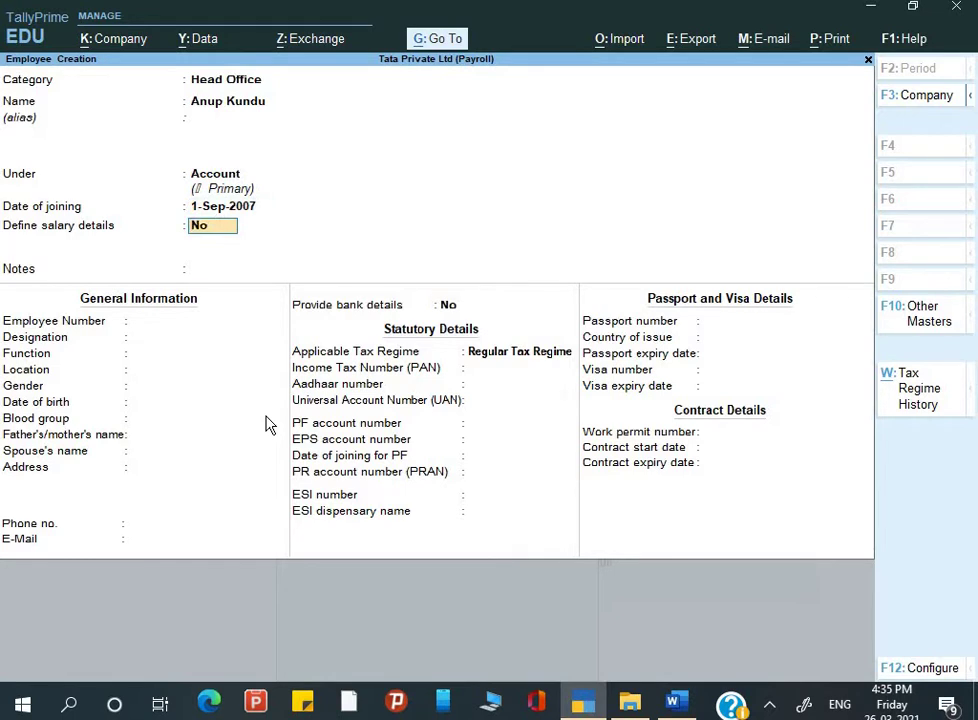
Step: Leave salary details undefined and notes empty, moving on to Employee Number
key("Return")
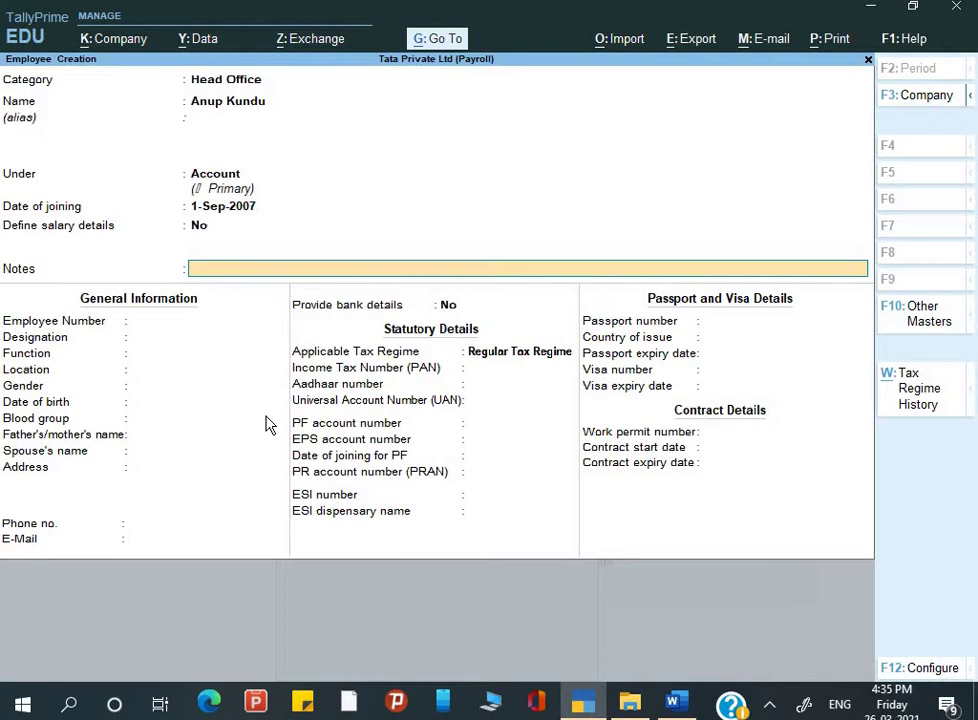
key("Return")
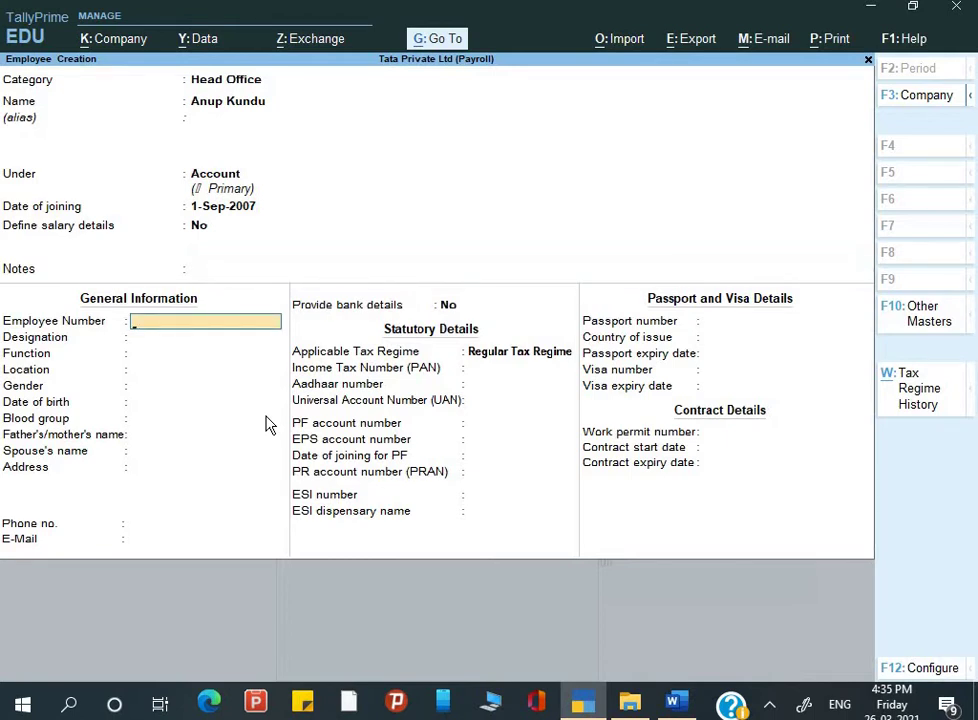
key("BackSpace")
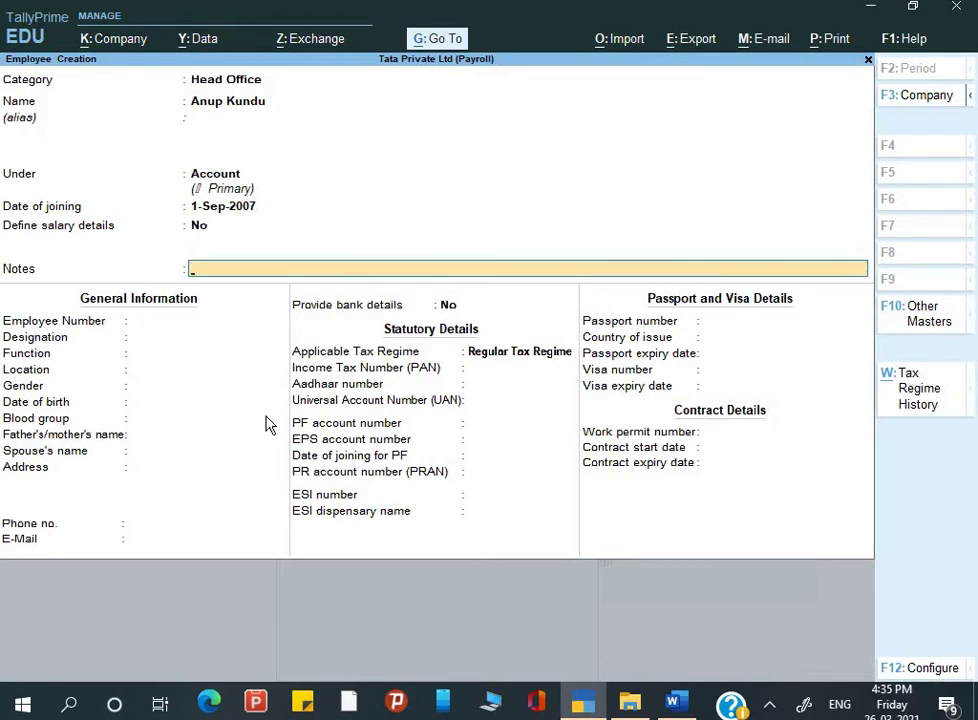
key("Return")
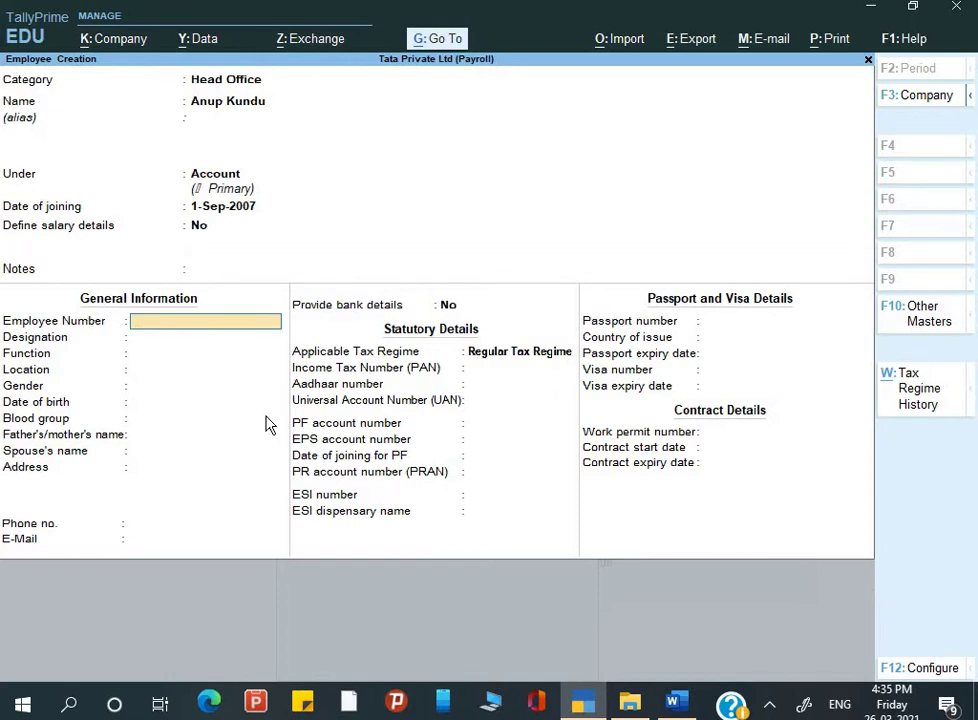
Step: Enter employee number NE001, designation Manager and function Management
key("alt+Tab")
key("alt+Tab")
key("alt+Tab")
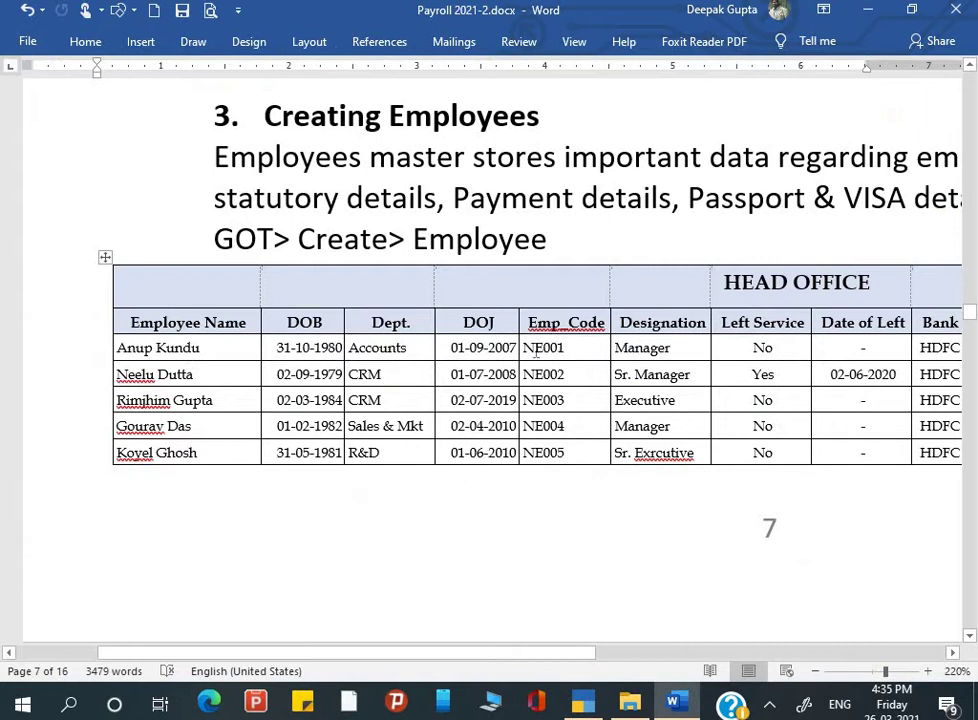
key("alt+Tab")
type("N")
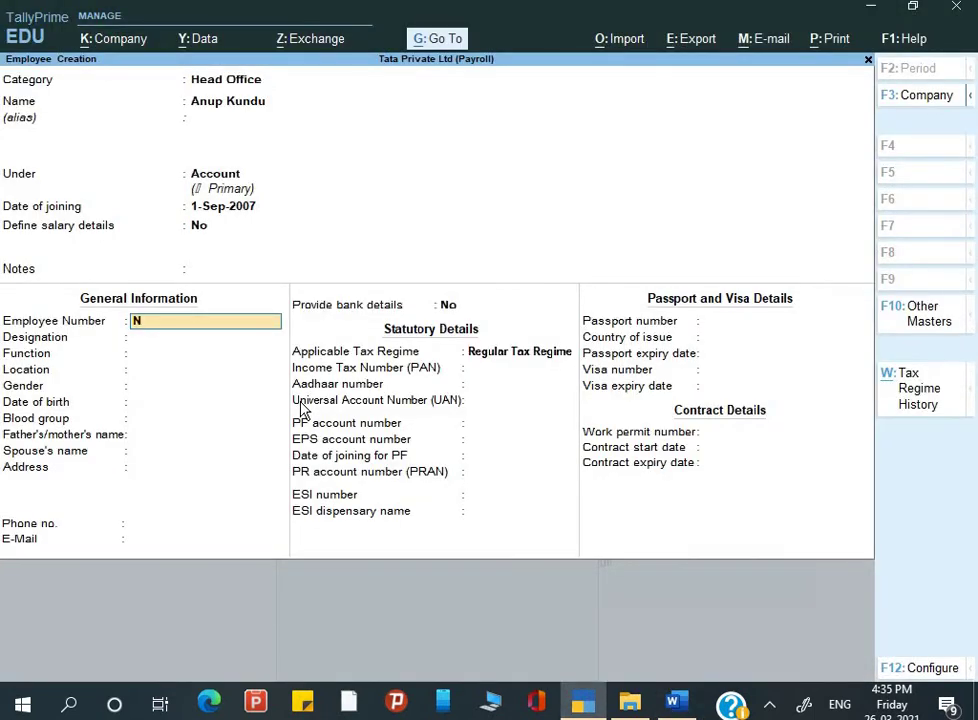
type("E001")
key("Return")
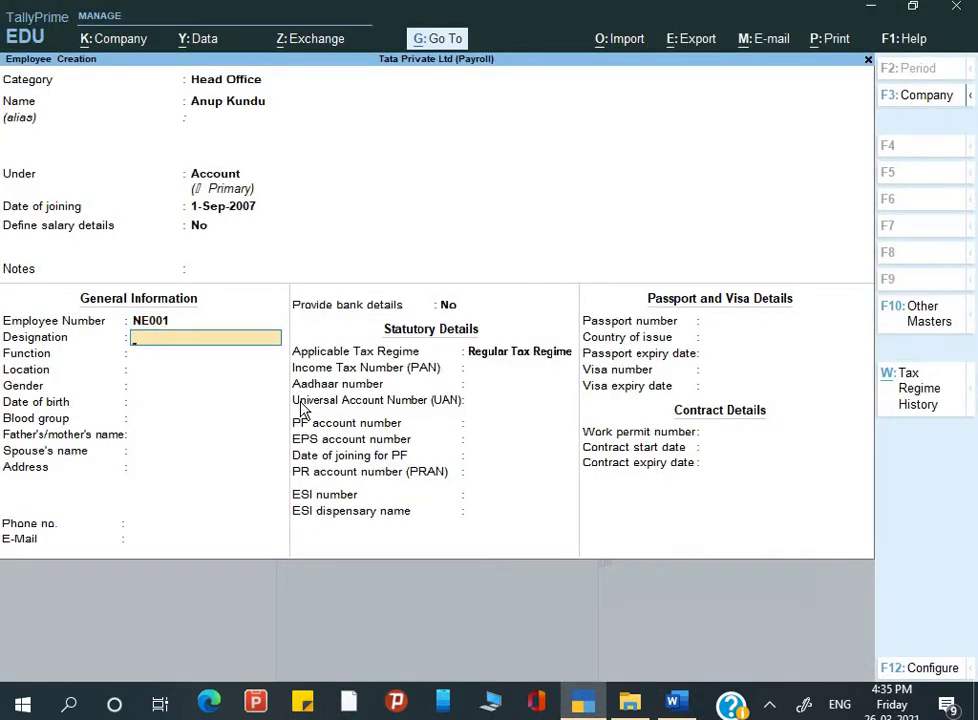
key("alt+Tab")
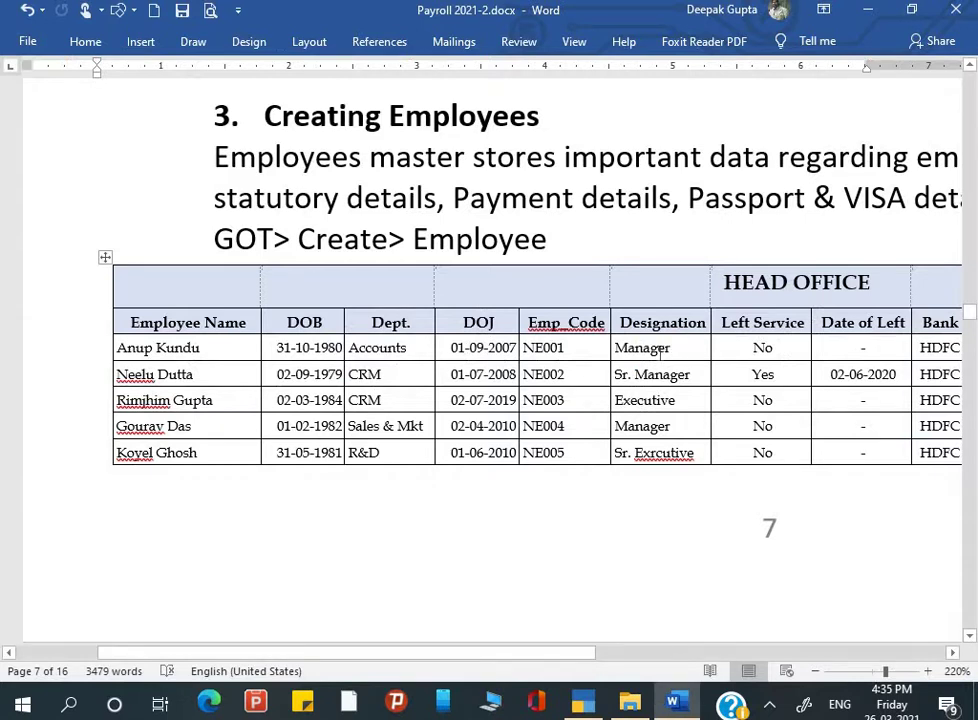
key("alt+Tab")
type("Manag")
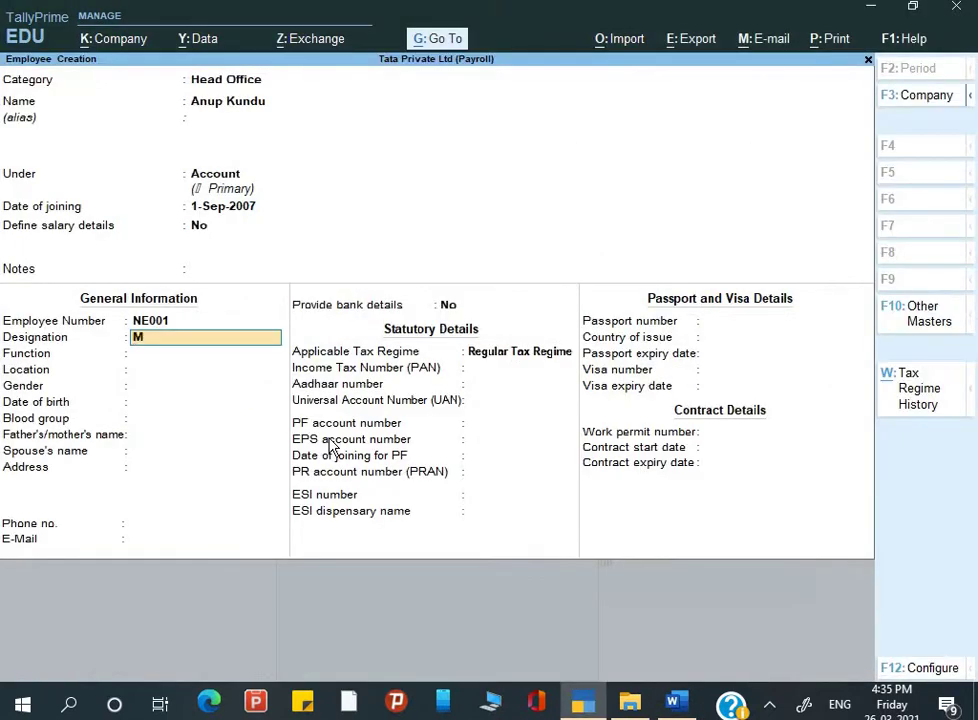
key("Return")
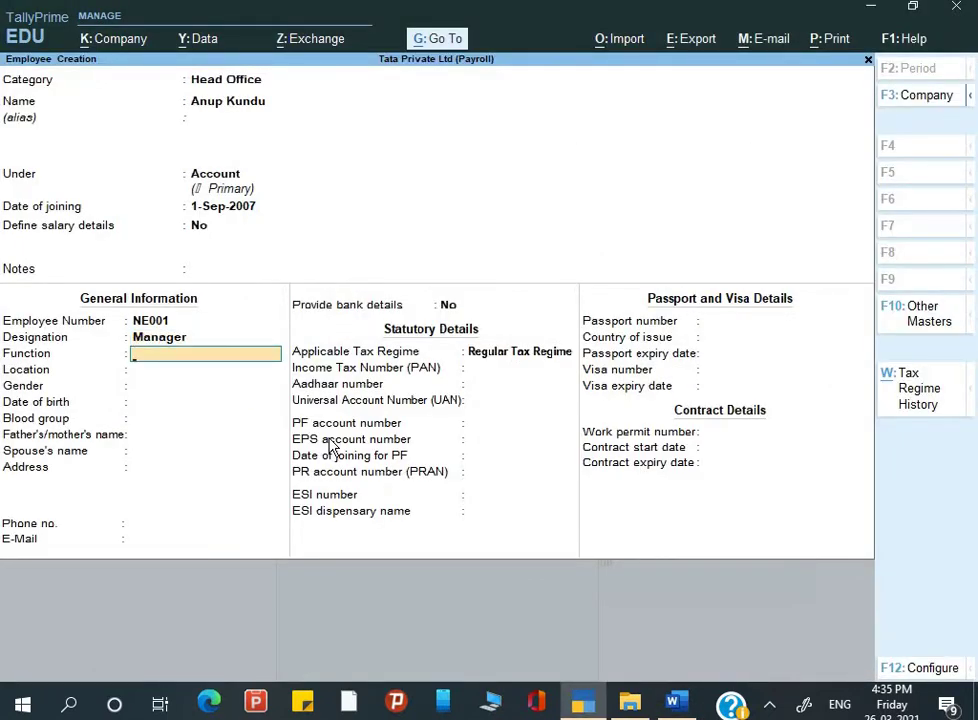
type("Management")
key("Return")
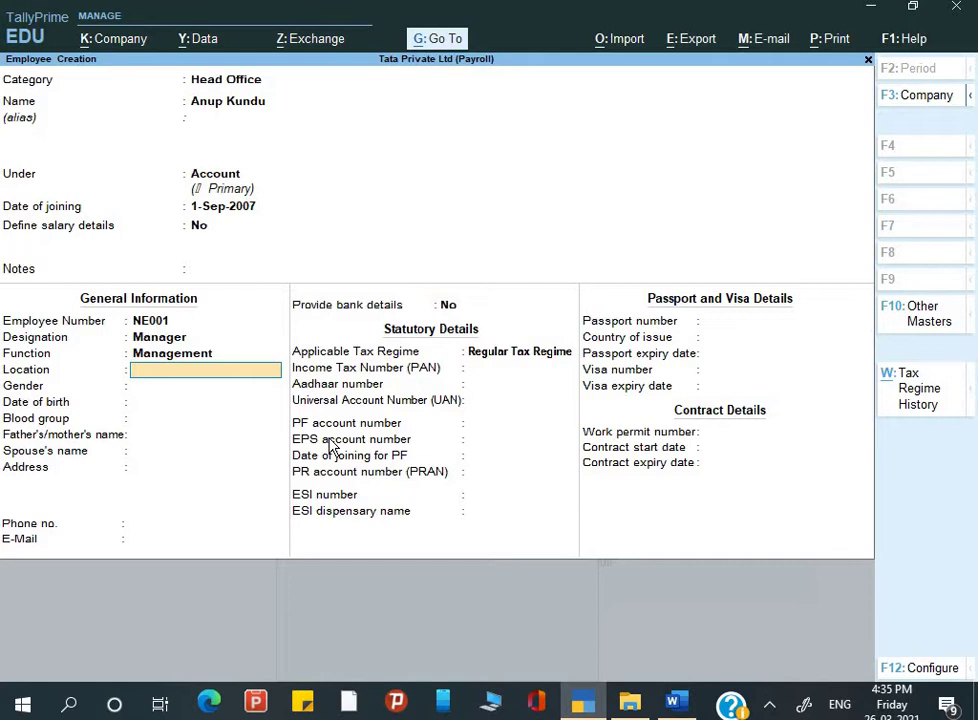
key("alt+Tab")
key("alt+Tab")
type("Gorakhpur")
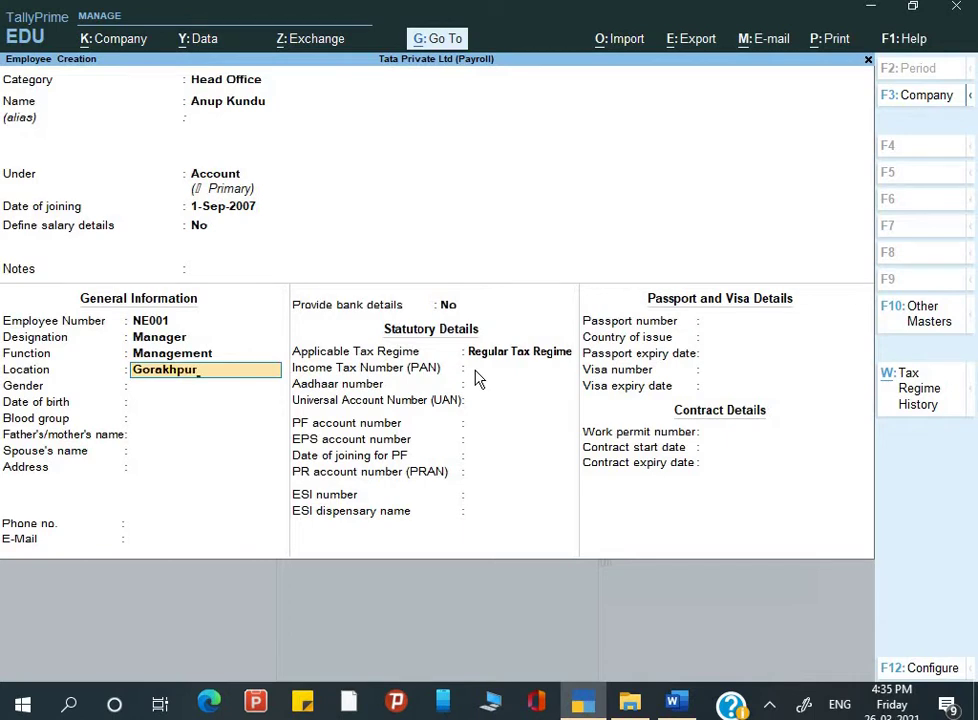
key("Return")
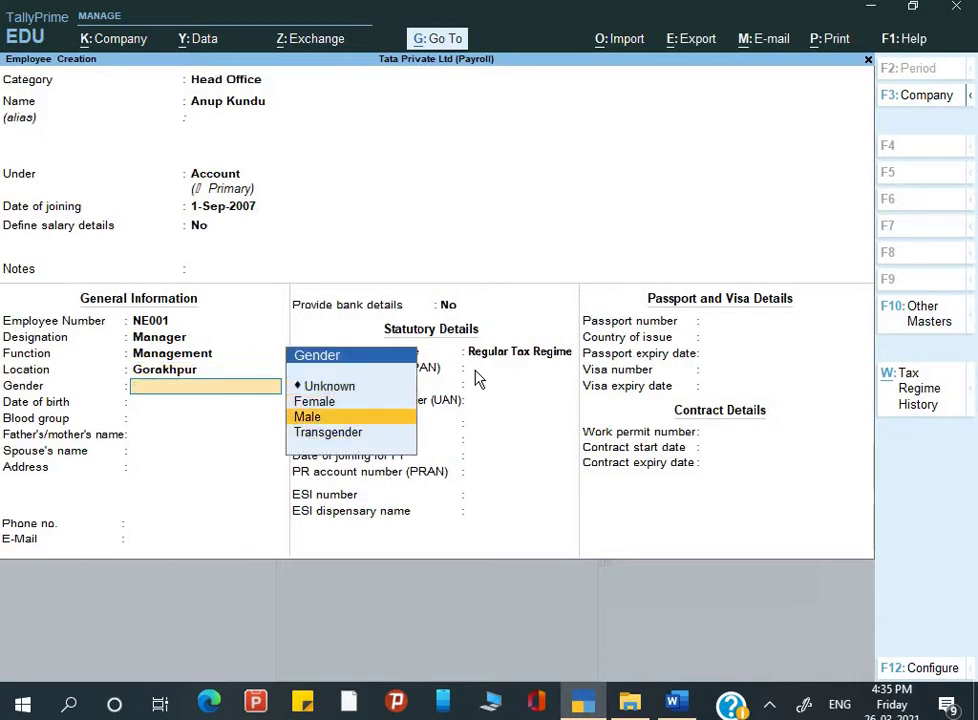
key("Return")
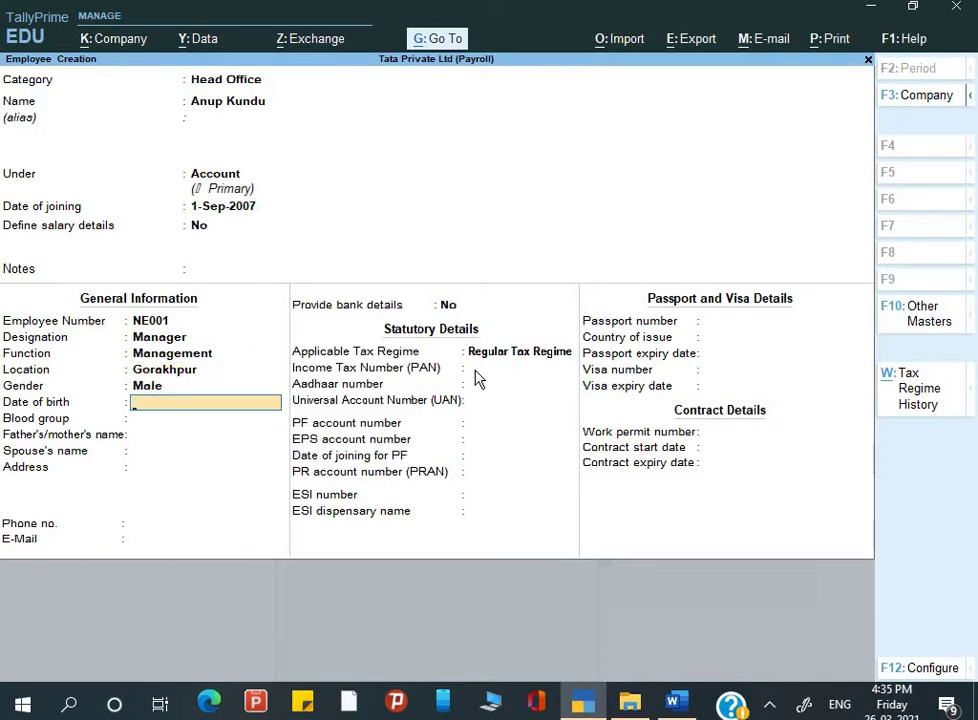
key("alt+Tab")
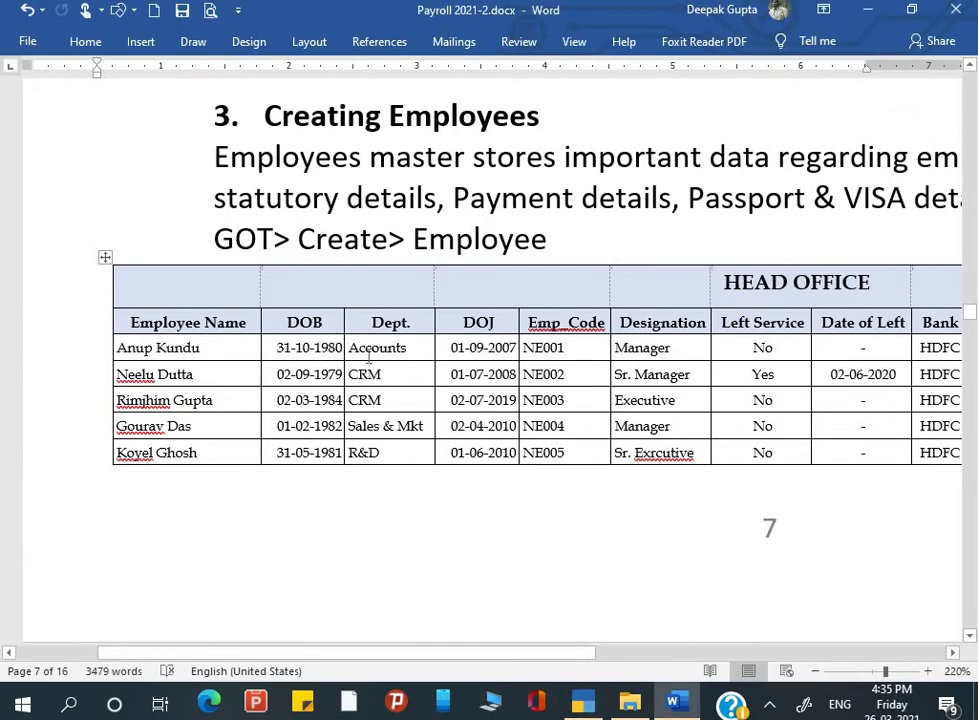
key("alt")
key("alt+Tab")
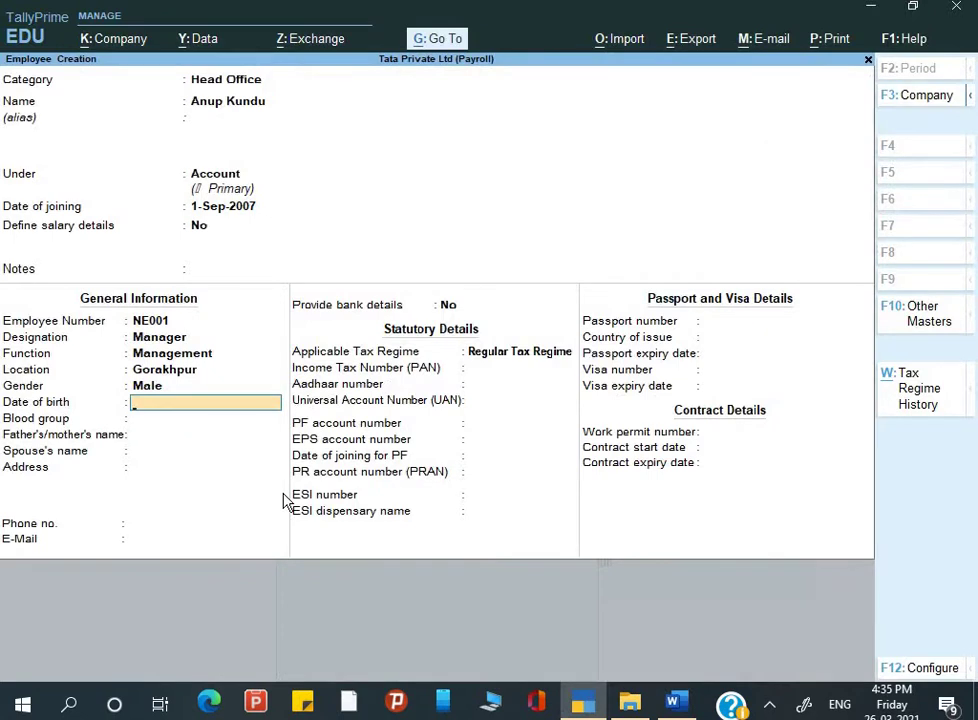
type("31-")
key("alt+Tab")
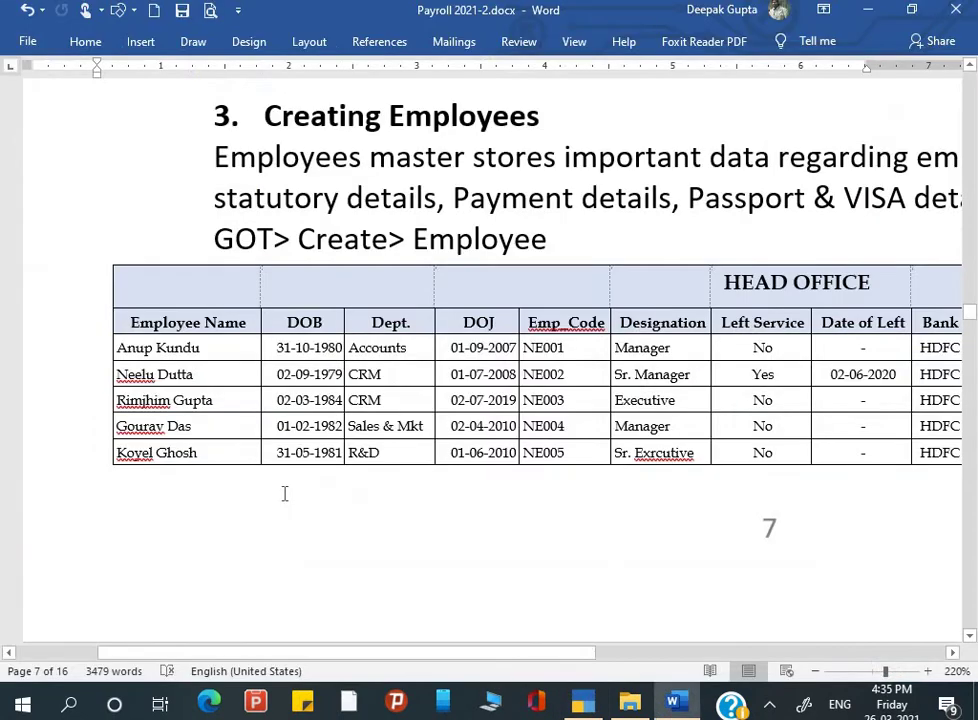
key("alt+Tab")
type("-10-")
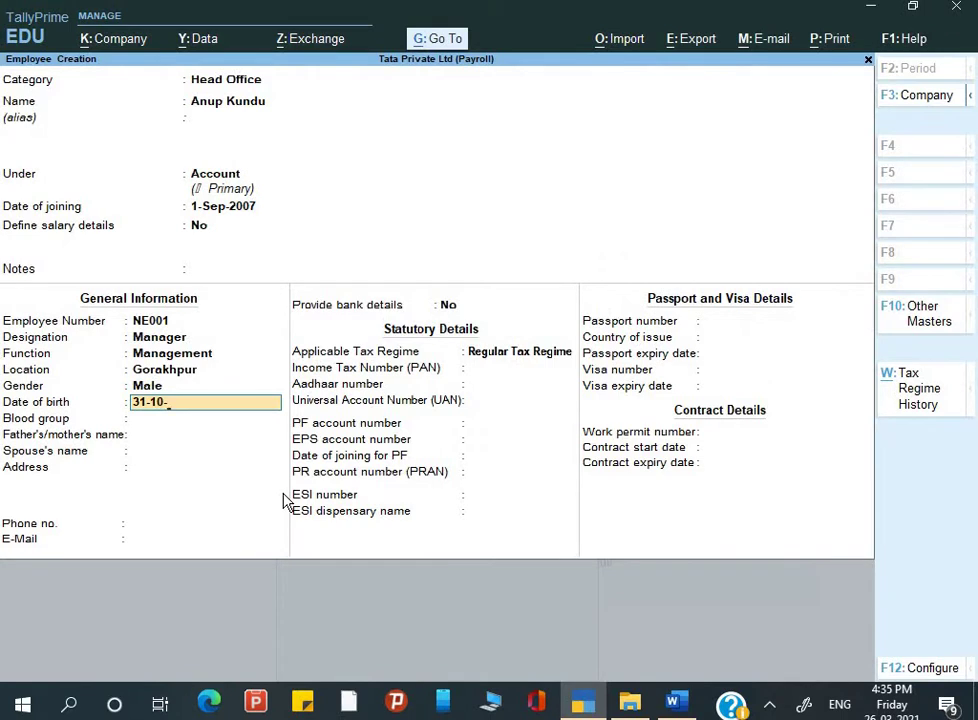
type("80")
key("Return")
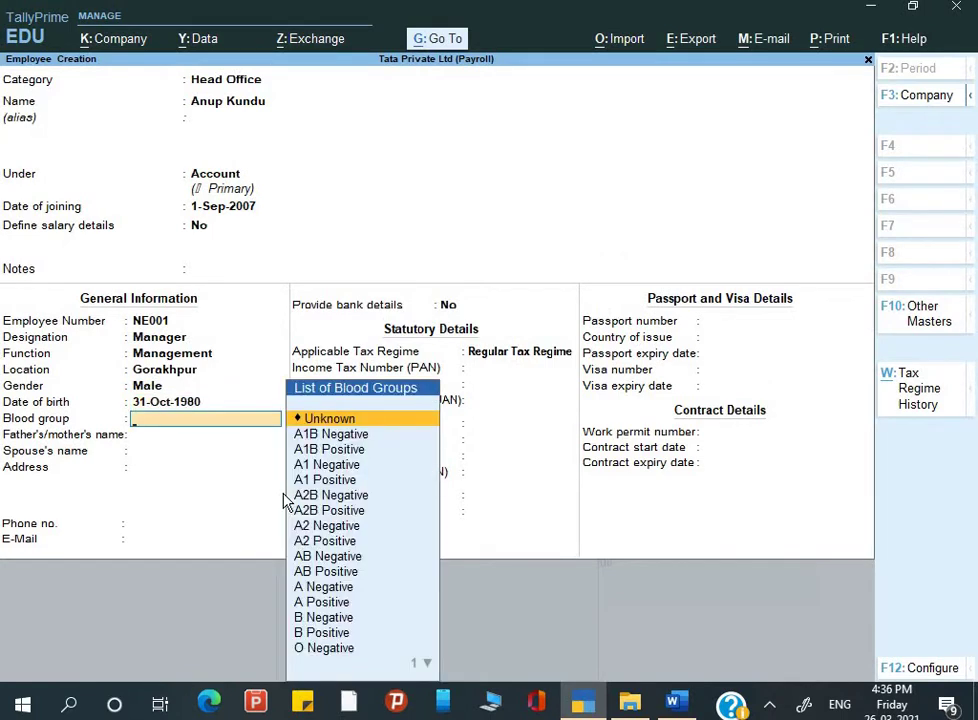
Step: Select B Positive as the employee's blood group
type("b")
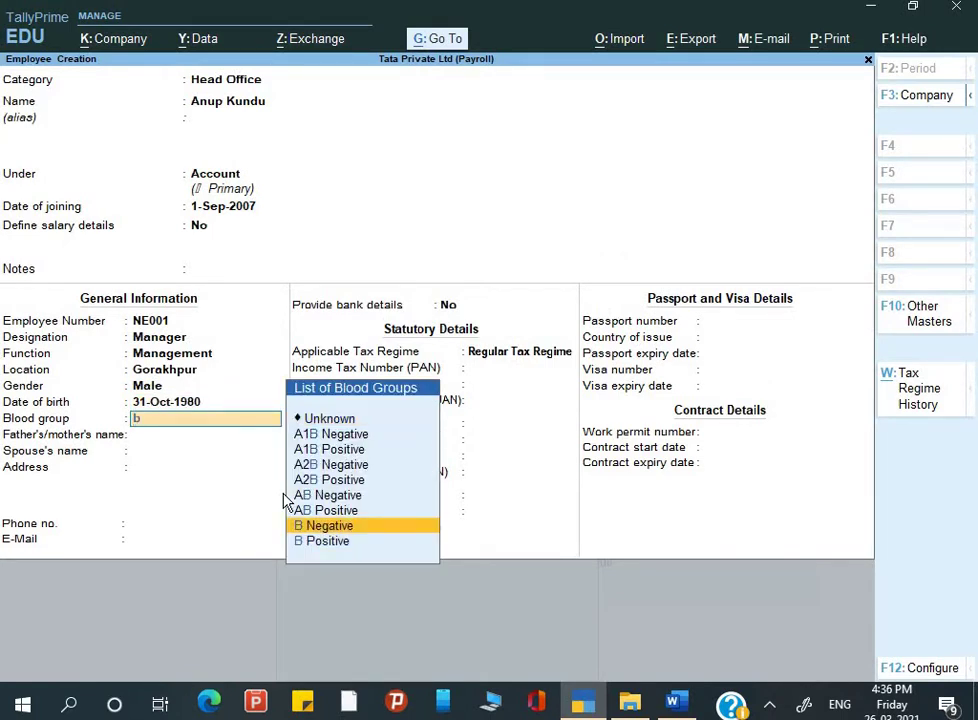
key("Down")
key("Up")
key("Down")
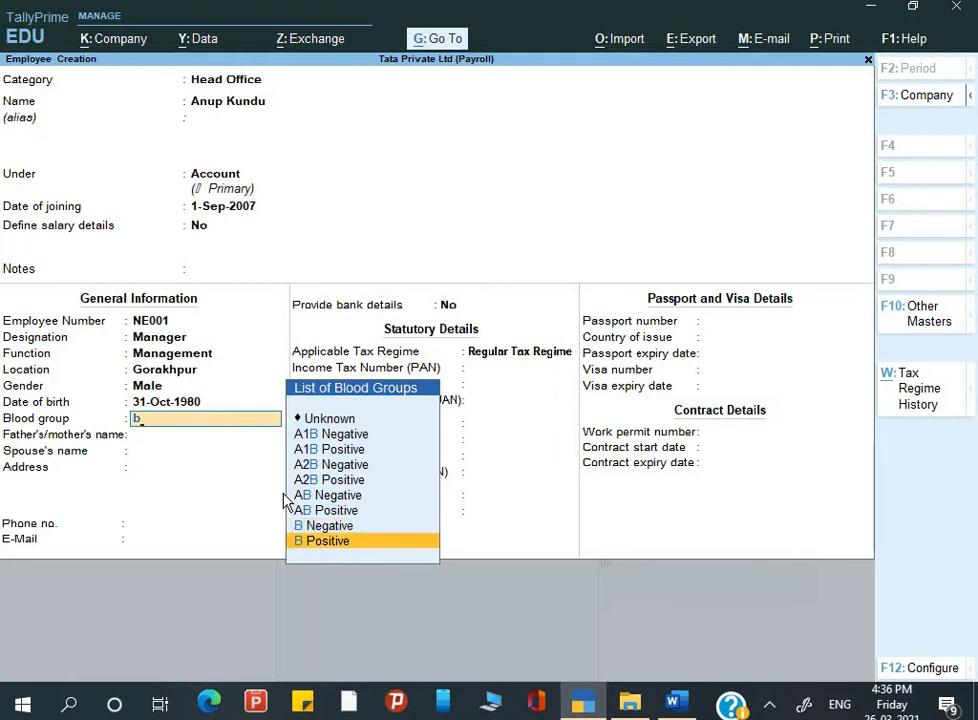
key("Return")
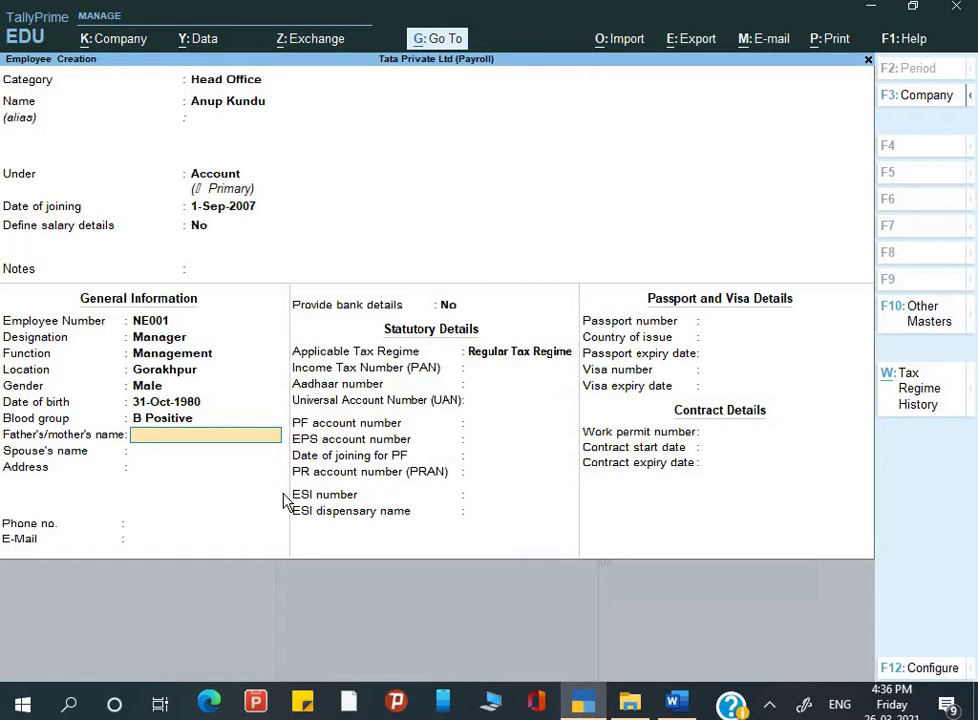
Step: Enter the father's name from the Word table and leave the spouse's name blank
type("Mr.")
key("alt+Tab")
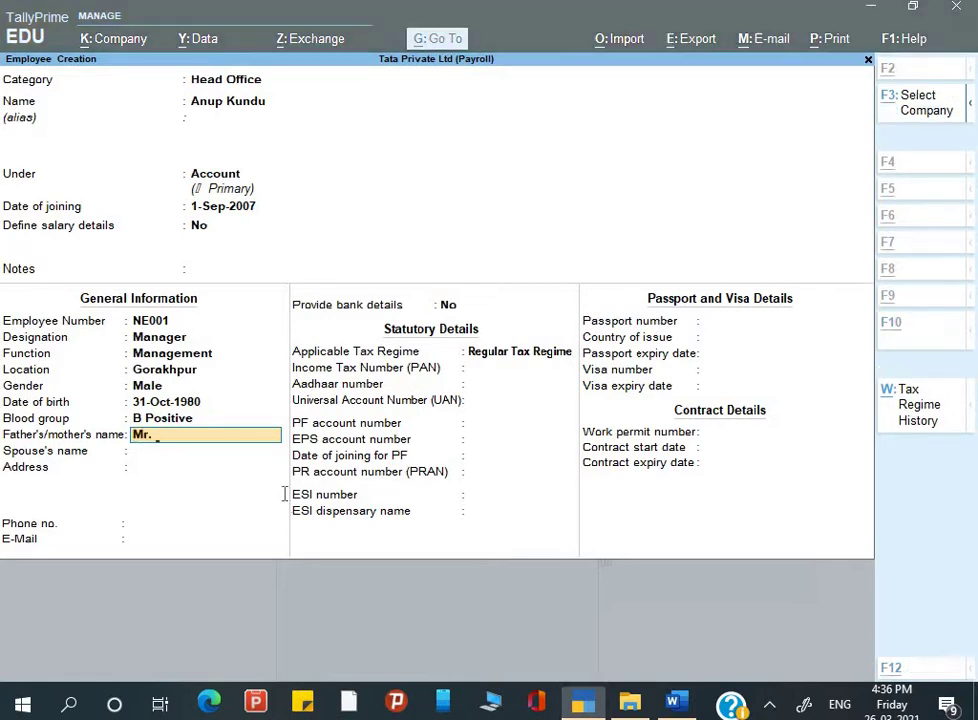
key("alt+Tab")
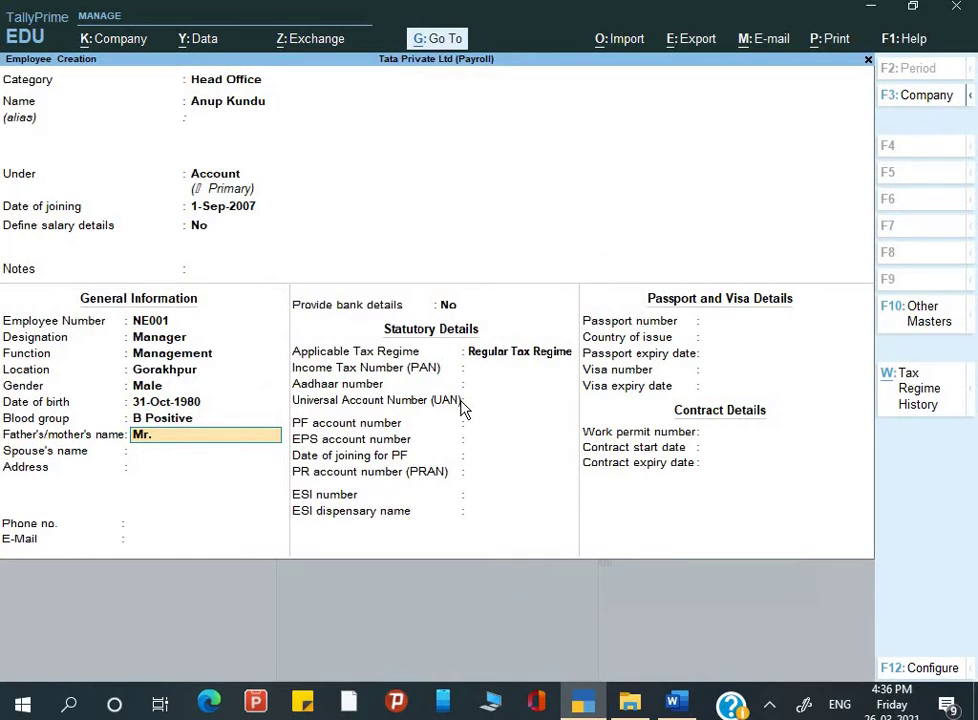
type("Dk")
key("BackSpace")
type("K Kundu")
key("Return")
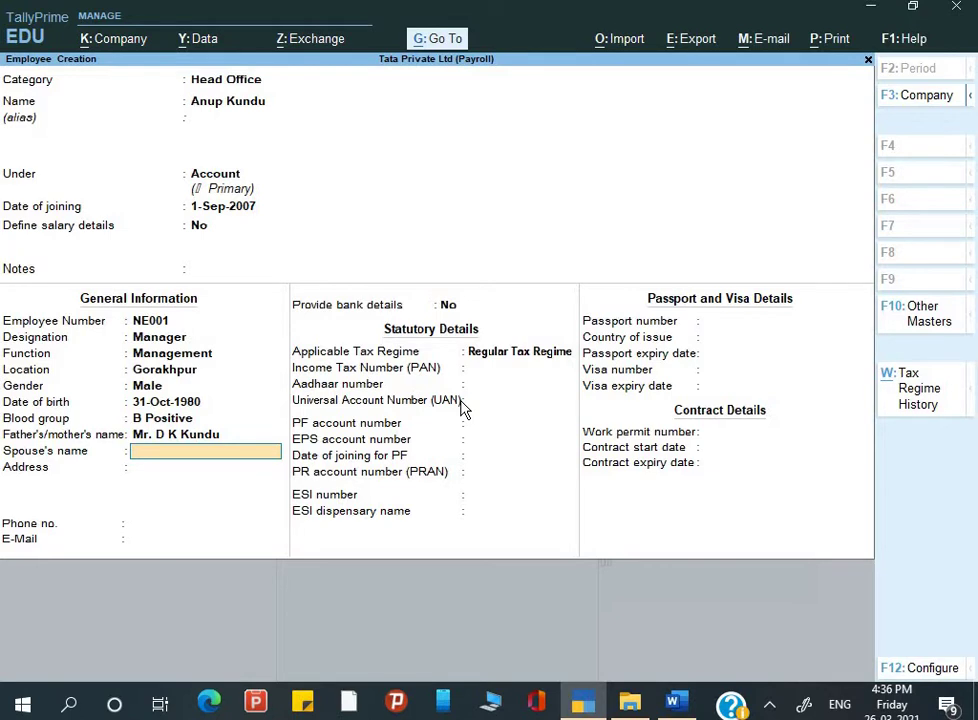
key("Return")
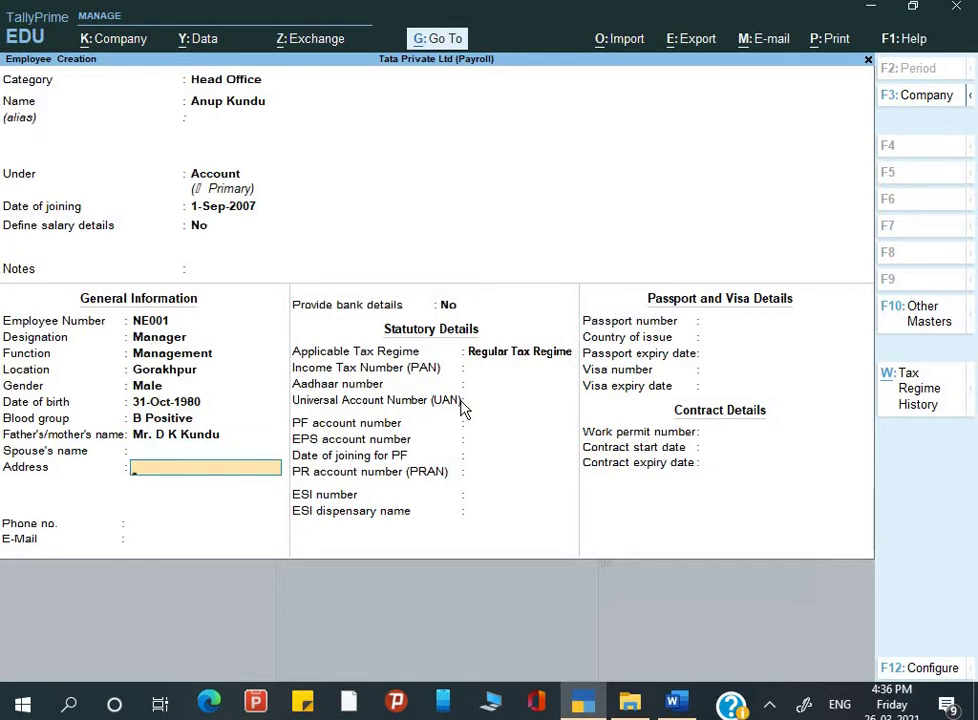
Step: Fill in the employee's address, phone number and e-mail address
type("Gorakhnath, Gorak")
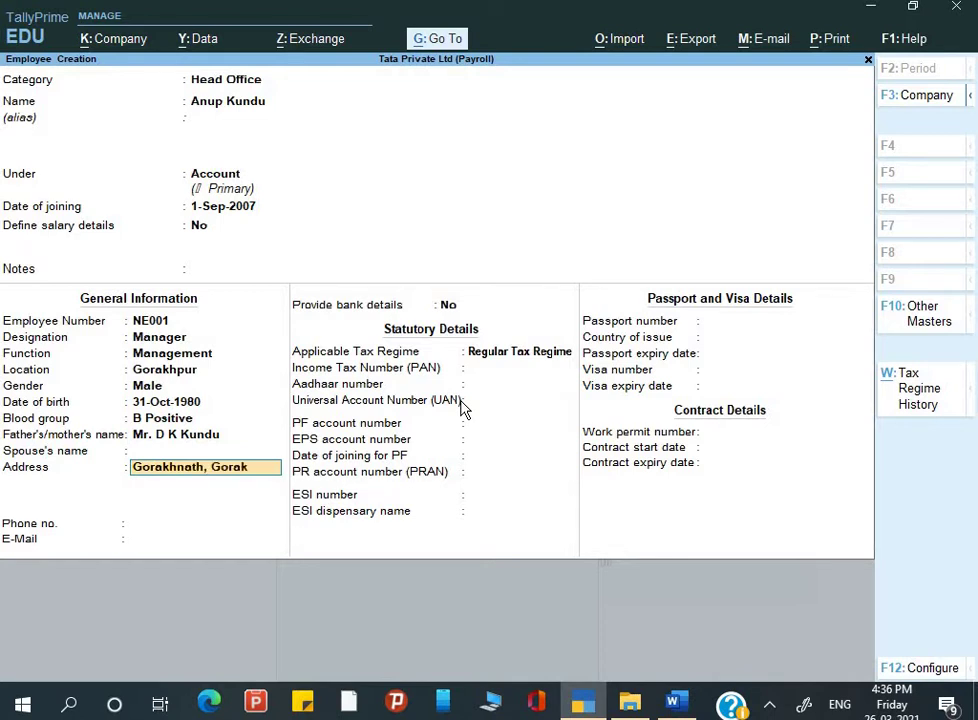
type("hpur")
key("Return")
key("Return")
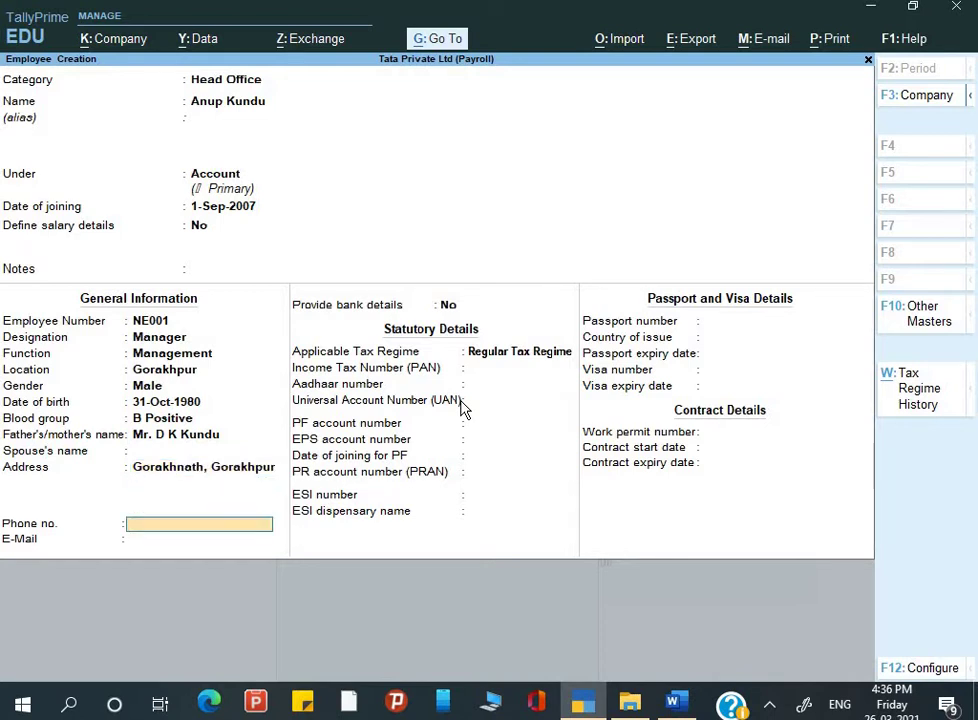
key("Return")
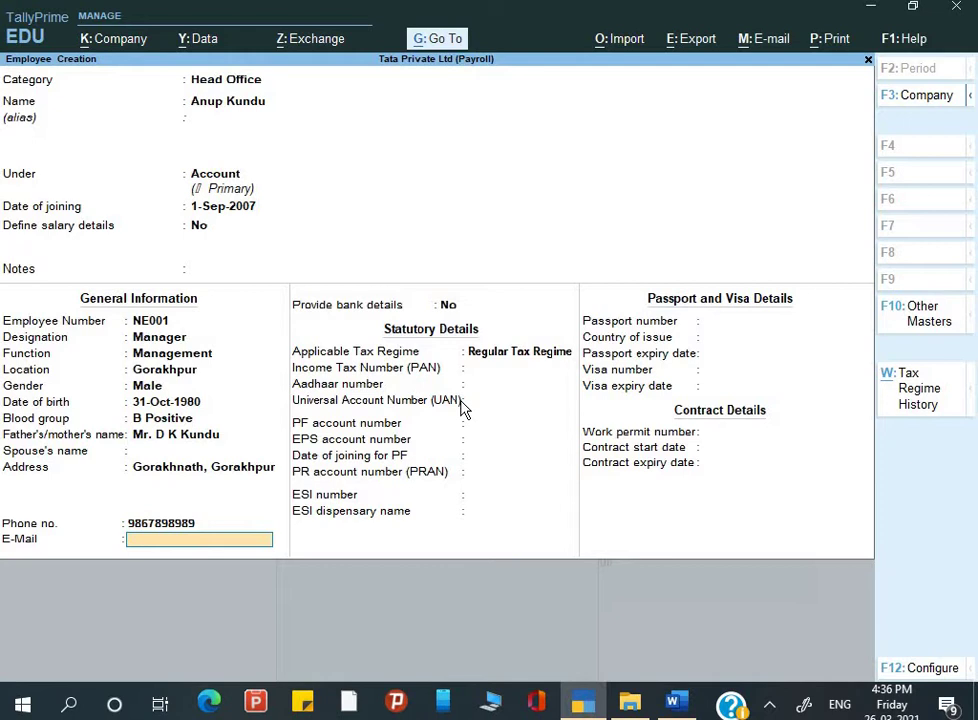
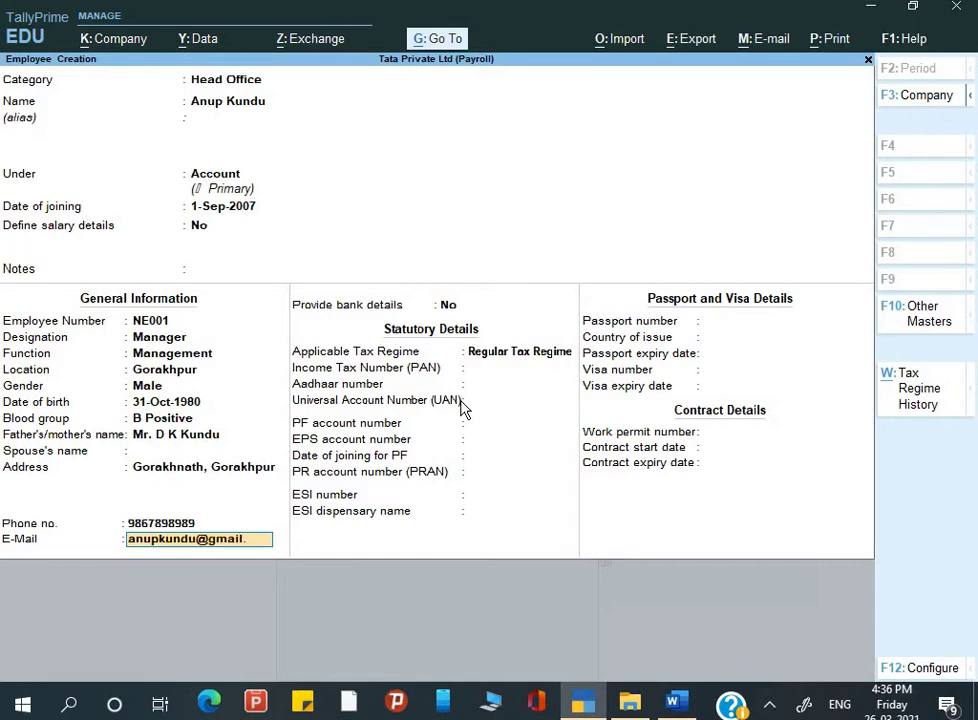
key("Return")
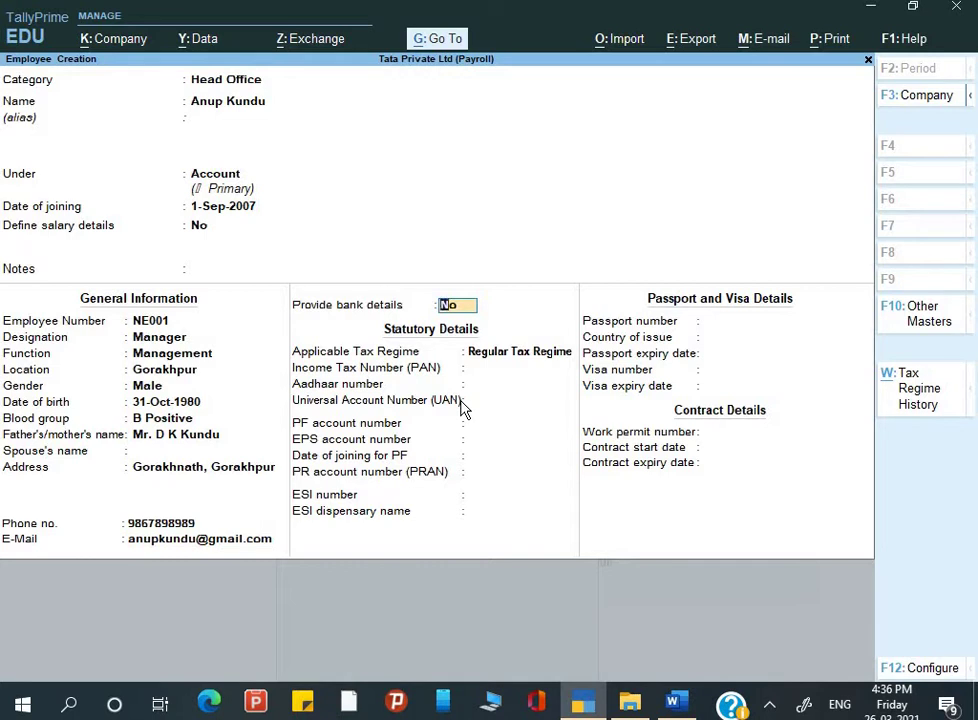
Step: Enable bank details, paste the account number copied from Word, and enter IFS code HDFC0000039
type("y")
key("Return")
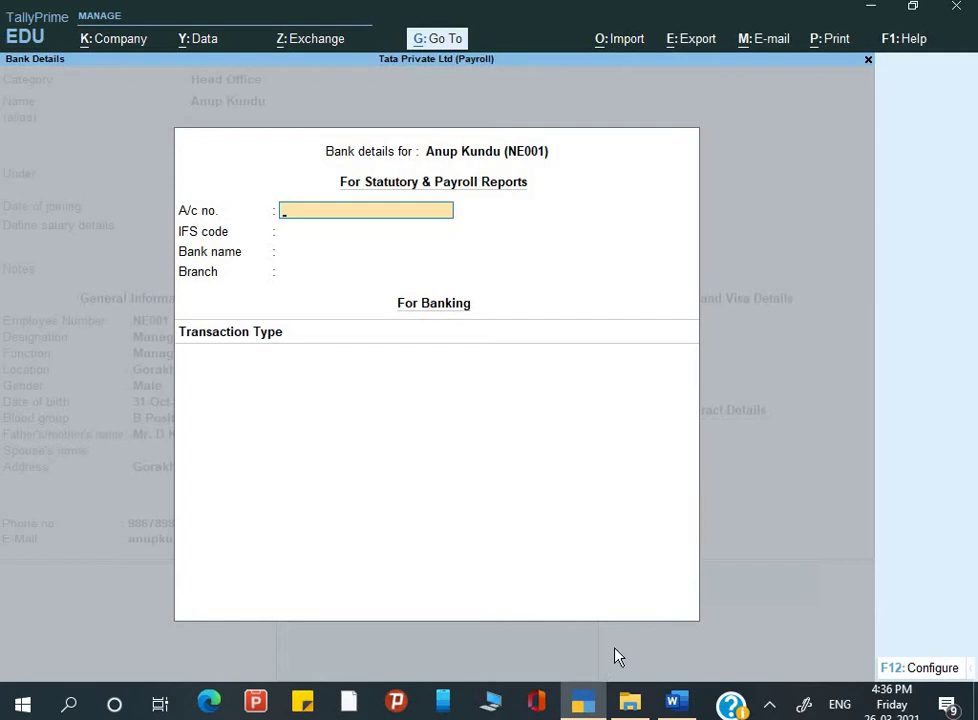
key("alt+Tab")
left_click_drag(581, 659, 806, 659)
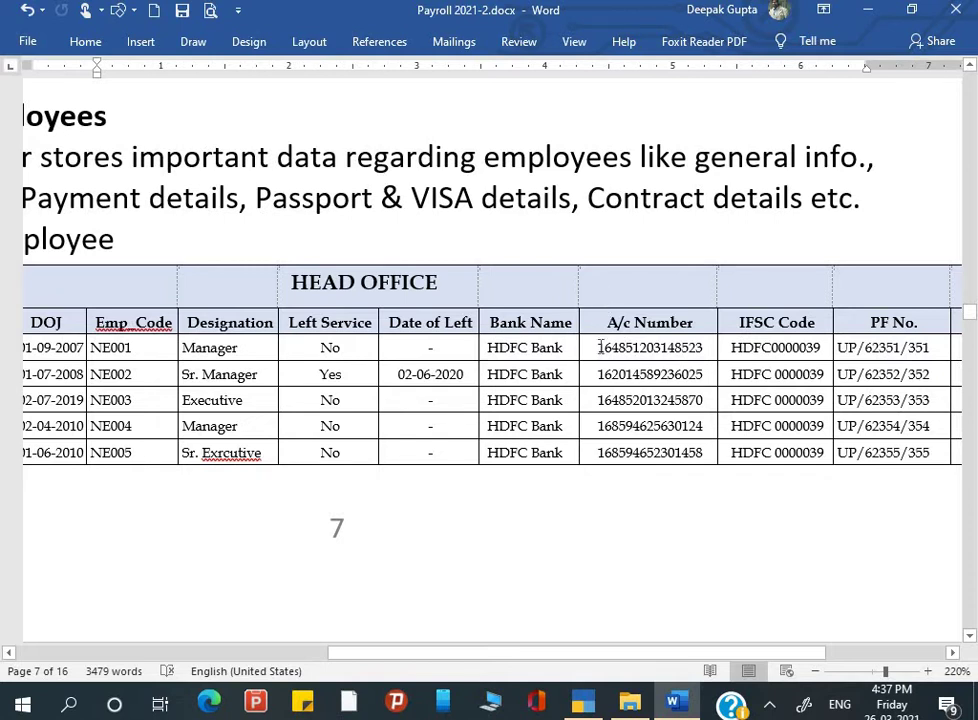
left_click_drag(600, 348, 706, 362)
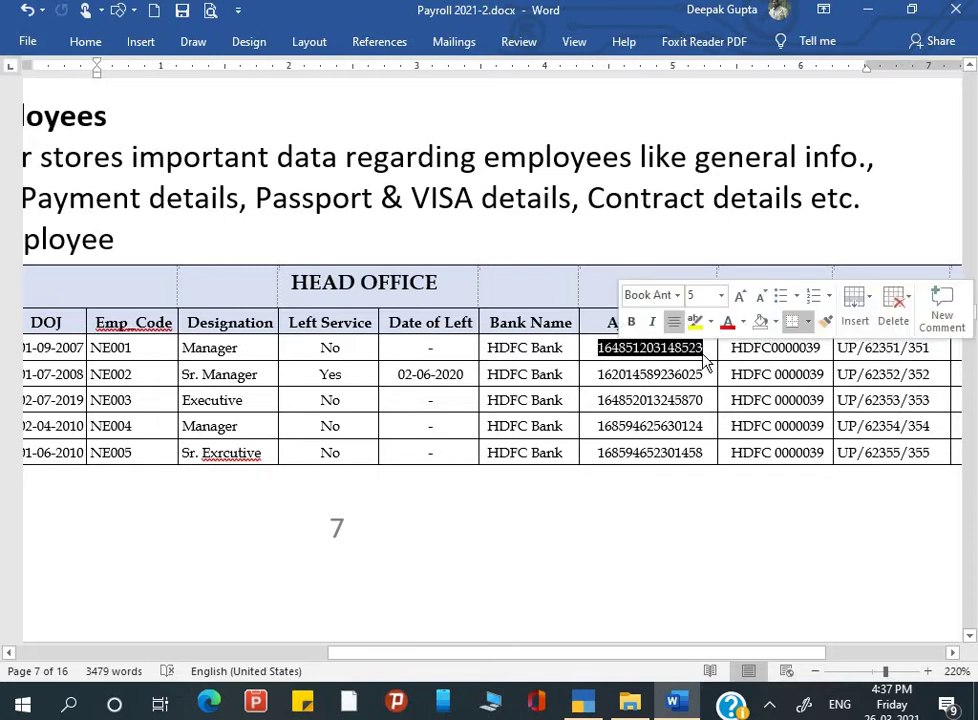
key("ctrl+c")
key("alt+Tab")
key("ctrl+v")
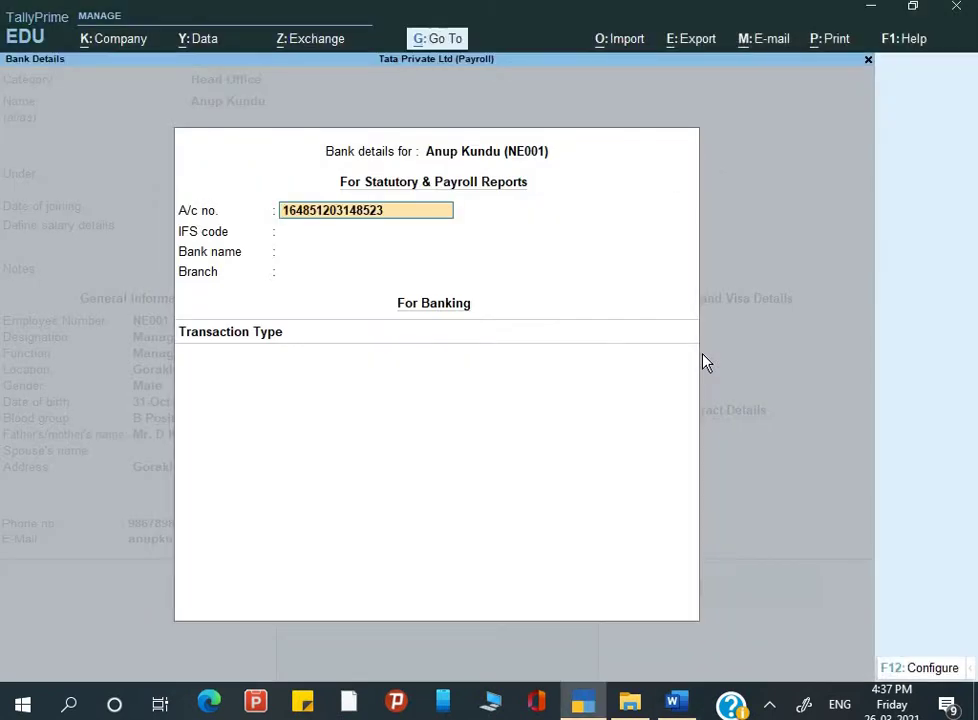
key("Return")
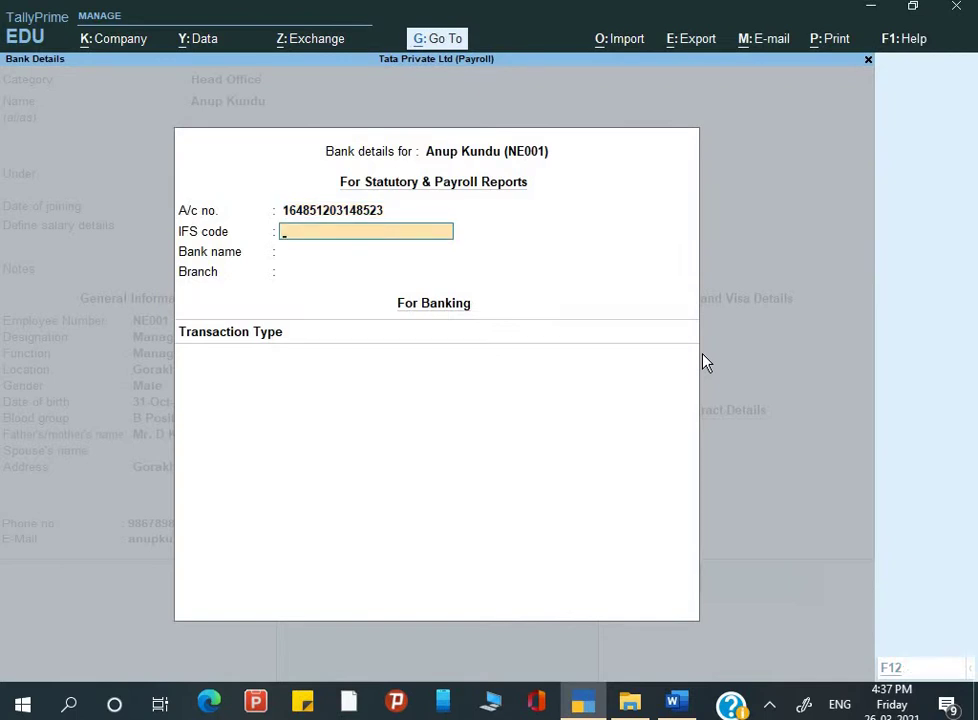
key("alt+Tab")
key("alt+Tab")
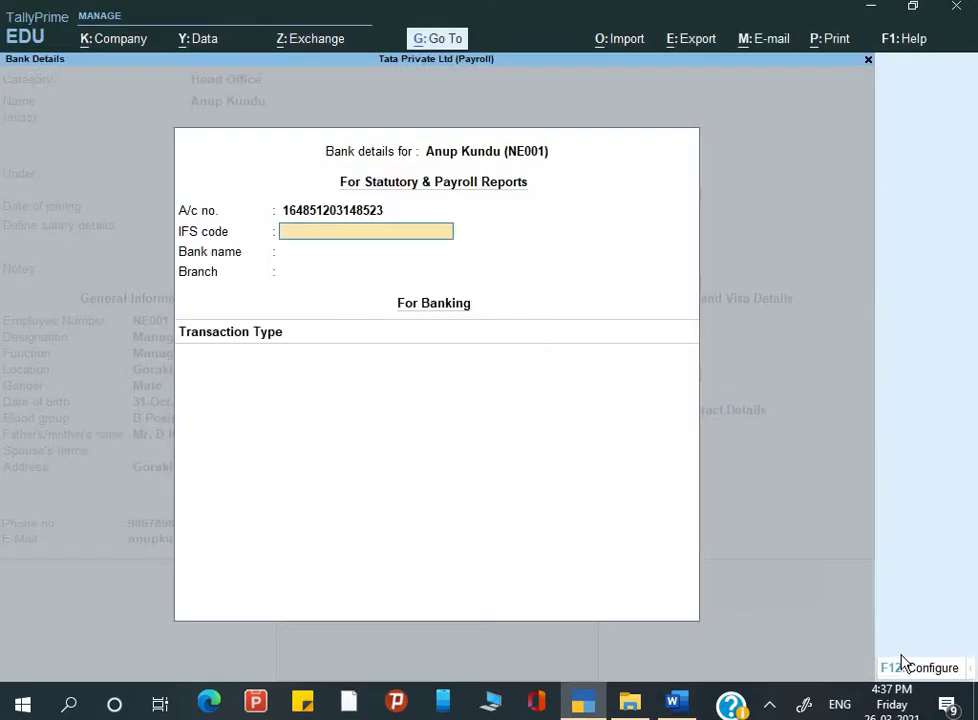
type("HDFC0000039")
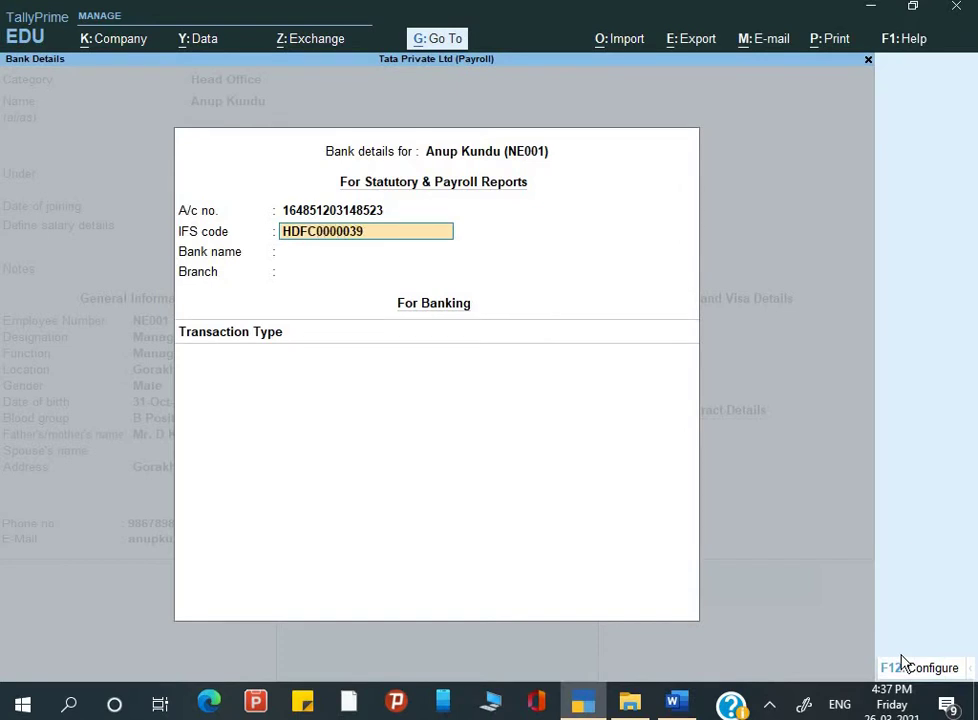
key("Return")
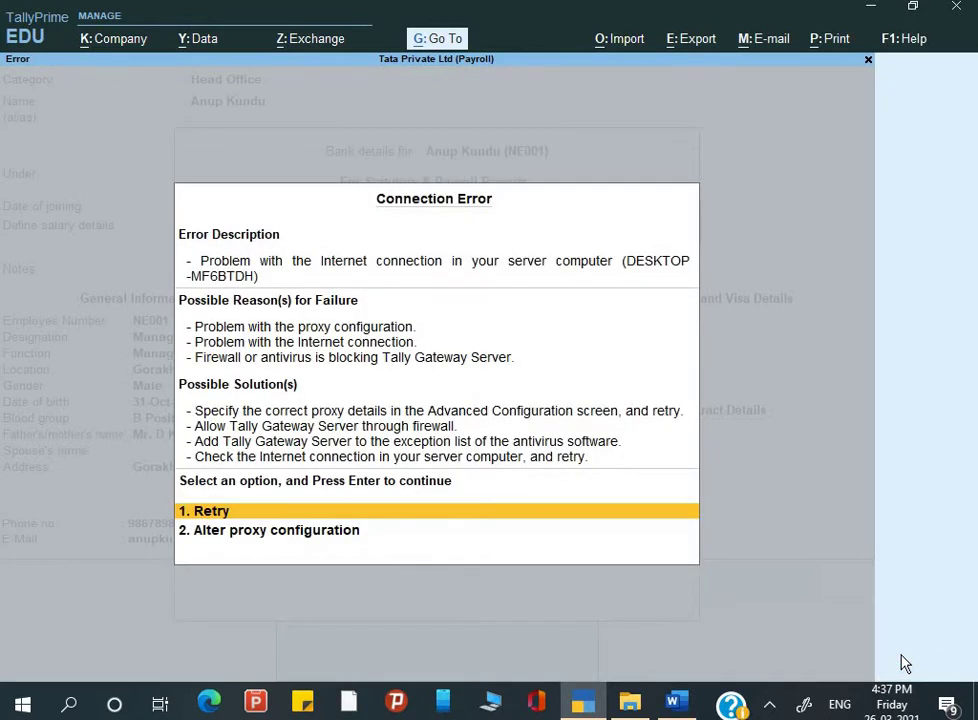
Step: Dismiss the connection error, then add HDFC as a new bank with branch Cross Mall
key("Return")
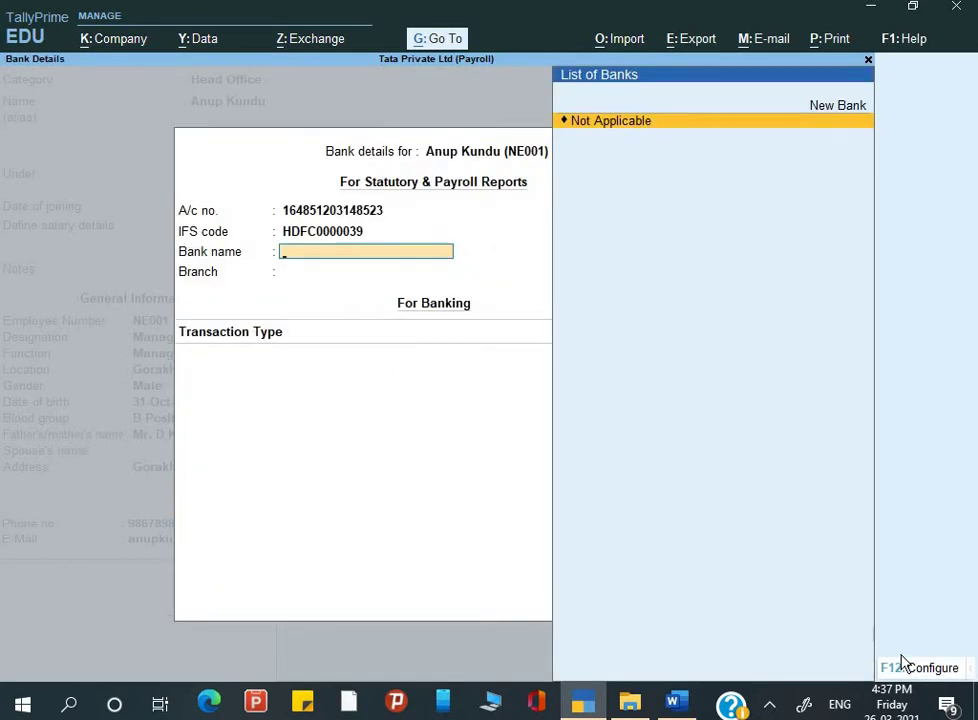
type("HDFC")
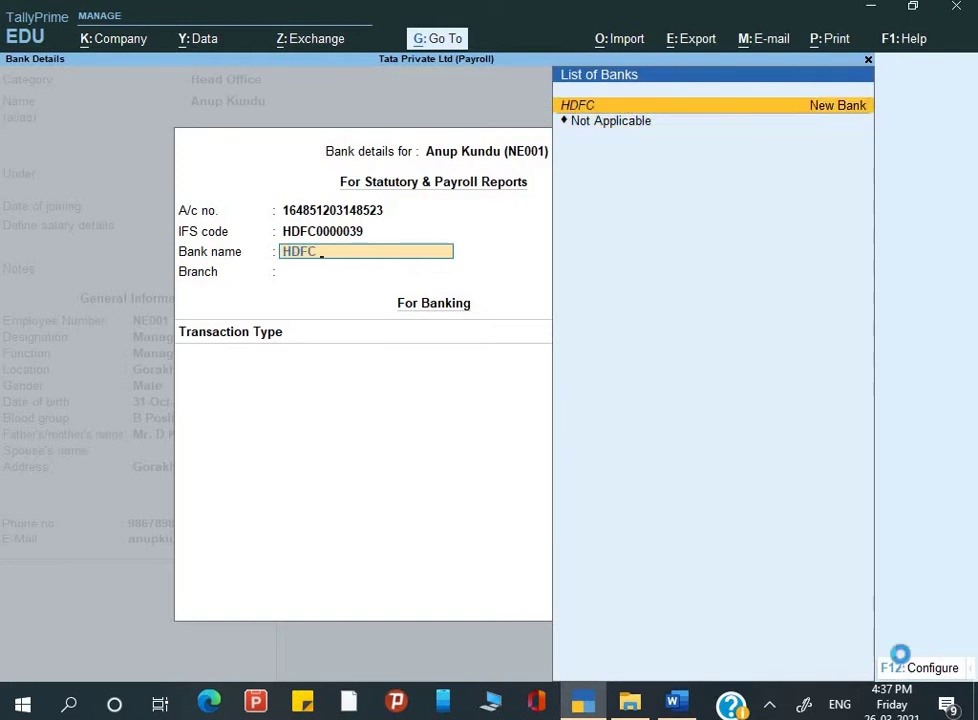
key("Return")
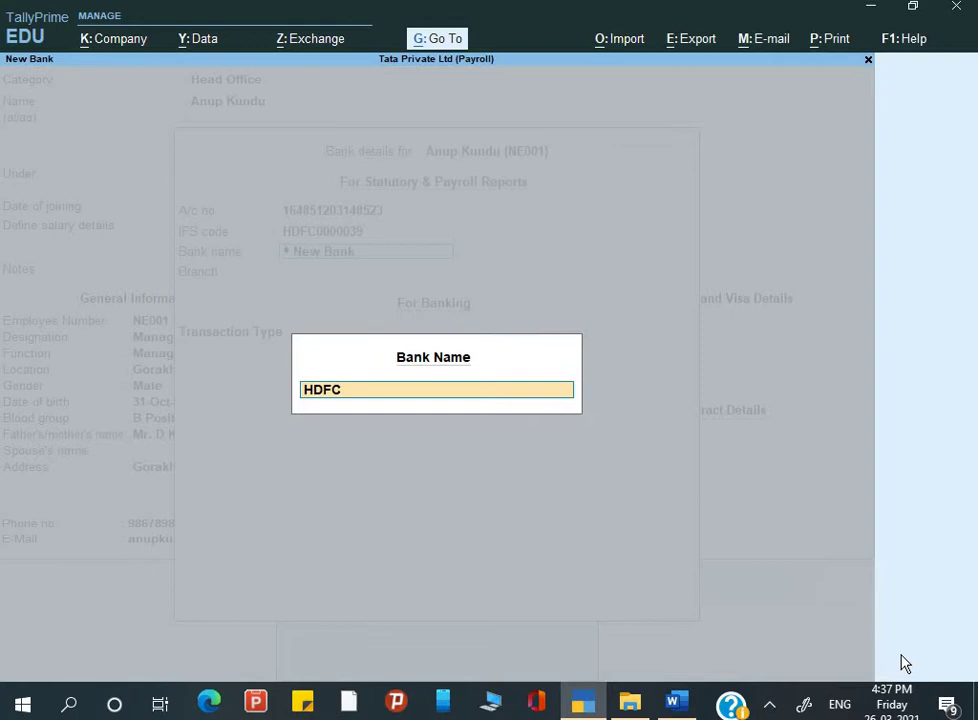
key("Return")
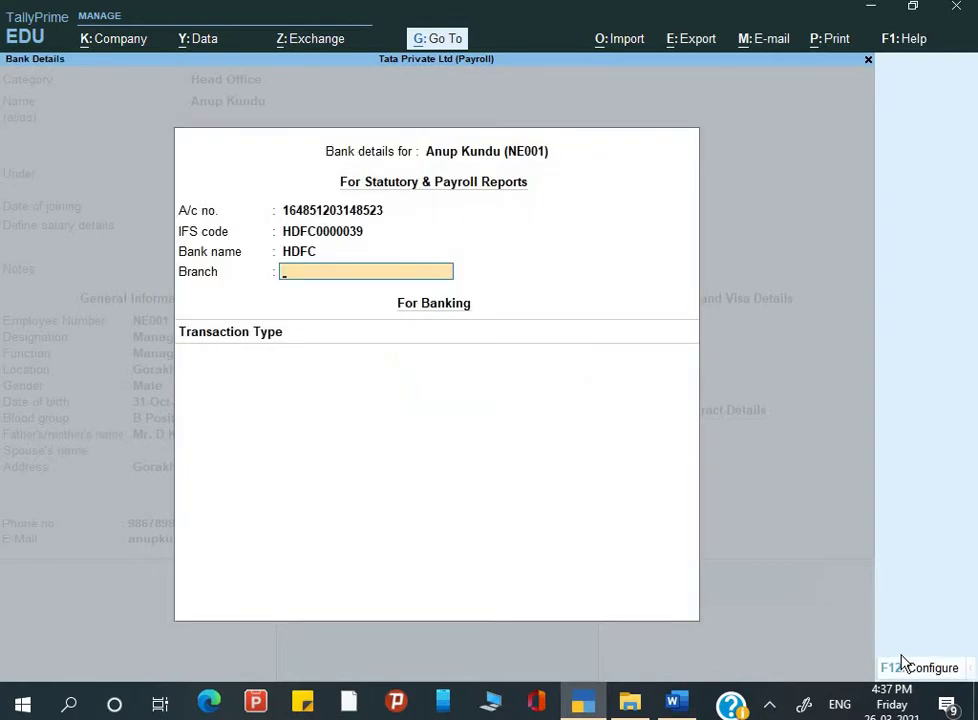
type("Cross Mall")
key("Return")
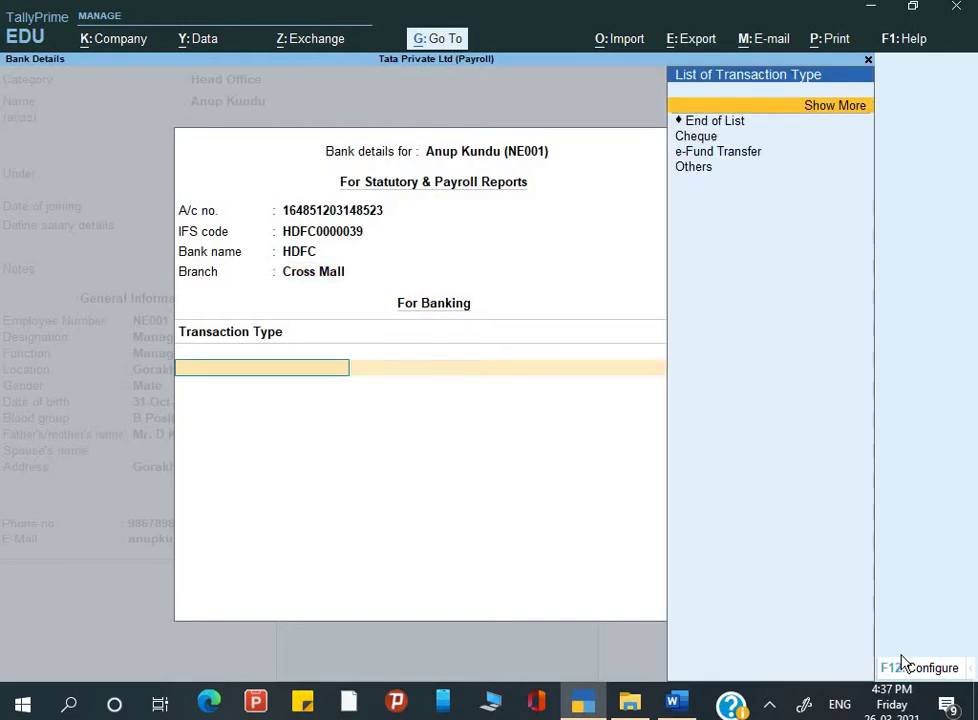
Step: Pick ECS as the transaction type, accept the bank details, and select Regular Tax Regime
key("Return")
key("Down")
key("Down")
key("Down")
key("Down")
key("Down")
key("Down")
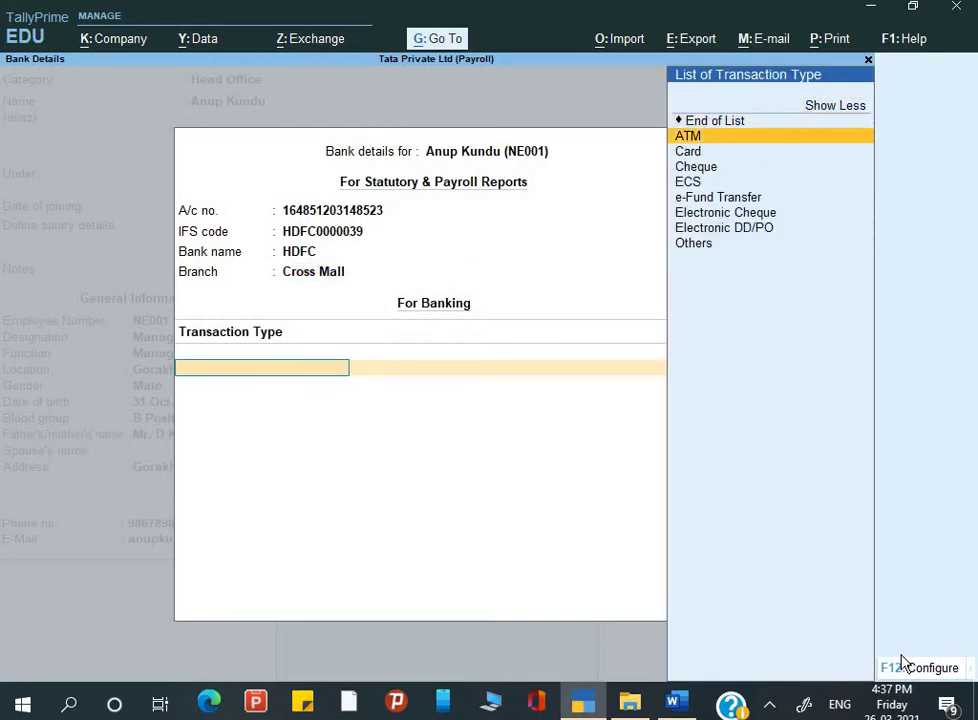
key("Up")
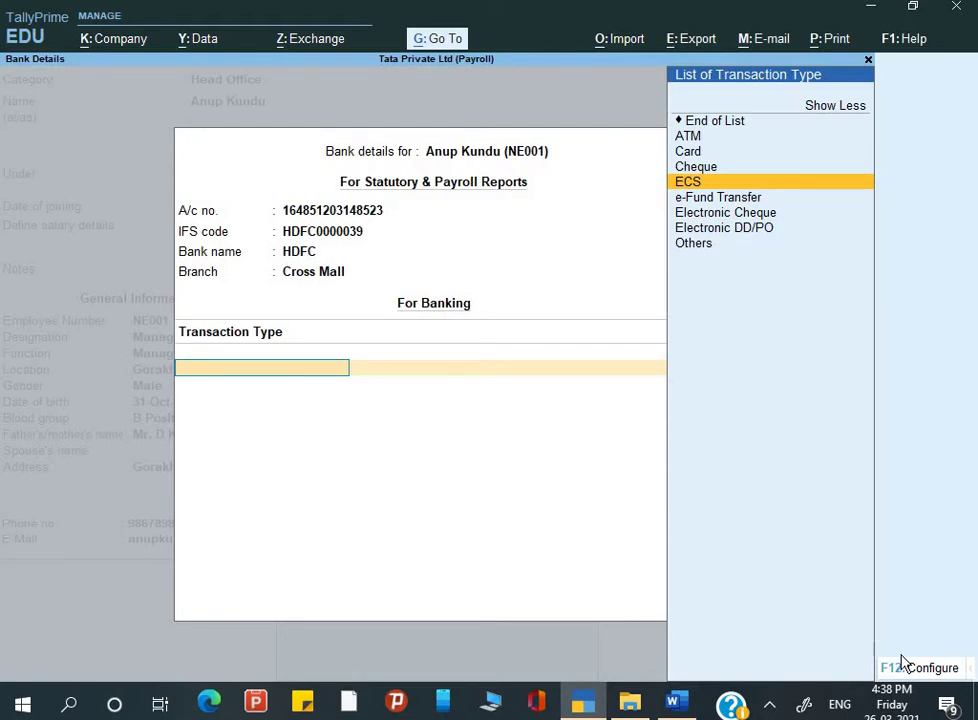
key("ctrl+a")
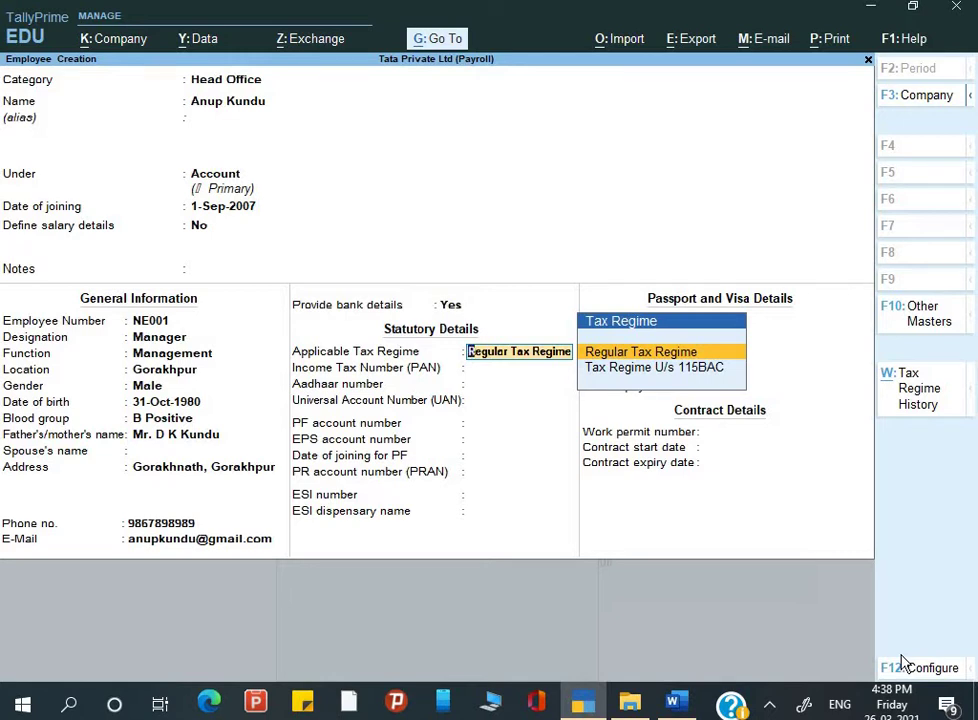
key("Return")
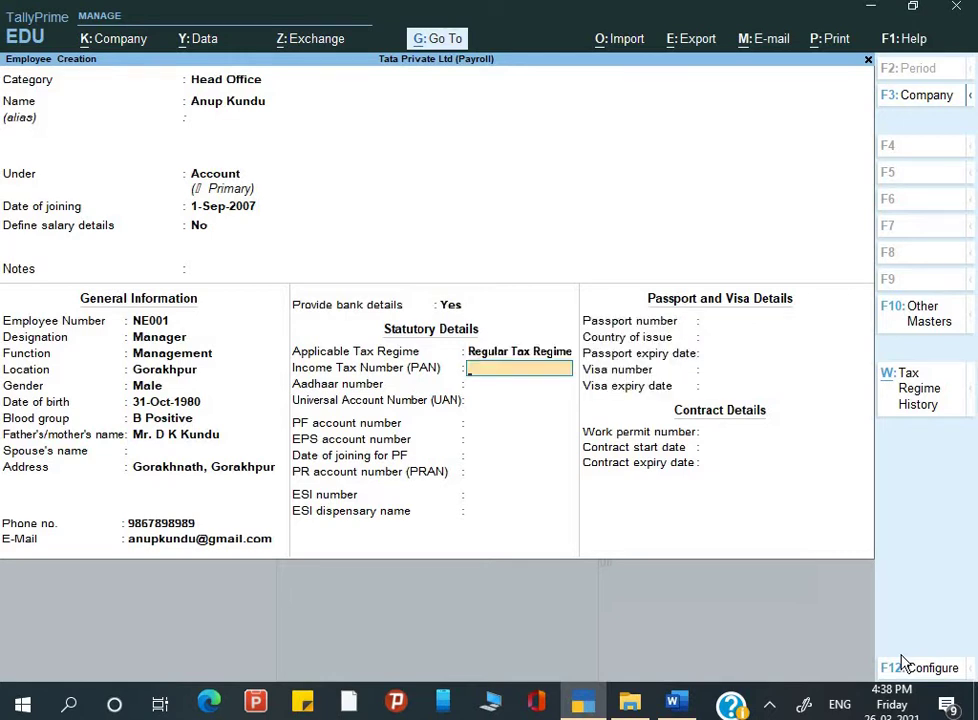
Step: Enter the employee's PAN, leave Aadhaar and UAN blank, and switch to the Word document
key("Return")
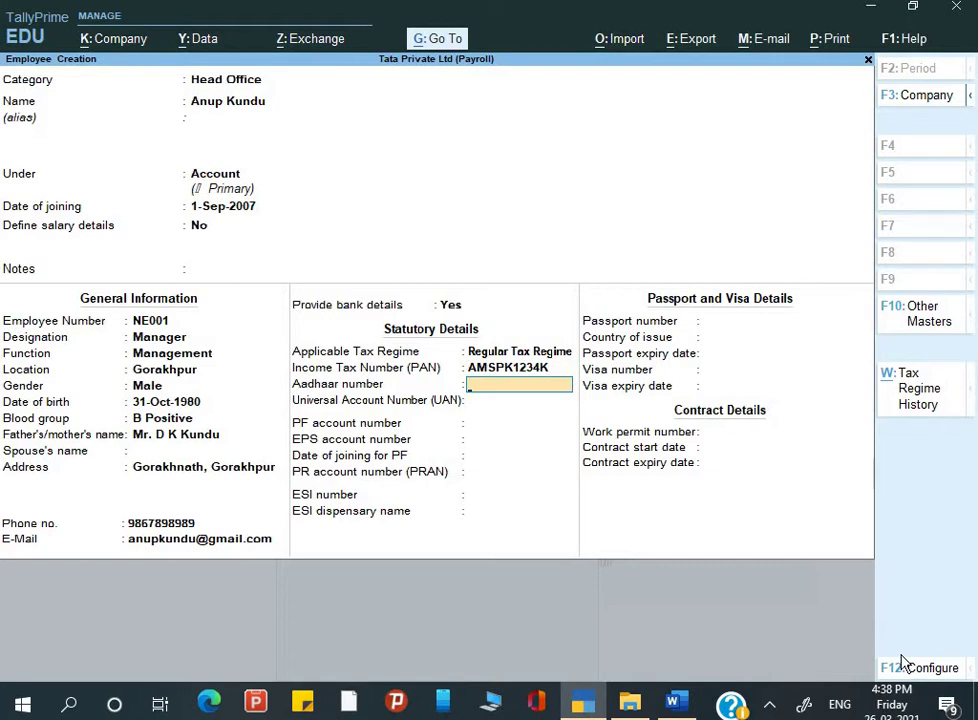
key("Return")
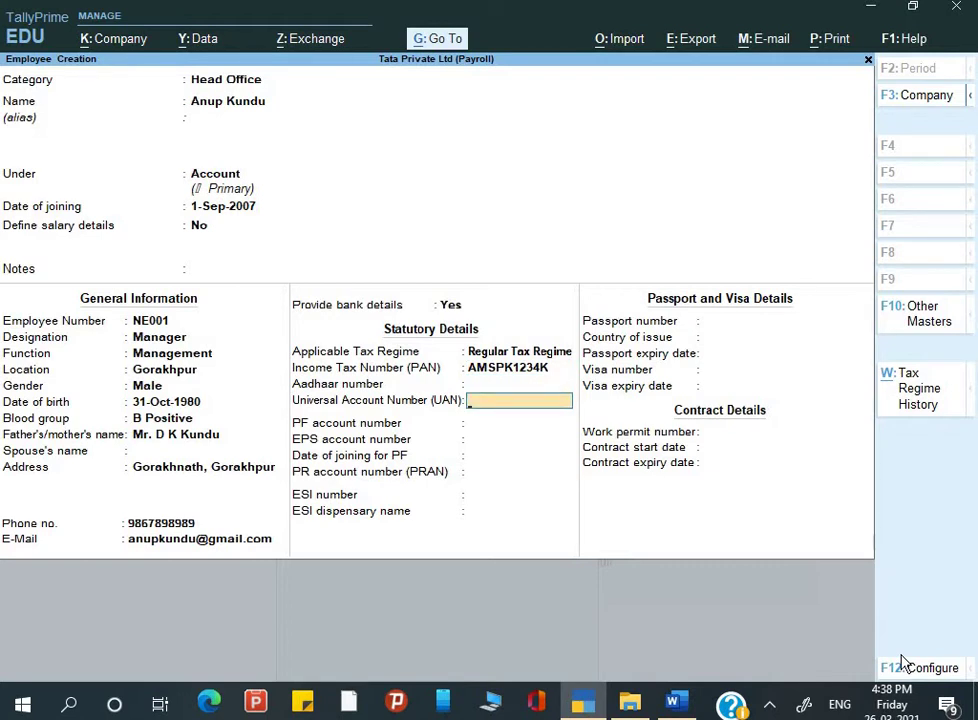
key("Return")
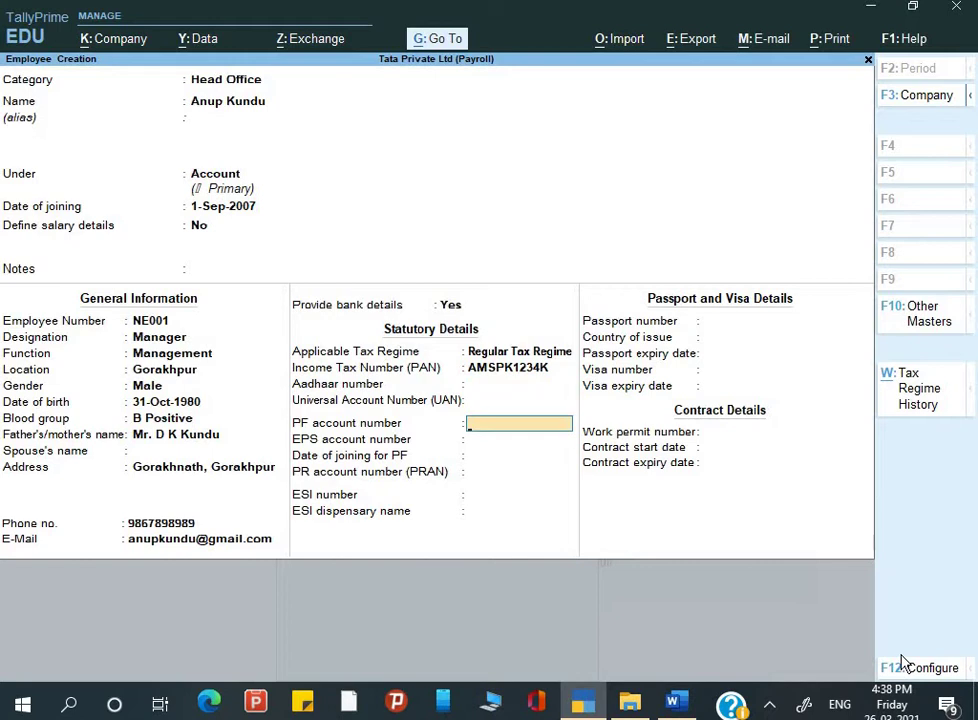
key("alt+Tab")
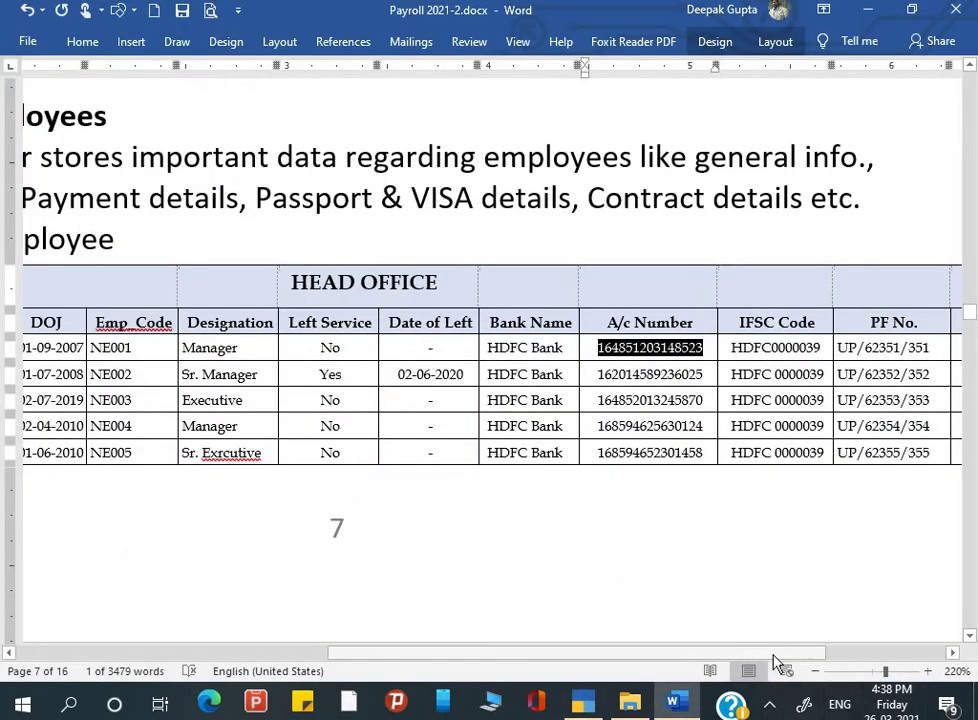
Step: Scroll the Word payroll table and select the first employee's PF number
left_click_drag(775, 658, 833, 665)
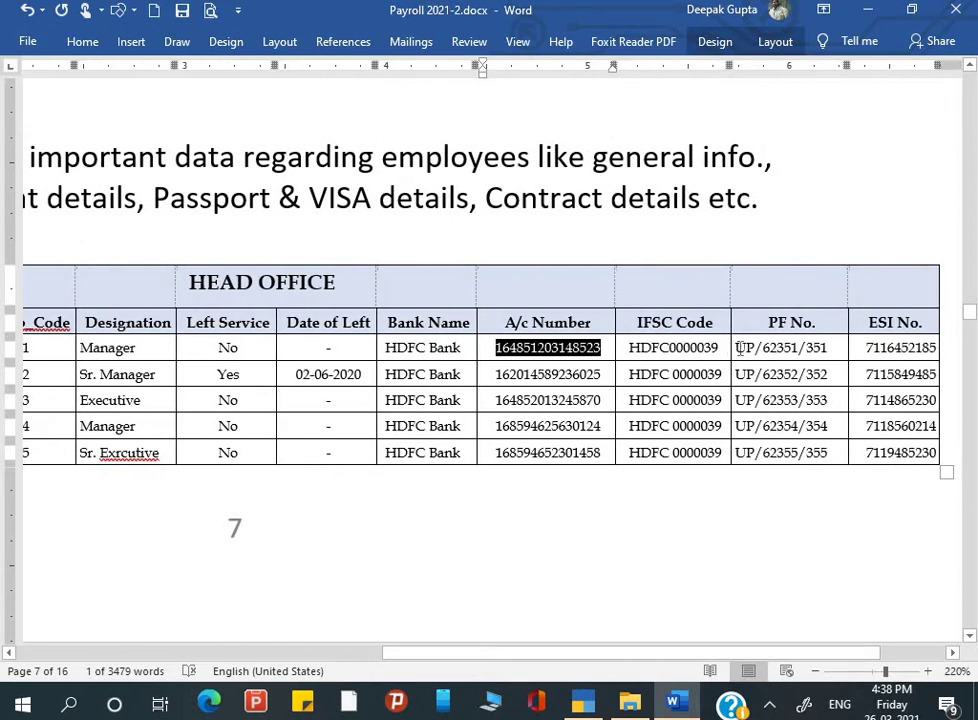
left_click_drag(736, 348, 838, 348)
key("ctrl+c")
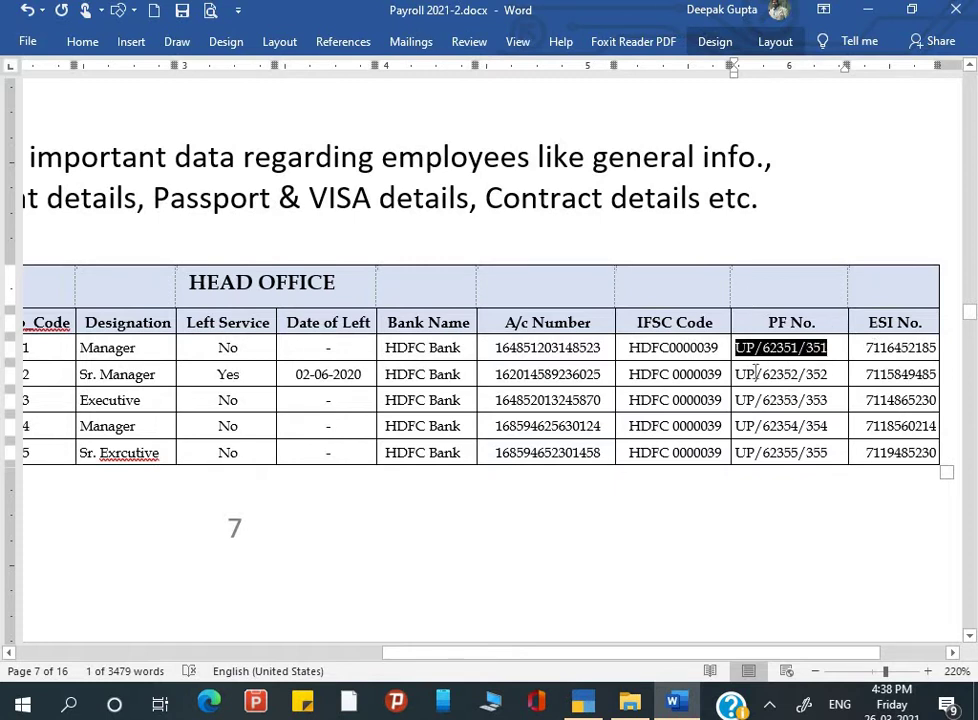
Step: Fill the PF and EPS account numbers and PF joining date 1-Sep-07, leaving PRAN blank
key("alt+Tab")
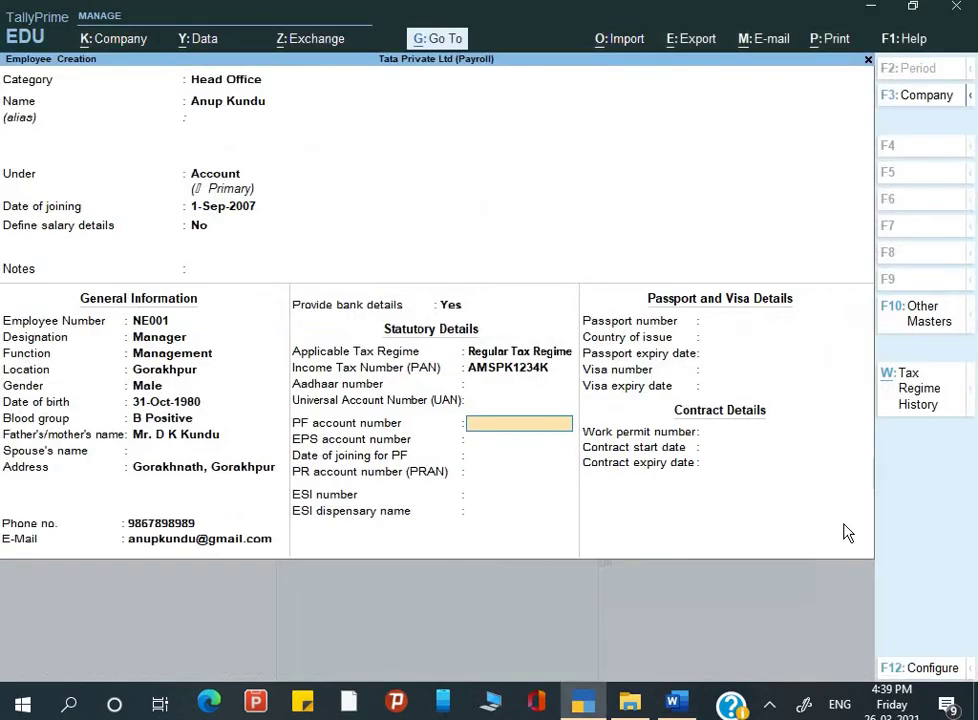
key("ctrl+v")
key("Return")
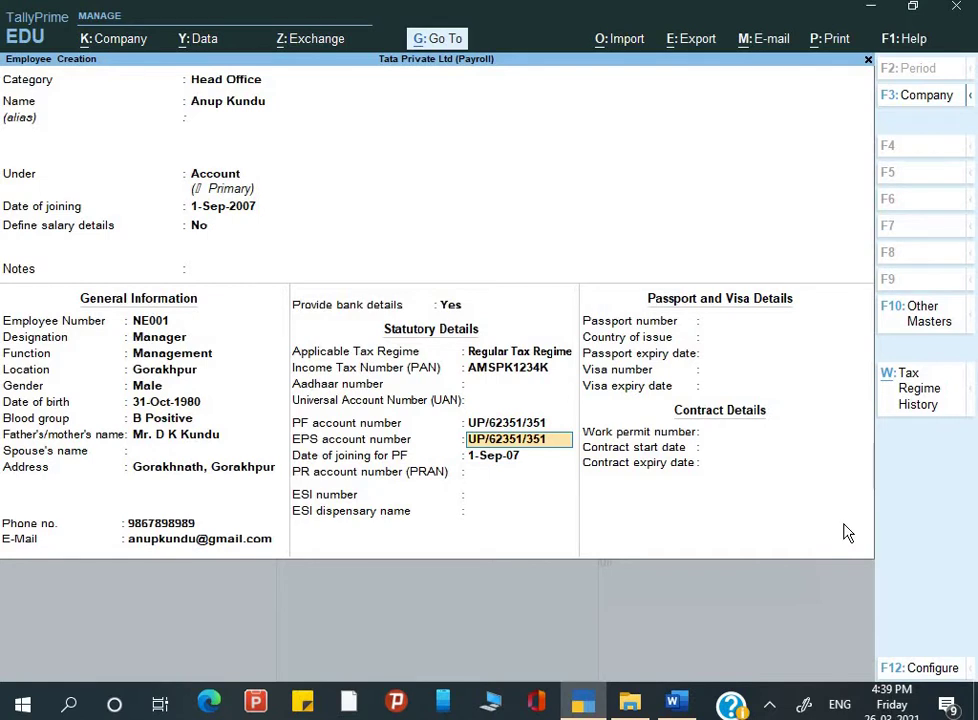
key("Return")
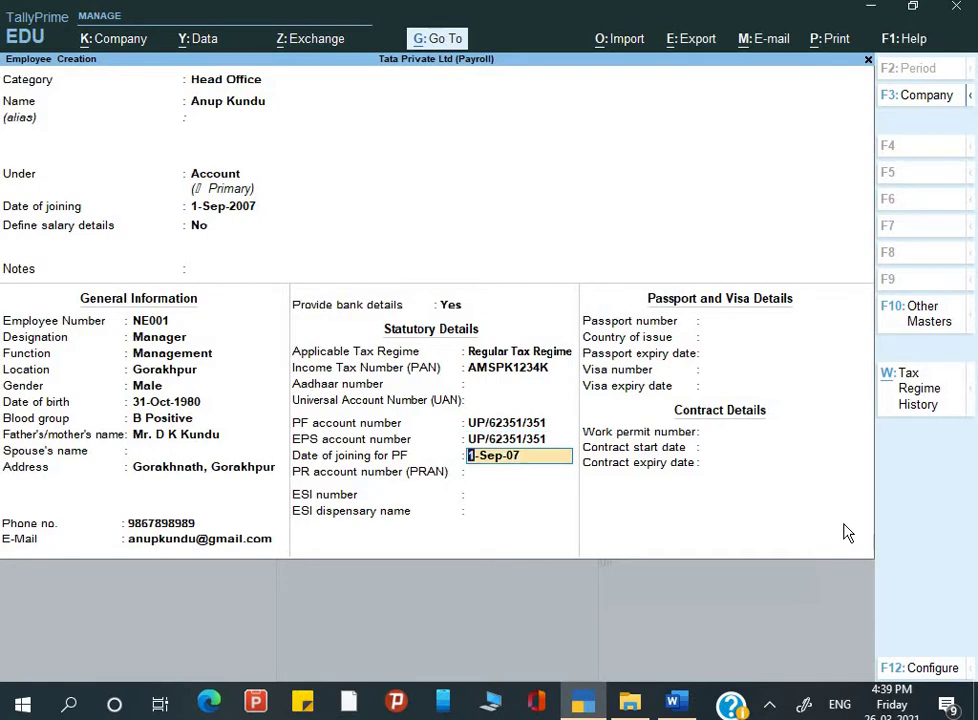
left_click(540, 478)
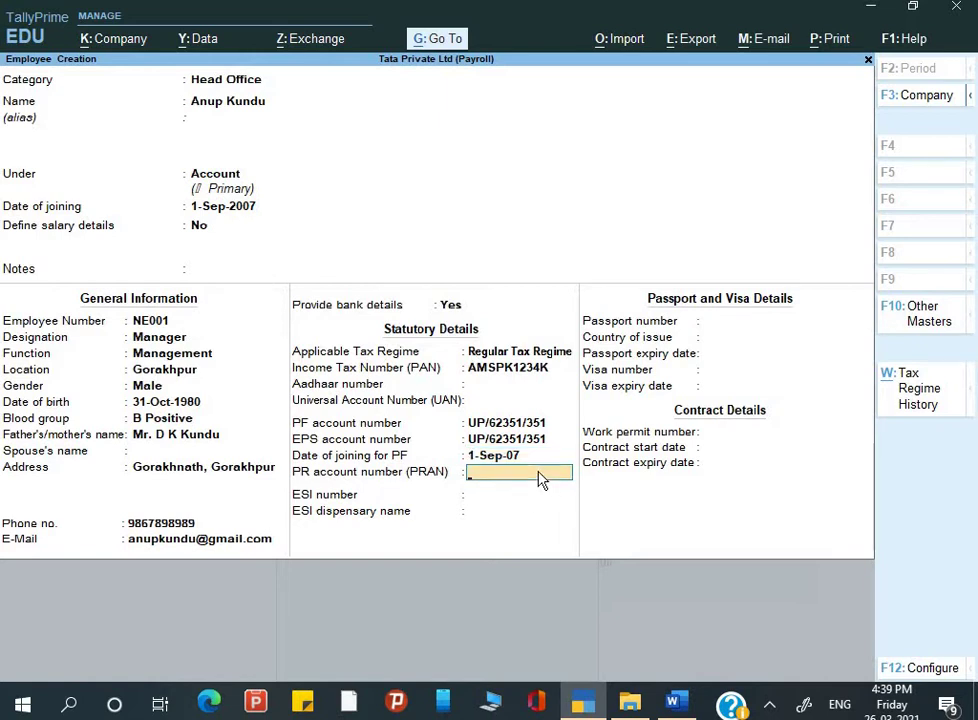
key("Return")
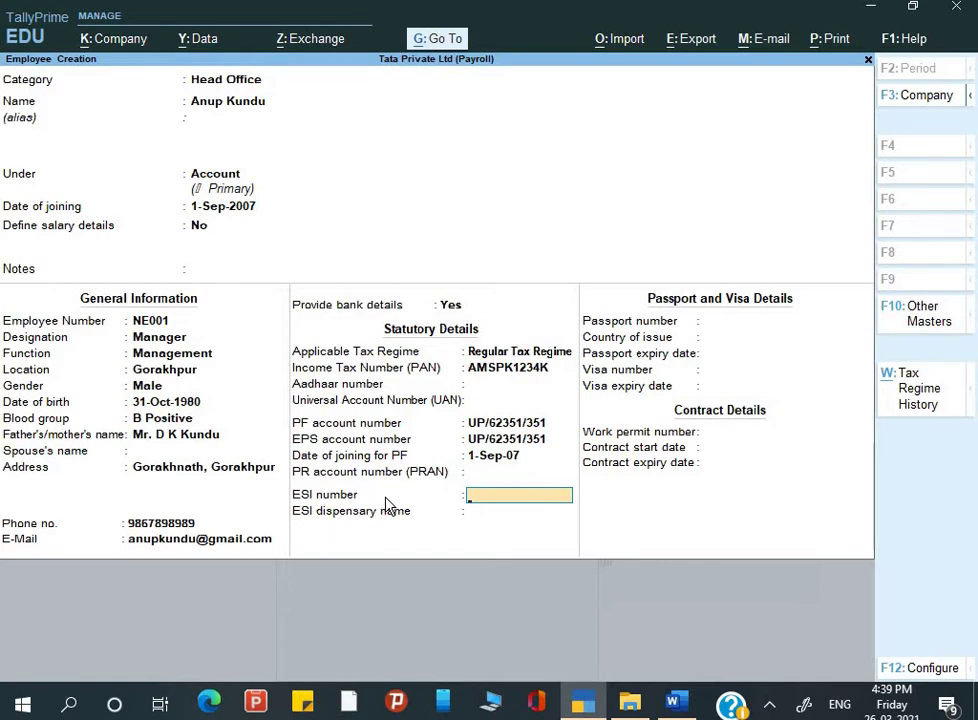
Step: Copy the first employee's ESI number from the Word payroll table
key("alt+Tab")
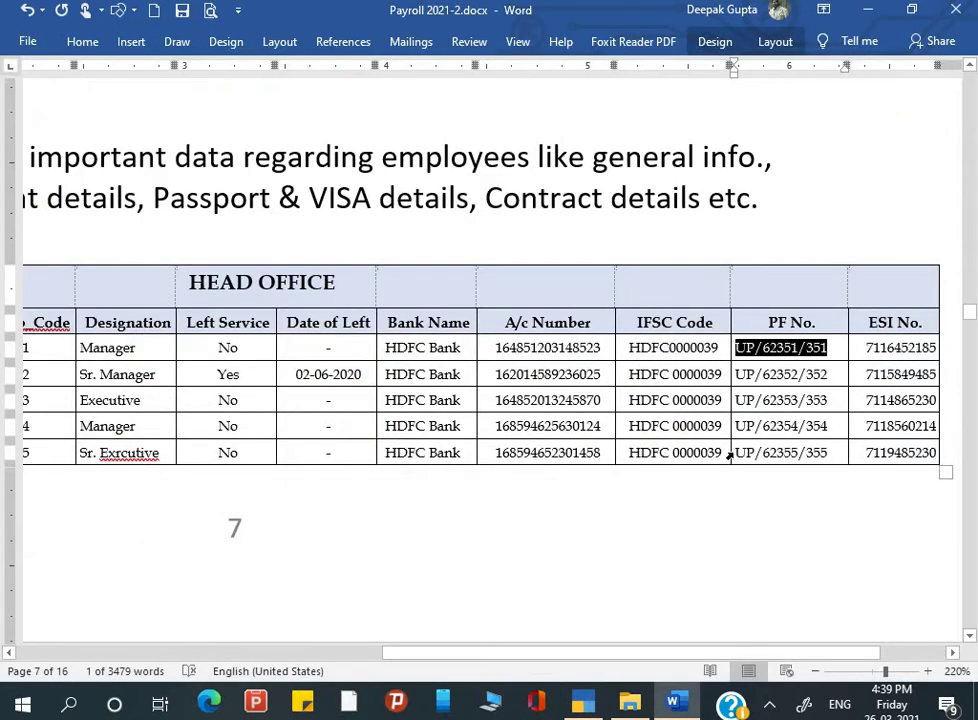
left_click_drag(865, 347, 937, 348)
key("ctrl+c")
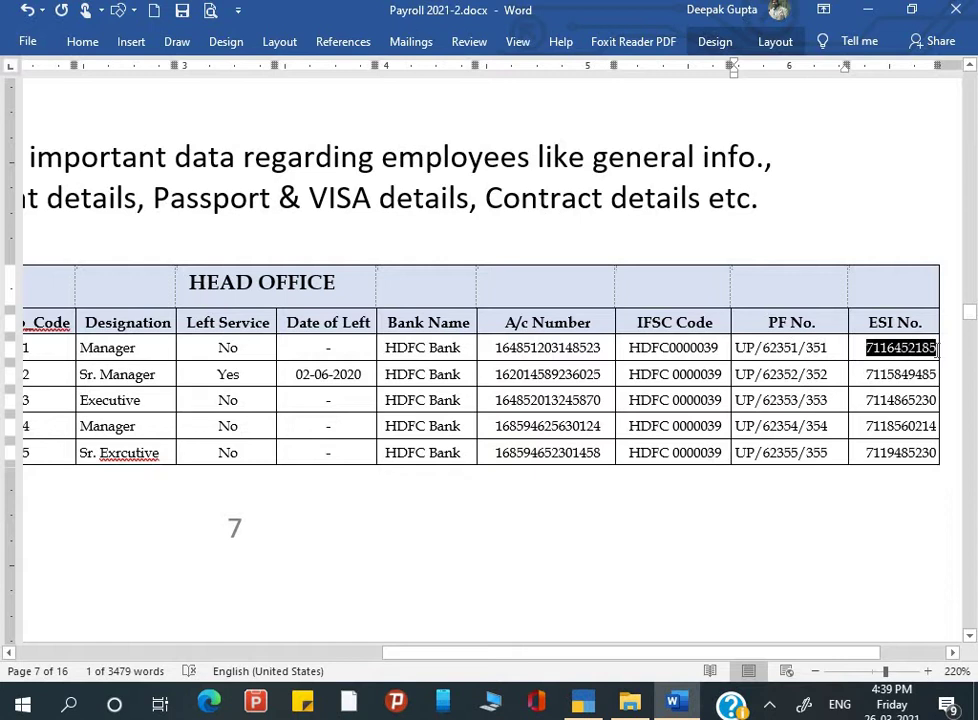
key("alt+Tab")
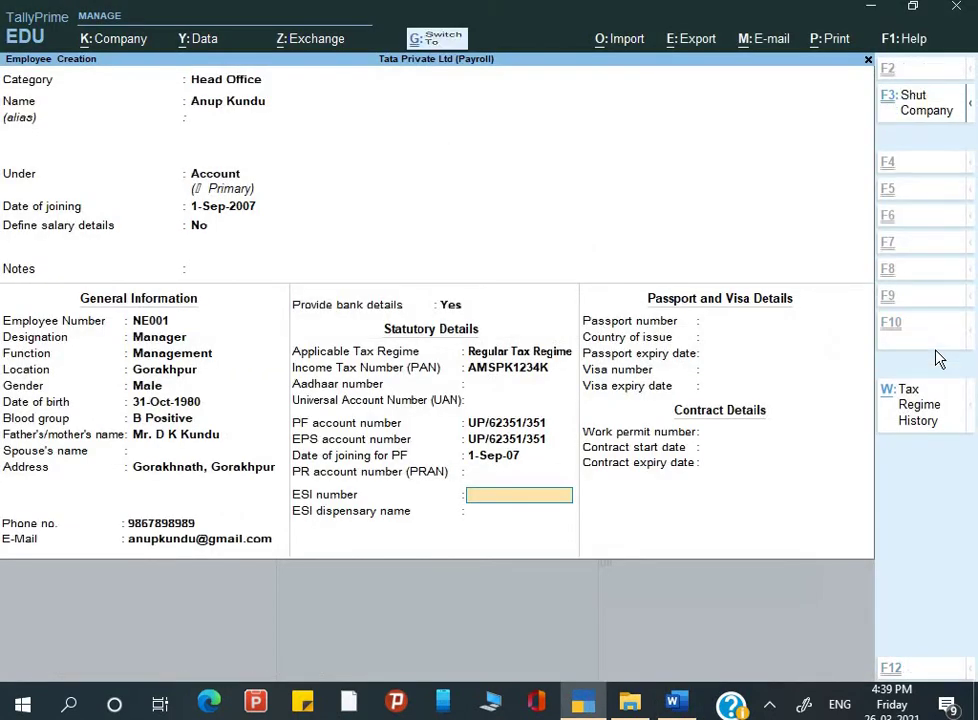
Step: Paste the ESI number and leave passport, visa, work permit and contract start fields blank
key("ctrl+v")
key("Return")
key("Return")
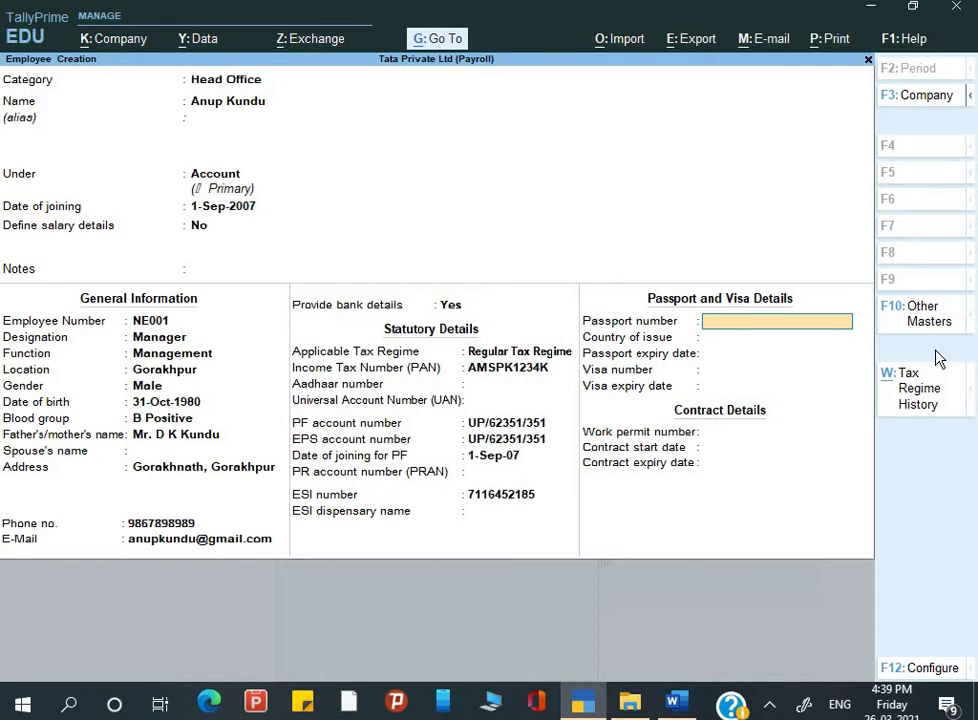
key("Return")
key("Return")
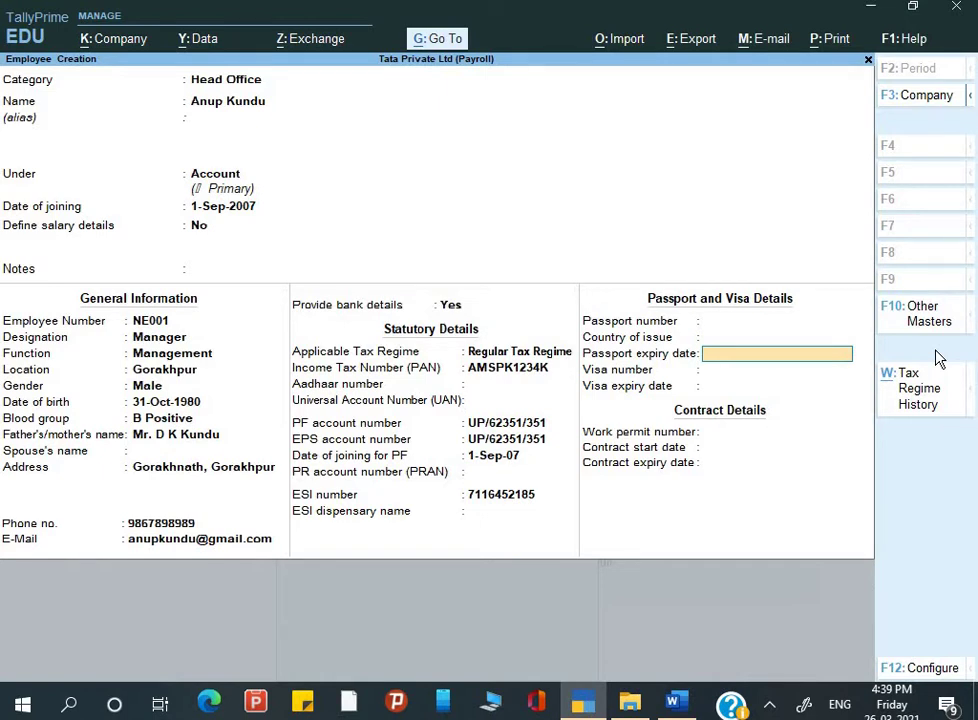
key("Return")
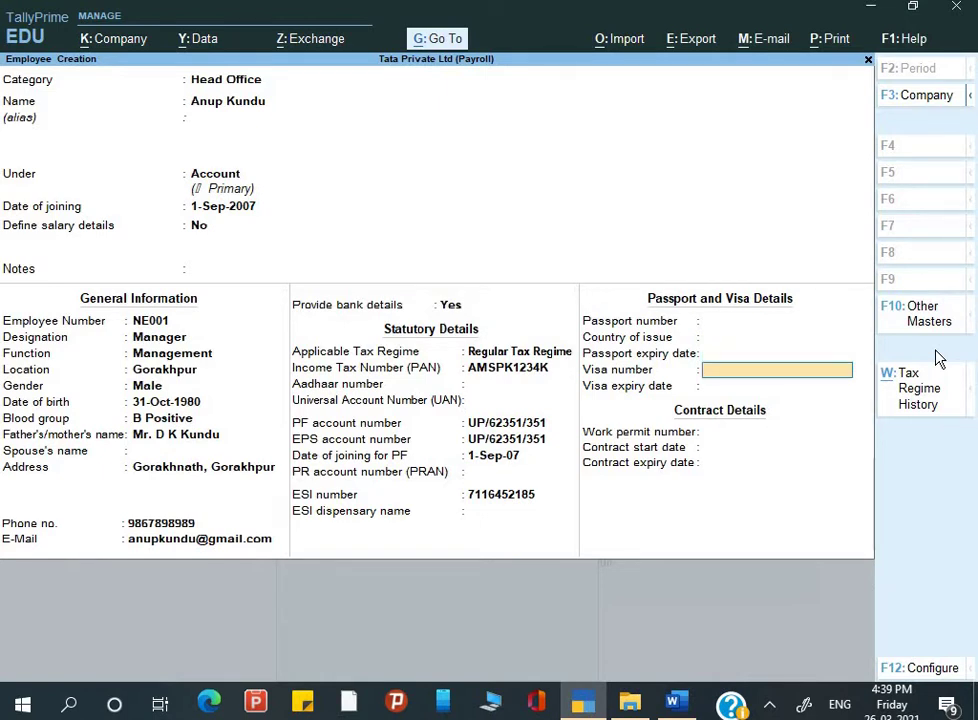
key("Return")
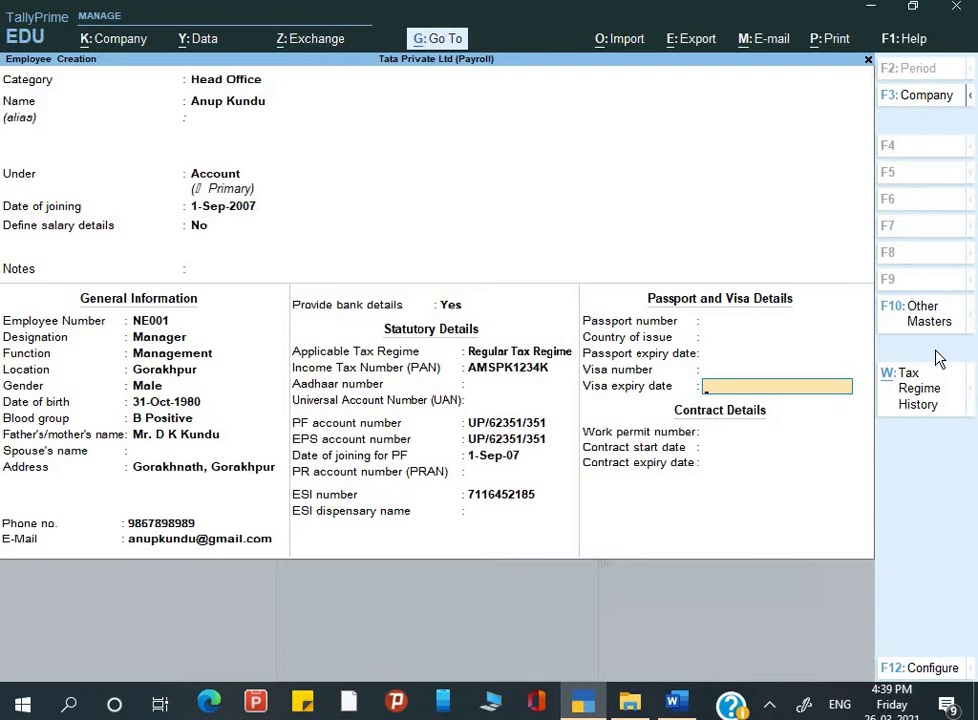
key("Return")
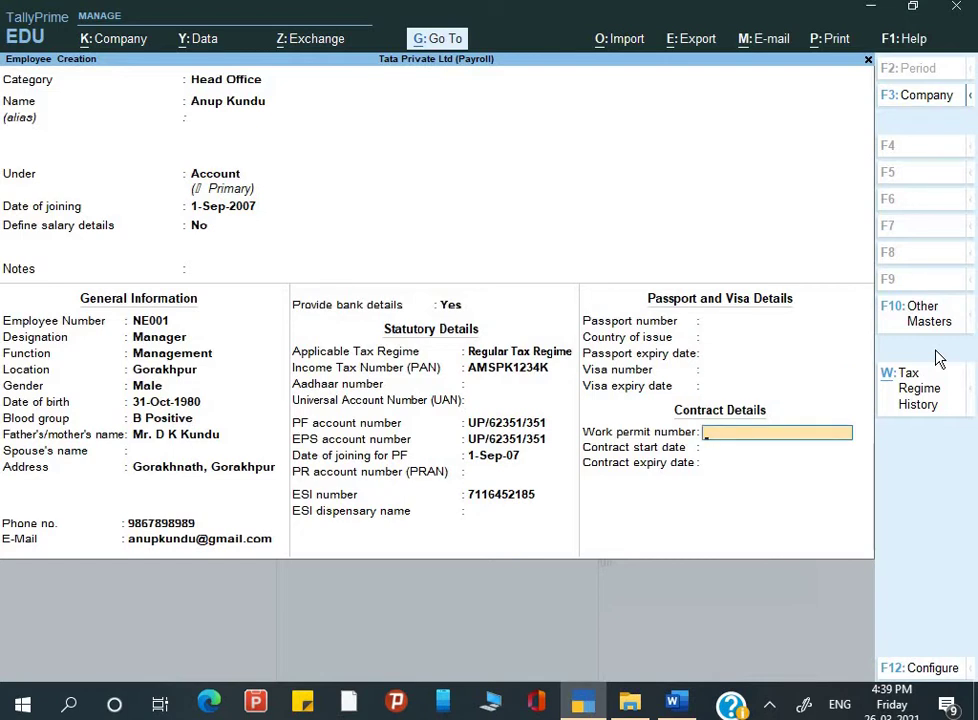
key("Return")
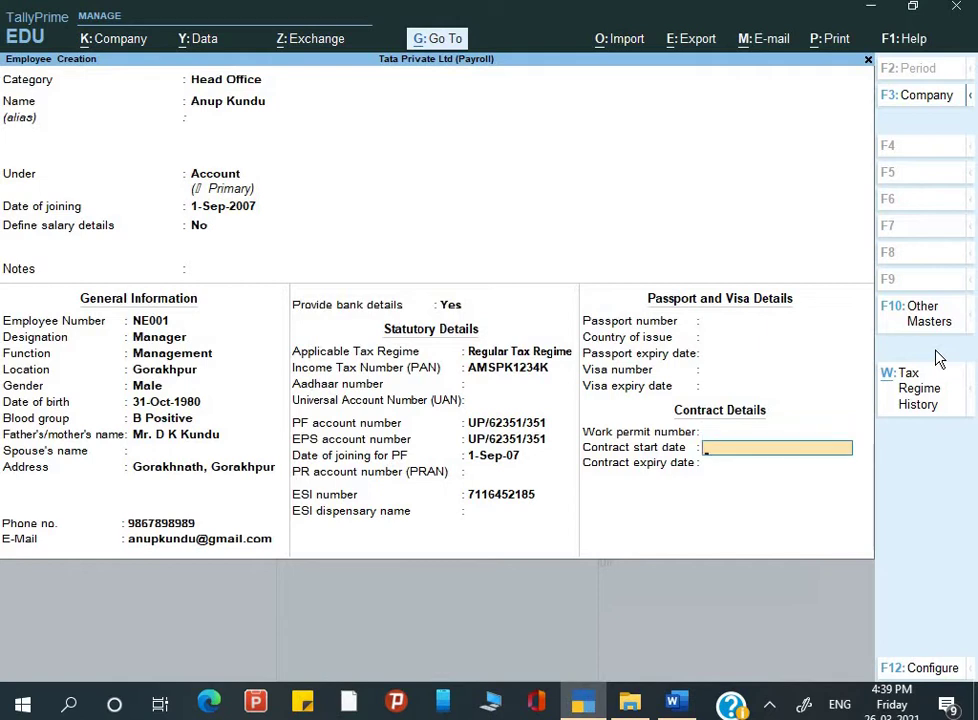
key("Return")
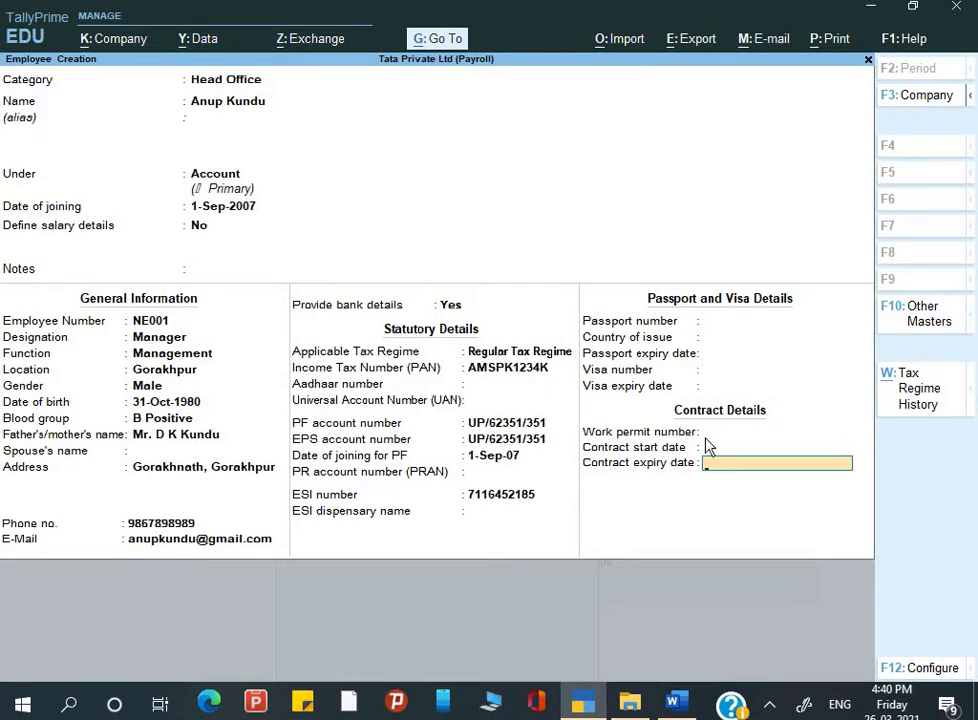
Step: Review the F12 configuration options, then finish the employee form and bring up the Accept prompt
key("F12")
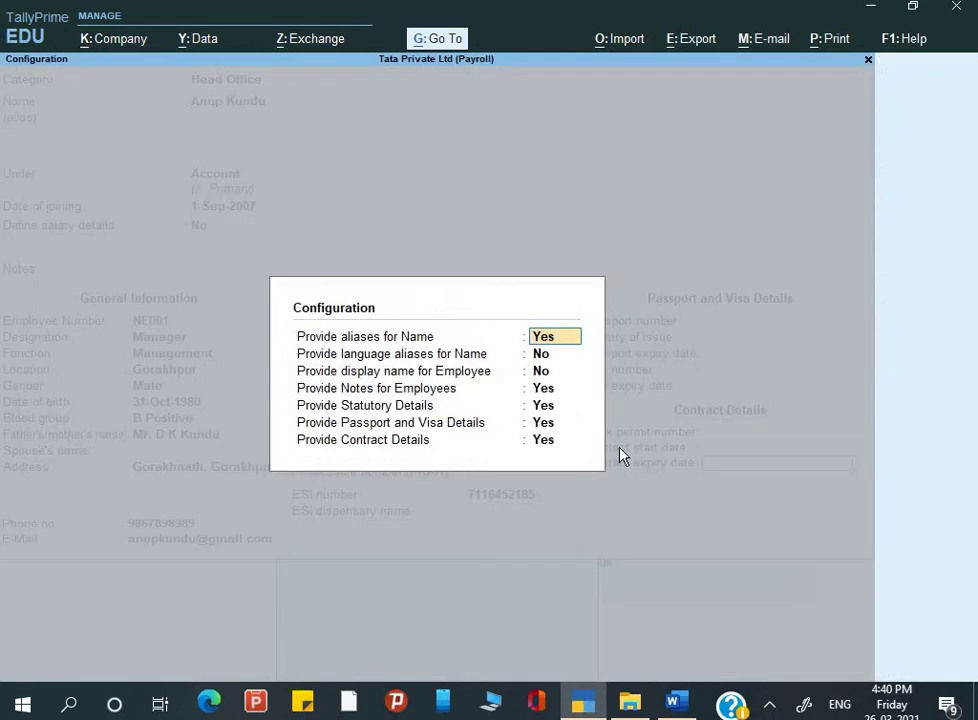
key("Down")
key("Down")
key("Down")
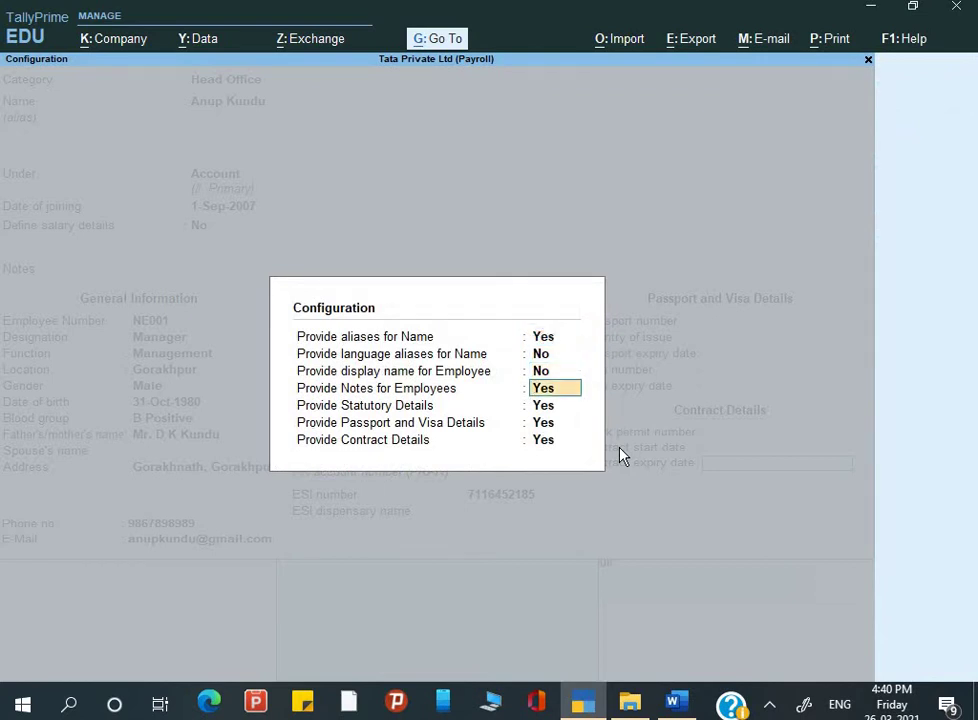
key("Down")
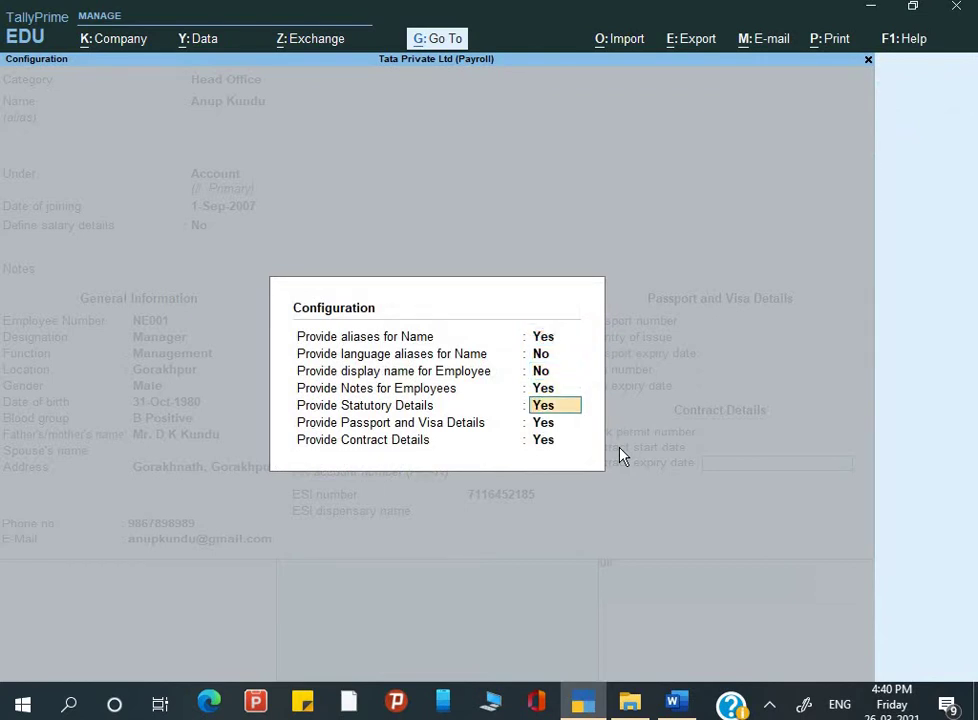
key("Down")
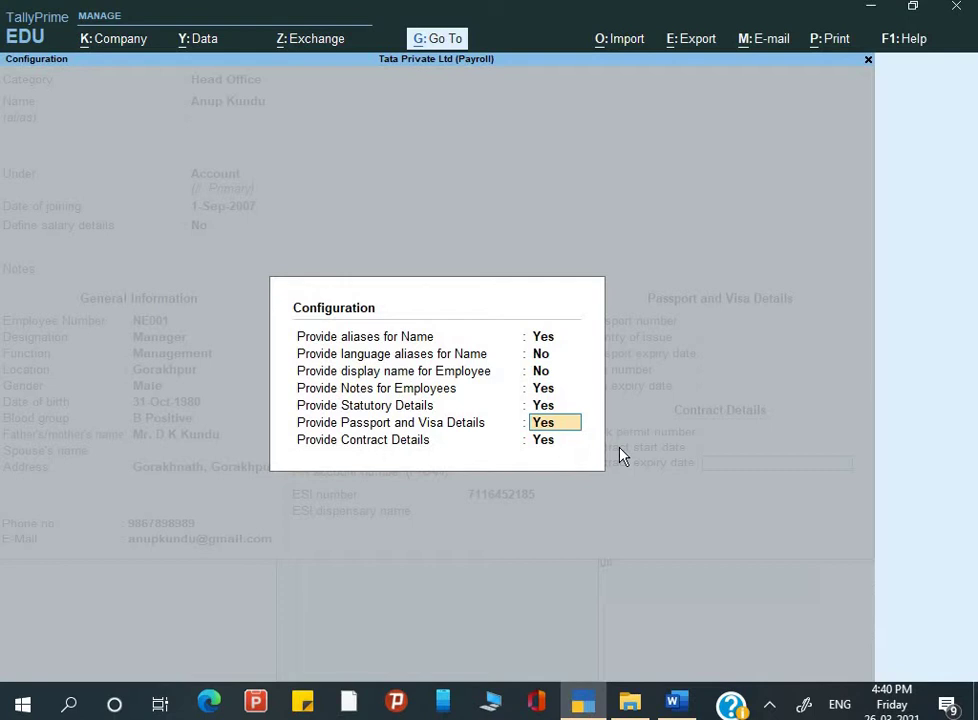
key("Down")
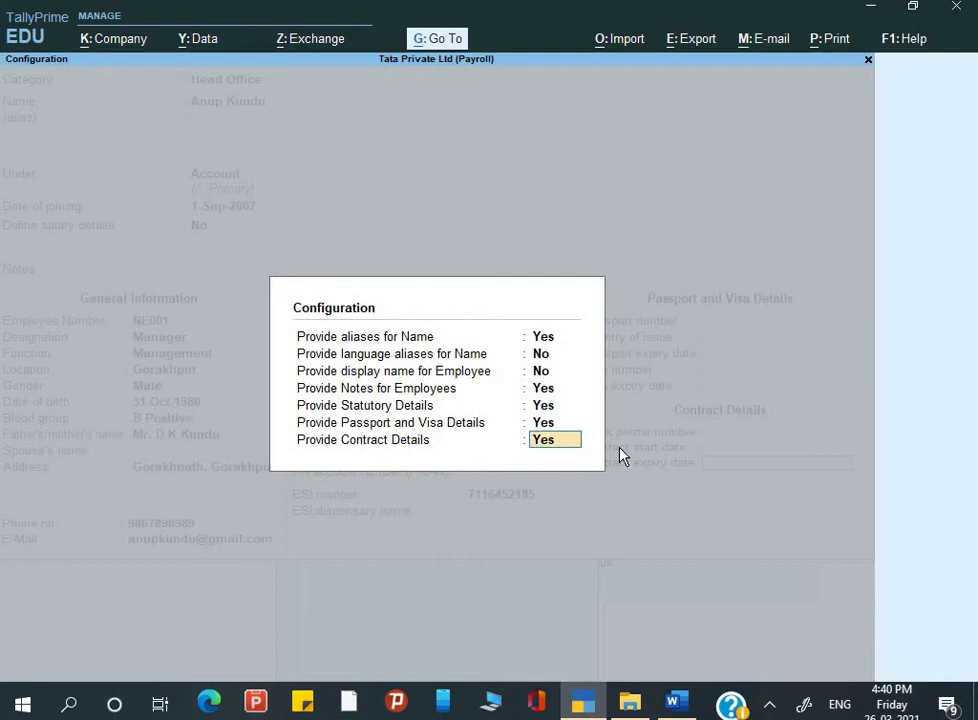
key("Return")
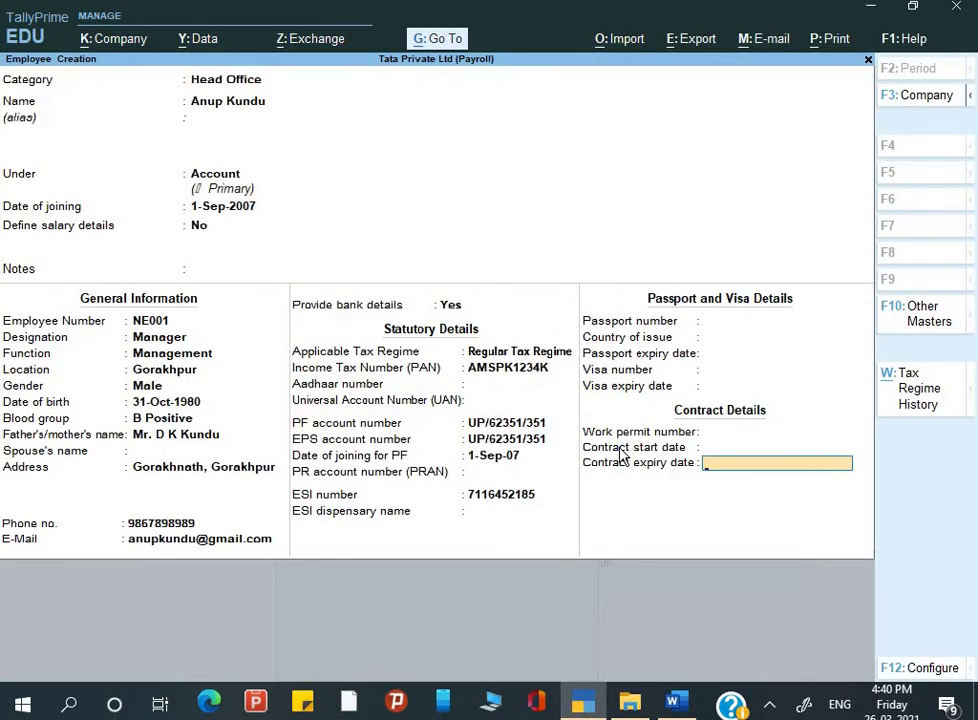
key("Return")
left_click(618, 448)
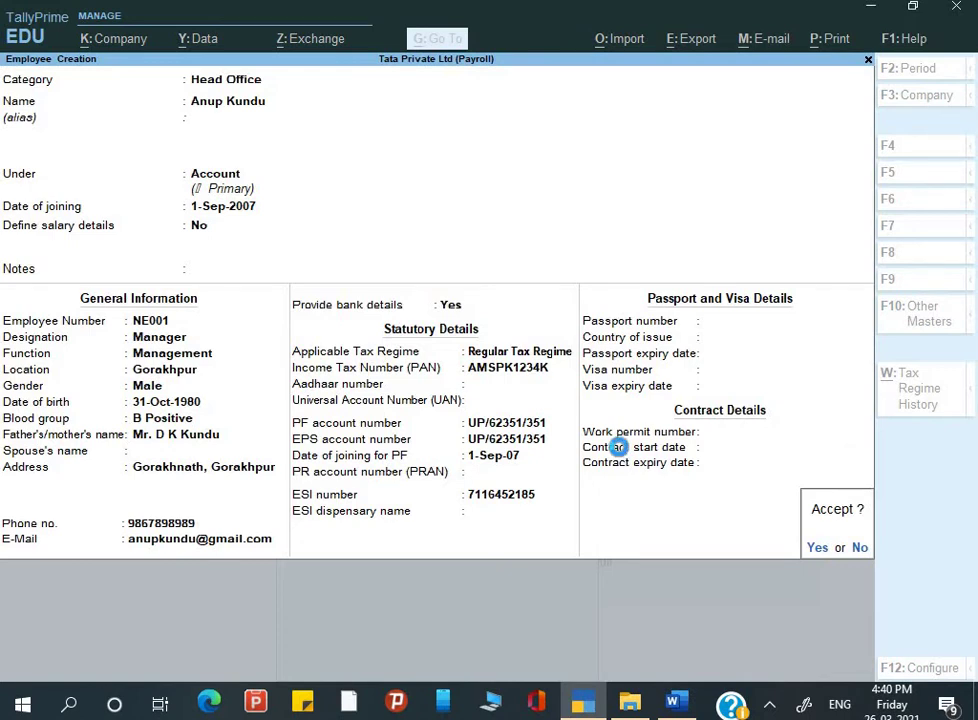
Step: Accept the employee record, then check the bank and ESI columns in Word's payroll table
key("y")
key("alt+Tab")
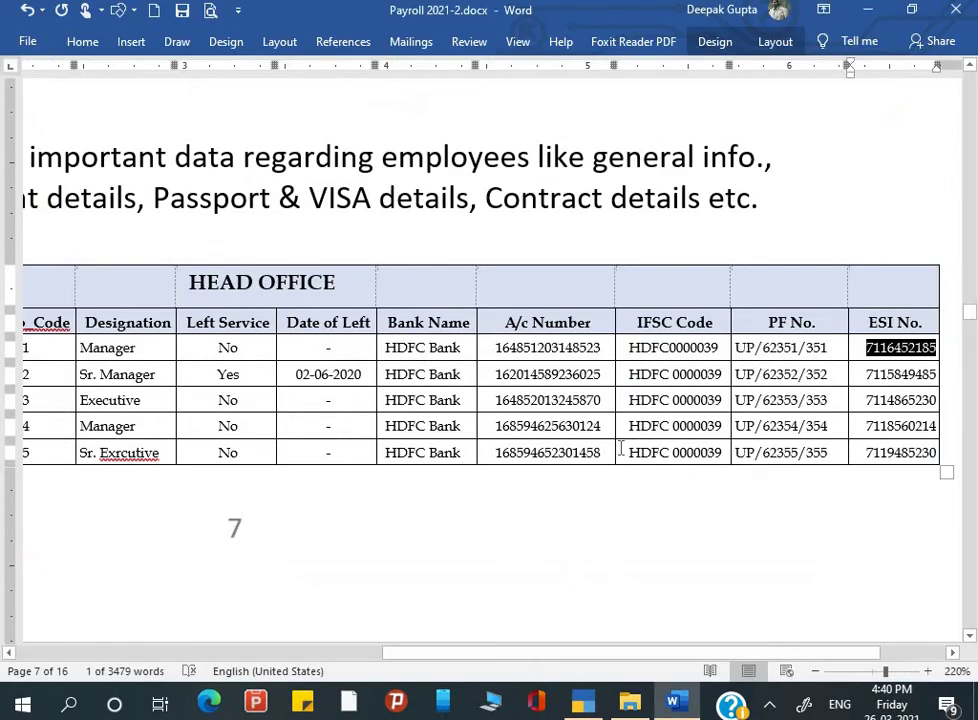
scroll(279, 437, "right", 4)
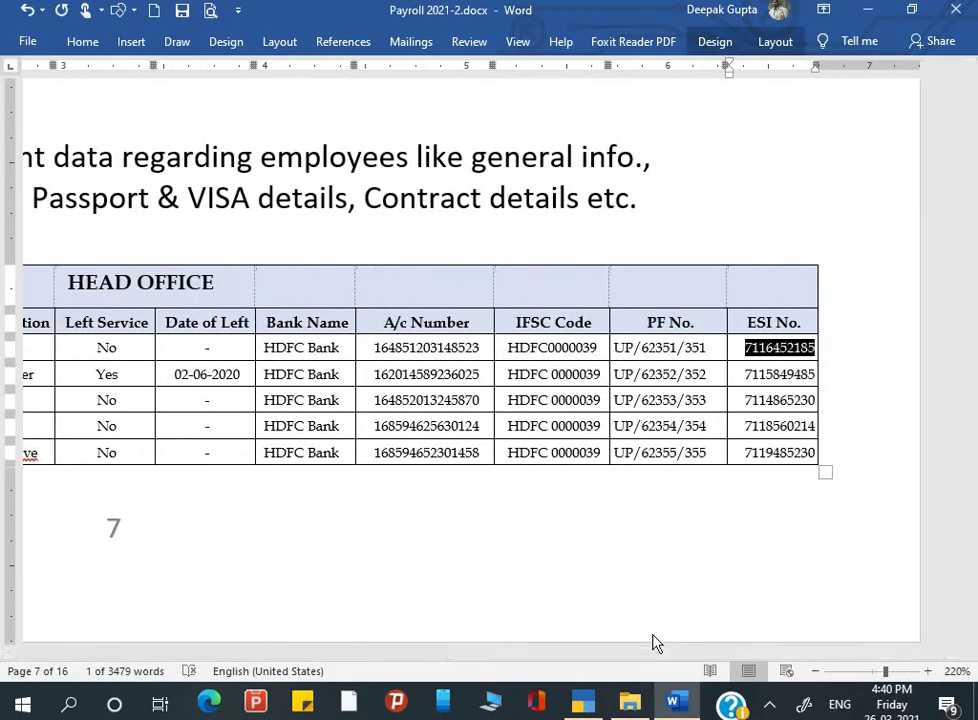
left_click_drag(656, 652, 301, 648)
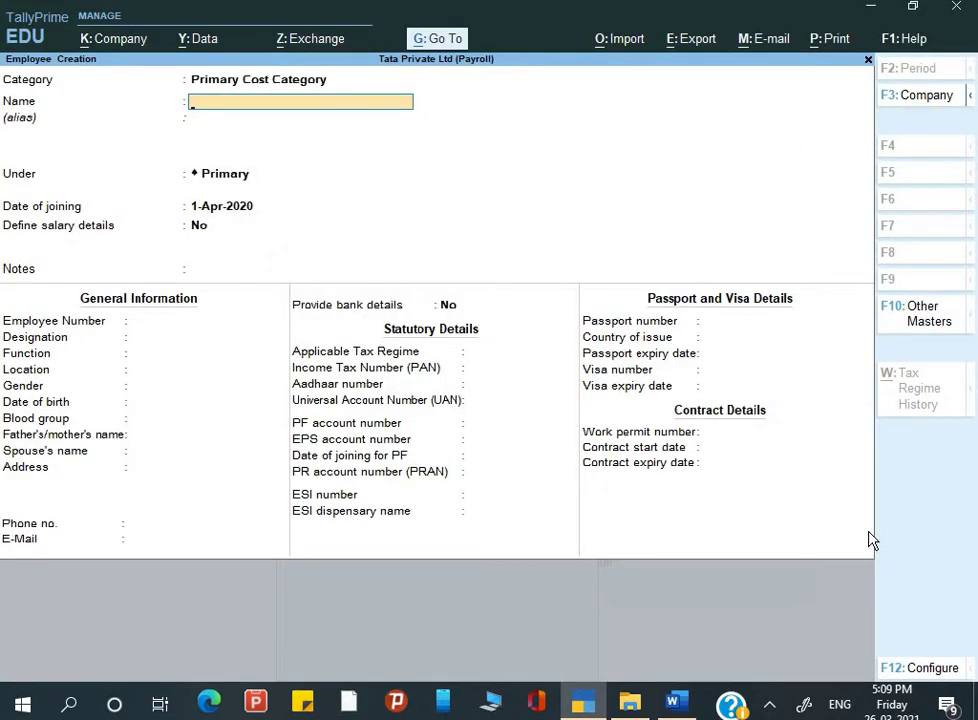
Step: Open Alter > Employee from the Gateway of Tally and browse the saved employees list
key("Escape")
key("Escape")
key("Escape")
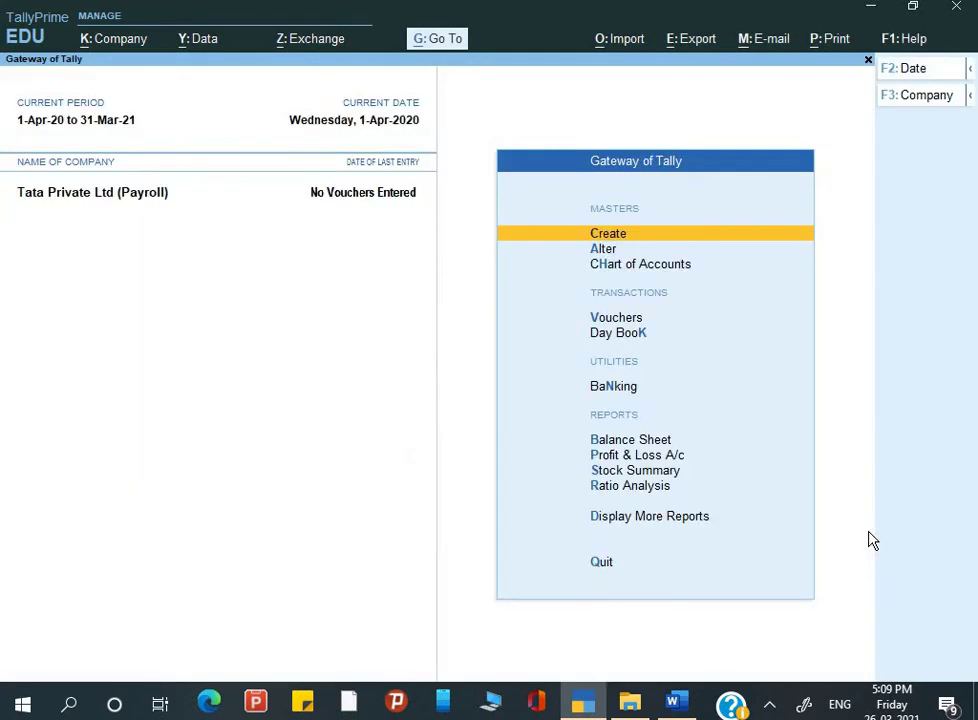
key("Down")
key("Return")
key("Down")
key("Down")
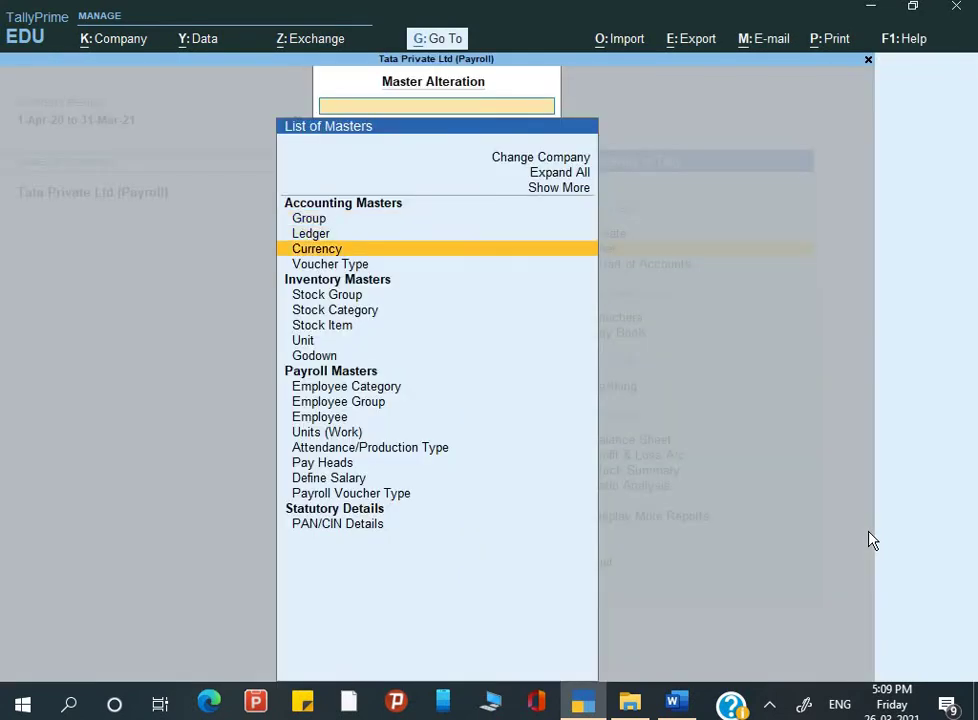
key("Down")
key("Down")
key("Down")
key("Down")
key("Down")
key("Down")
key("Down")
key("Down")
key("Down")
key("Down")
key("Down")
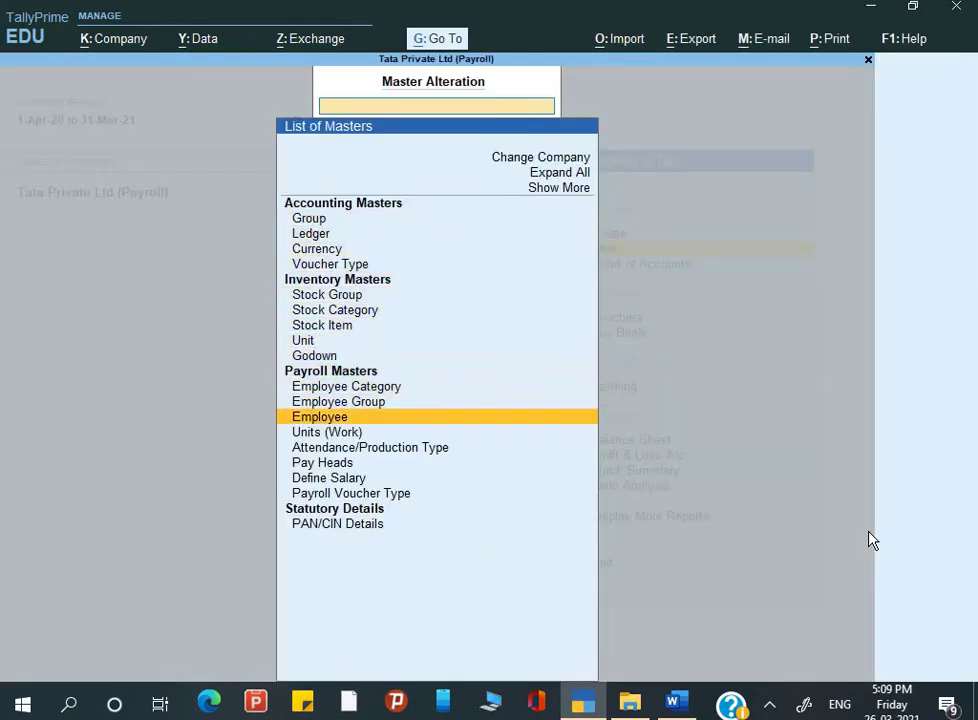
key("Return")
key("Down")
key("Down")
key("Down")
key("Down")
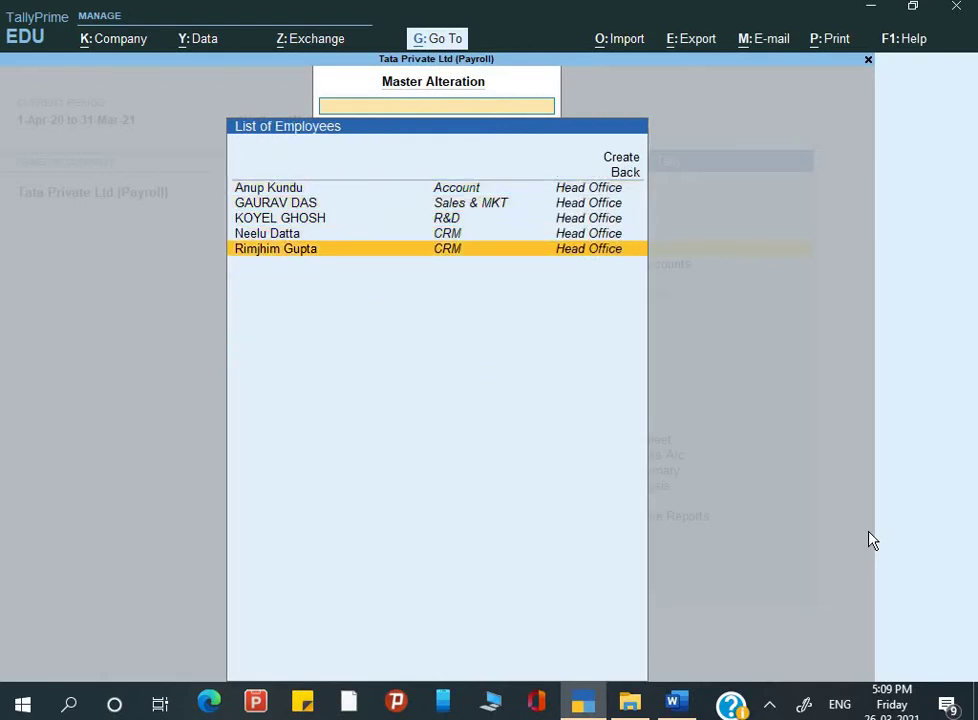
key("Up")
key("Up")
key("Up")
key("Down")
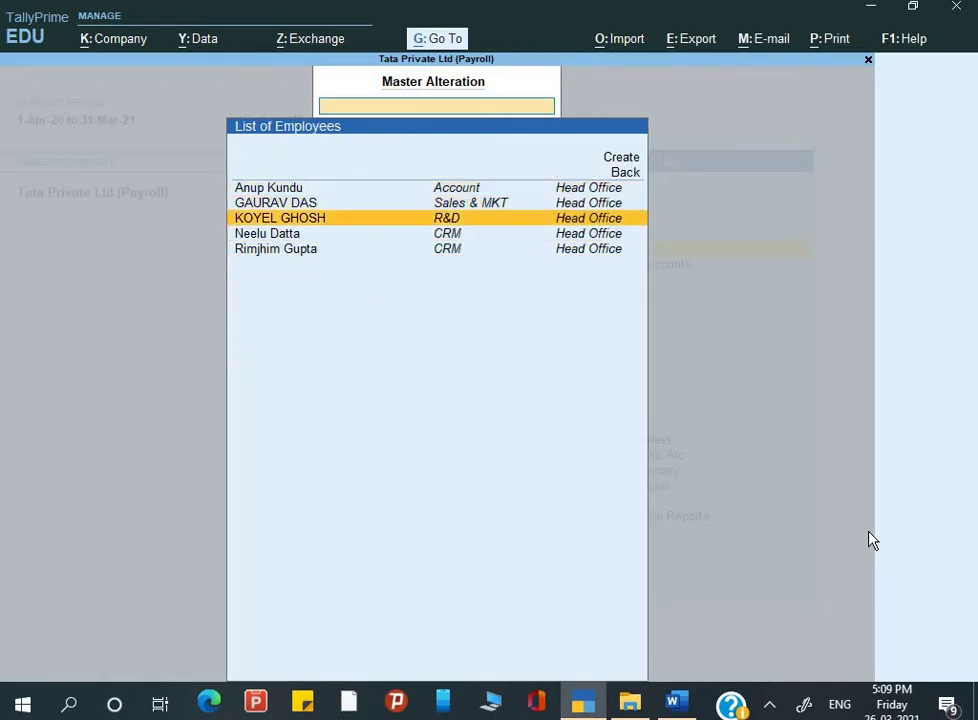
key("Down")
key("Down")
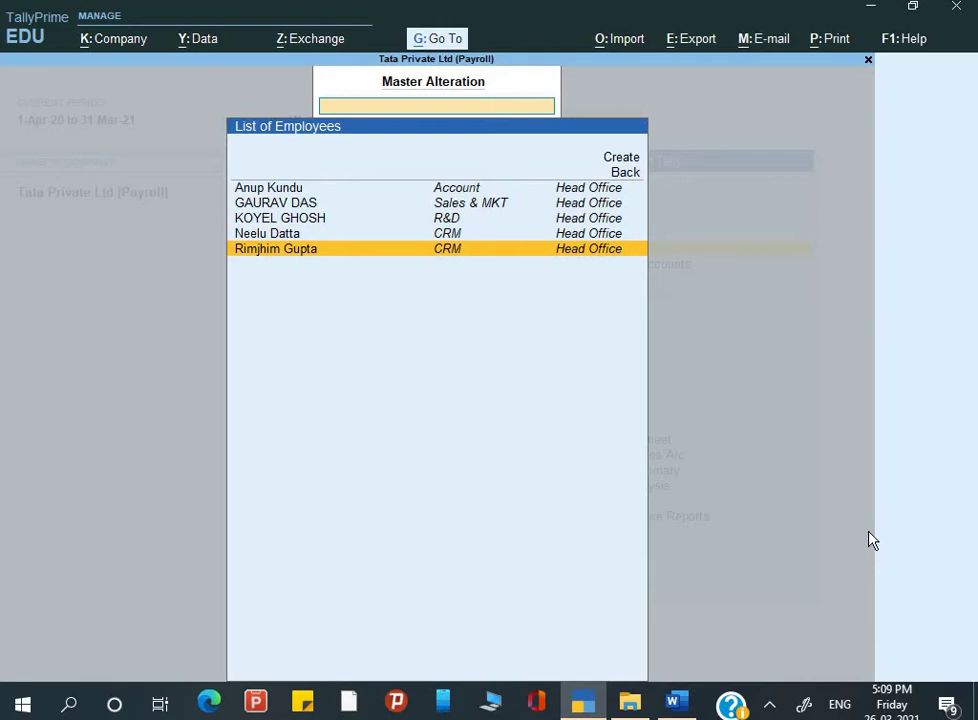
key("alt+Tab")
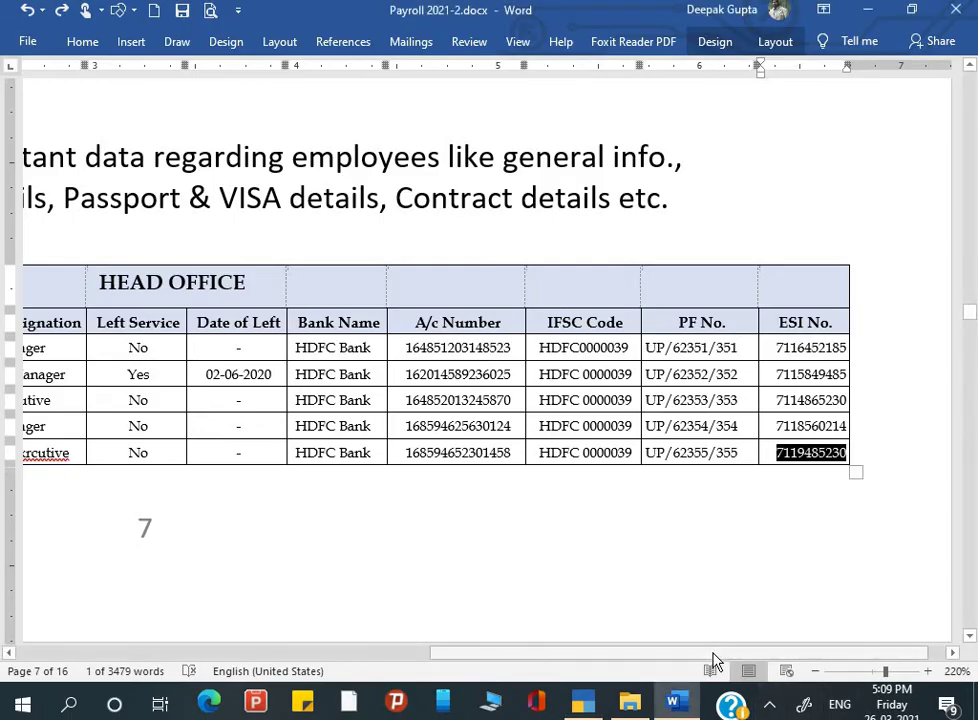
left_click_drag(714, 656, 600, 650)
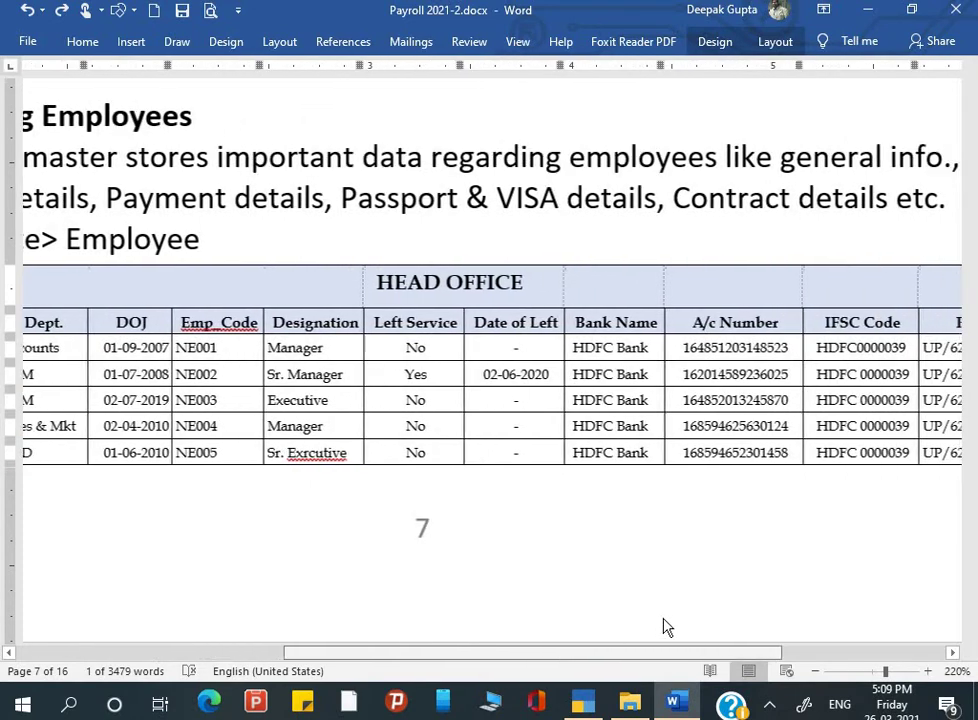
scroll(667, 627, "right", 3)
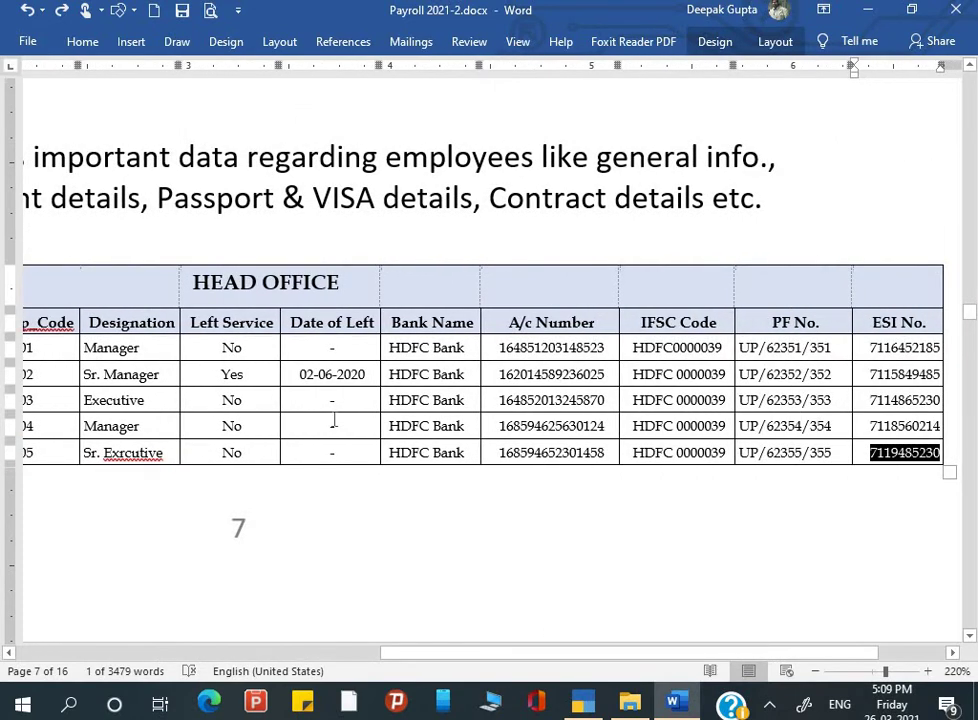
scroll(334, 420, "left", 5)
scroll(268, 423, "left", 6)
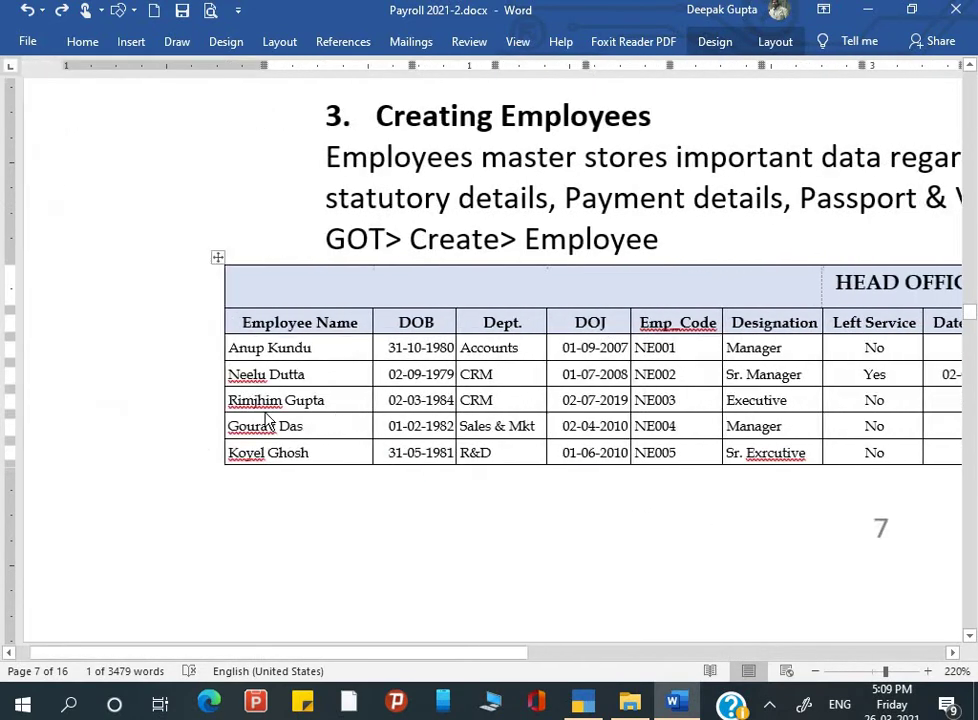
scroll(268, 423, "left", 1)
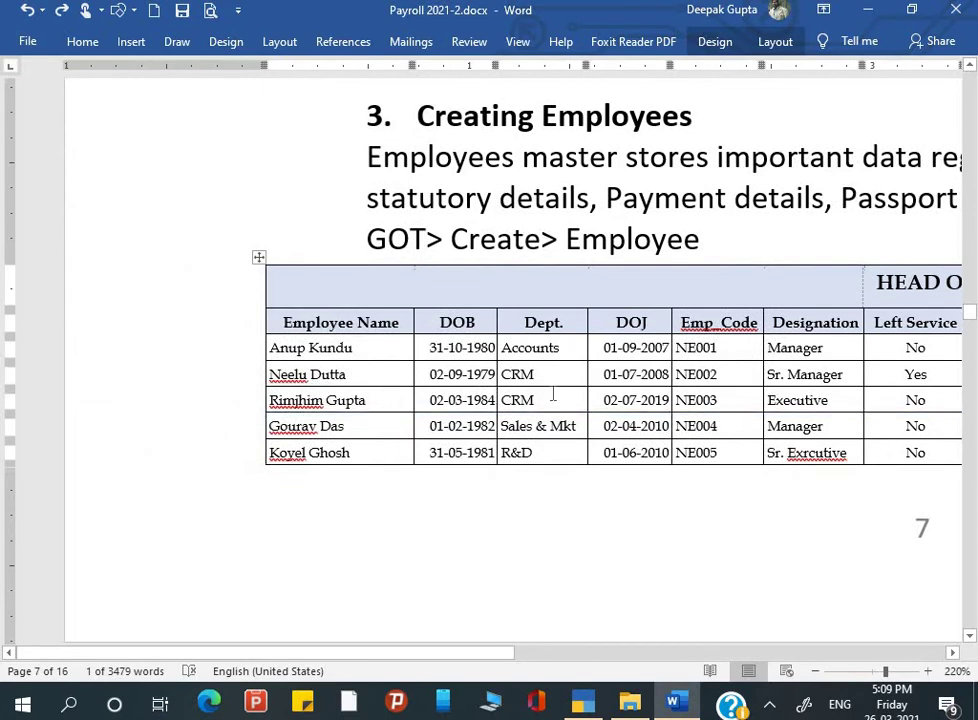
scroll(552, 395, "right", 9)
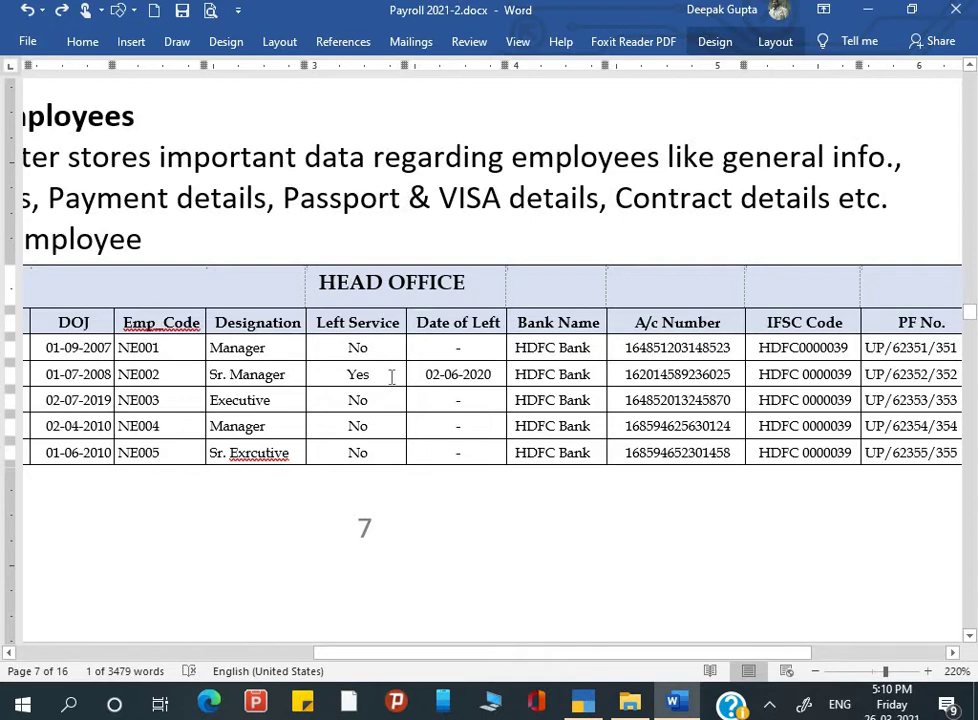
Step: Return to TallyPrime's Gateway of Tally, backing out of a brief detour into employee creation
key("alt+Tab")
key("Escape")
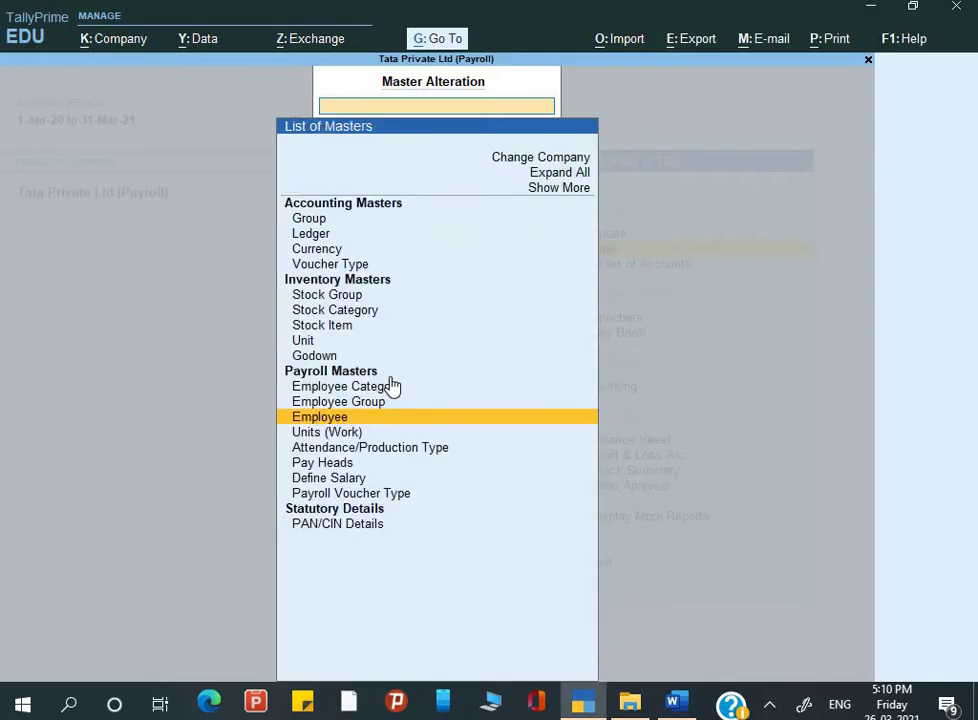
key("Escape")
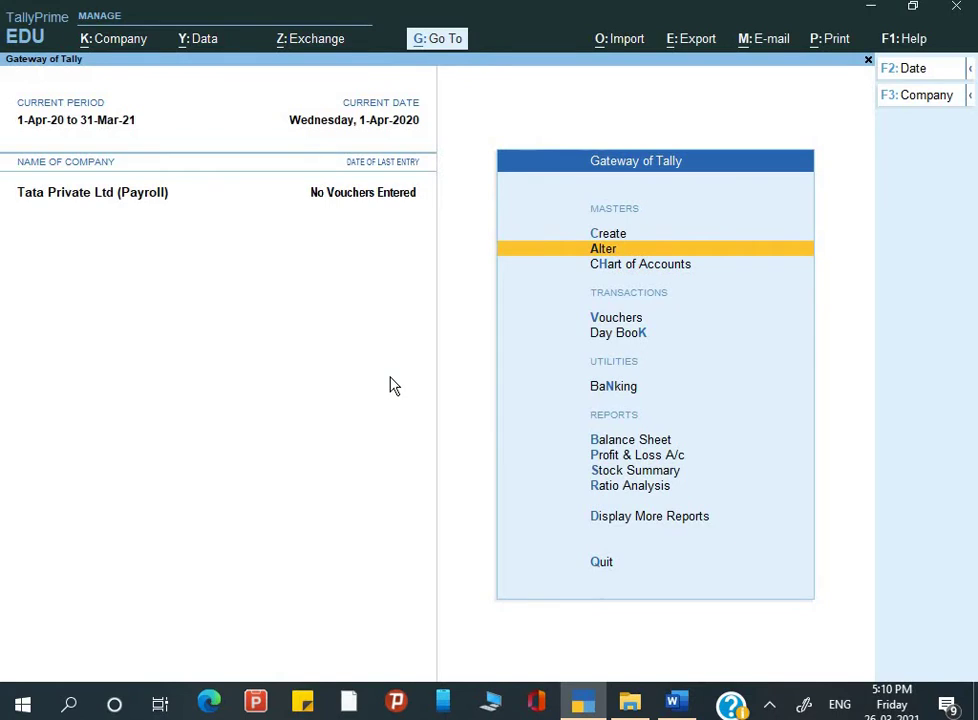
key("c")
key("Down")
key("Down")
key("Down")
key("Down")
key("Down")
key("Down")
key("Down")
key("Down")
key("Down")
key("Down")
key("Down")
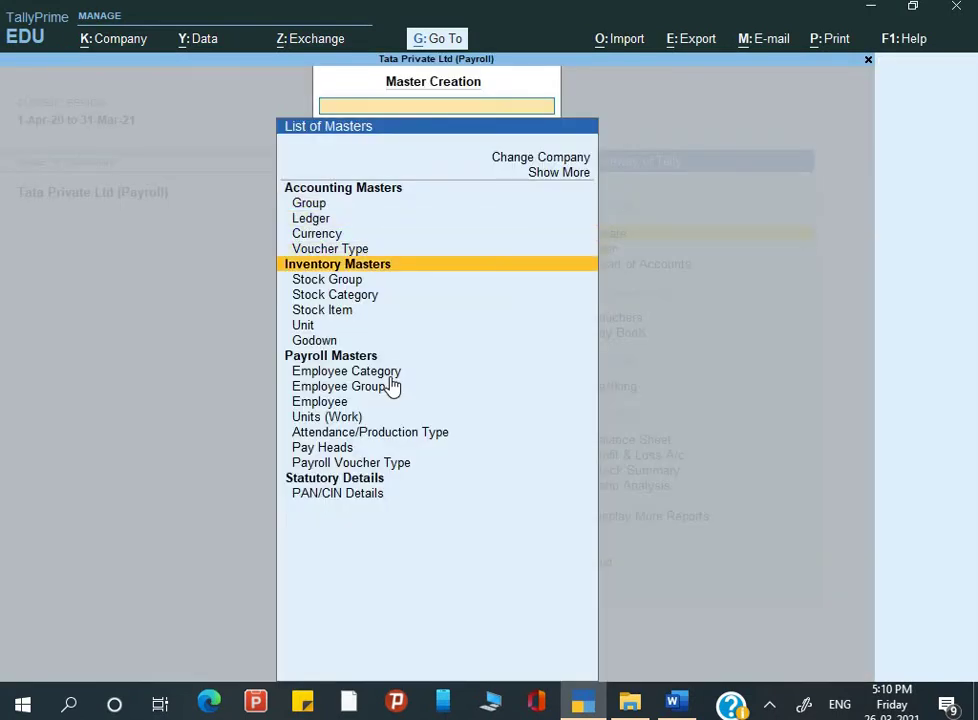
key("Return")
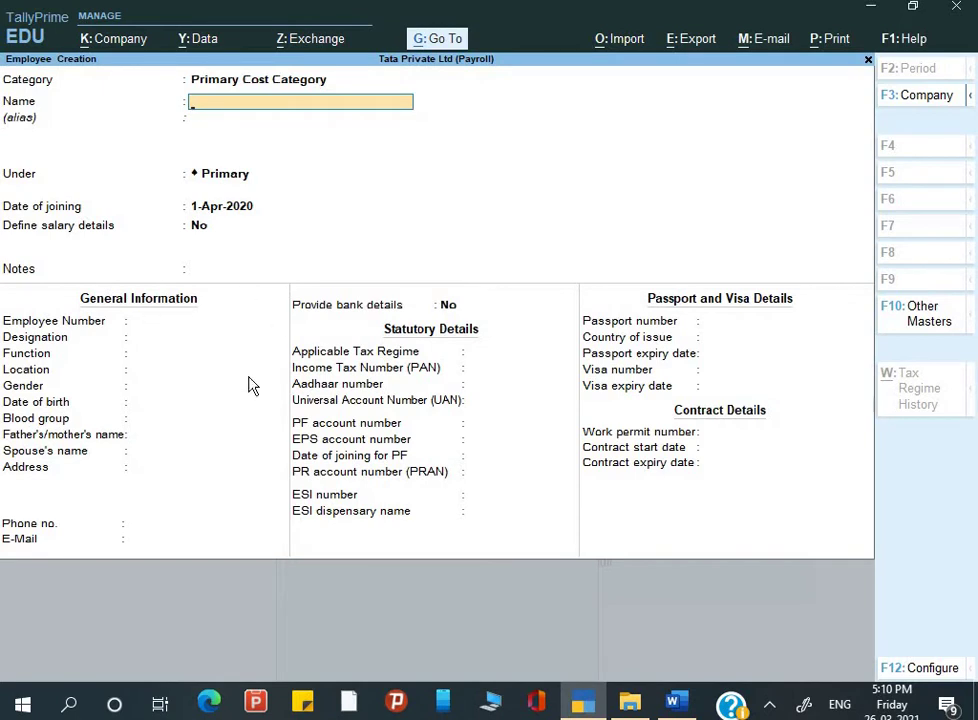
key("Escape")
key("Escape")
key("Escape")
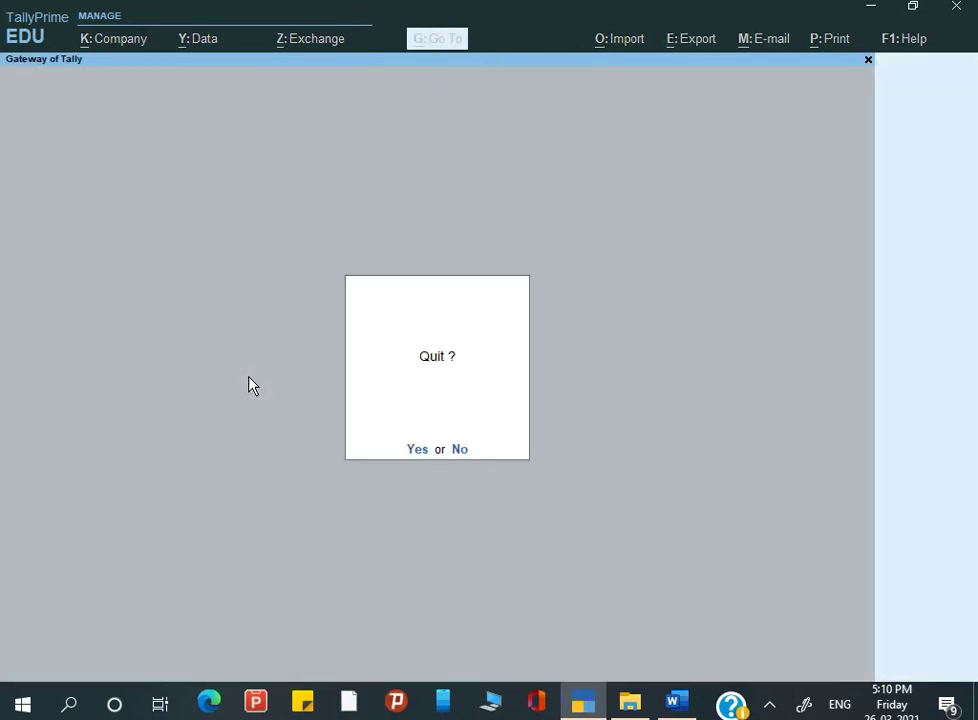
key("Escape")
key("Down")
Step: Open Alter > Employee and bring up employee NE002's alteration screen
key("Return")
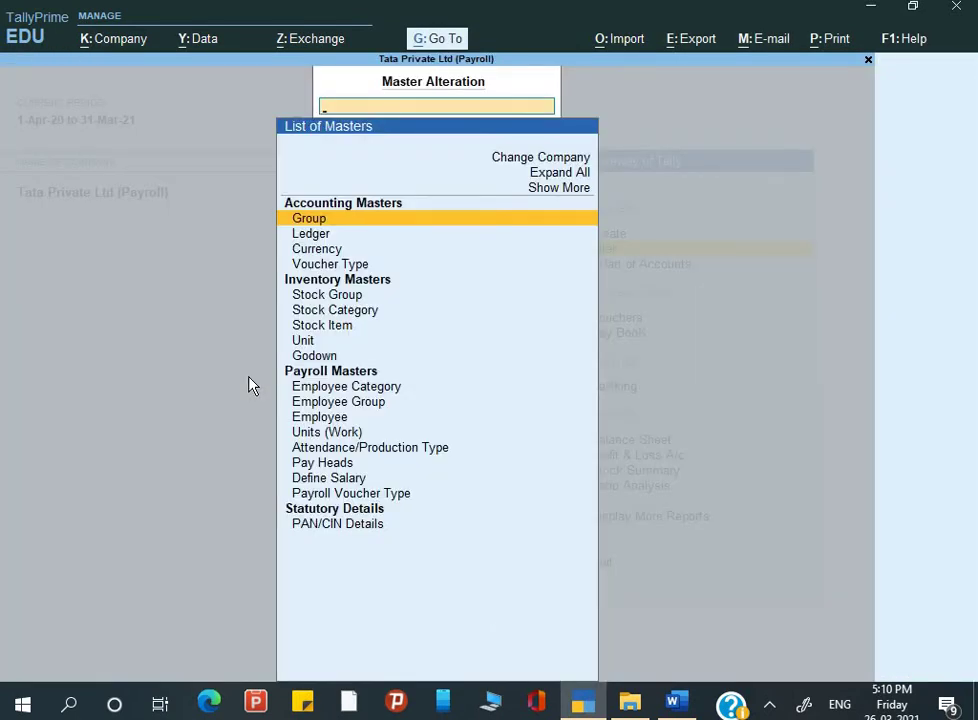
key("Down")
key("Down")
key("Down")
key("Down")
key("Down")
key("Down")
key("Down")
key("Down")
key("Down")
key("Down")
key("Down")
key("Down")
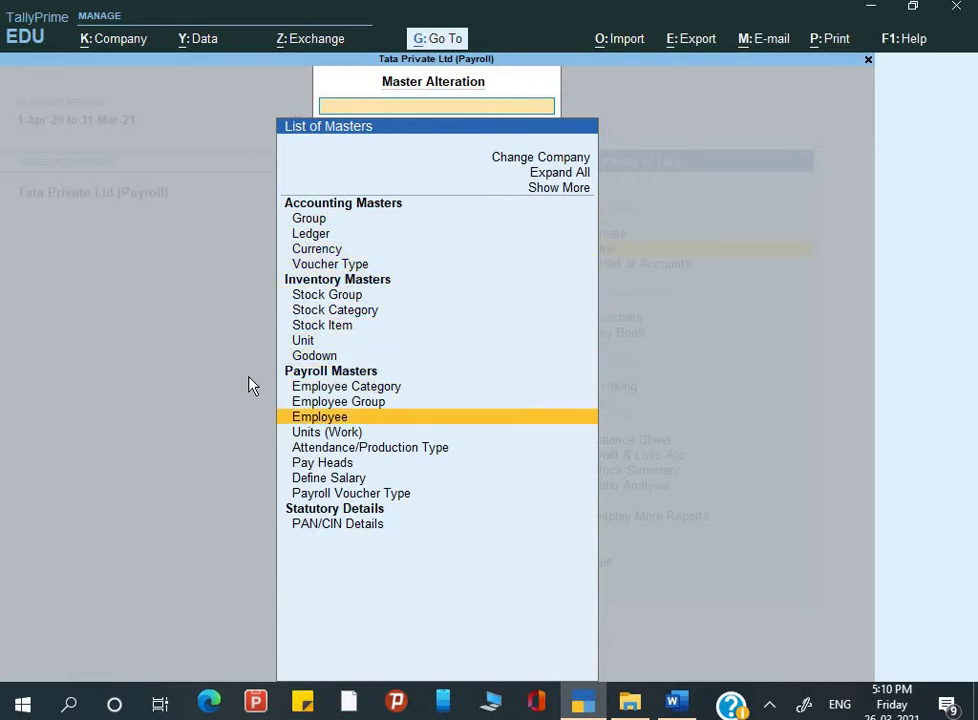
key("Return")
key("alt+Tab")
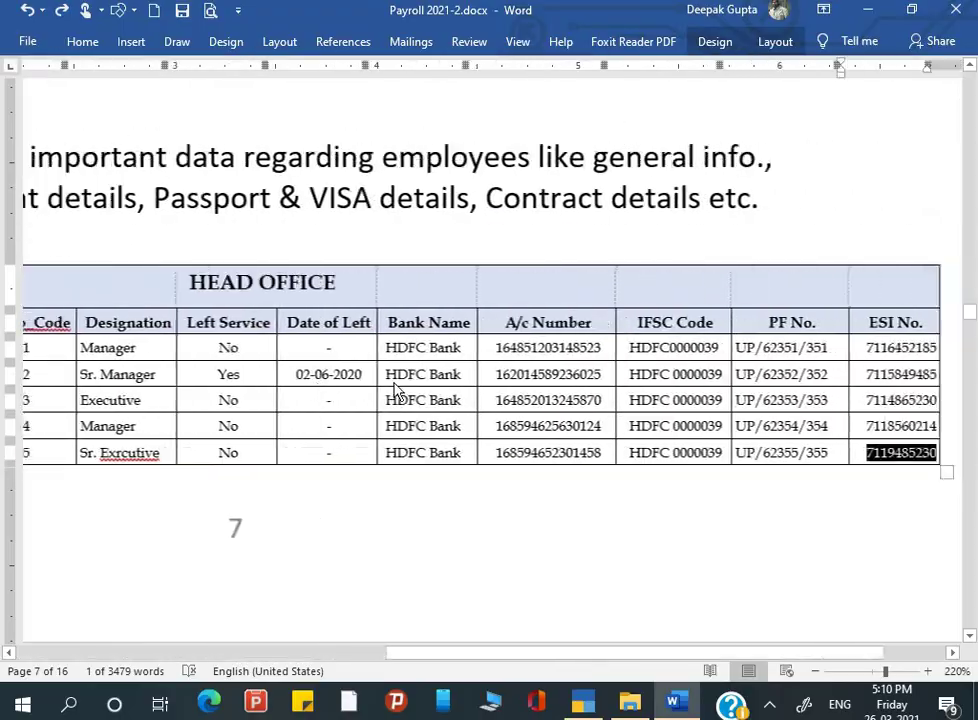
key("alt+Tab")
key("Down")
key("Down")
key("Down")
key("Down")
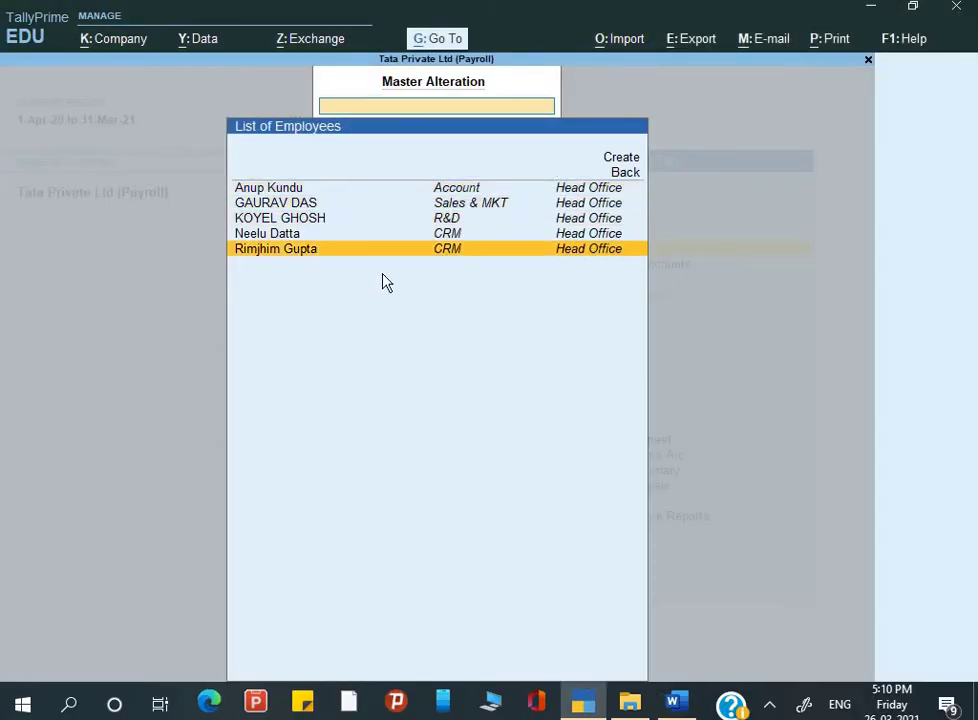
key("Return")
key("BackSpace")
key("Escape")
key("Up")
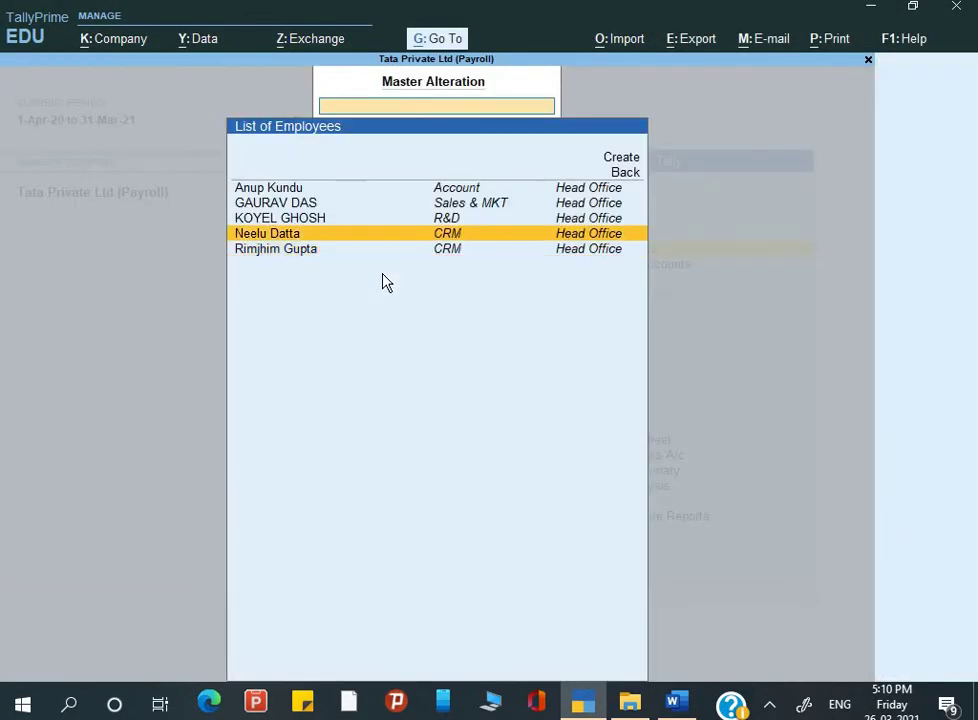
key("Return")
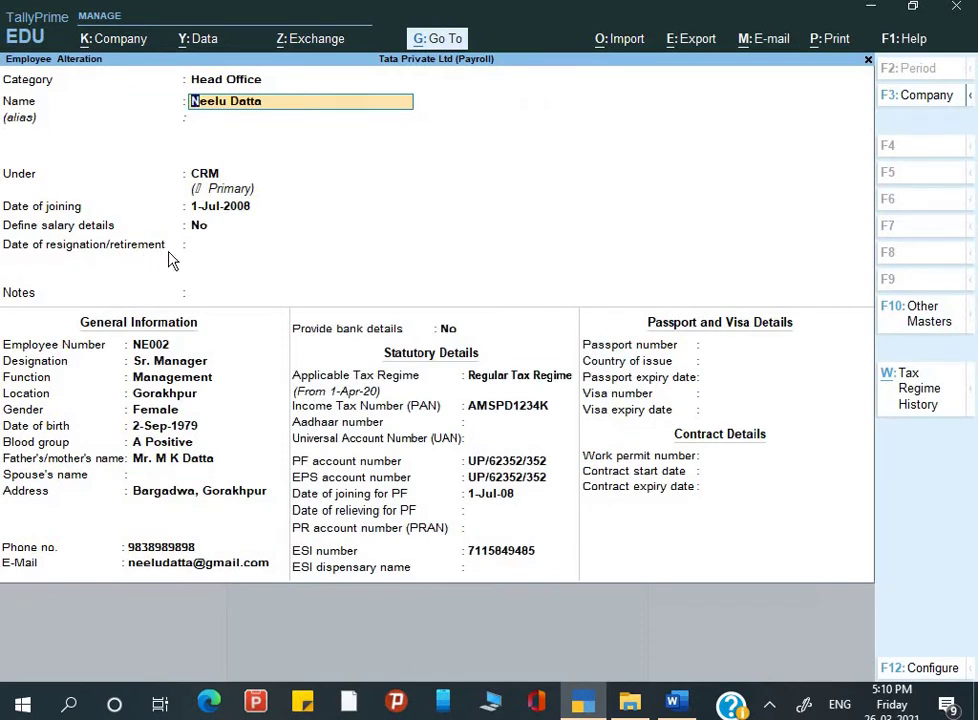
Step: Keep NE002's name and enter 2-6-20 as the resignation date
key("Return")
key("Return")
key("Return")
key("Return")
key("Return")
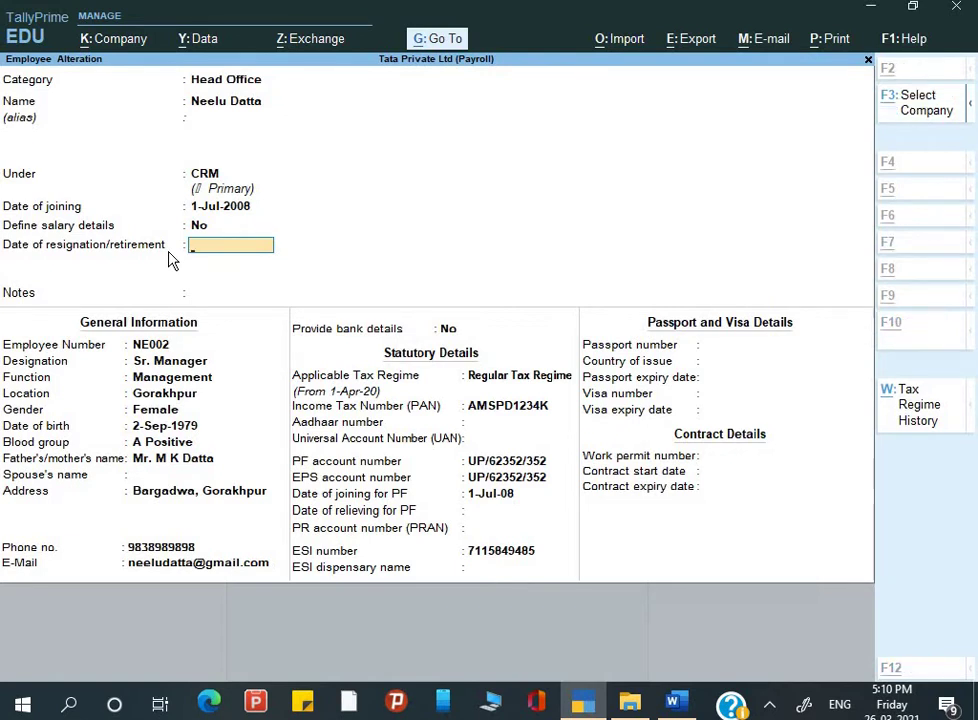
key("alt+Tab")
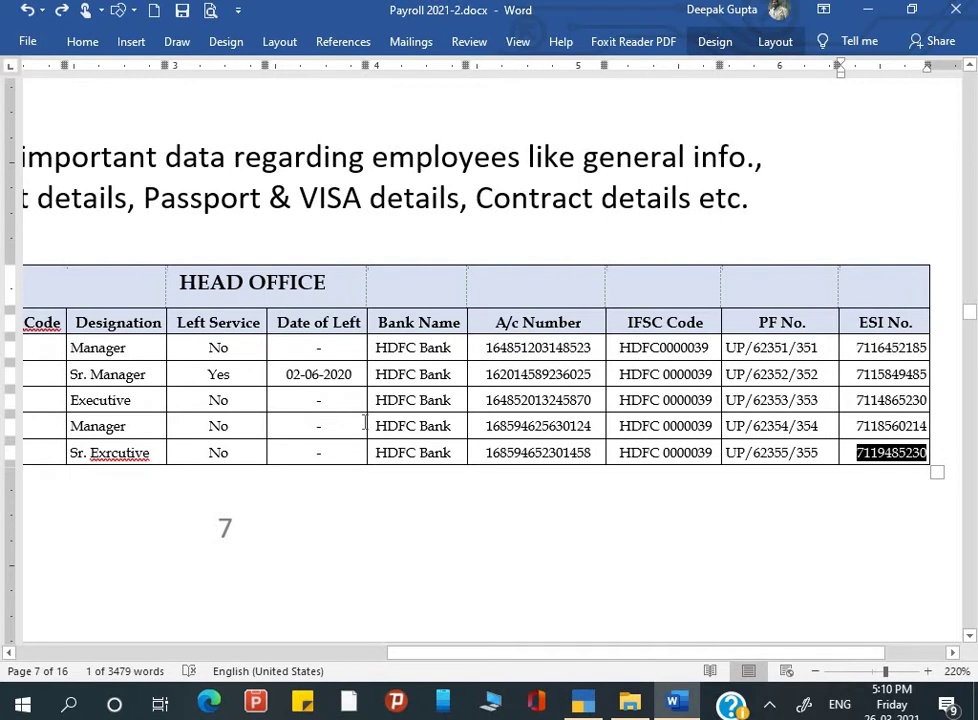
key("alt+Tab")
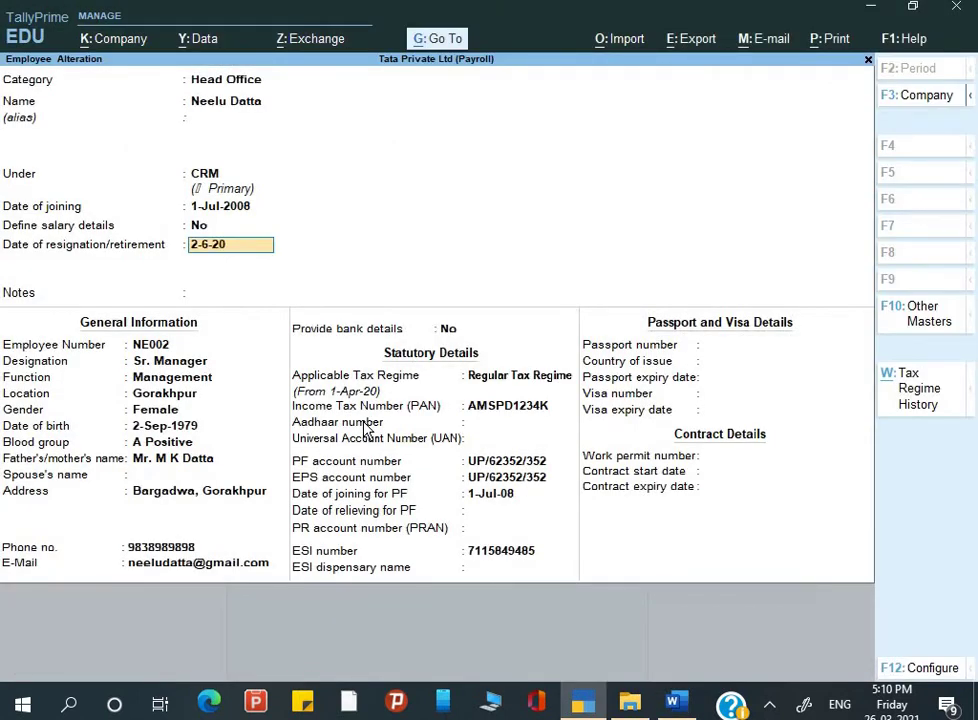
type("2-6-20")
key("Return")
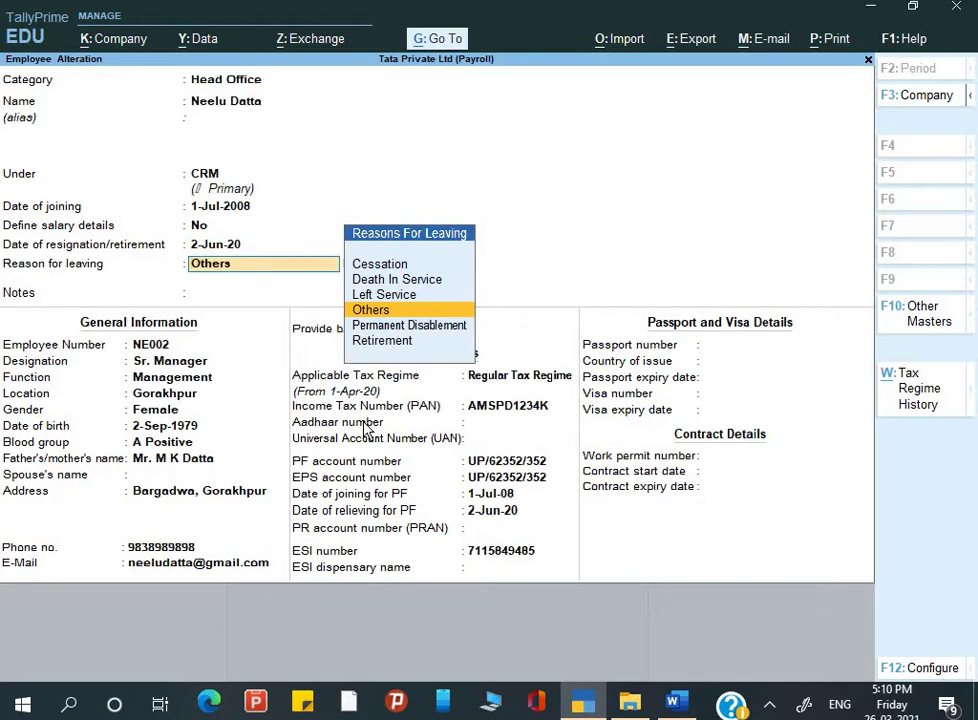
Step: Browse the Reasons For Leaving options, checking the Word payroll table for the right one
key("Up")
key("Up")
key("Up")
key("Down")
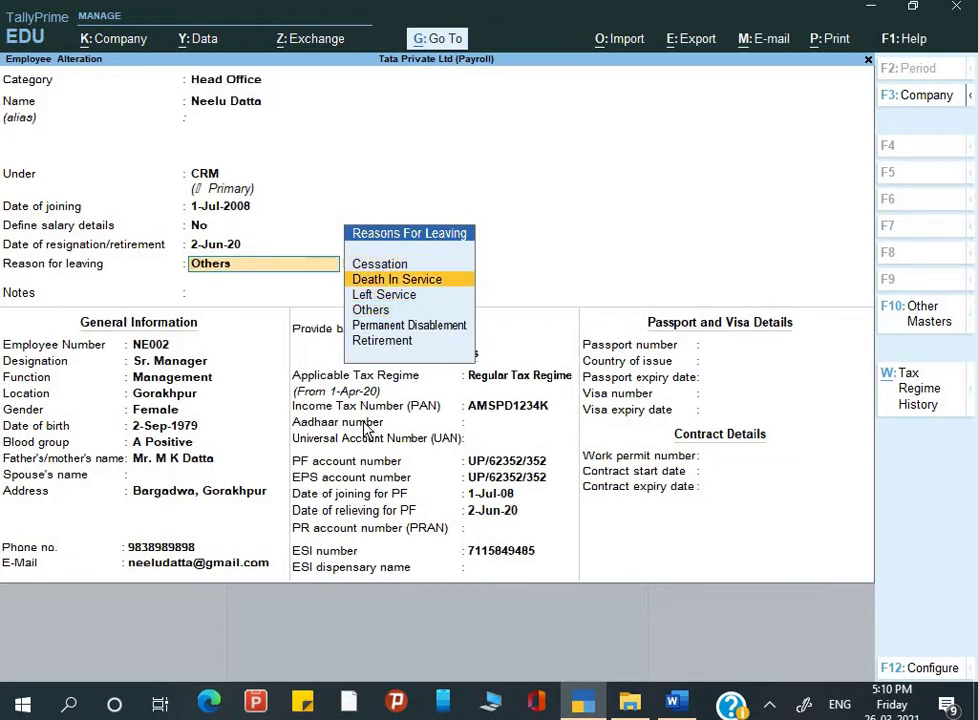
key("Down")
key("Up")
key("Down")
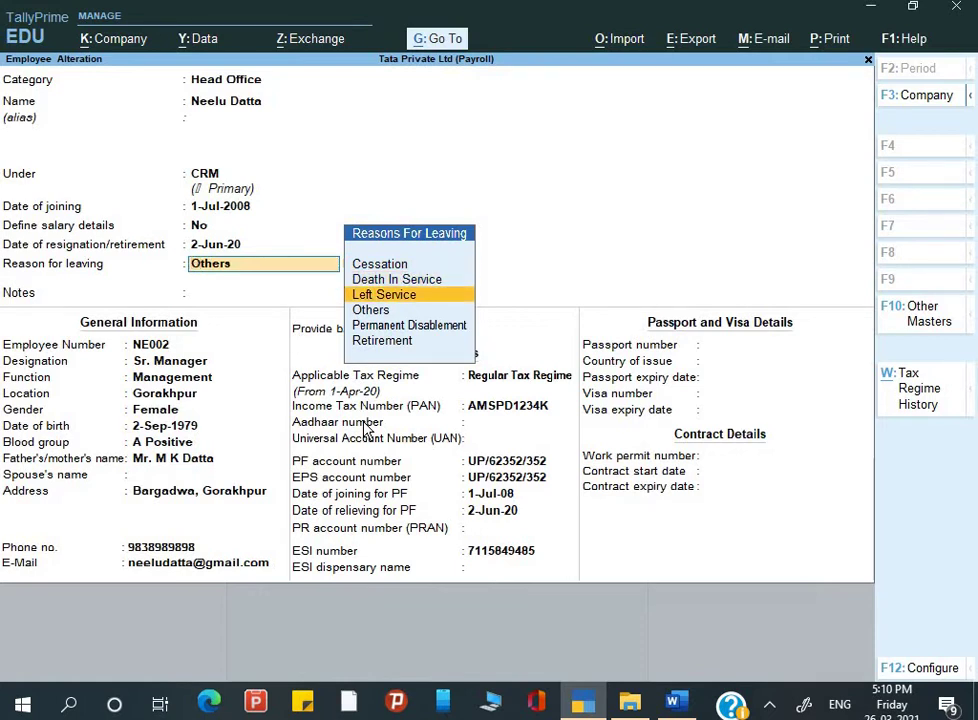
key("Up")
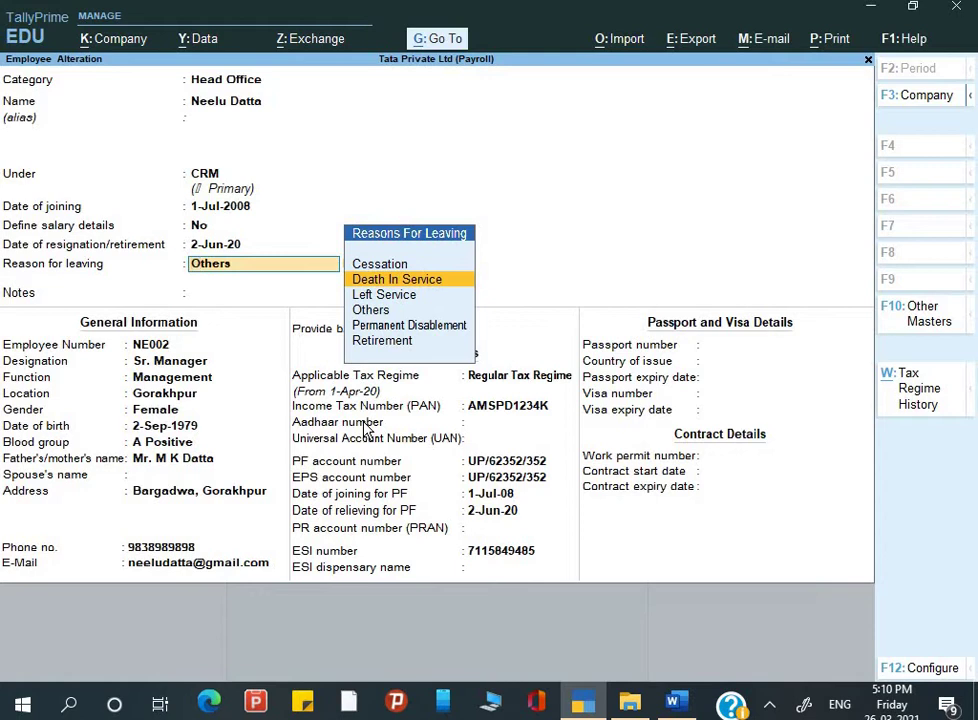
key("Down")
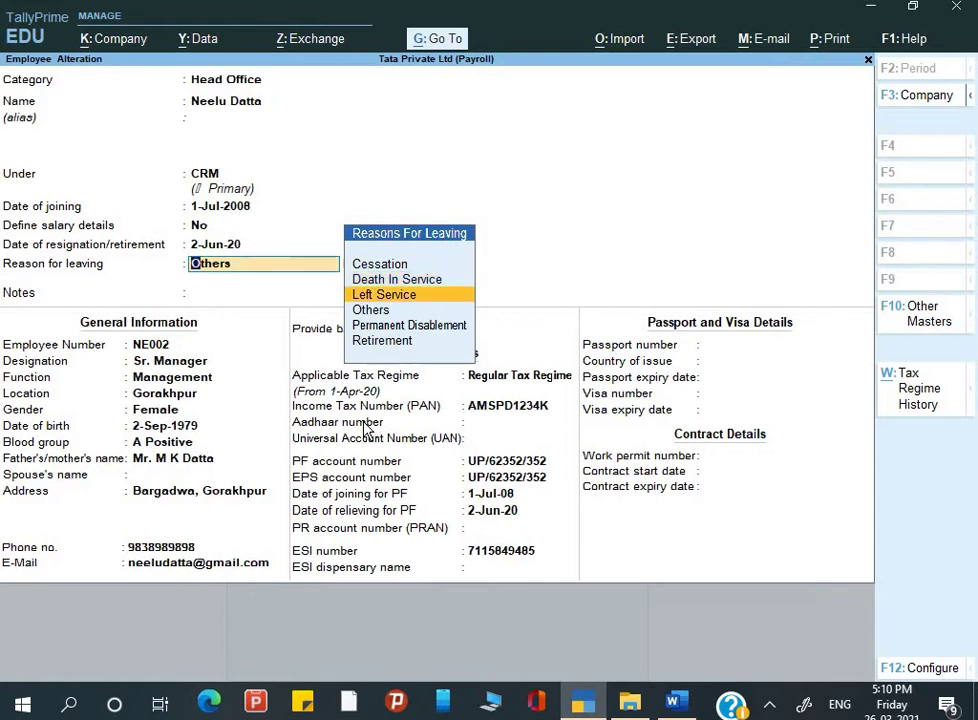
key("Down")
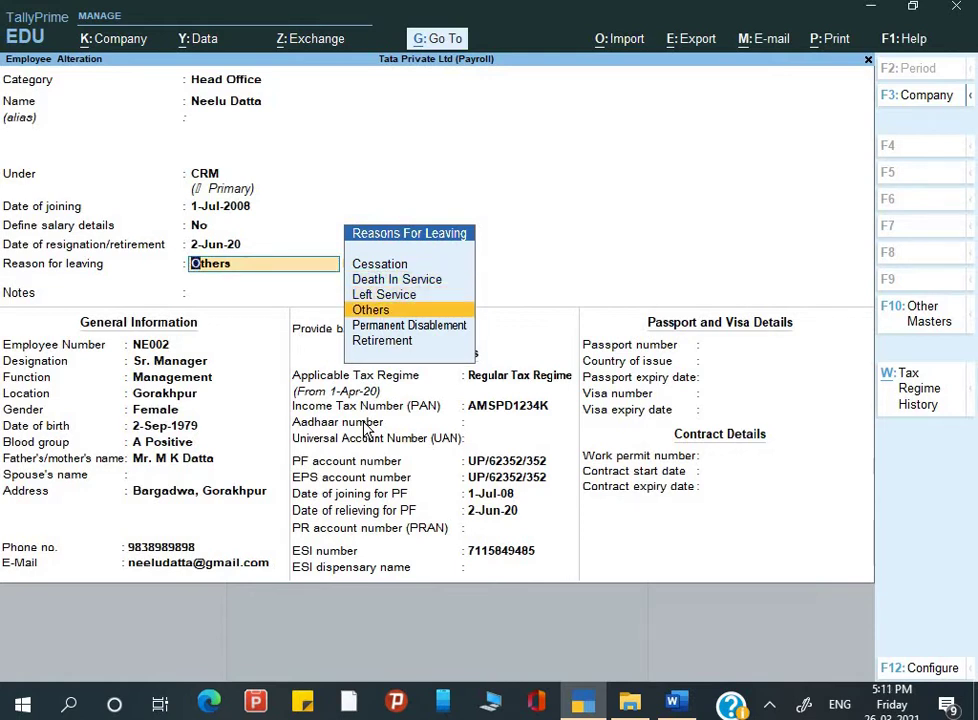
key("Down")
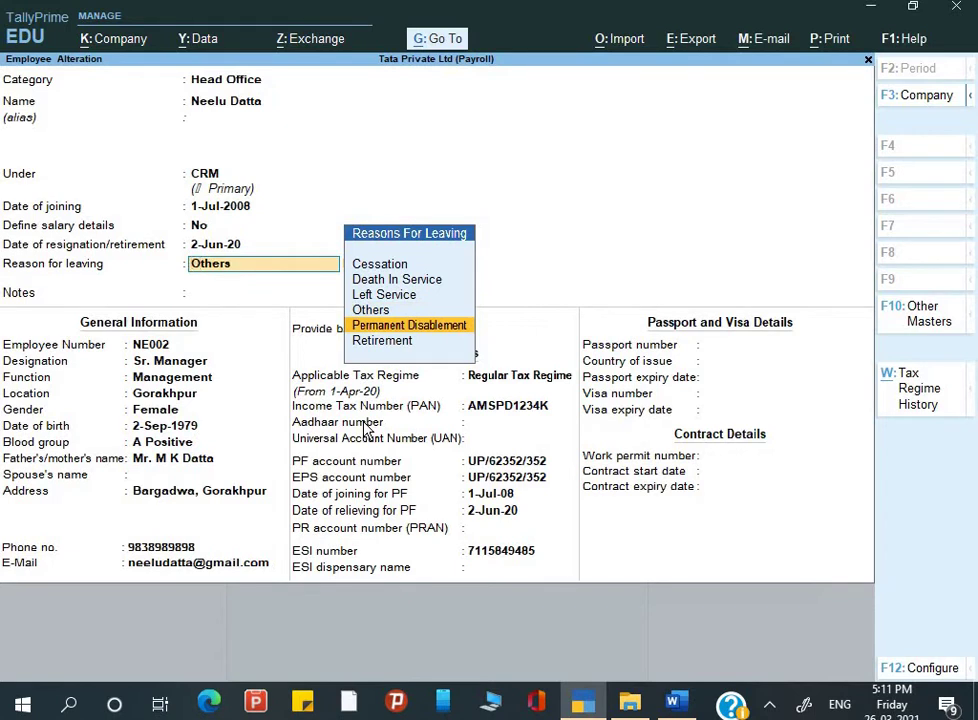
key("Down")
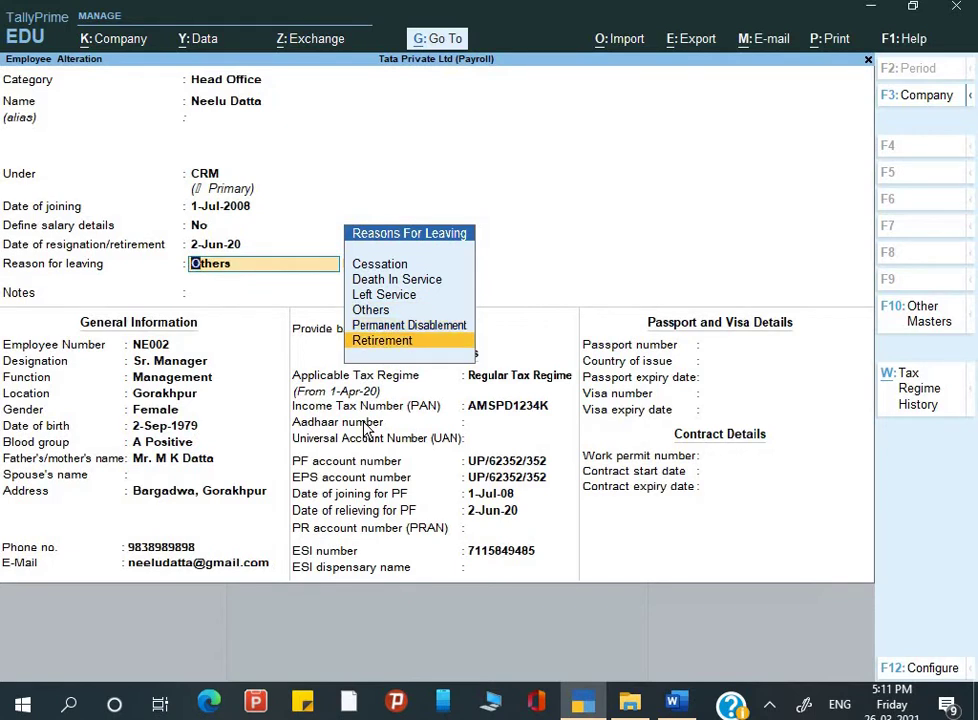
key("Up")
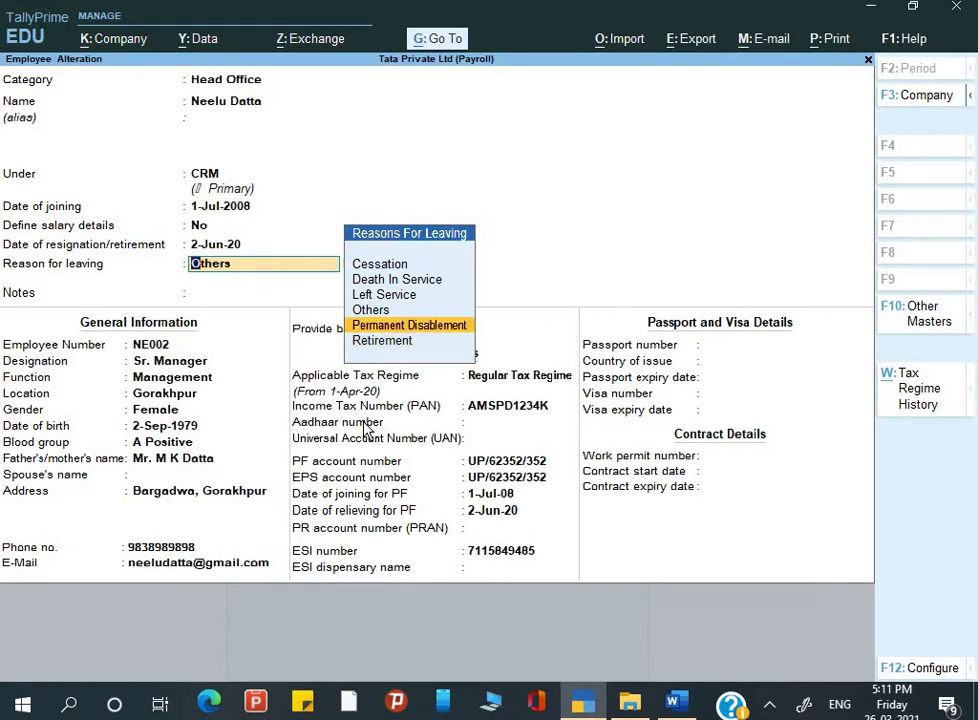
key("alt+Tab")
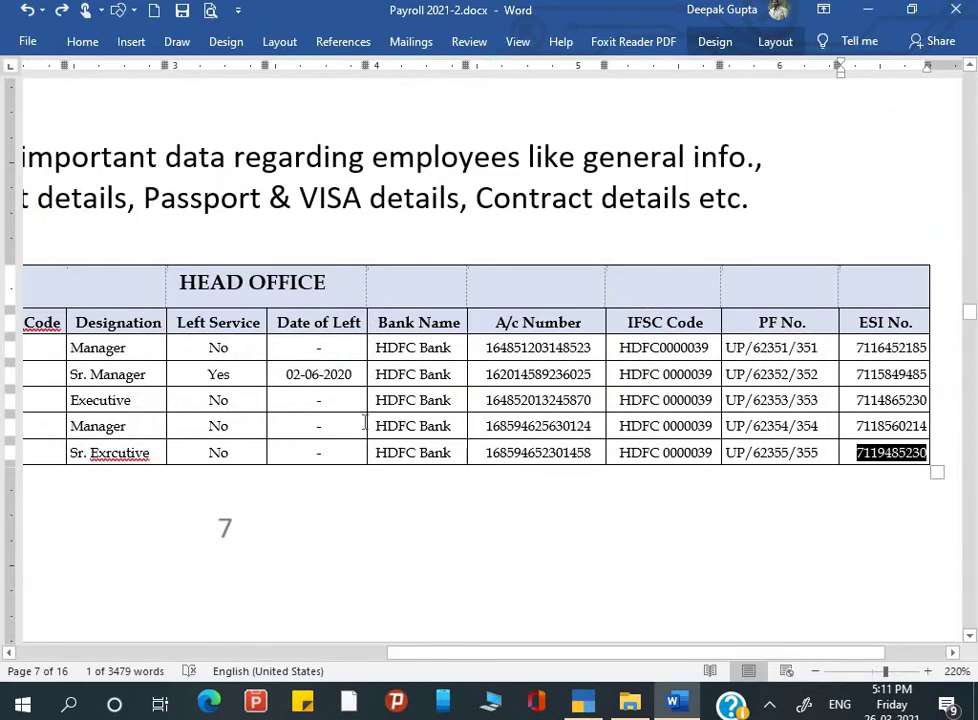
key("alt+Tab")
Step: Choose Left Service as the reason for leaving and leave the notes empty
key("Up")
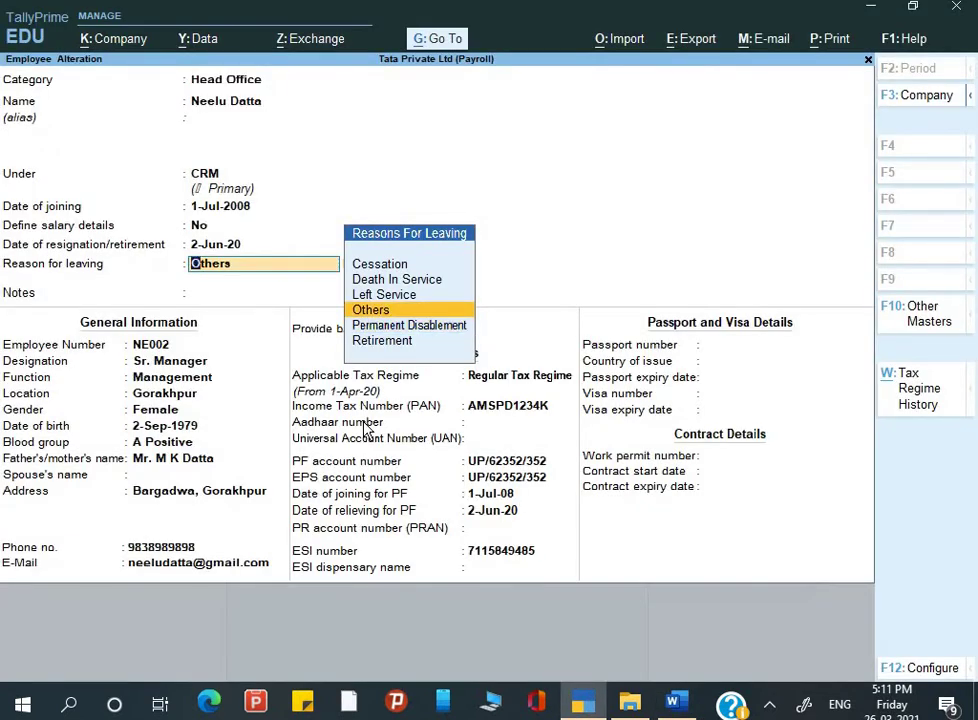
key("Up")
key("Up")
key("Up")
key("Down")
key("Down")
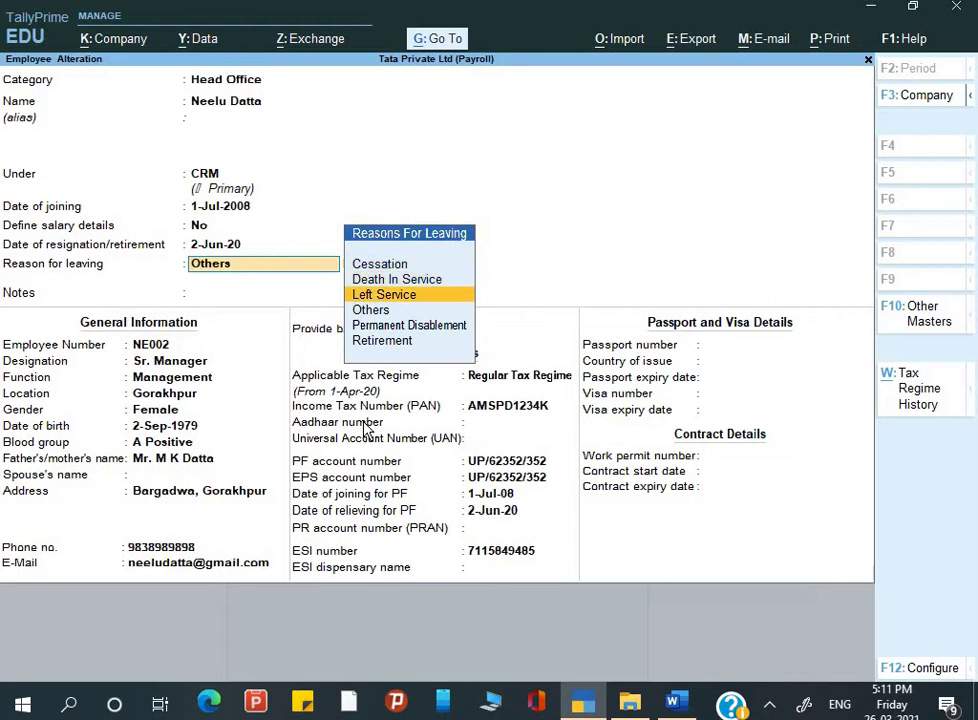
key("Return")
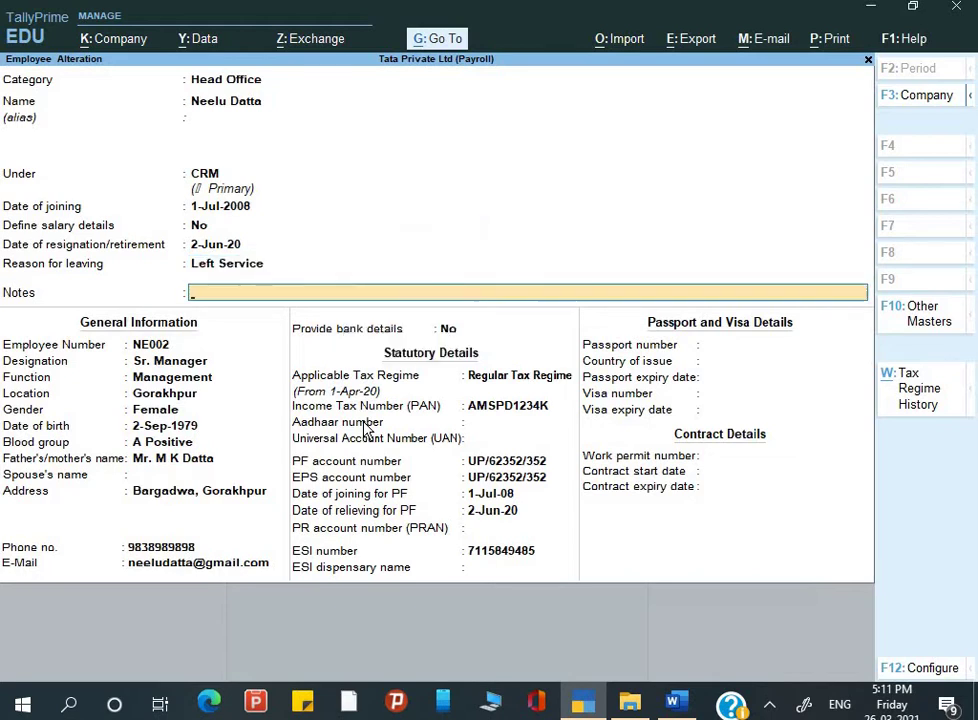
key("Return")
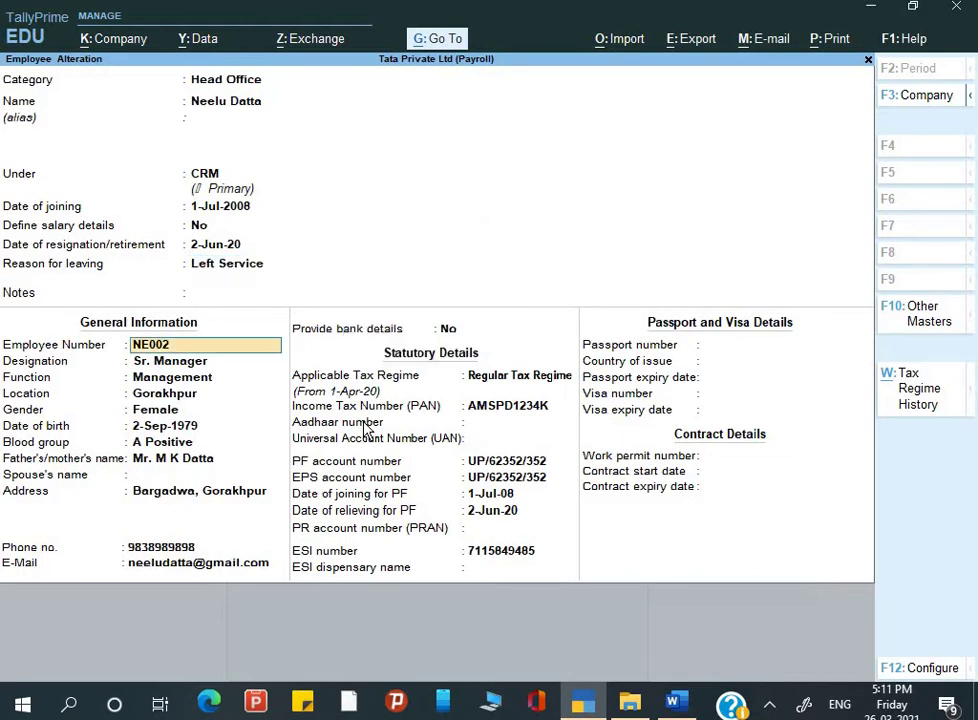
Step: Save NE002's changes and start scrolling down the Word payroll notes
key("ctrl+a")
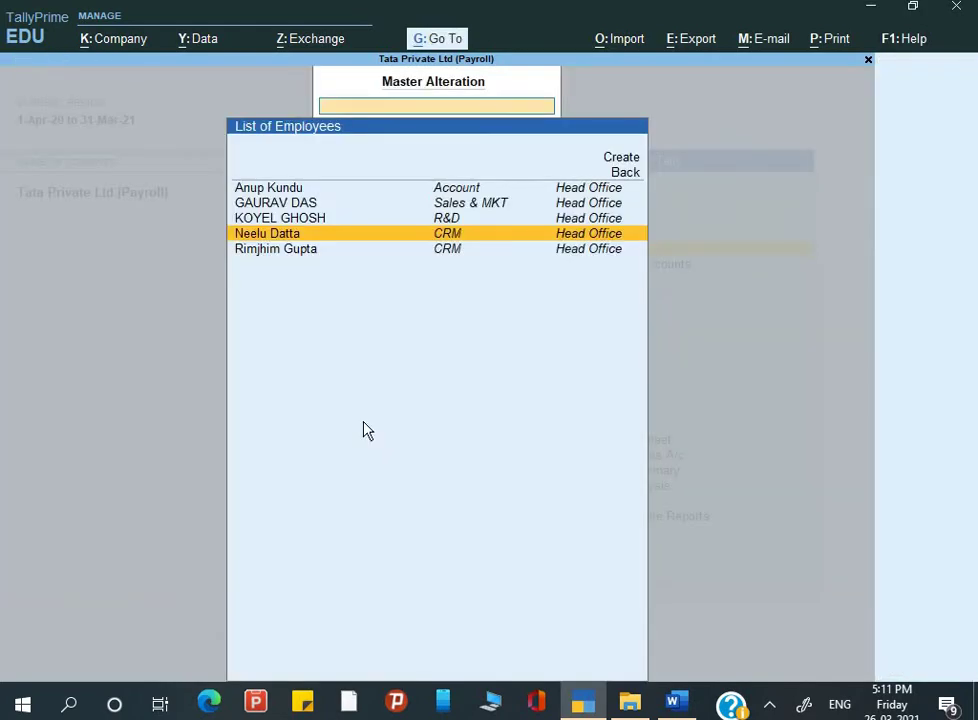
key("alt+Tab")
scroll(509, 449, "left", 5)
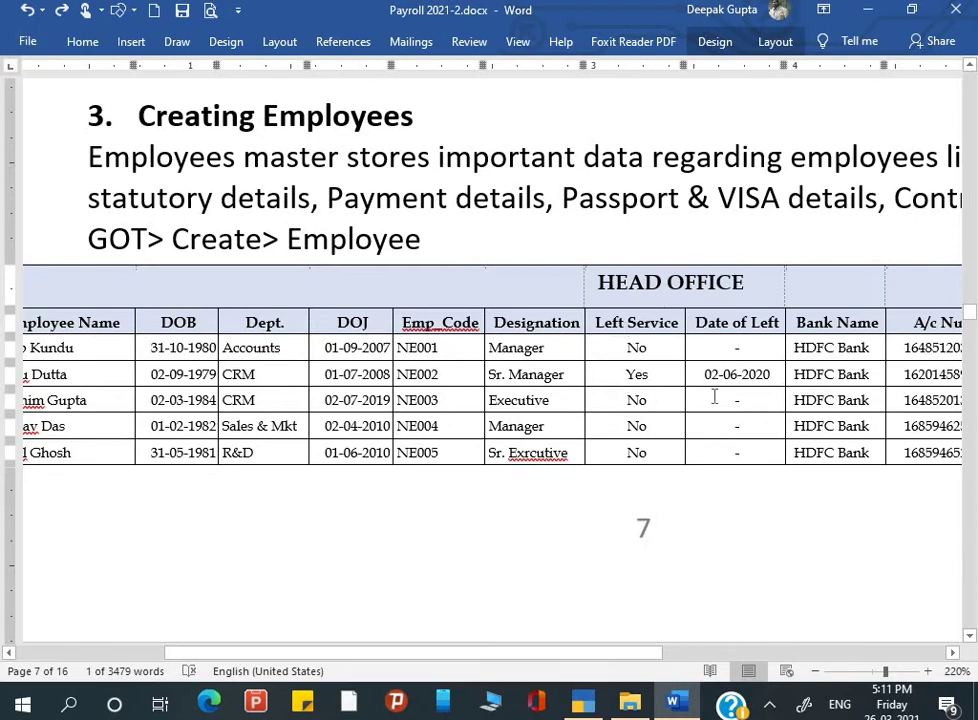
scroll(714, 400, "down", 2)
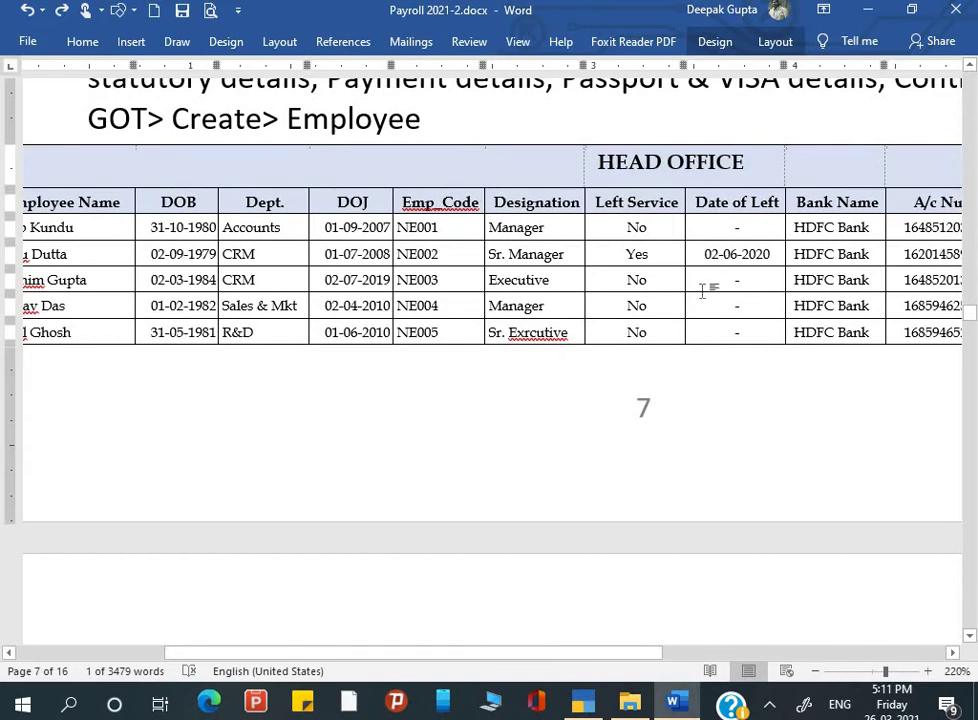
scroll(563, 333, "down", 1)
scroll(562, 335, "down", 15)
scroll(558, 331, "up", 9)
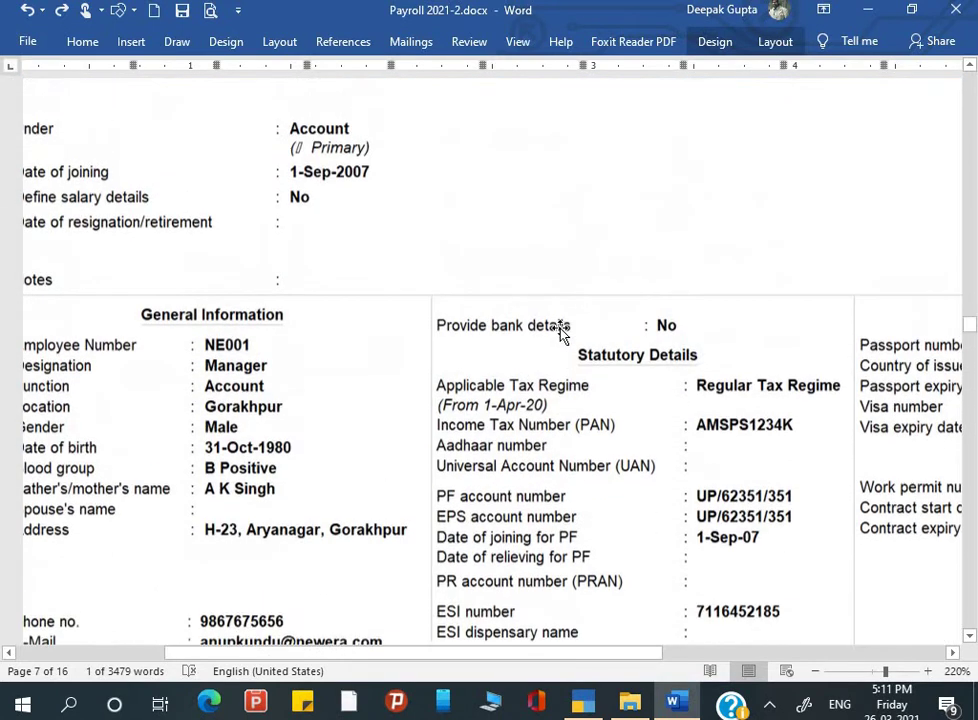
scroll(558, 331, "down", 6)
scroll(560, 332, "down", 12)
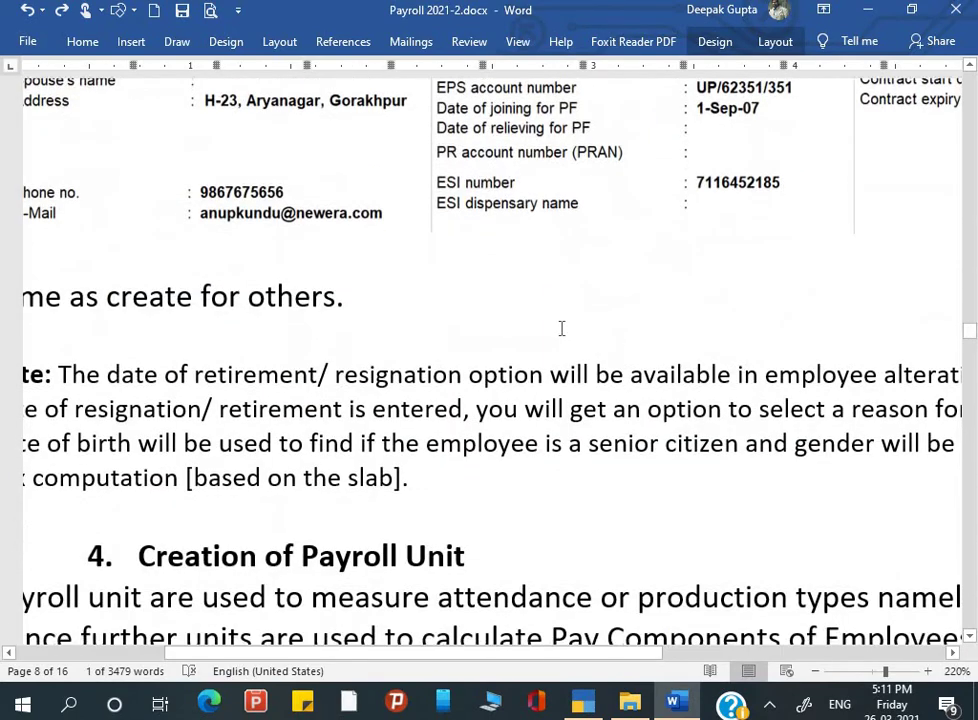
Step: Bring section 4, Creation of Payroll Unit, and its Unit of Work table into view
scroll(562, 330, "down", 2)
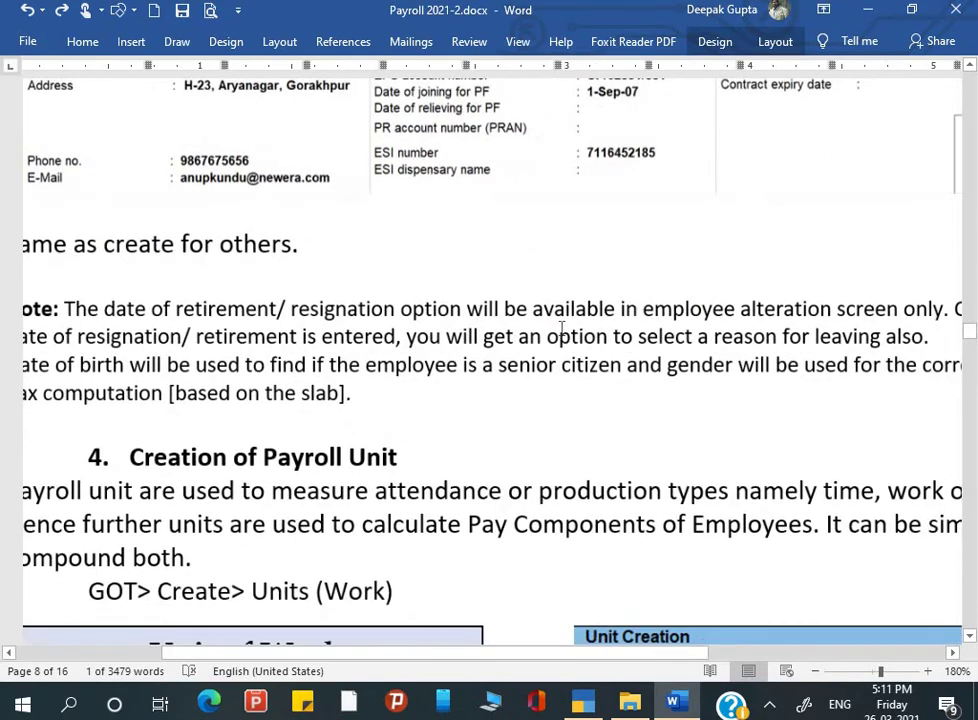
scroll(563, 335, "up", 6)
scroll(562, 335, "down", 3)
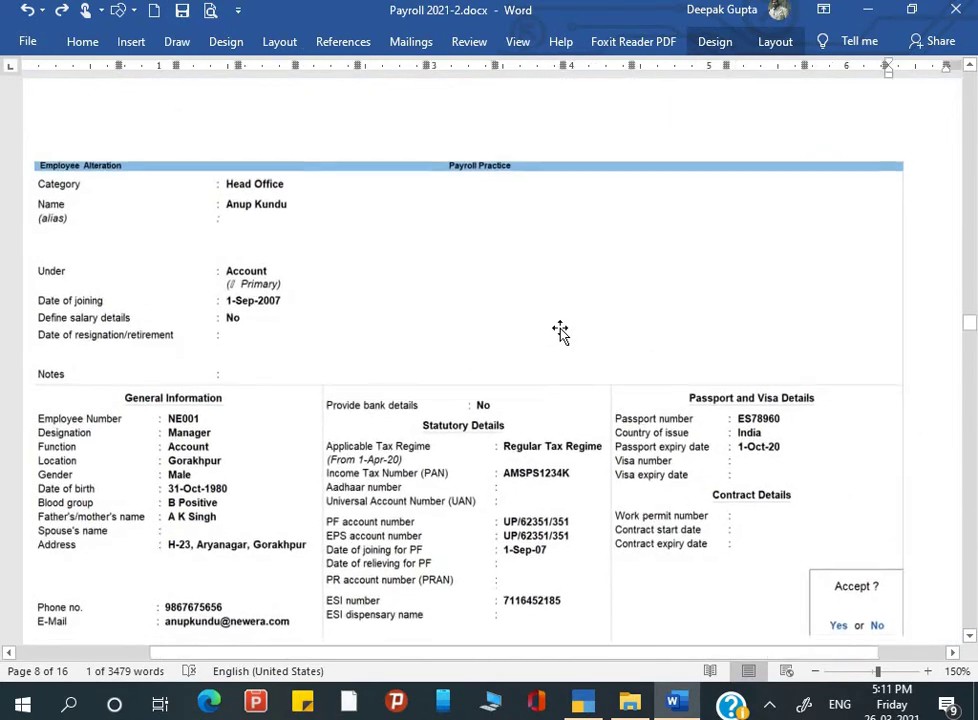
scroll(561, 332, "down", 5)
scroll(560, 332, "up", 3)
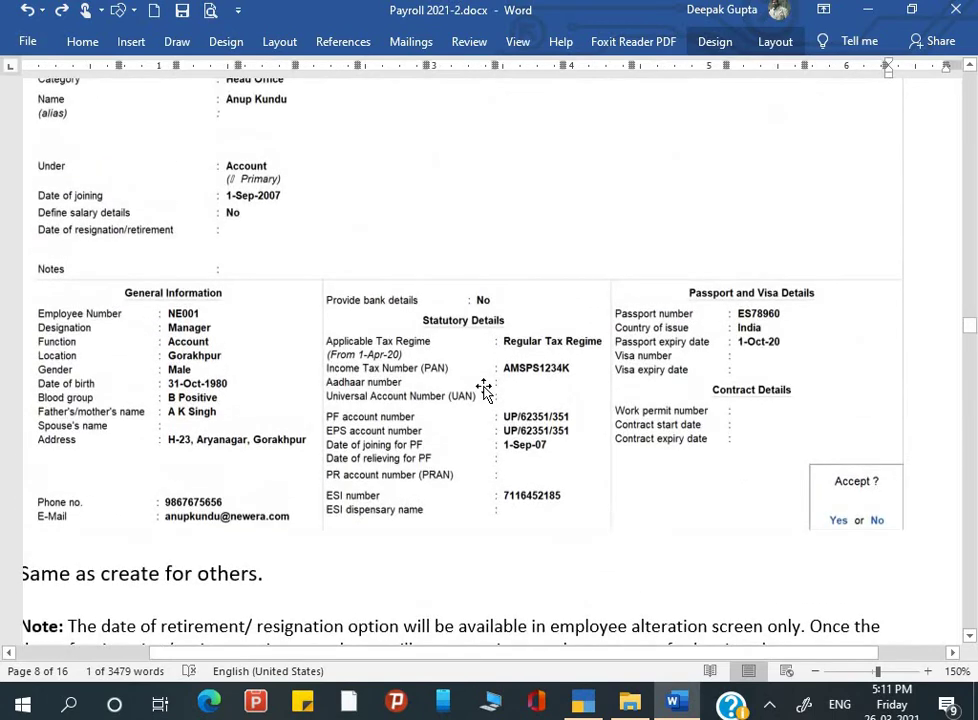
scroll(484, 386, "down", 3)
scroll(484, 386, "down", 2)
scroll(482, 390, "up", 4)
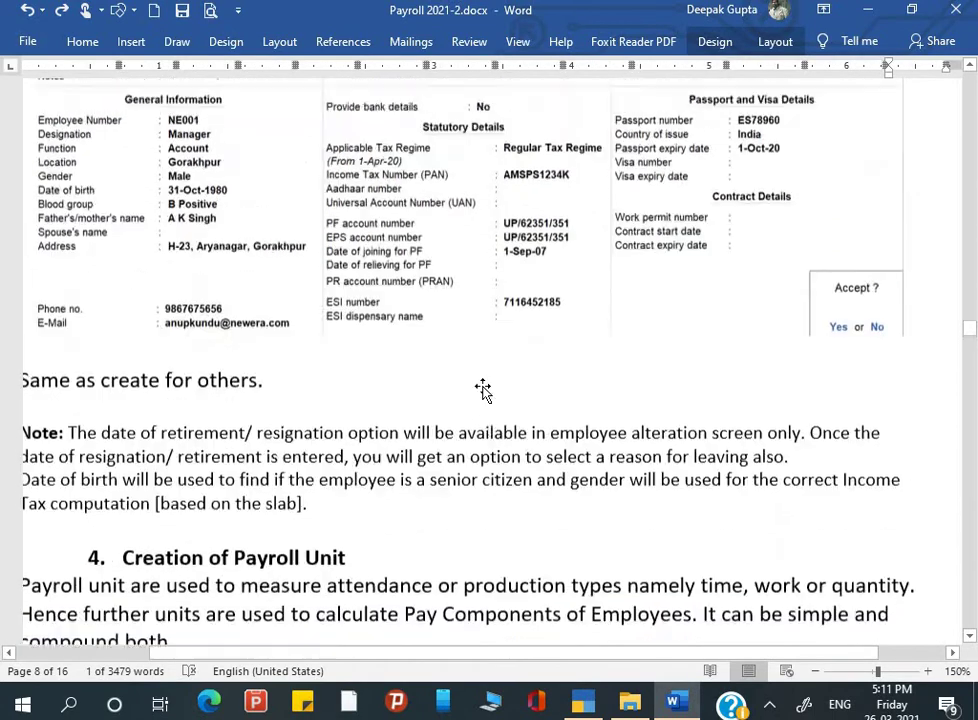
scroll(484, 386, "down", 3)
scroll(484, 386, "down", 3)
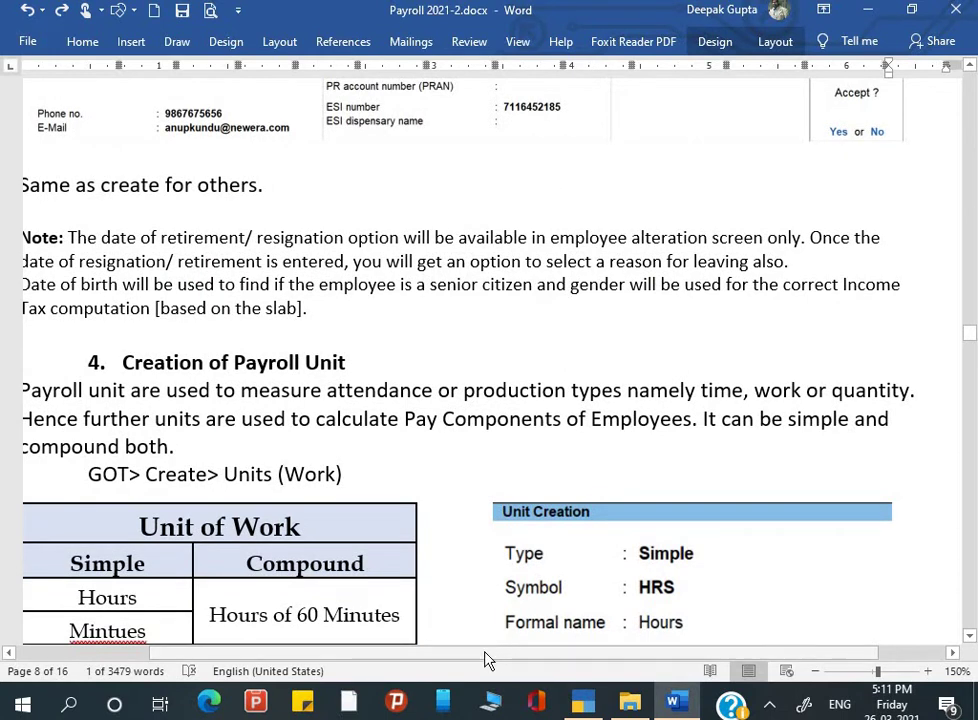
scroll(484, 659, "left", 1)
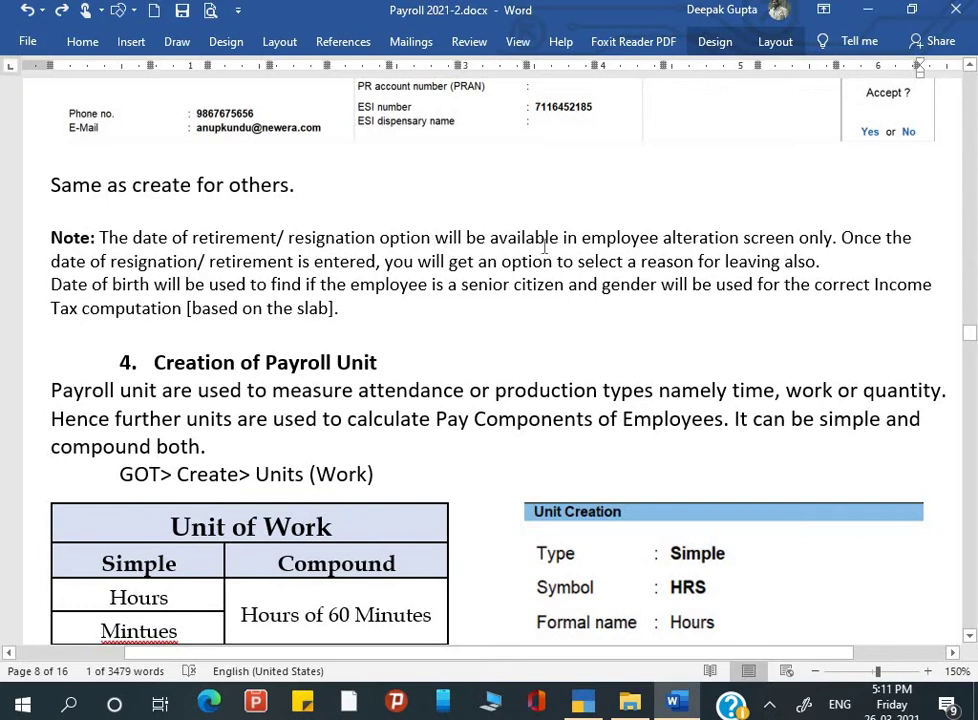
left_click_drag(666, 238, 805, 250)
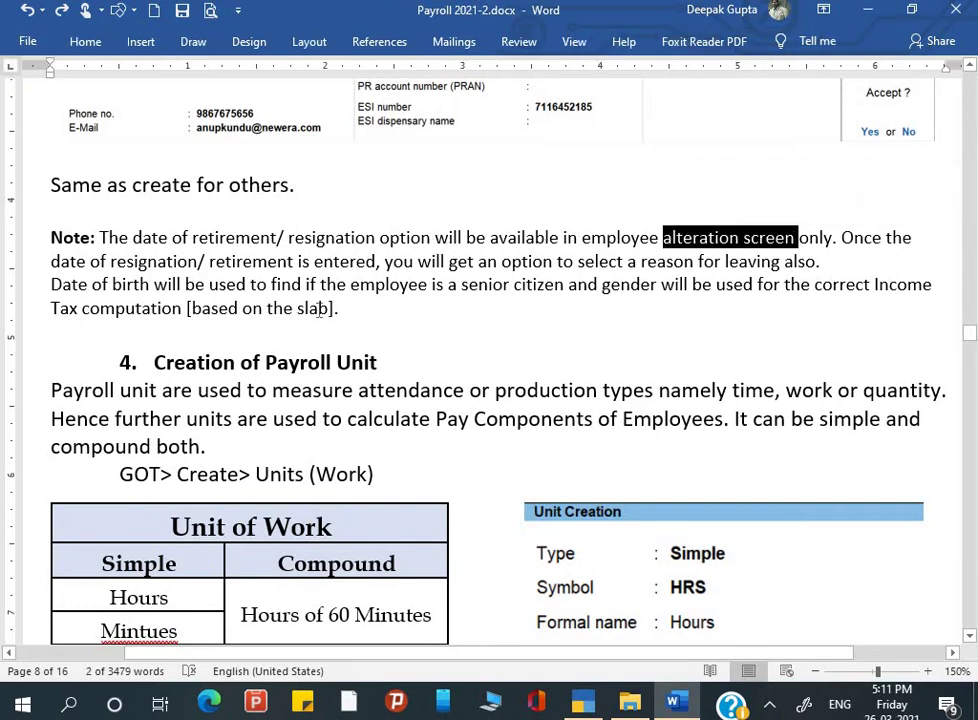
left_click(184, 362)
scroll(184, 360, "down", 4)
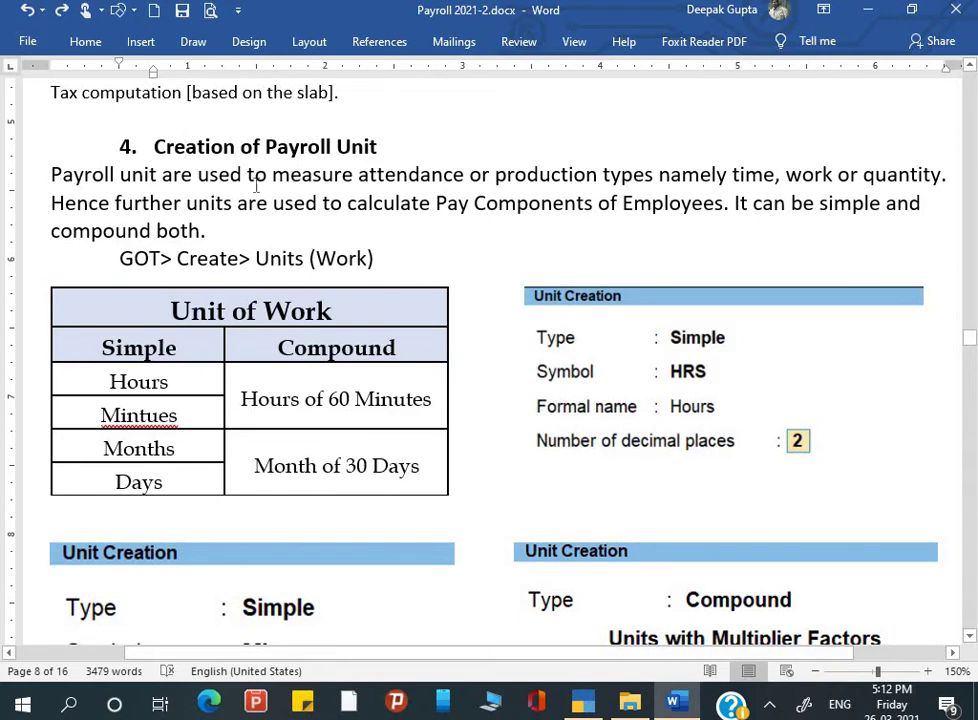
left_click(319, 202)
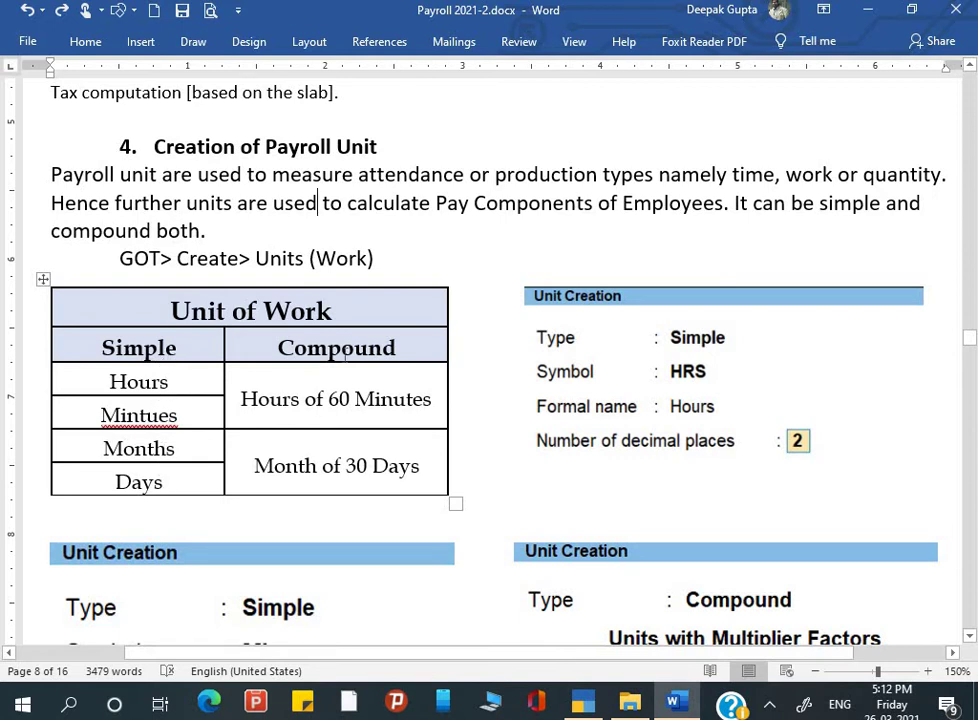
Step: Start a new work unit from Create > Units (Work) in TallyPrime
key("alt+Tab")
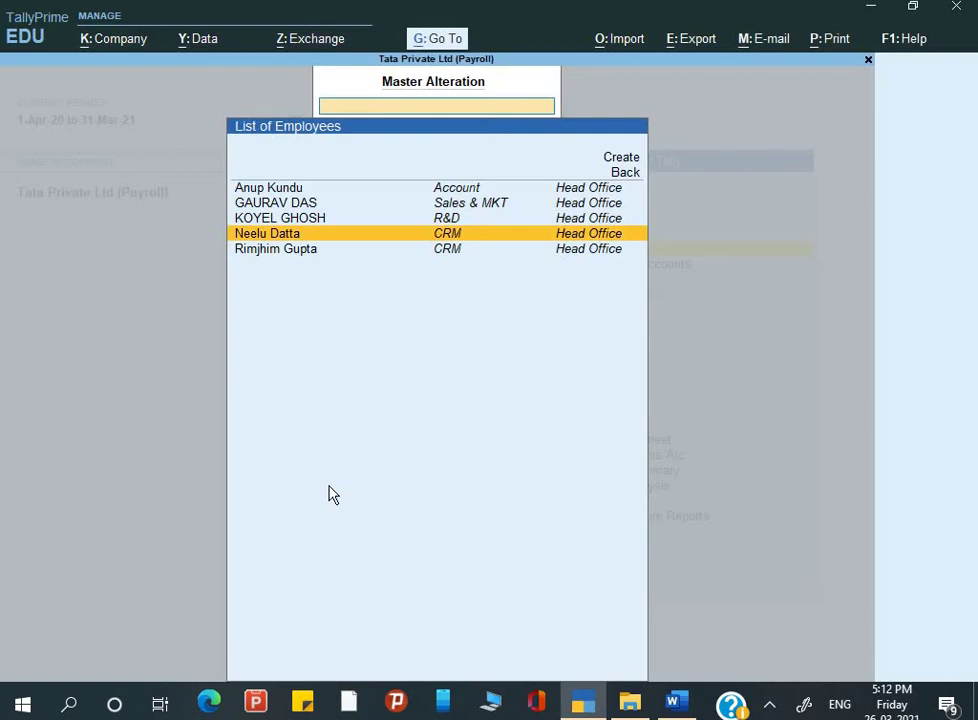
key("Escape")
key("c")
key("Down")
key("Down")
key("Down")
key("Down")
key("Down")
key("Down")
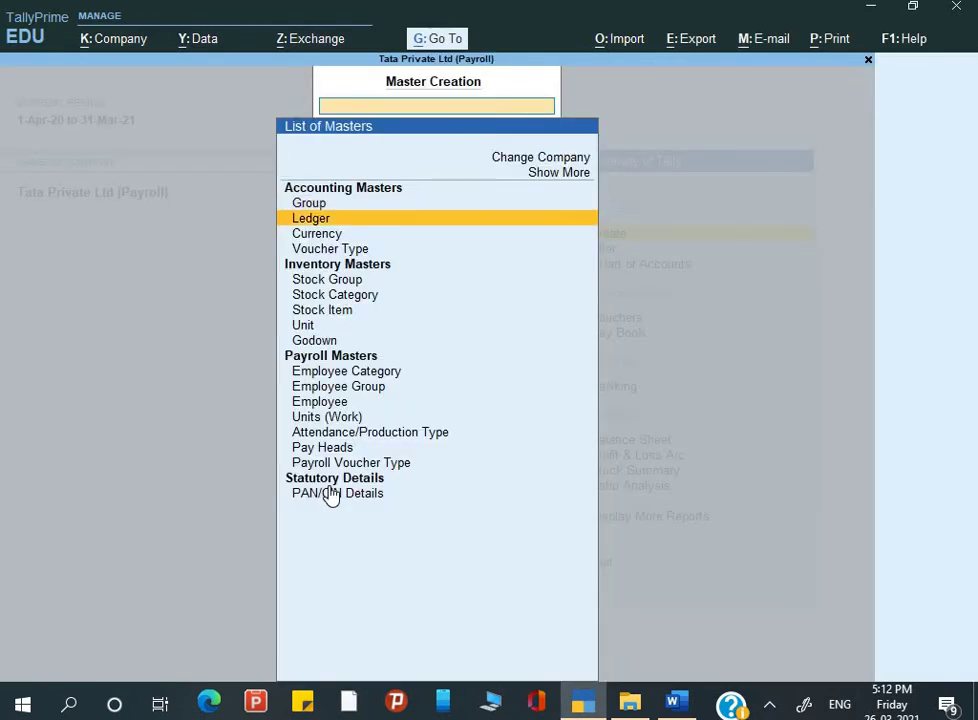
key("Down")
key("Down")
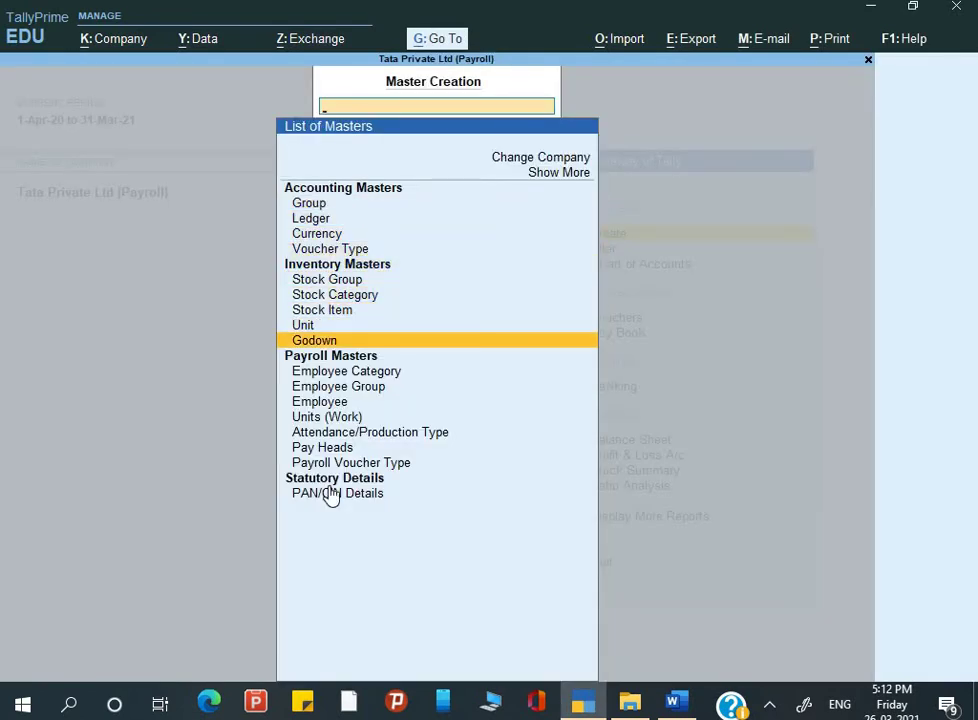
key("Down")
key("Down")
key("Down")
key("Down")
key("Return")
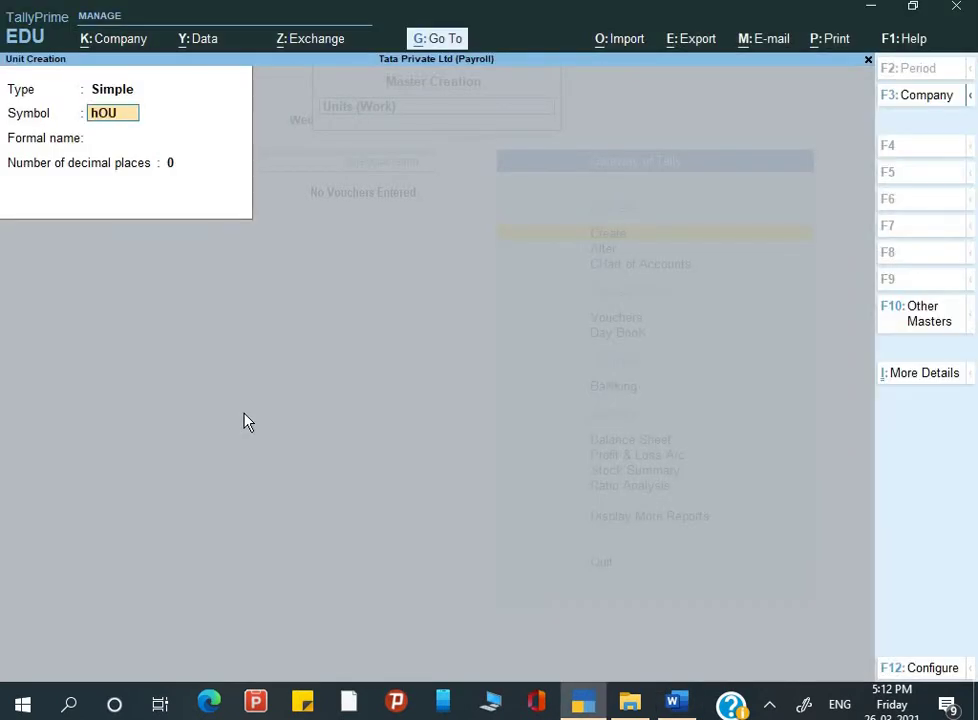
Step: Define the Simple unit HRS with formal name Hours and 2 decimal places
key("BackSpace")
key("BackSpace")
key("BackSpace")
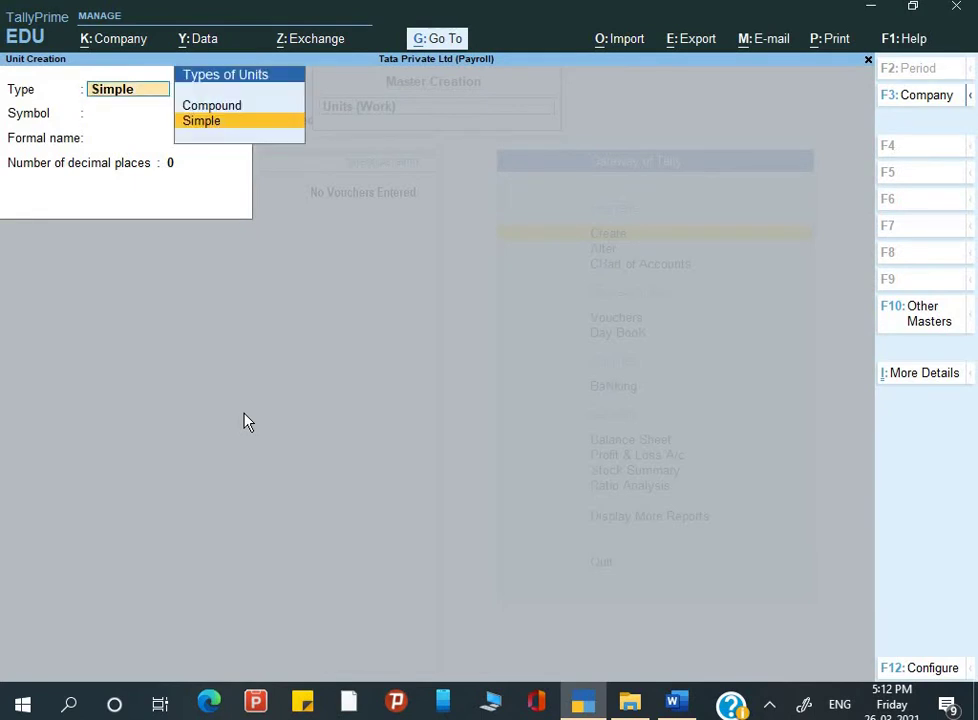
key("Return")
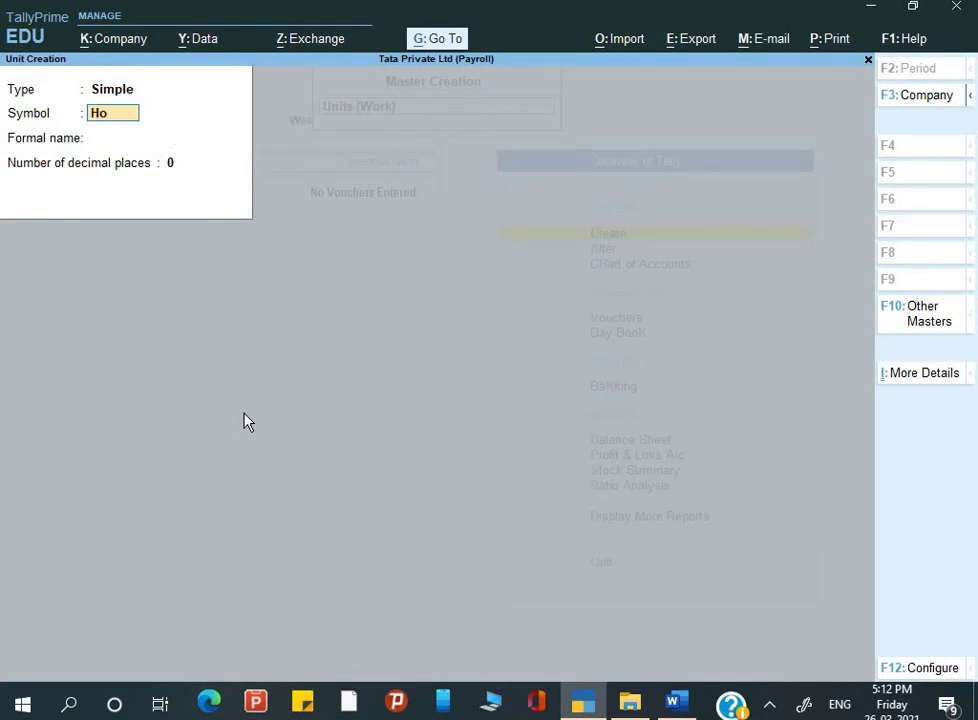
key("Return")
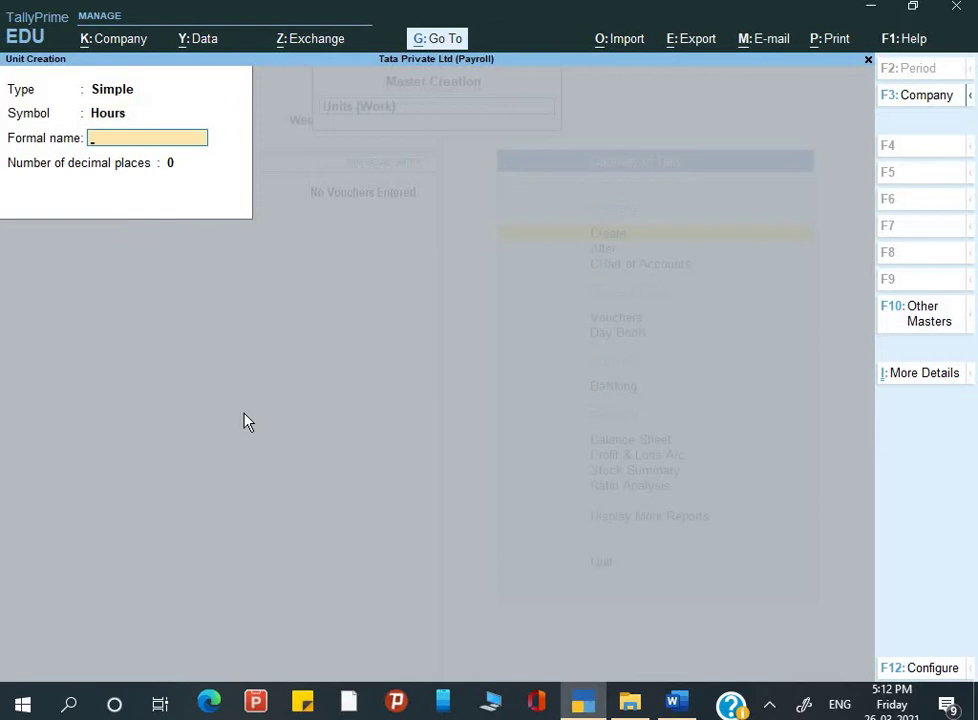
key("Return")
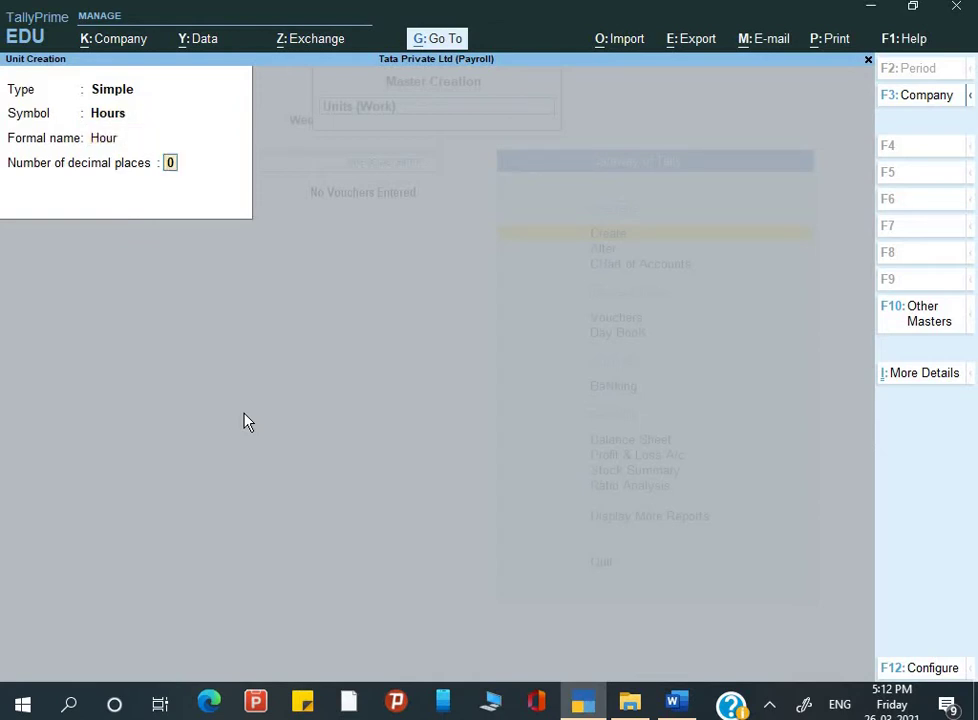
key("alt+Tab")
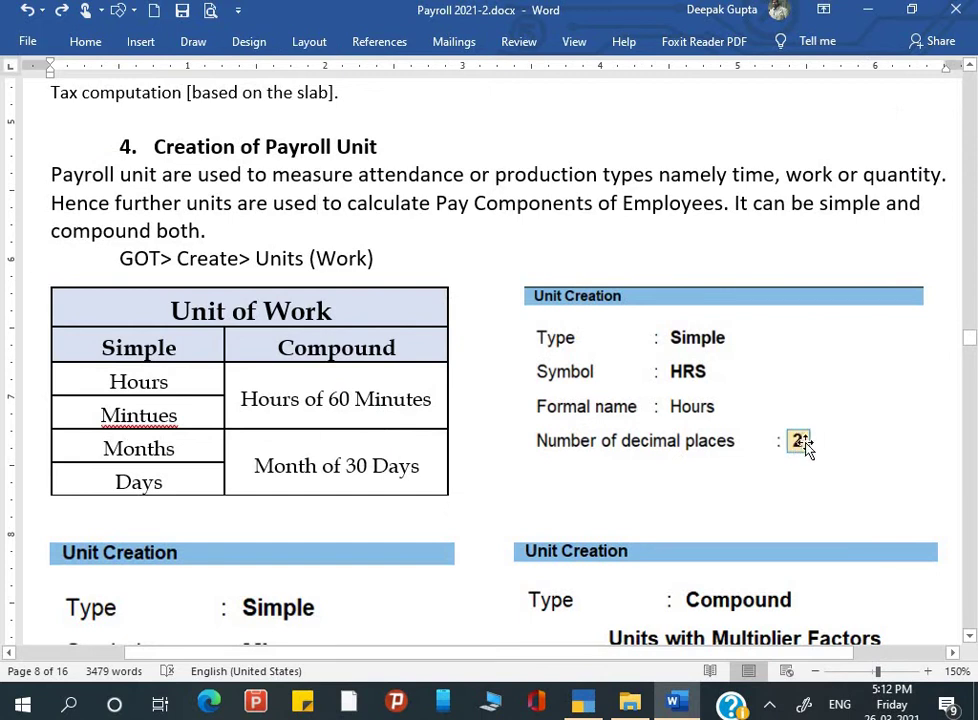
key("alt+Tab")
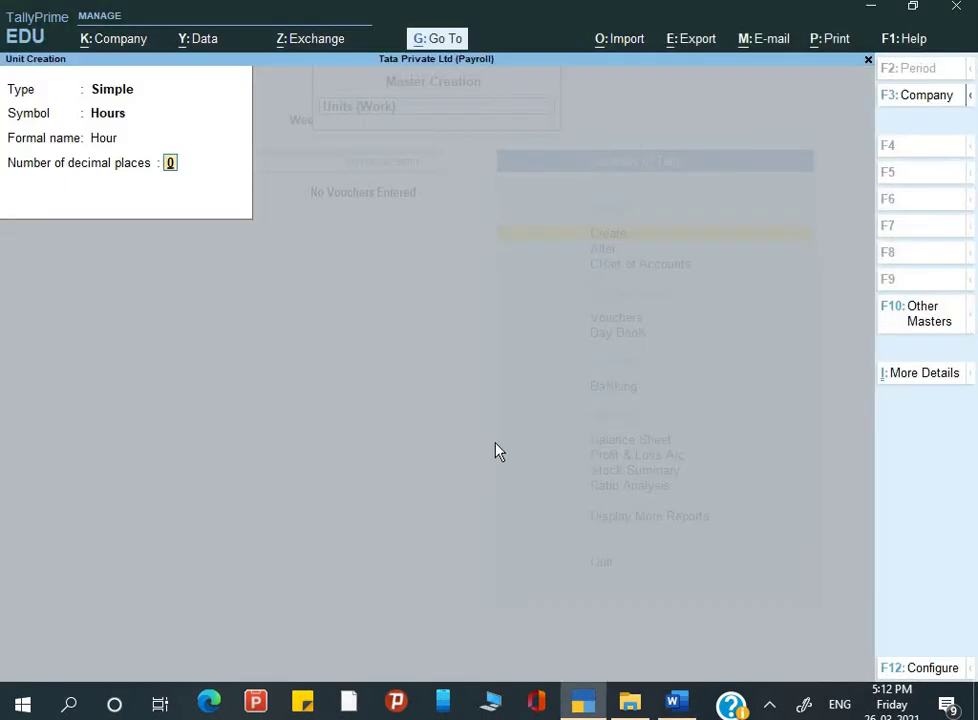
key("BackSpace")
key("BackSpace")
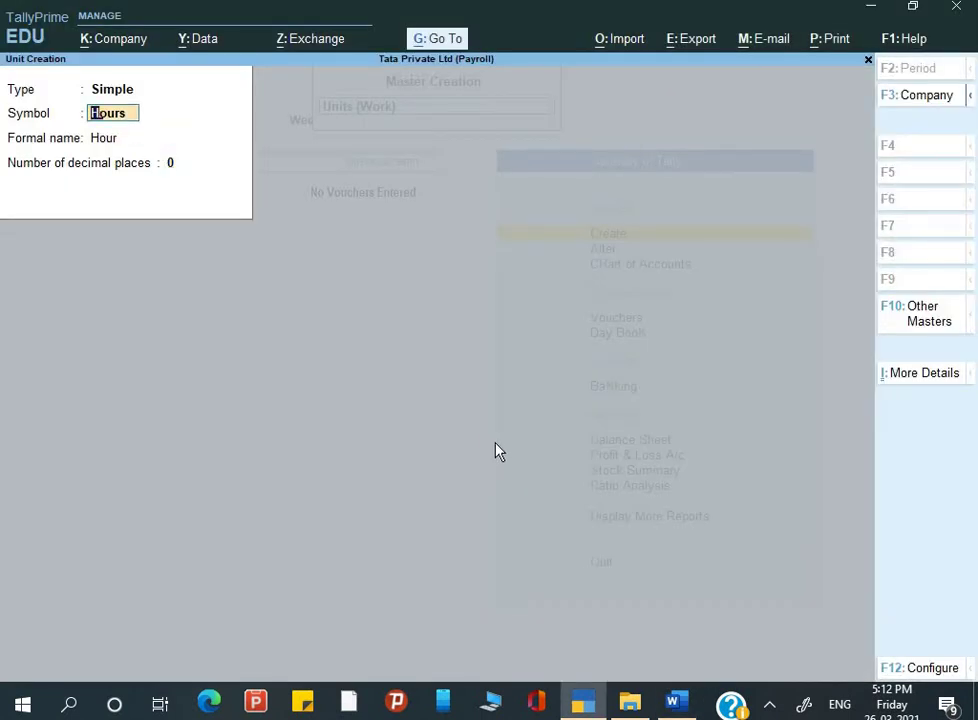
type("HRS")
key("Return")
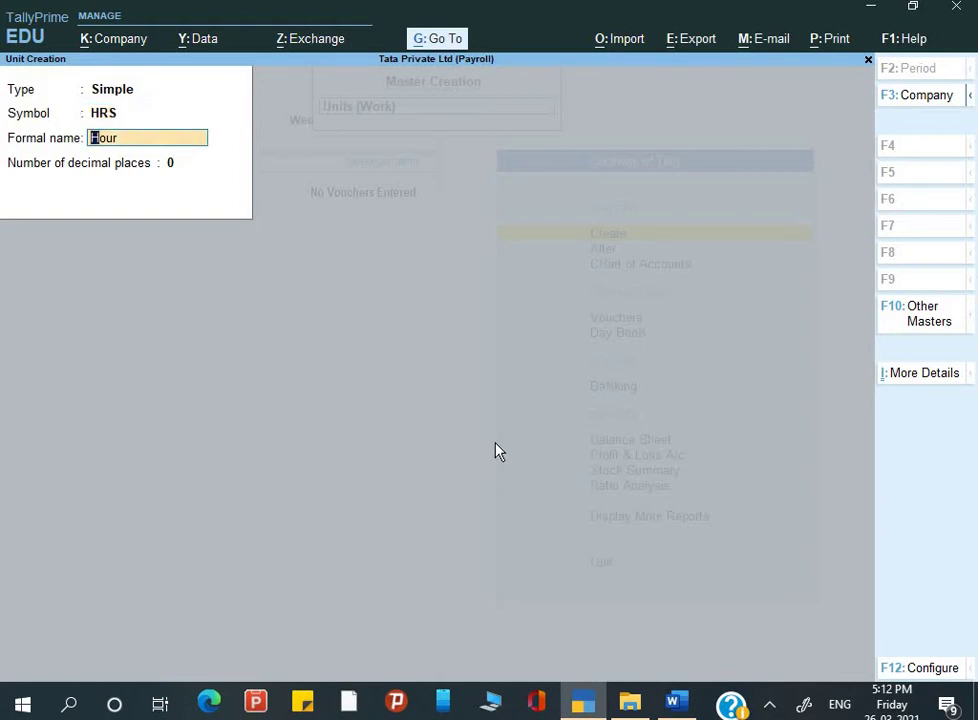
key("Return")
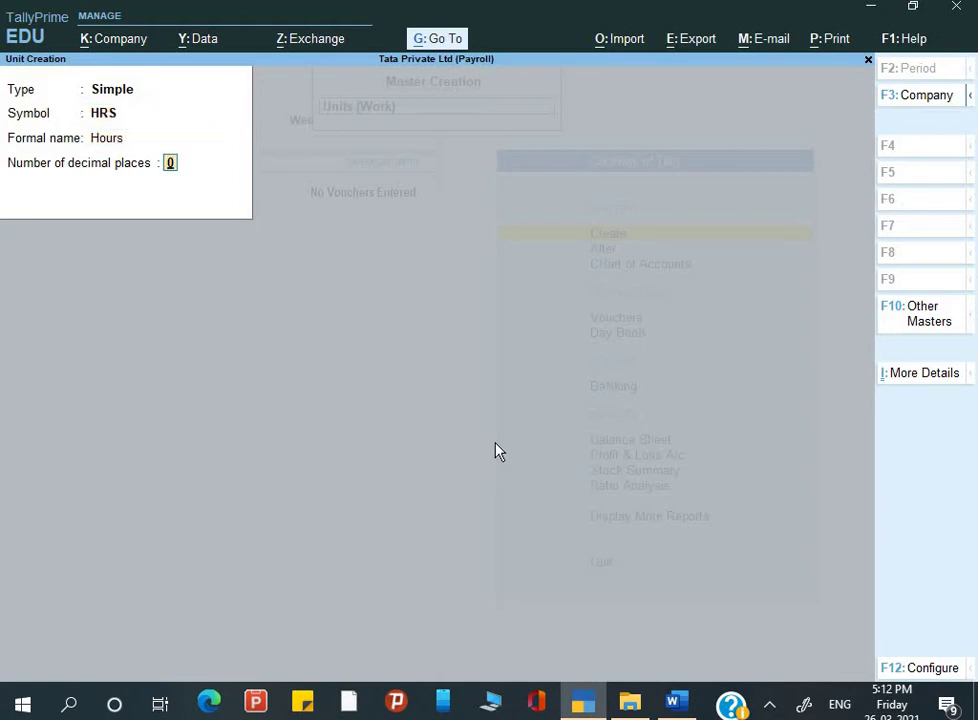
type("2")
key("Return")
key("Return")
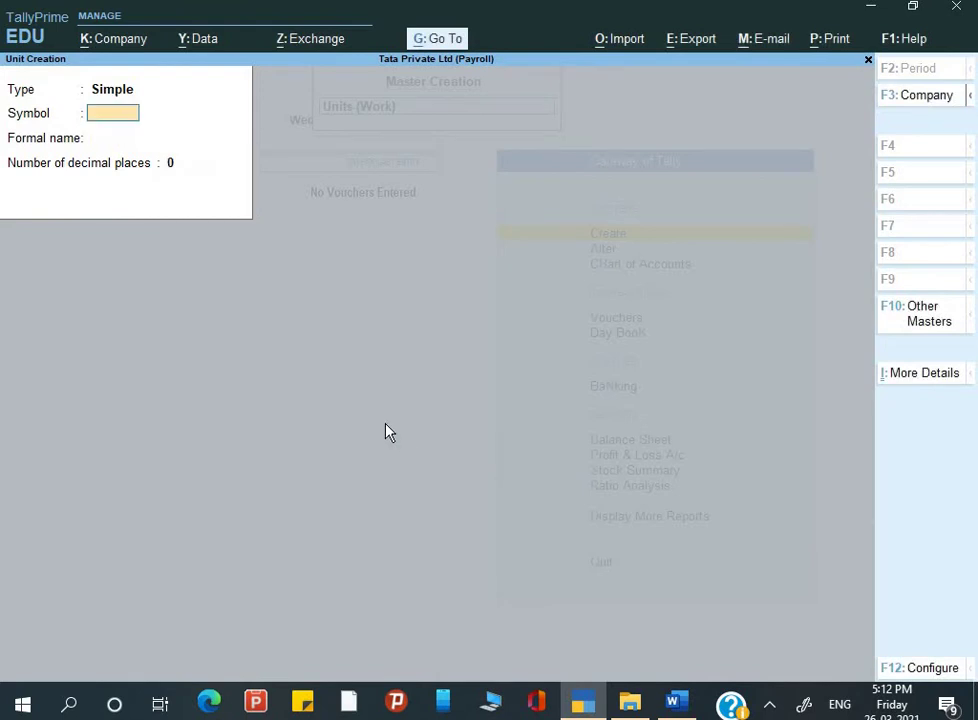
key("alt+Tab")
Step: Enter the simple unit Min with formal name Minute and 0 decimal places
scroll(430, 450, "down", 3)
scroll(295, 360, "down", 1)
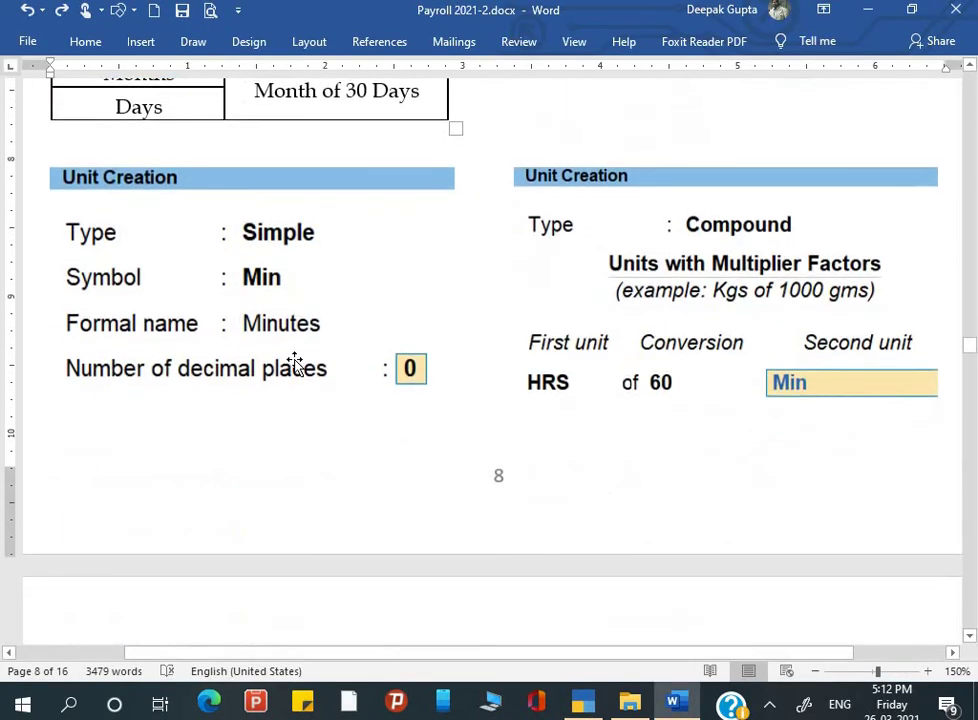
scroll(268, 316, "up", 2)
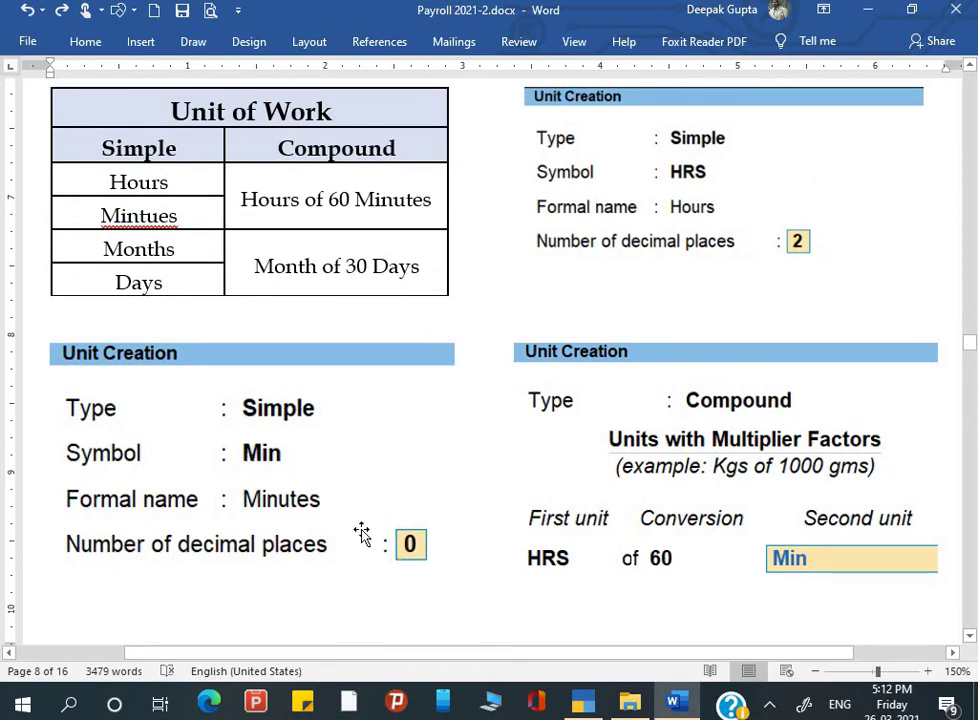
key("alt+Tab")
type("M")
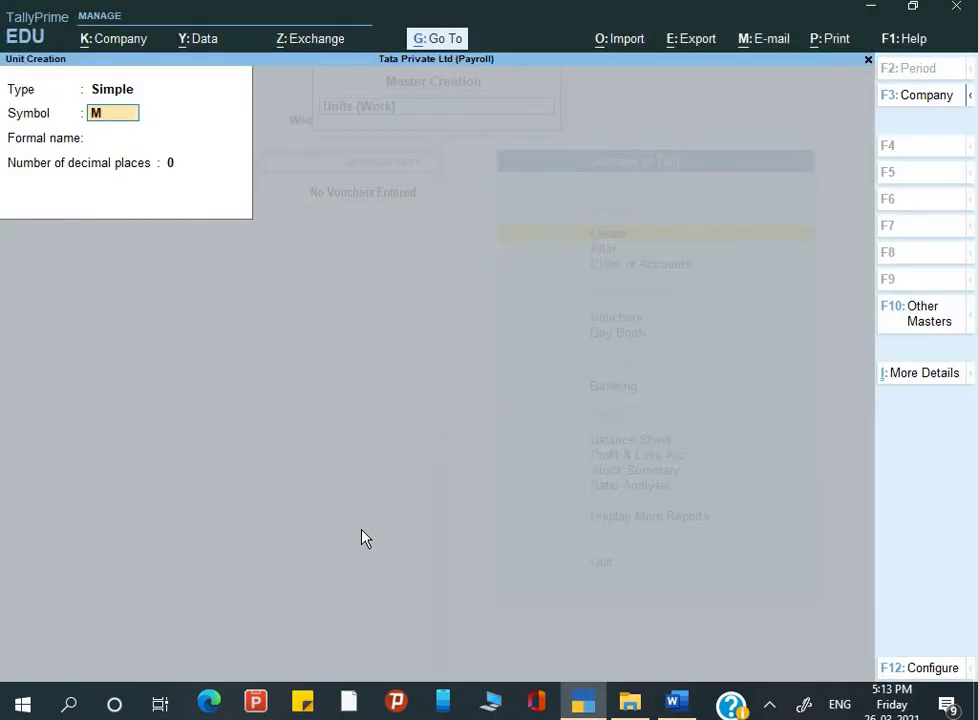
key("Return")
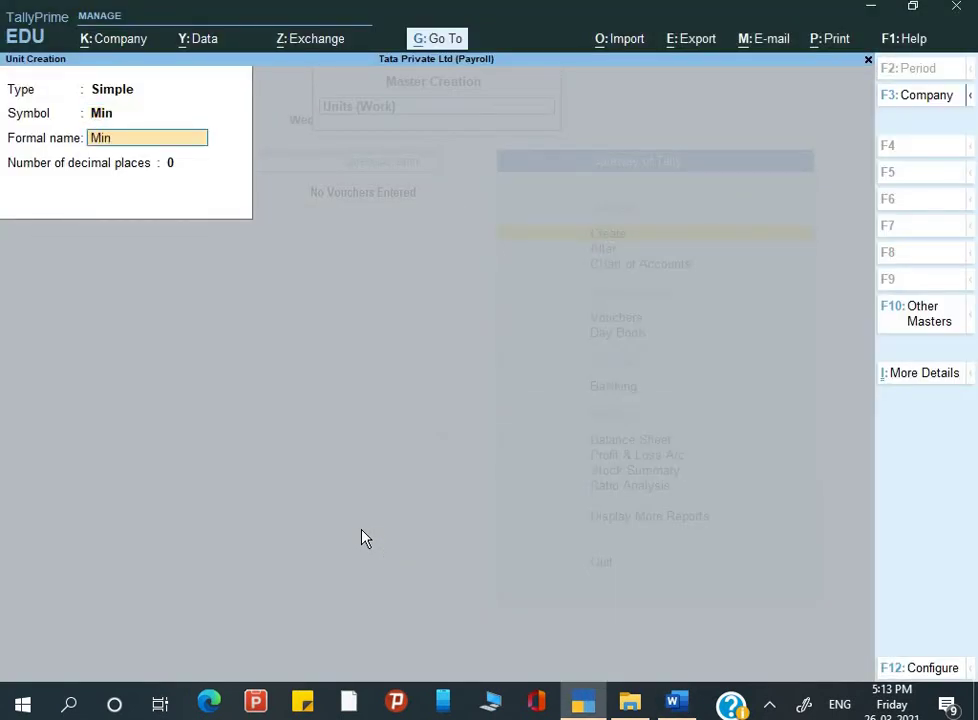
type("Minute")
key("Return")
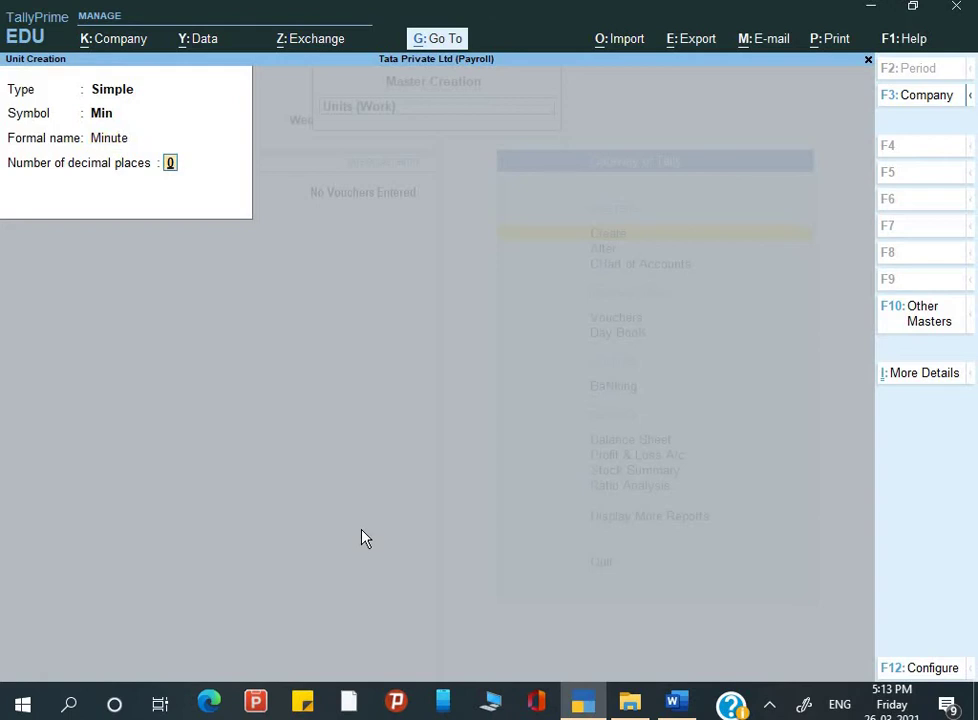
key("Return")
key("Return")
key("alt+Tab")
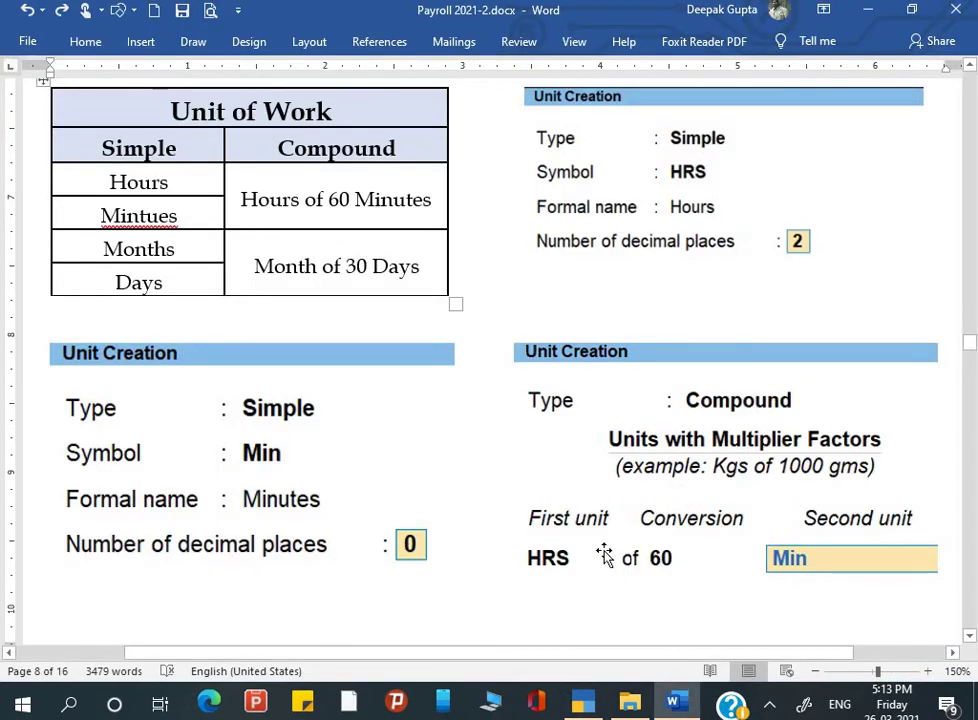
Step: Save the compound unit HRS of 60 Min
key("alt+Tab")
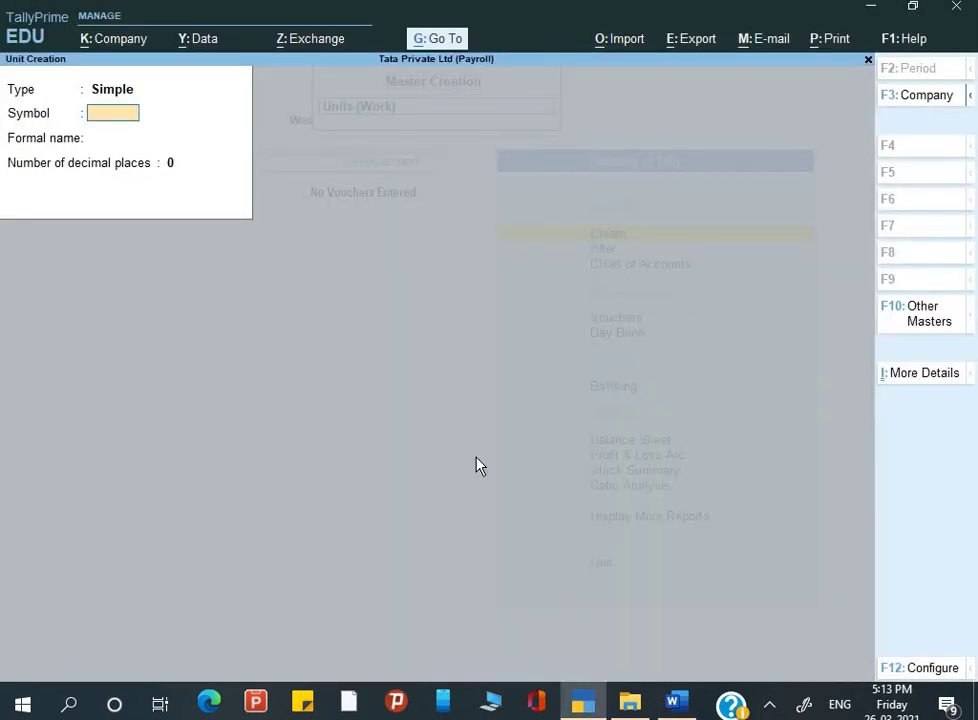
key("BackSpace")
key("Up")
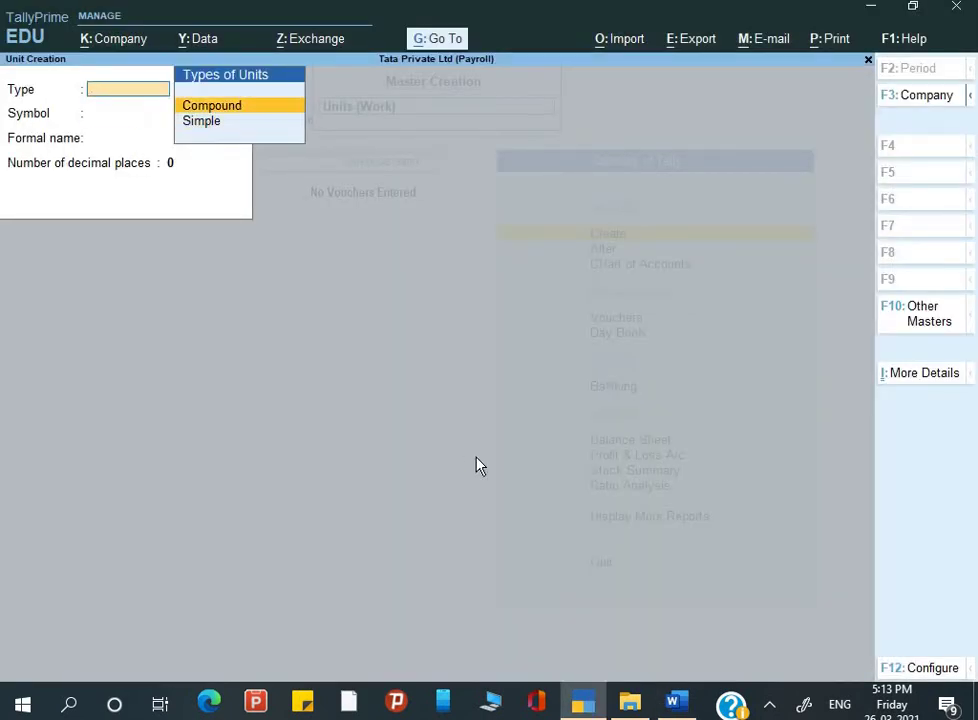
key("Return")
key("Return")
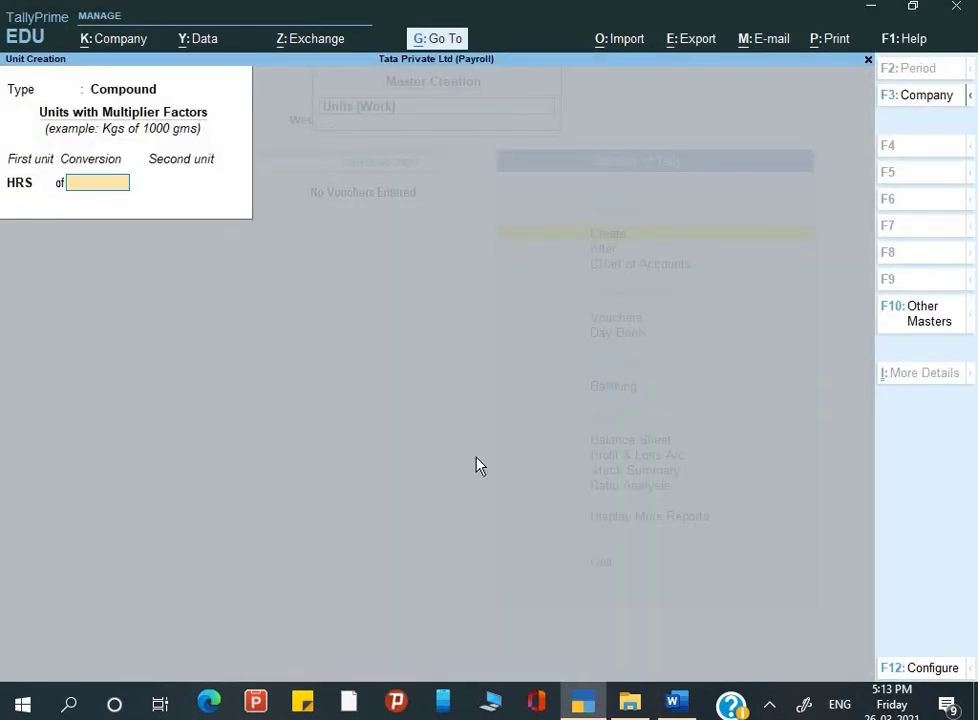
type("60")
key("Return")
key("Return")
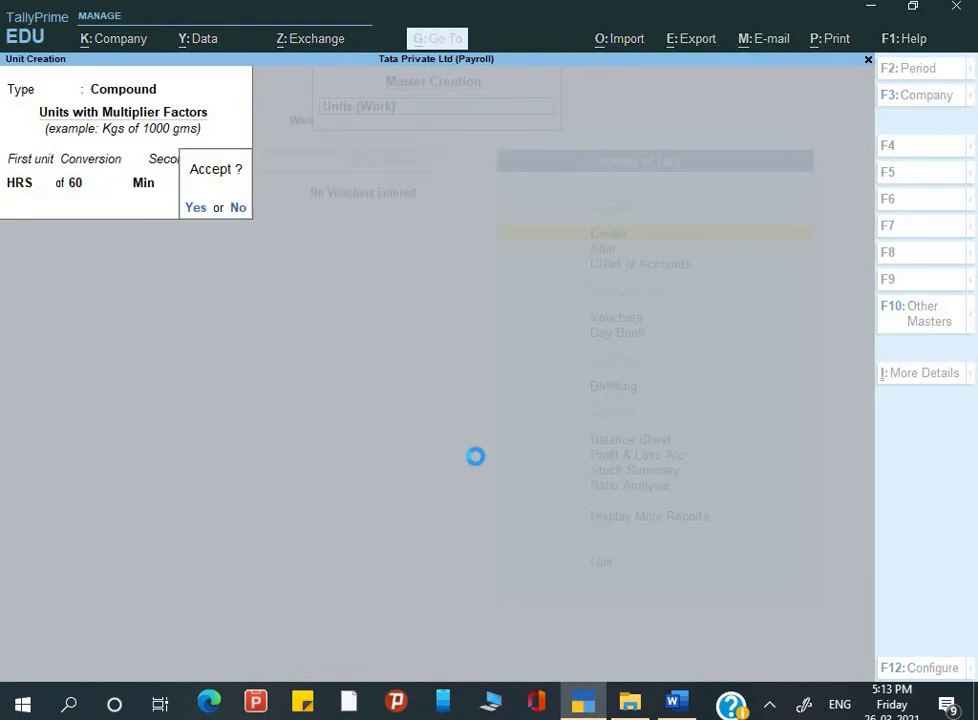
key("Return")
key("BackSpace")
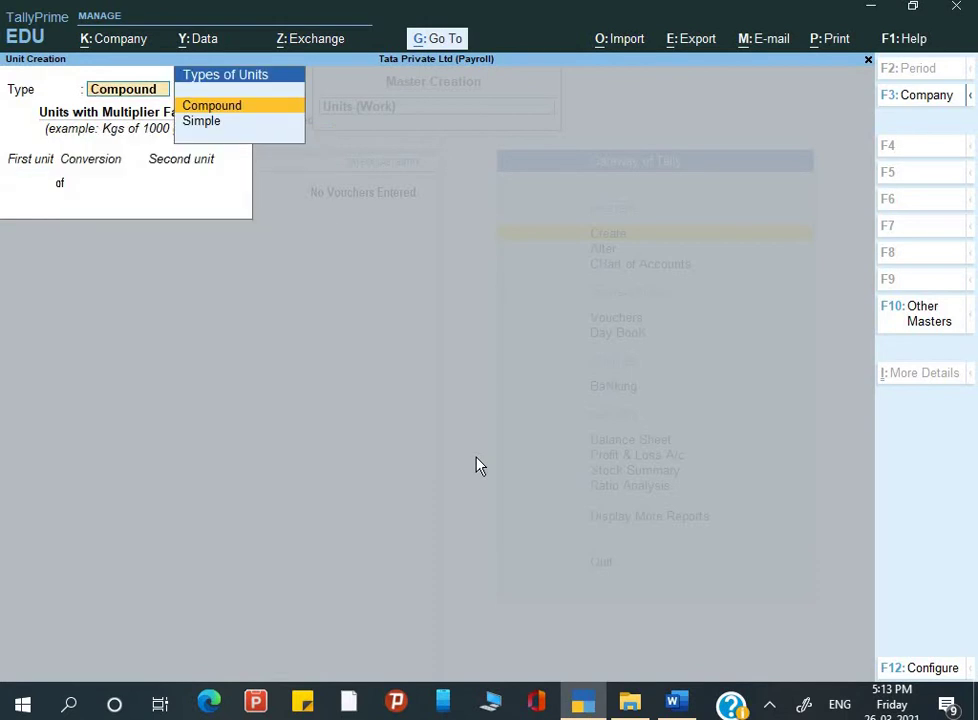
key("Down")
key("Return")
Step: Begin the next simple unit, checking the Word notes and typing symbol M
key("alt+Tab")
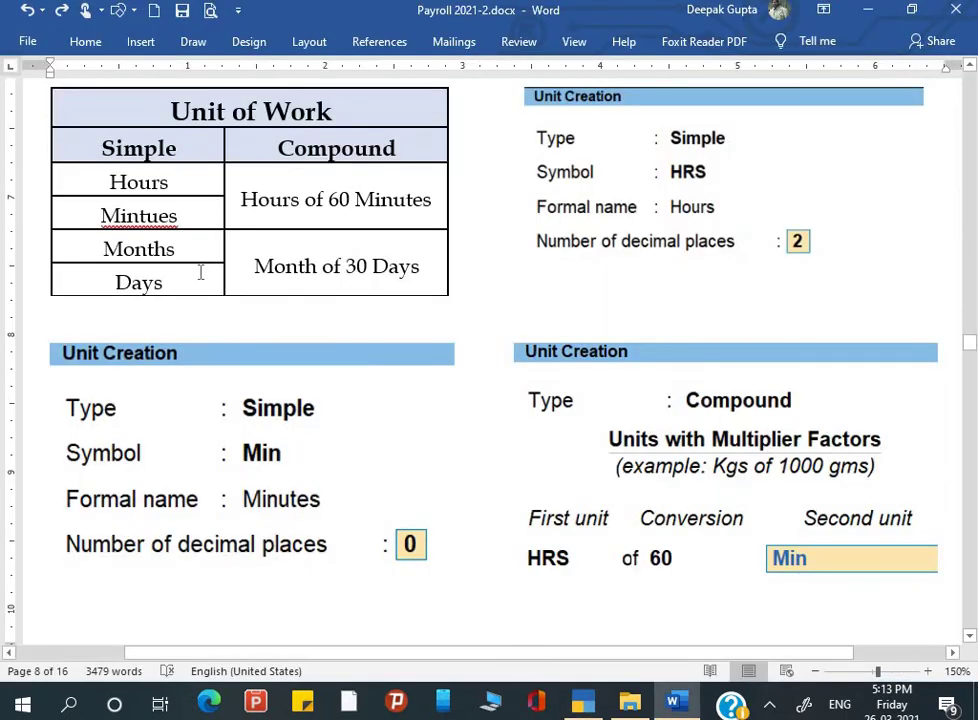
key("alt+Tab")
type("M")
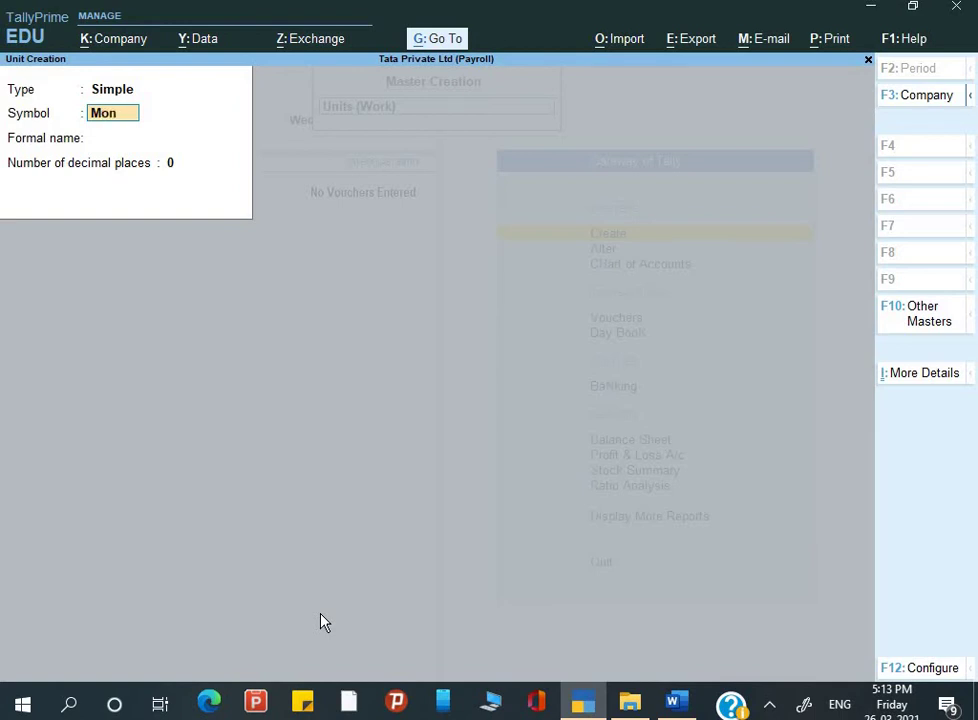
Step: Save the simple unit Month with formal name Months
key("Return")
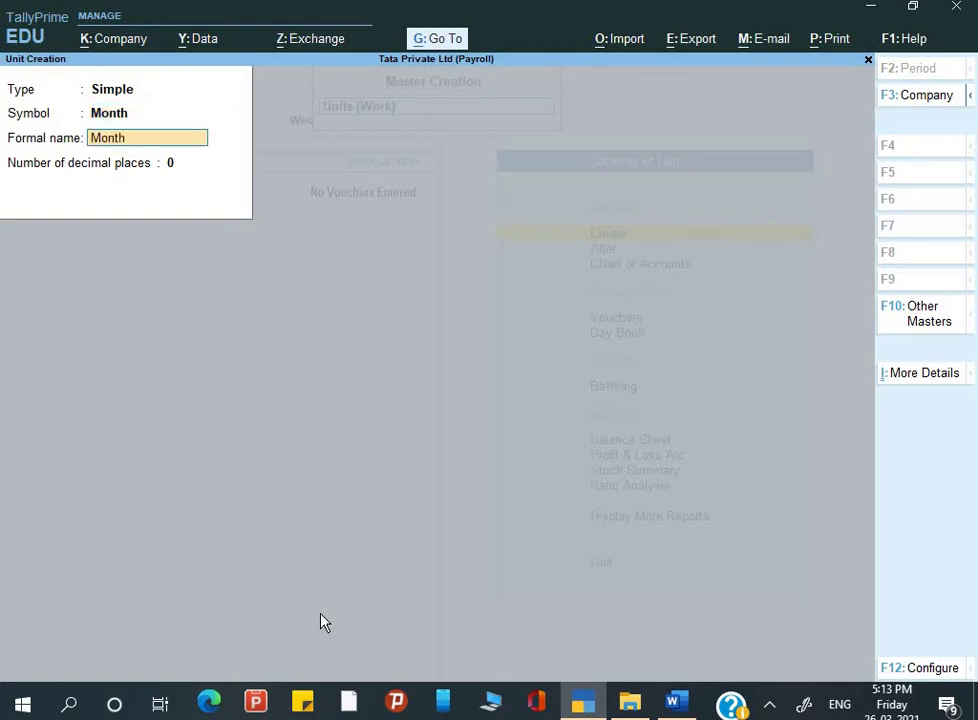
key("Return")
key("alt+Tab")
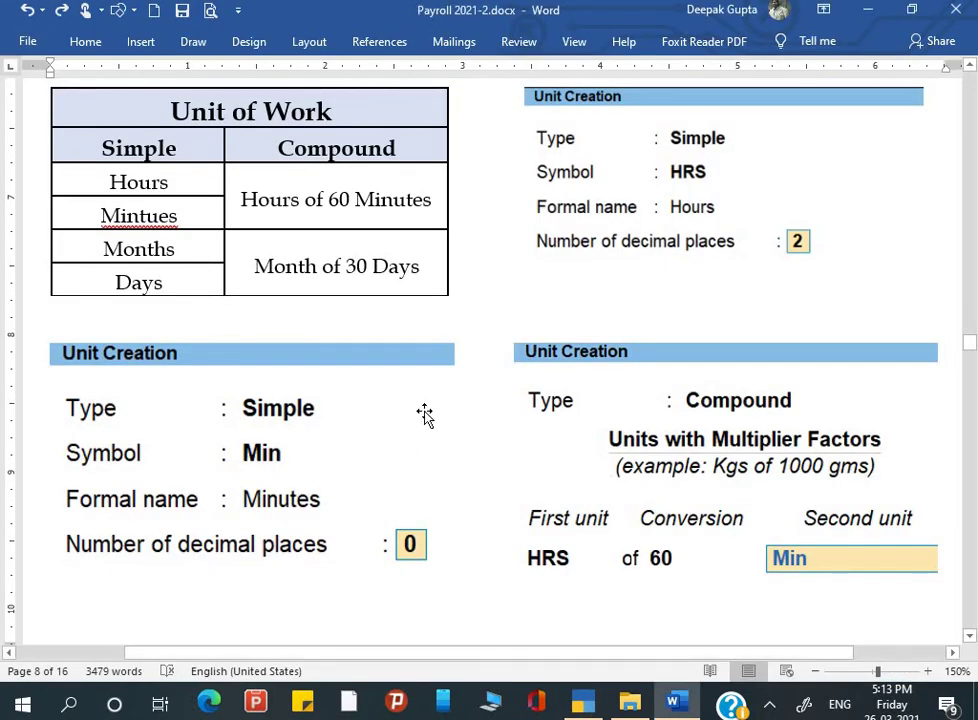
key("alt+Tab")
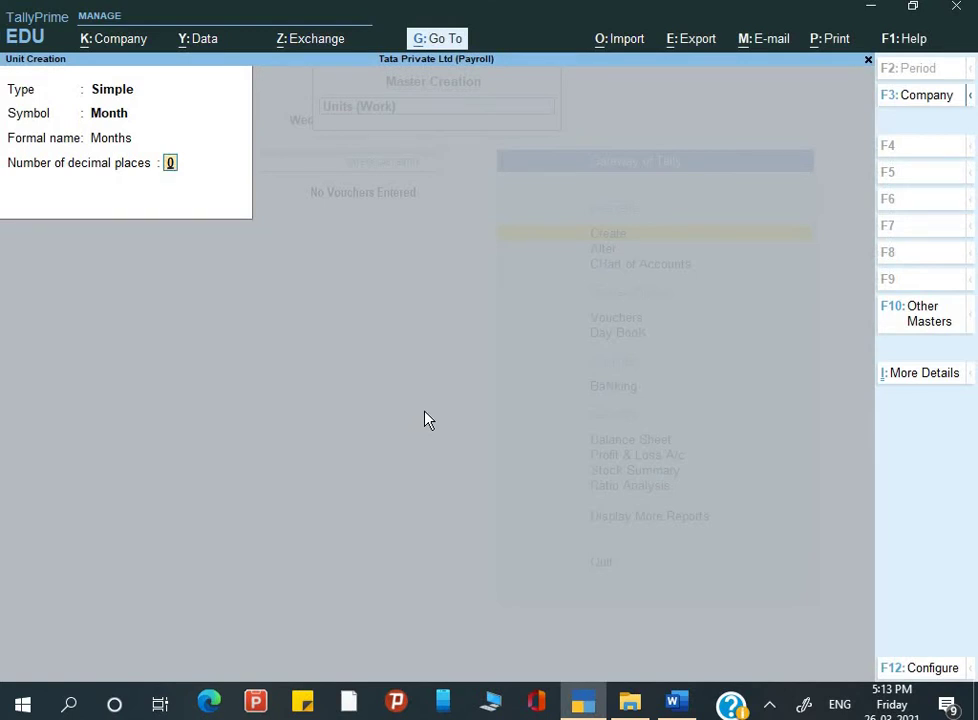
key("Return")
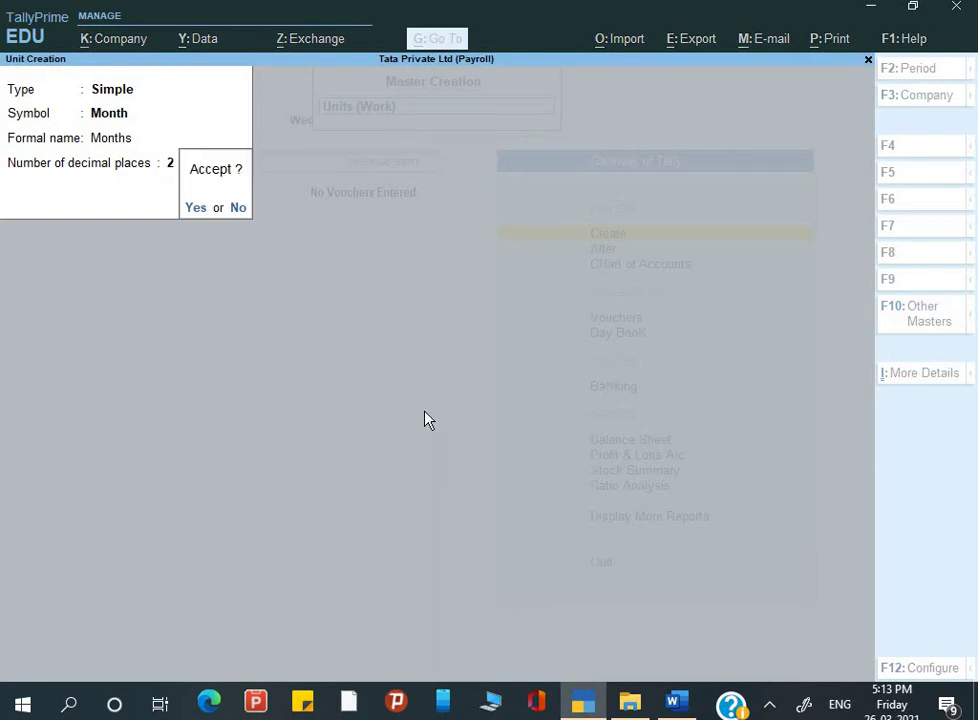
key("y")
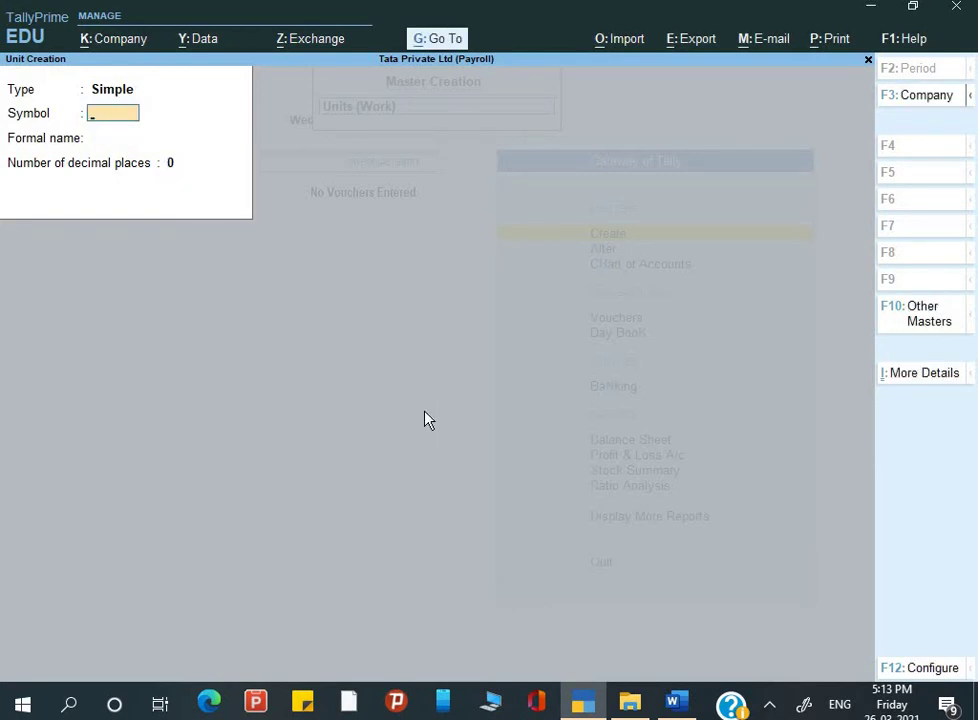
Step: Save the simple unit Day with formal name Days and 0 decimal places
type("Days")
key("Return")
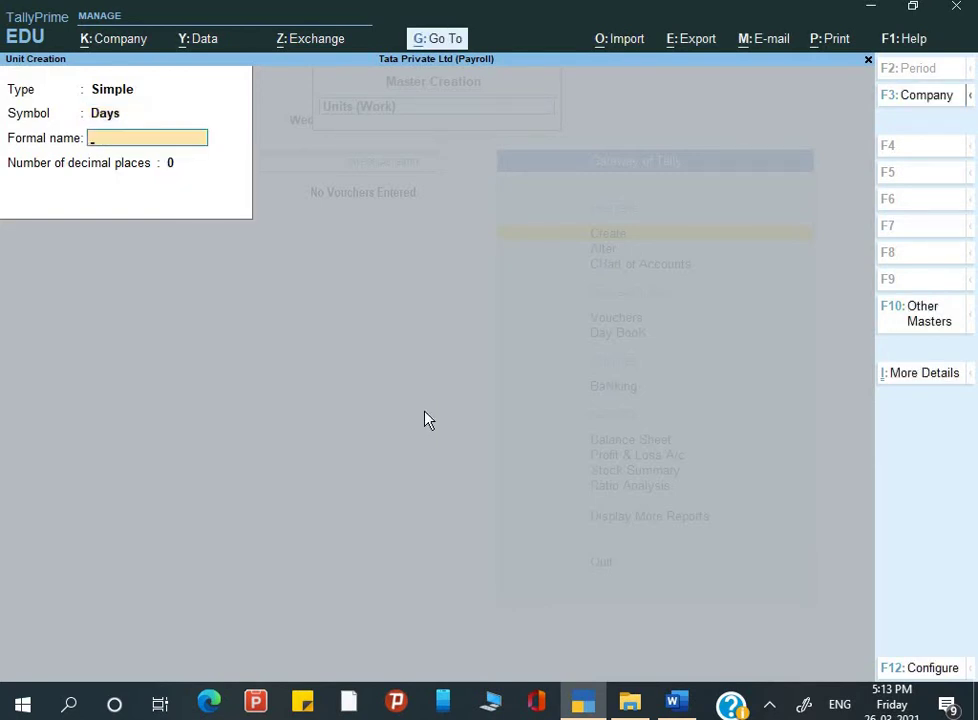
key("BackSpace")
type("Da")
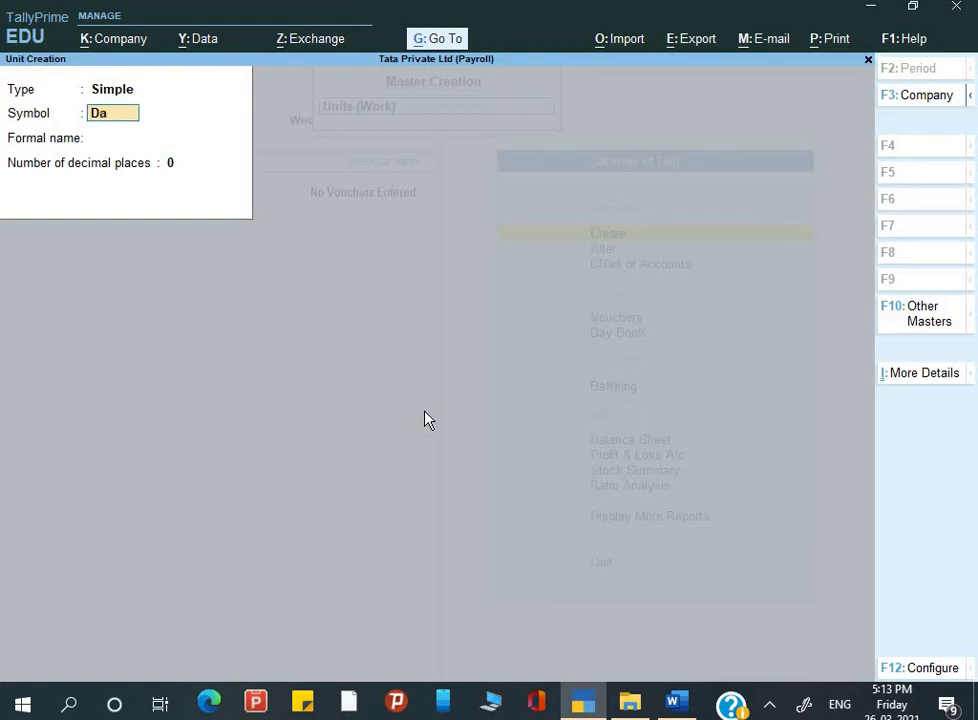
key("Return")
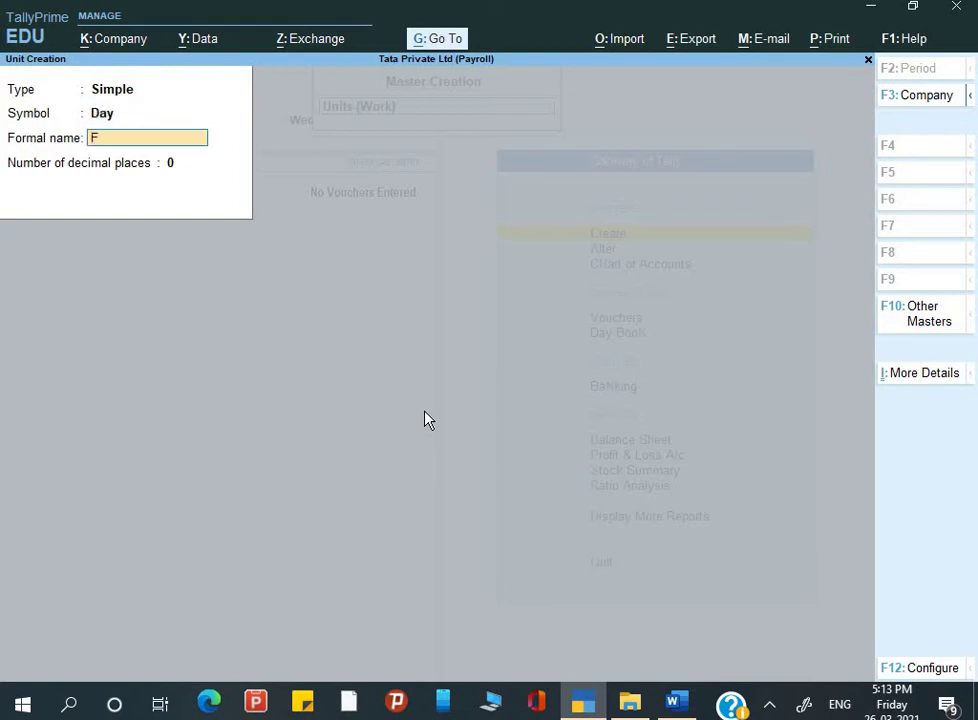
type("Days")
key("Return")
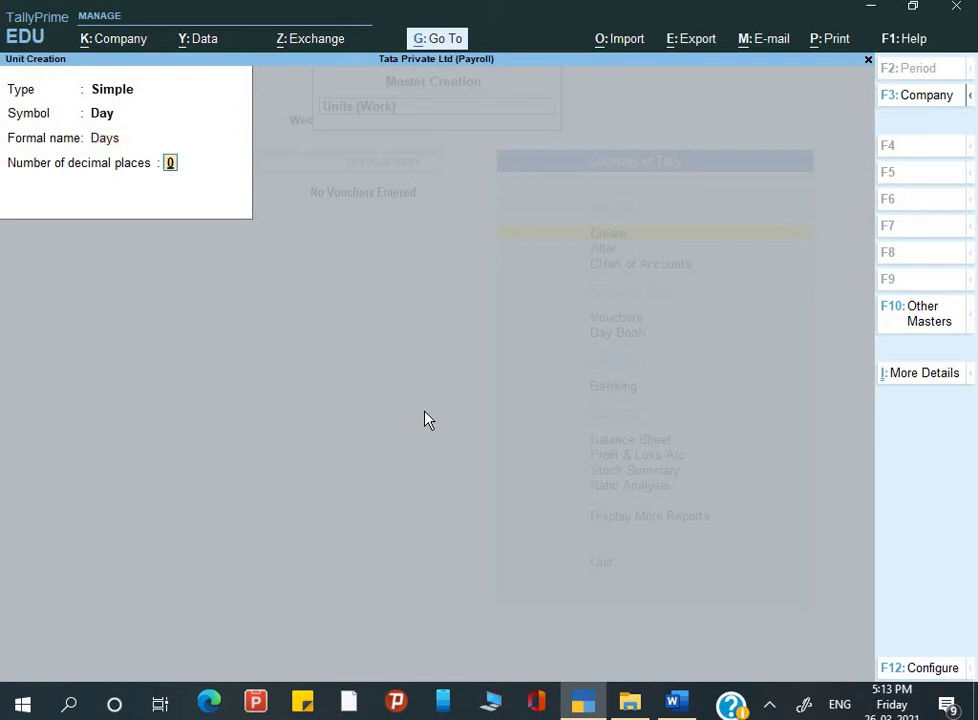
key("Return")
key("Return")
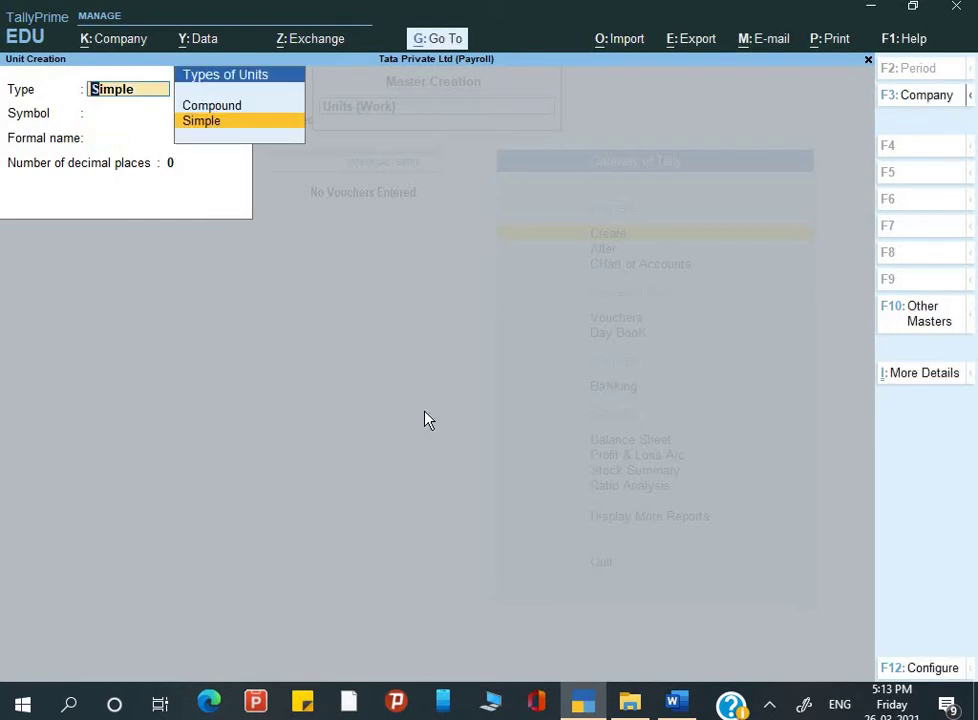
key("Up")
Step: Save the compound unit Month of 30 Day and close unit creation
key("Return")
key("Down")
key("Down")
key("Down")
key("Return")
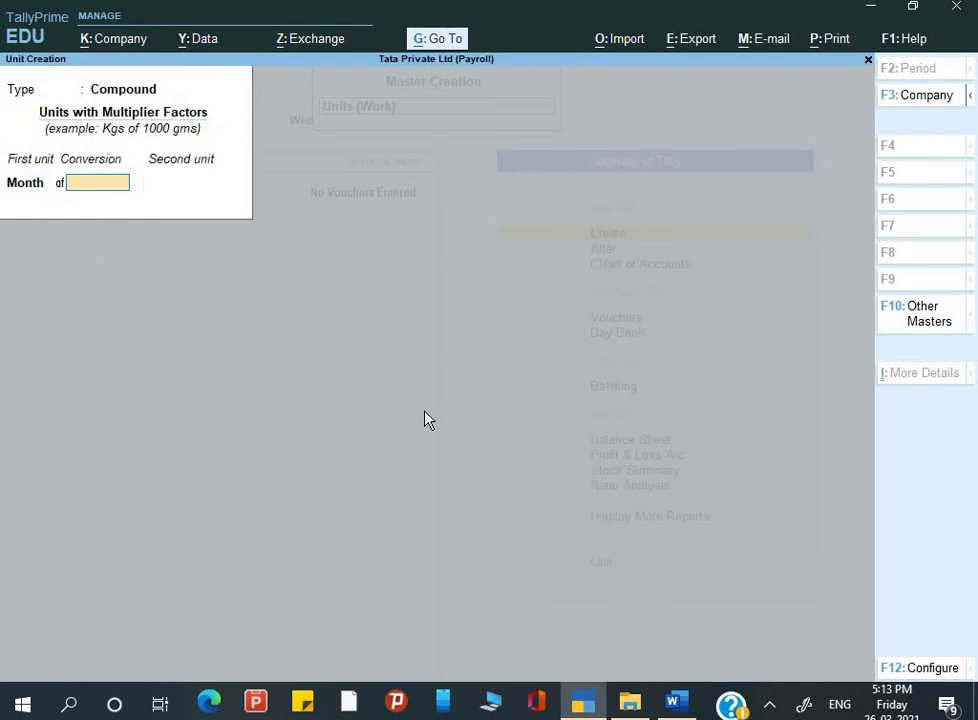
type("30")
key("Return")
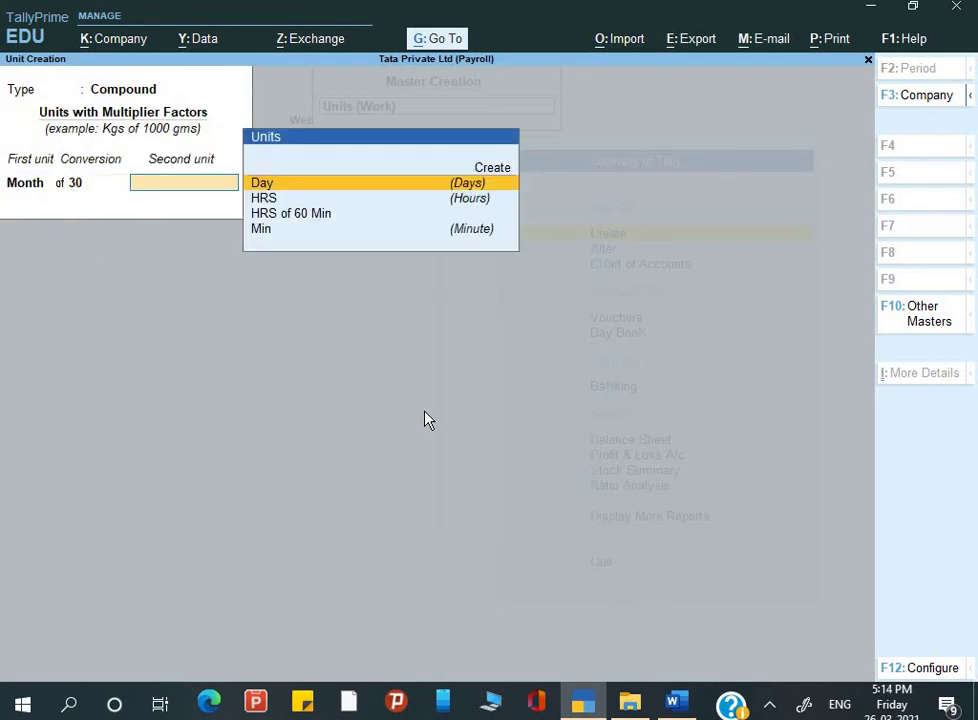
key("Return")
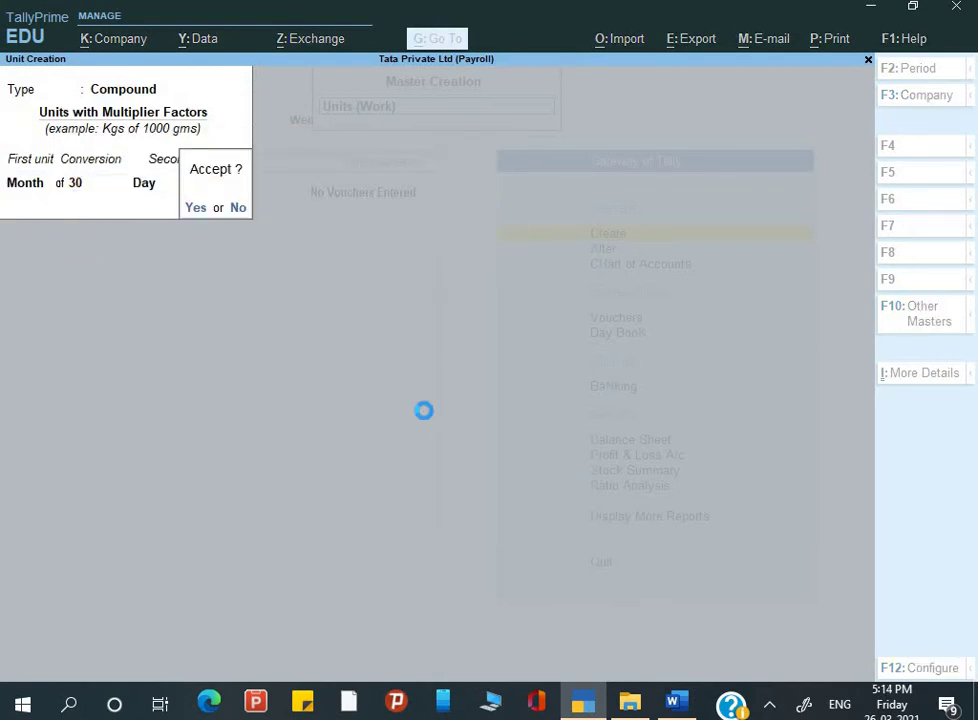
key("Return")
key("Escape")
key("Return")
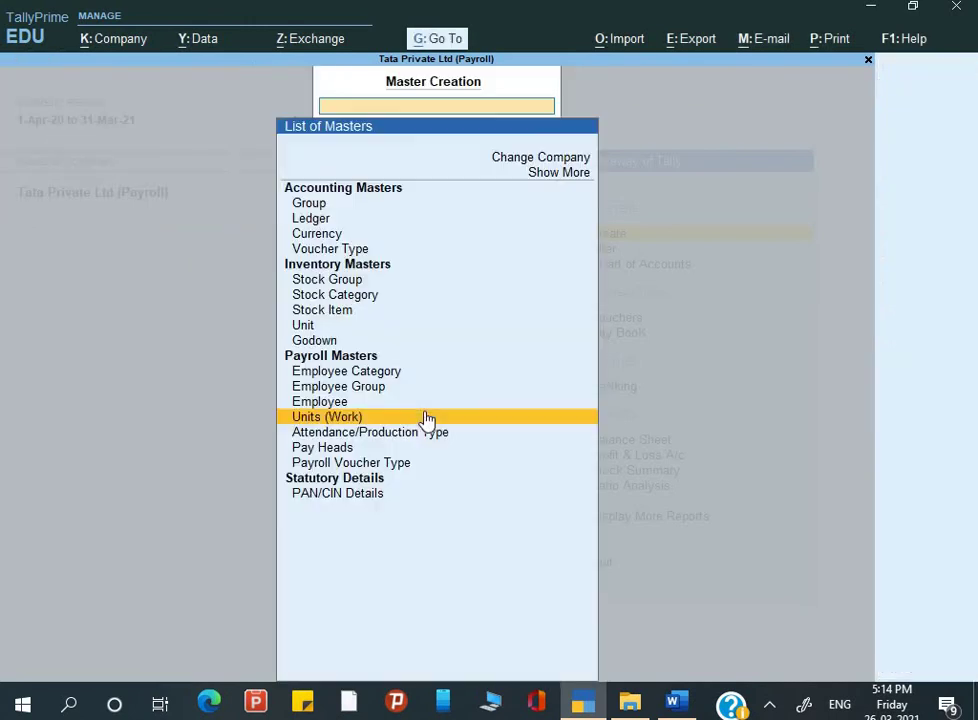
Step: Reopen Create's List of Masters, then bring up the Word notes at section 5, Attendance/Production Types
key("Escape")
key("alt+Tab")
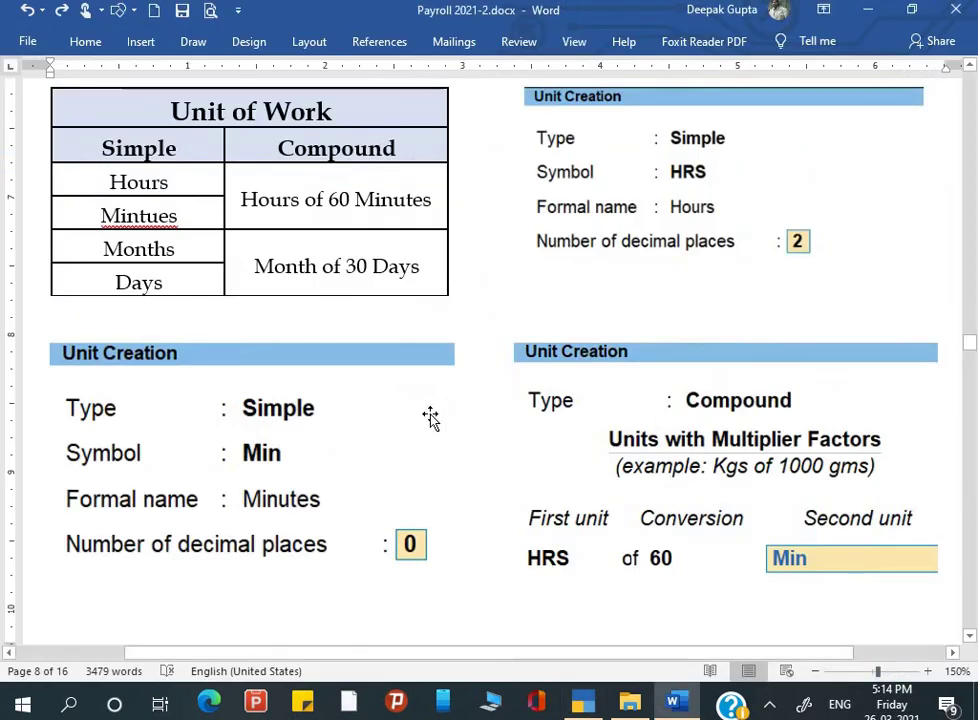
key("alt+Tab")
key("Down")
key("Up")
key("Return")
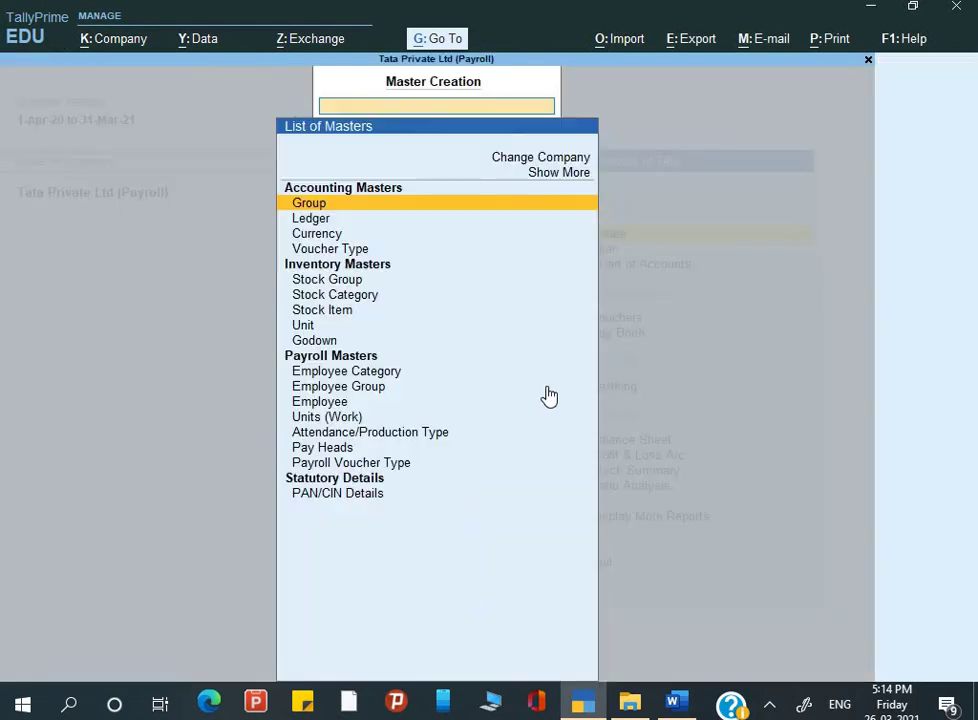
key("Down")
key("Down")
key("Down")
key("Down")
key("Down")
key("Down")
key("Down")
key("Down")
key("Down")
key("Down")
key("Down")
key("Down")
key("Down")
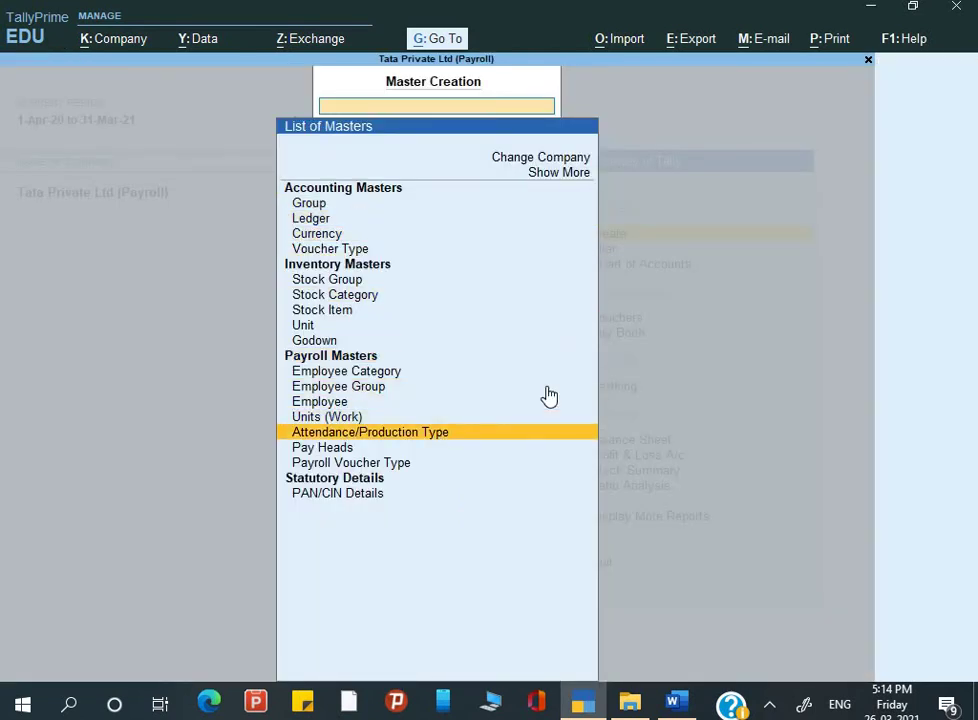
key("alt+Tab")
scroll(365, 461, "down", 5)
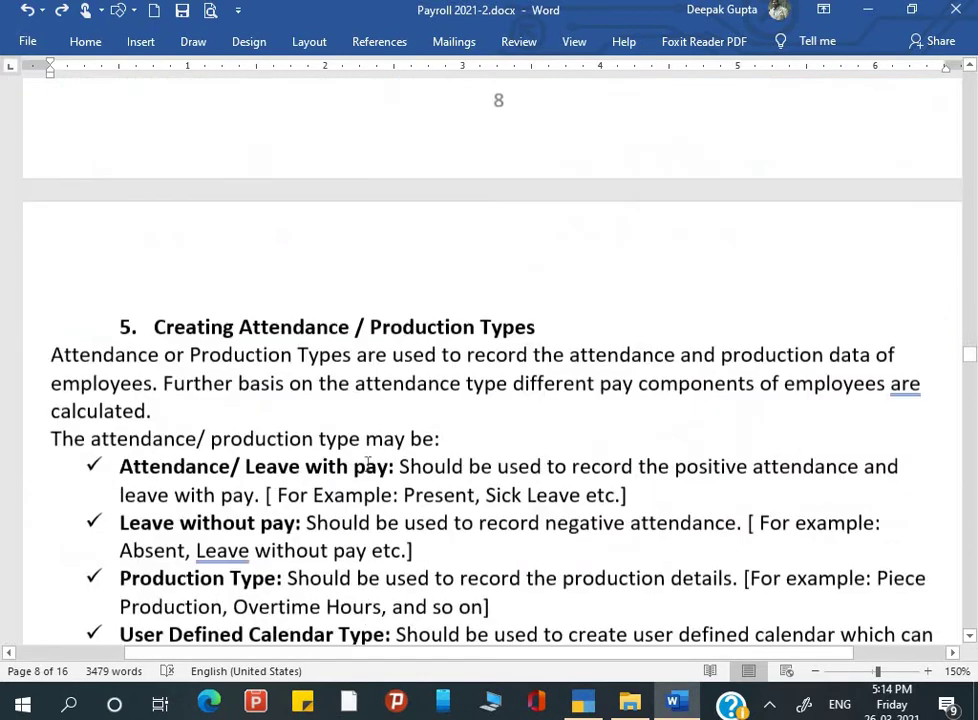
scroll(367, 461, "down", 5)
scroll(367, 461, "up", 5)
scroll(367, 460, "down", 2)
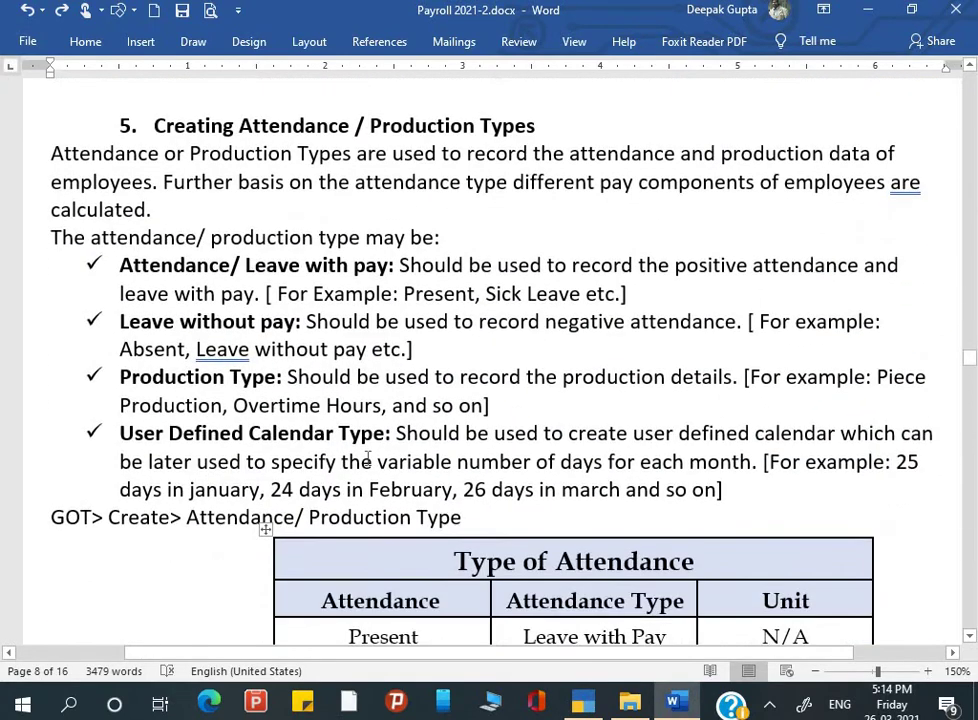
scroll(367, 458, "up", 1)
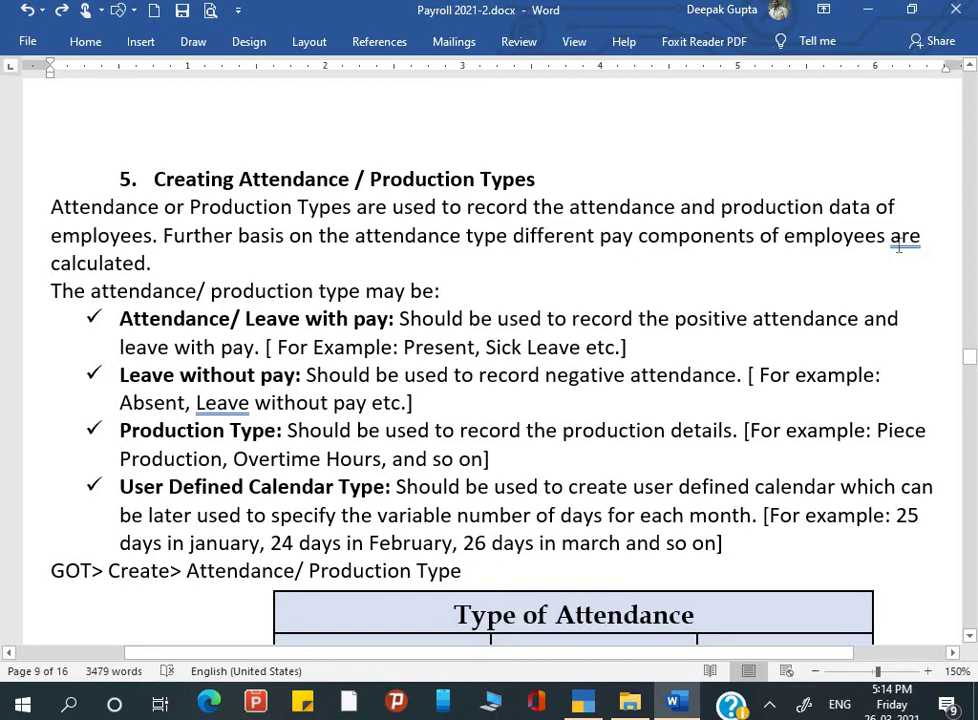
left_click(150, 263)
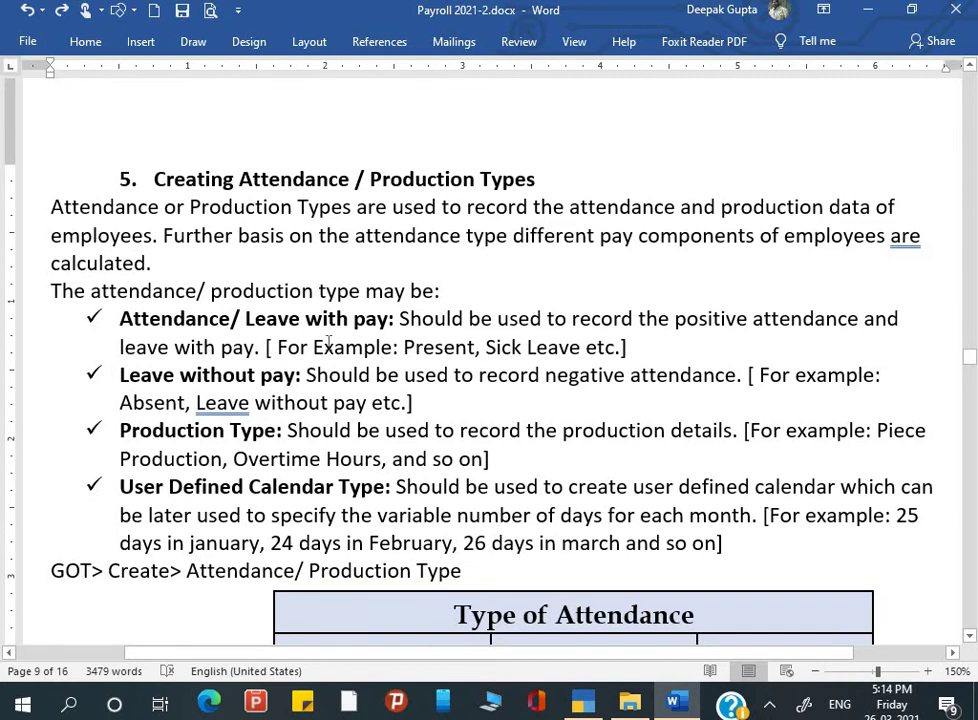
scroll(328, 342, "down", 1)
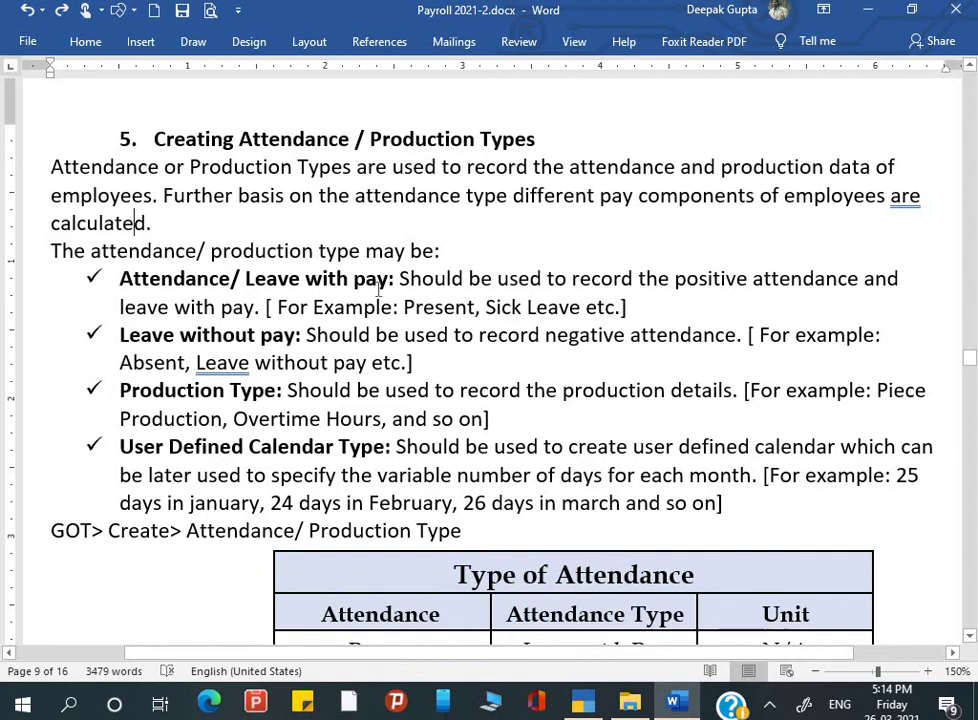
scroll(357, 348, "down", 3)
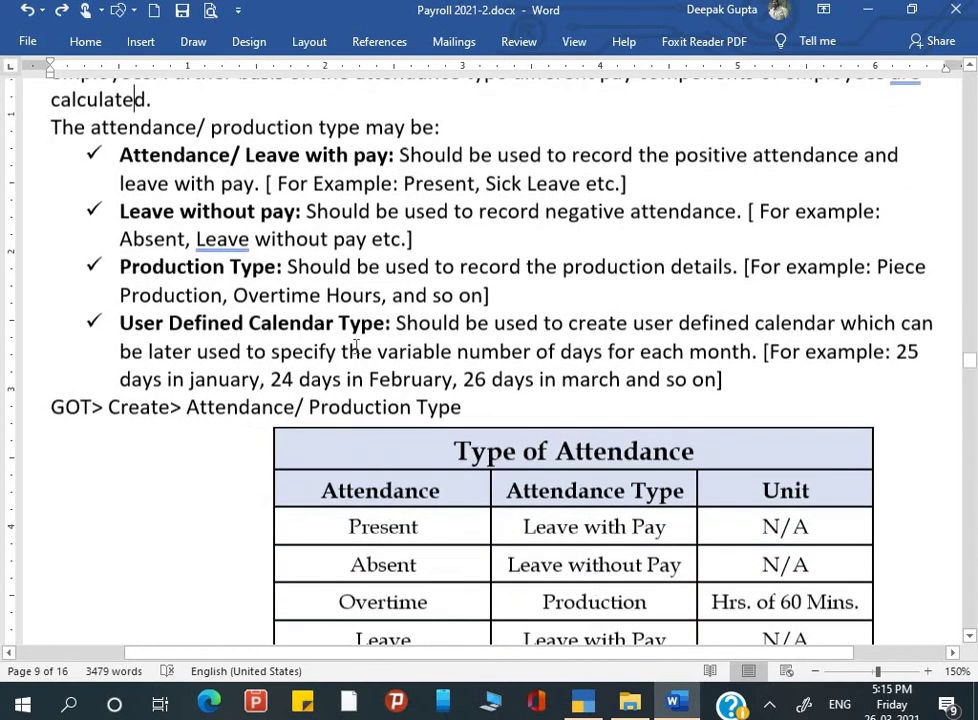